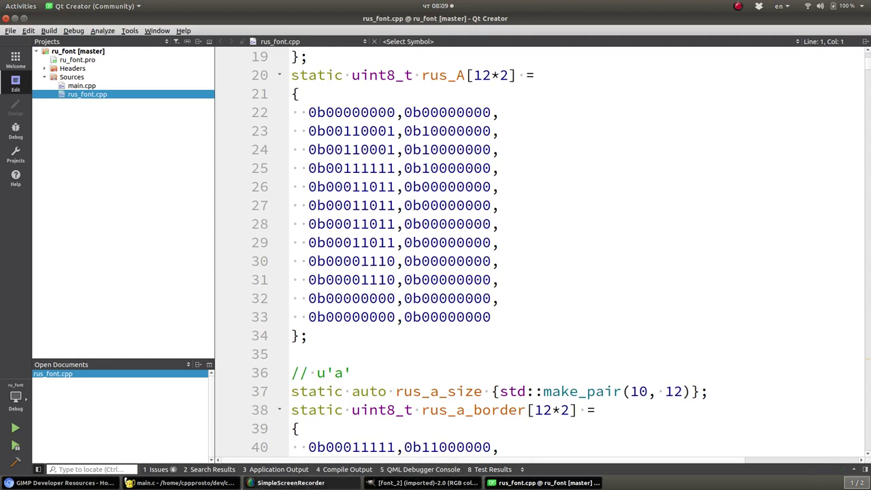
Step: Bring Geany's main.c forward with the caret at the end of line 68
left_click(180, 483)
left_click(370, 270)
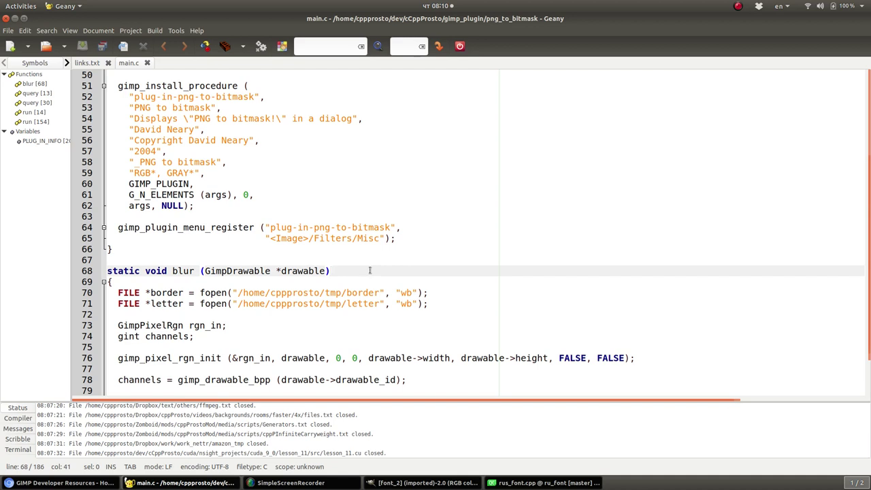
Step: Compare main.c's blur code against the font_2 image in GIMP and rus_font.cpp
left_click(422, 483)
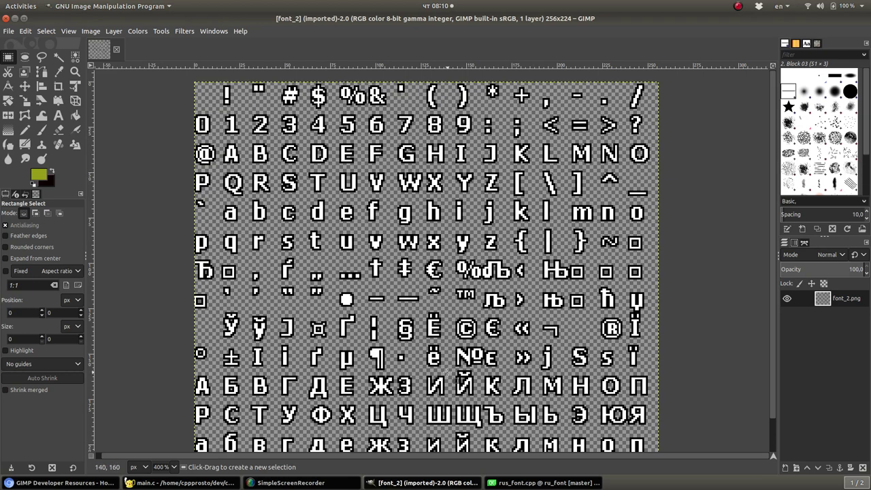
key("alt+Tab")
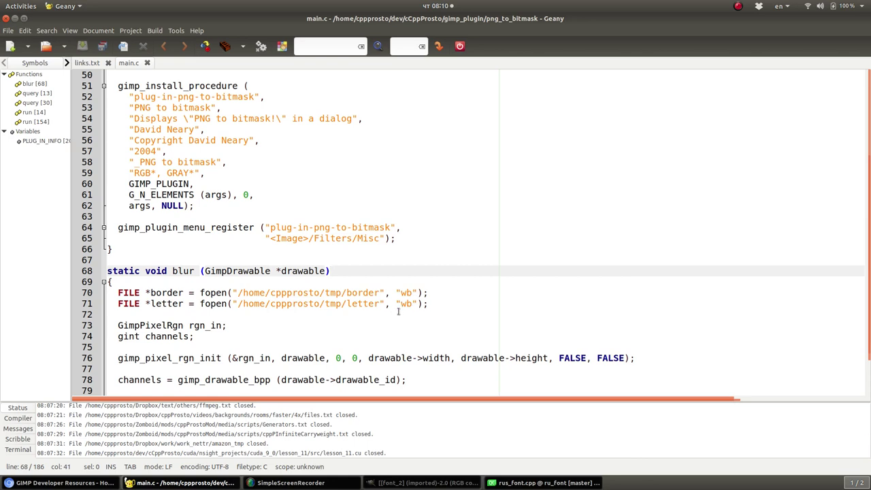
scroll(439, 293, "up", 1)
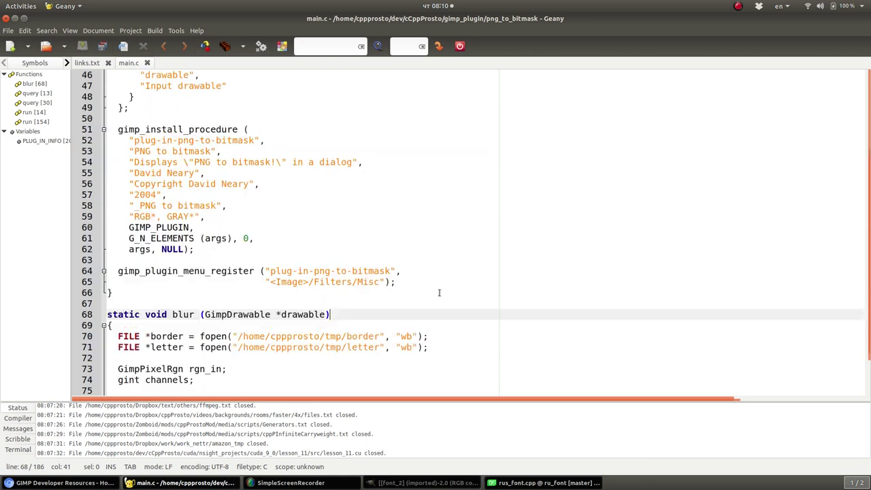
scroll(439, 293, "up", 4)
scroll(442, 289, "down", 10)
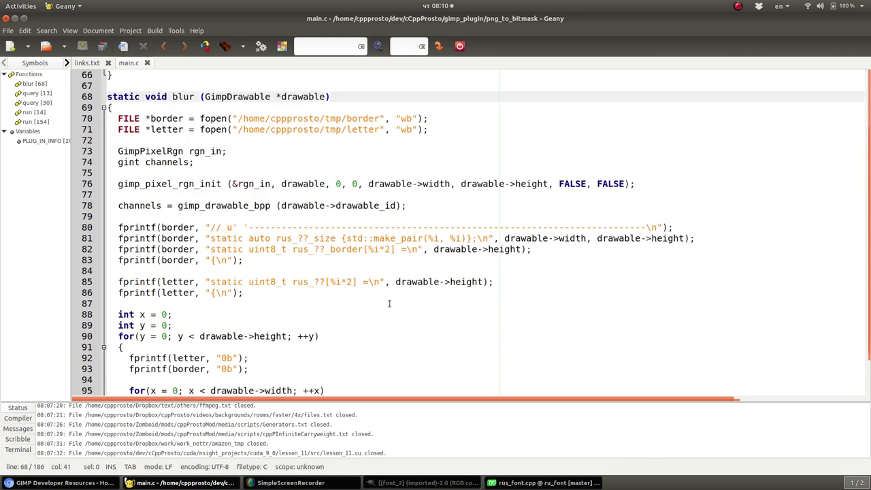
scroll(386, 306, "down", 10)
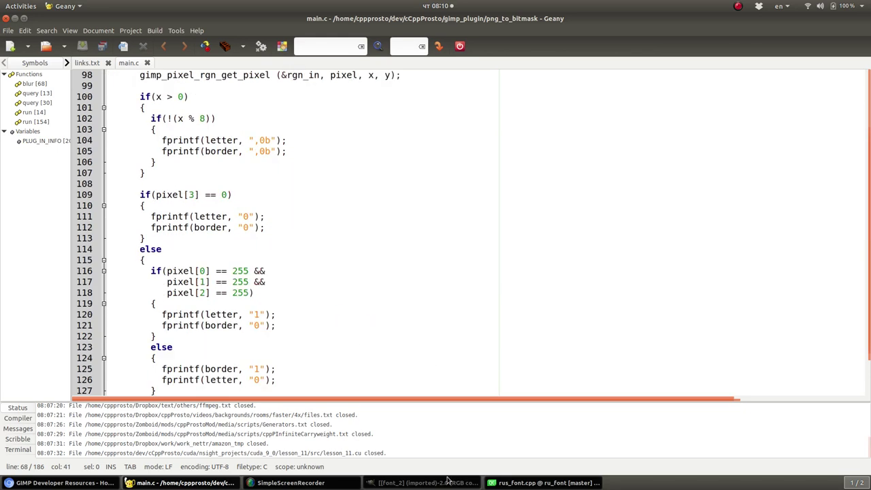
left_click(422, 482)
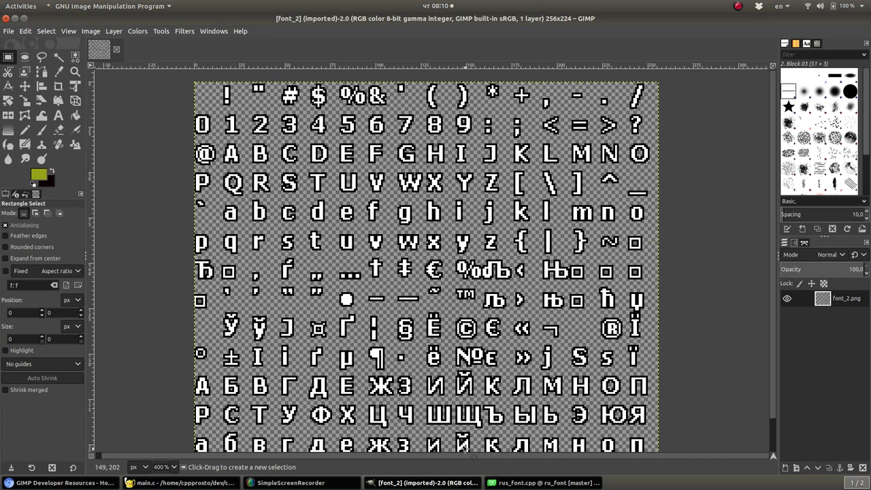
left_click(531, 483)
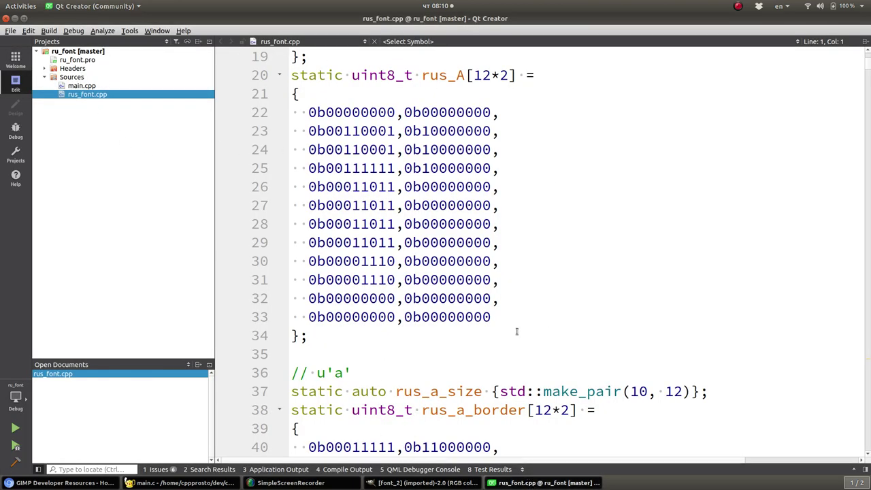
Step: Scroll through main.c again, then bring rus_font.cpp's bitmap arrays forward in Qt Creator
left_click(180, 483)
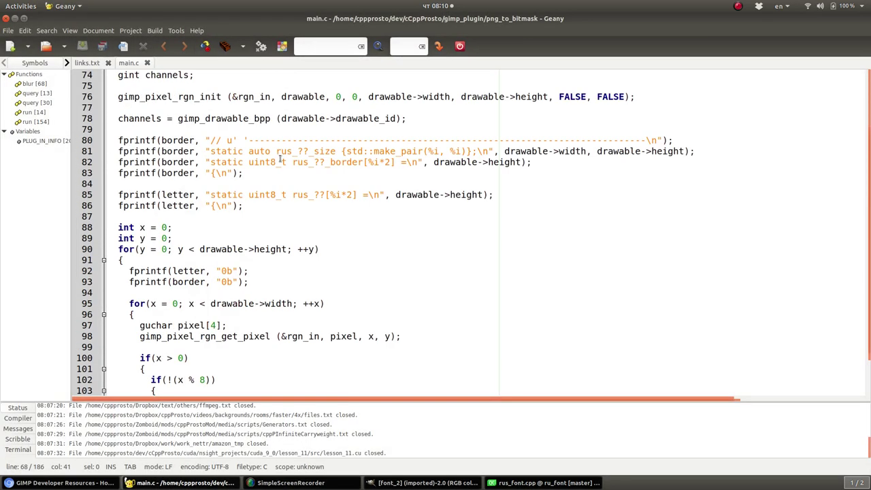
scroll(279, 159, "up", 20)
scroll(290, 156, "up", 3)
scroll(216, 183, "down", 11)
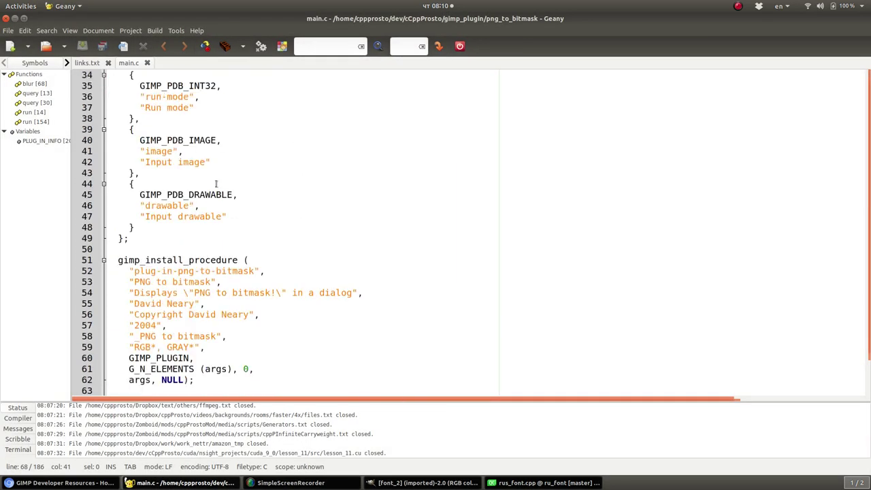
scroll(215, 184, "down", 10)
scroll(216, 184, "down", 4)
scroll(472, 193, "down", 2)
scroll(472, 193, "down", 3)
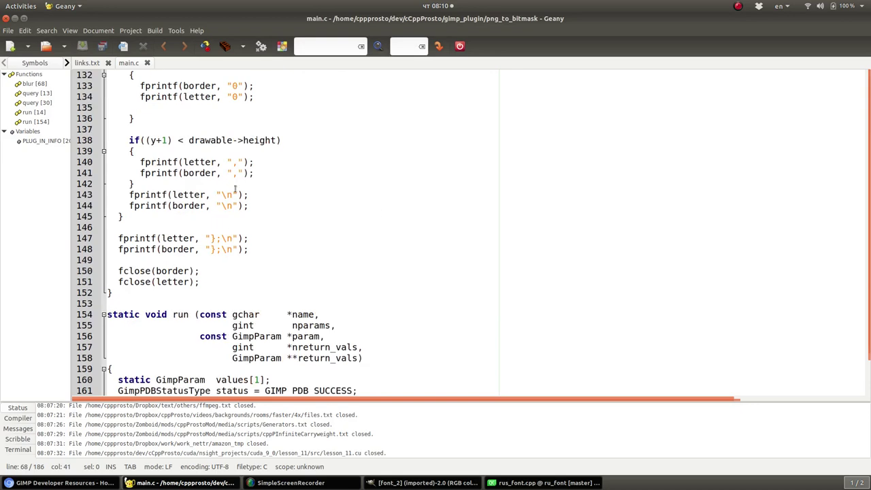
scroll(299, 237, "up", 6)
scroll(299, 238, "up", 7)
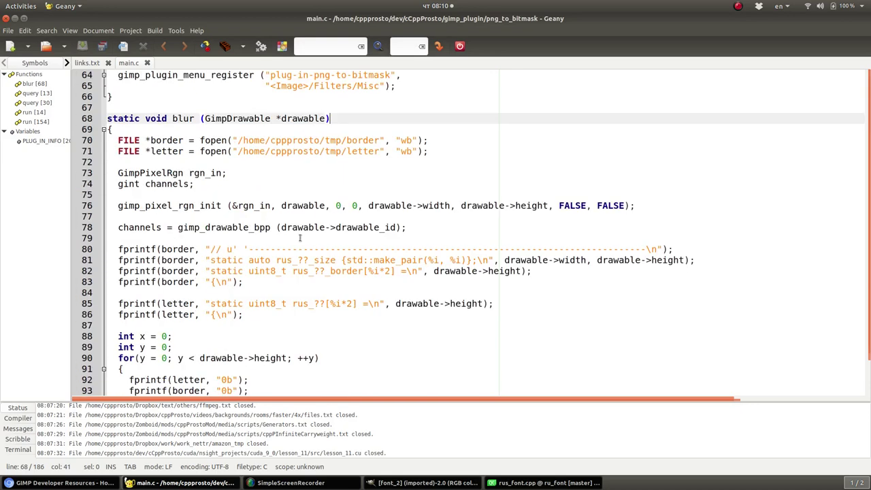
scroll(267, 151, "up", 7)
scroll(194, 76, "up", 8)
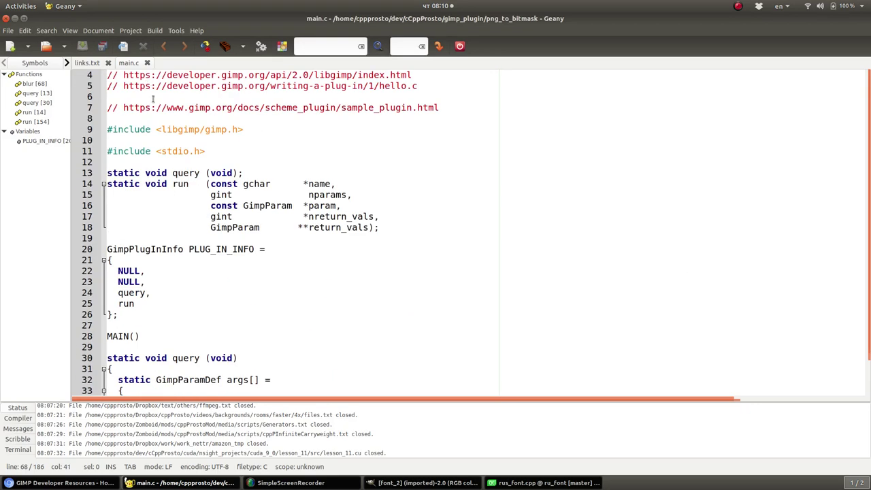
scroll(193, 76, "up", 1)
left_click(544, 483)
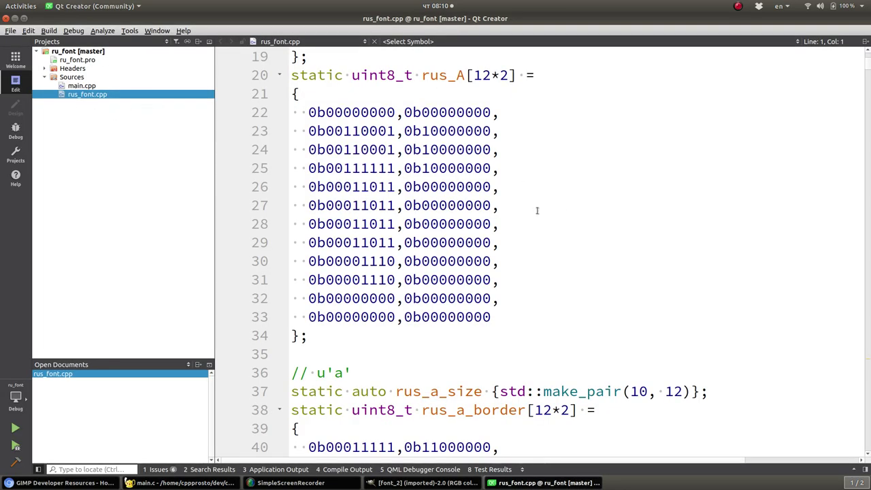
Step: Reread main.c's libgimp/gimp.h include and parameter definitions around GIMP_PDB_INT32
left_click(544, 482)
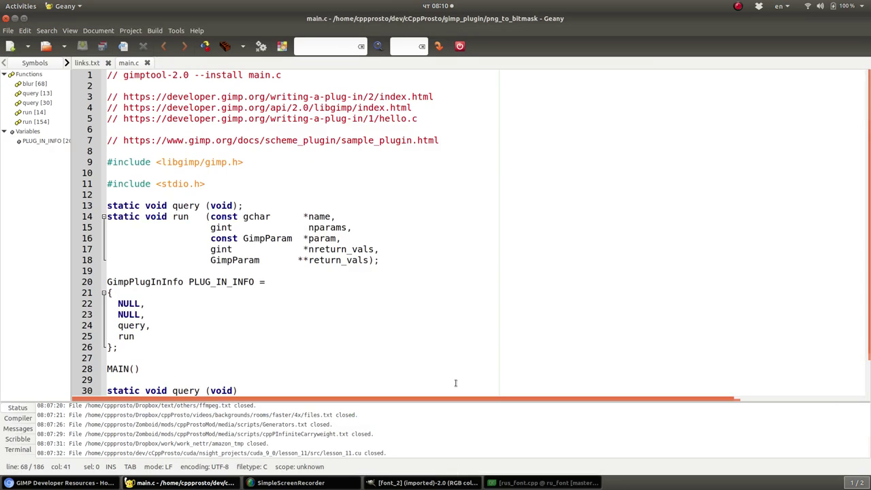
left_click(264, 228)
left_click(358, 204)
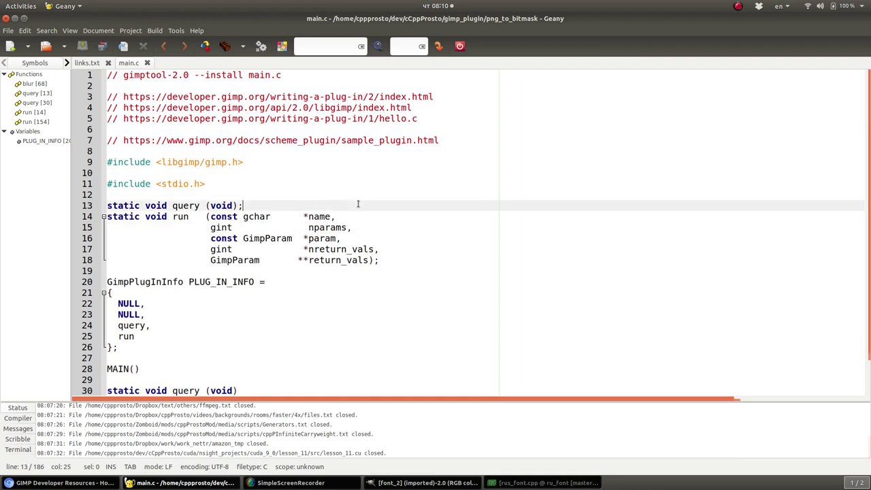
left_click_drag(277, 162, 115, 162)
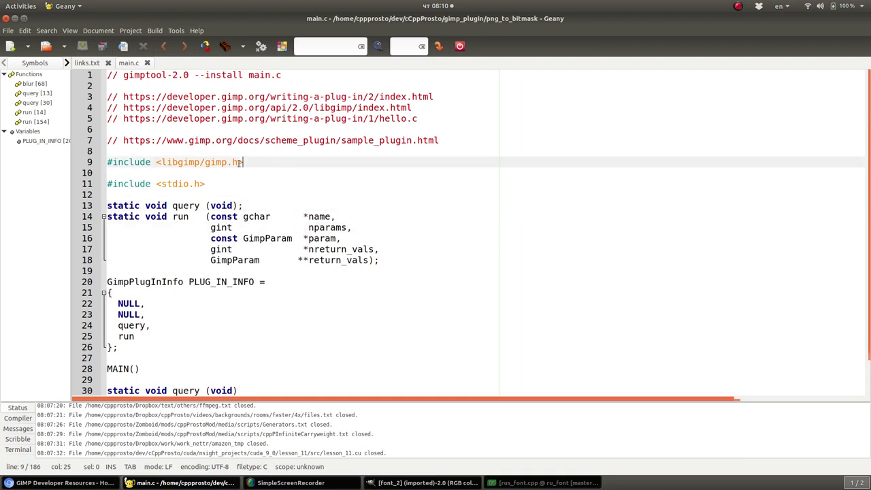
left_click(287, 178)
scroll(381, 239, "down", 5)
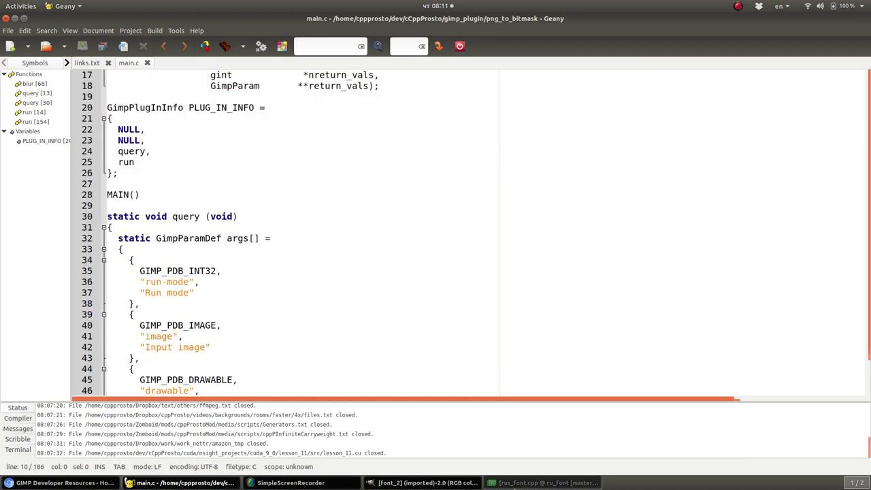
left_click(466, 275)
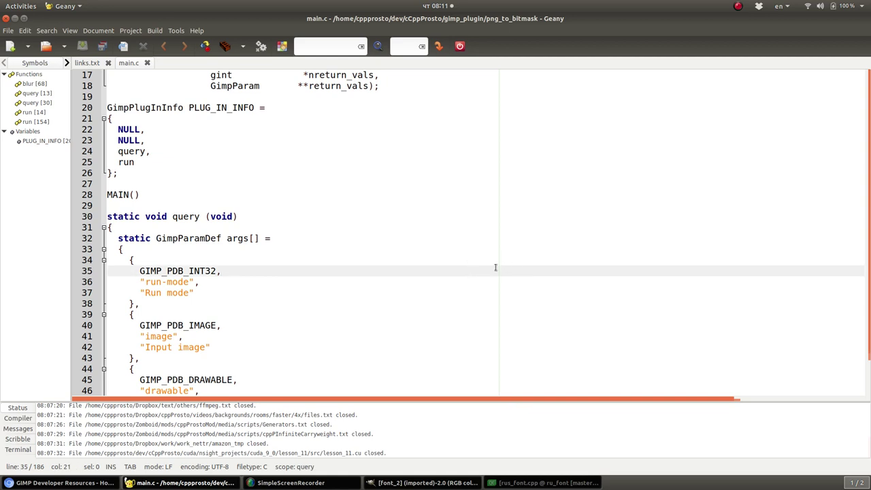
scroll(505, 282, "up", 1)
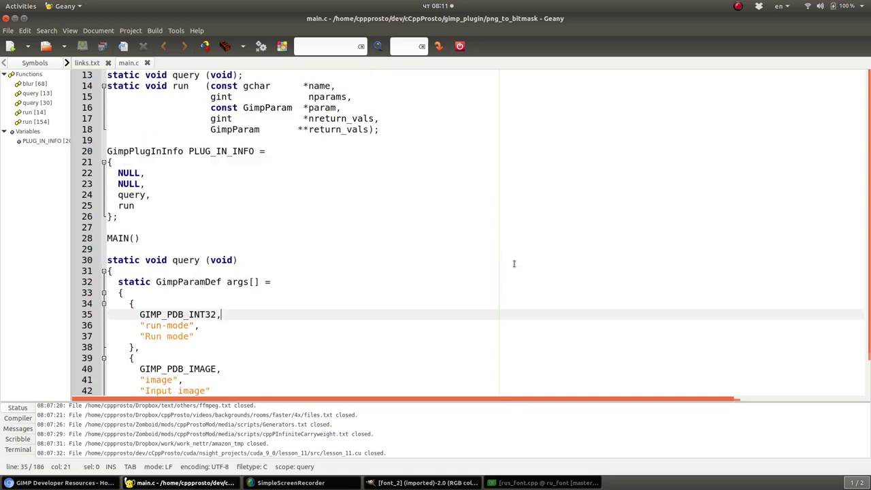
scroll(514, 263, "up", 4)
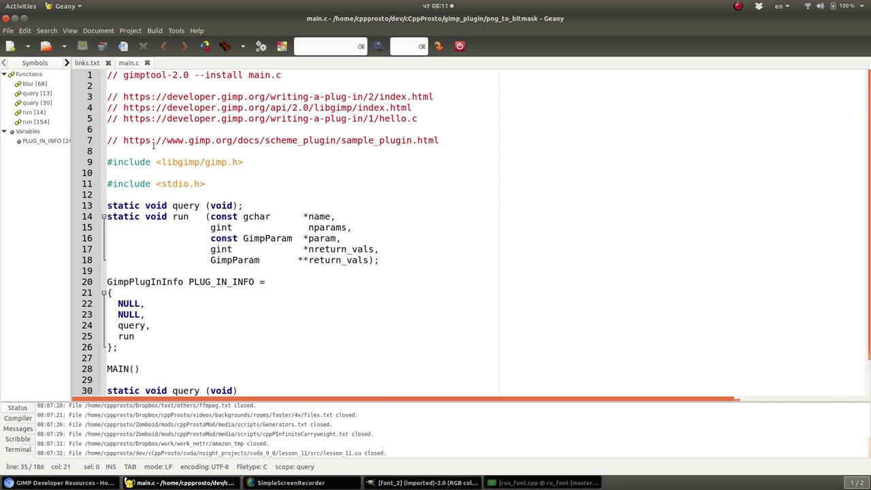
Step: Highlight gimptool-2.0 in the line 1 comment to check the install command
double_click(136, 75)
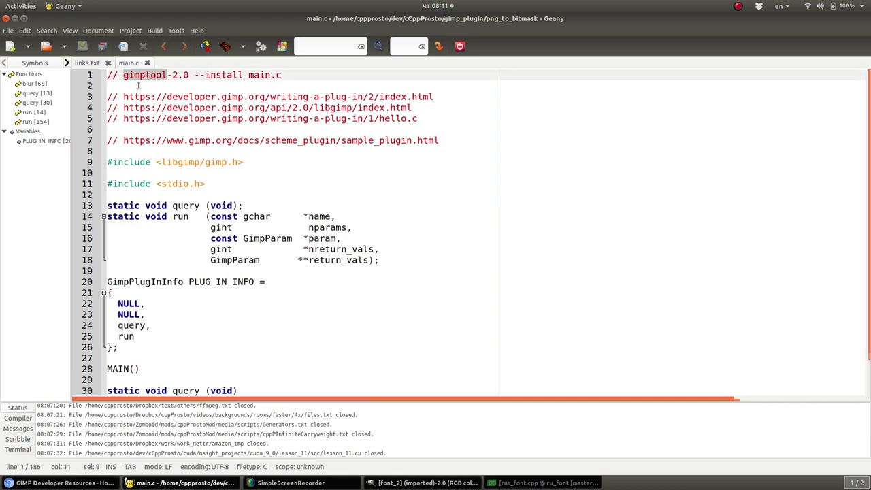
left_click_drag(190, 75, 123, 75)
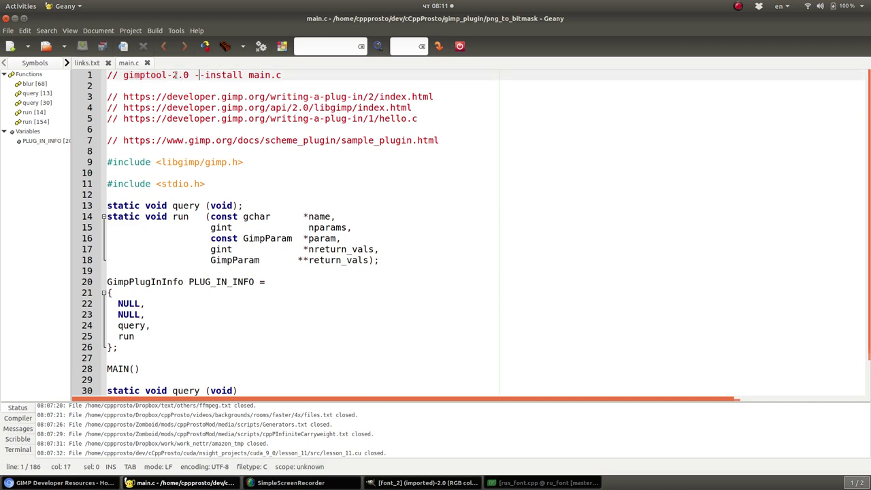
left_click(292, 77)
Step: Glance at rus_font.cpp, reread main.c down to the registration code, then minimise Geany
left_click(544, 482)
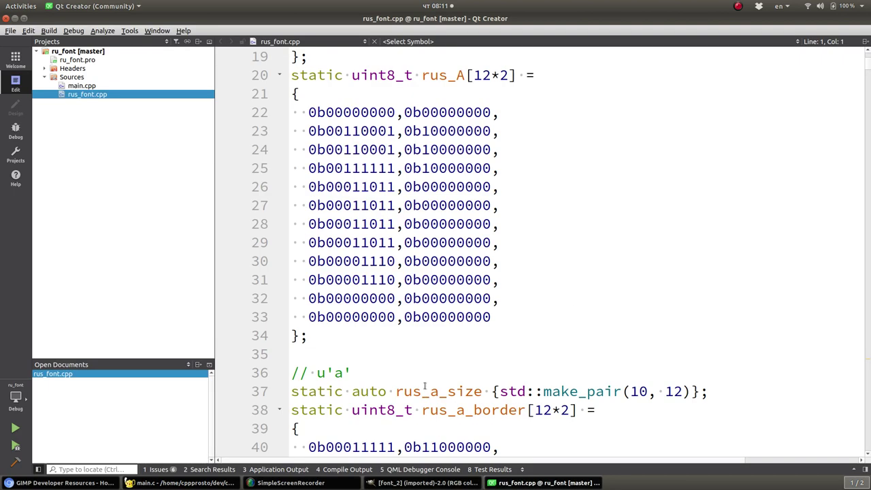
left_click(541, 484)
left_click(427, 216)
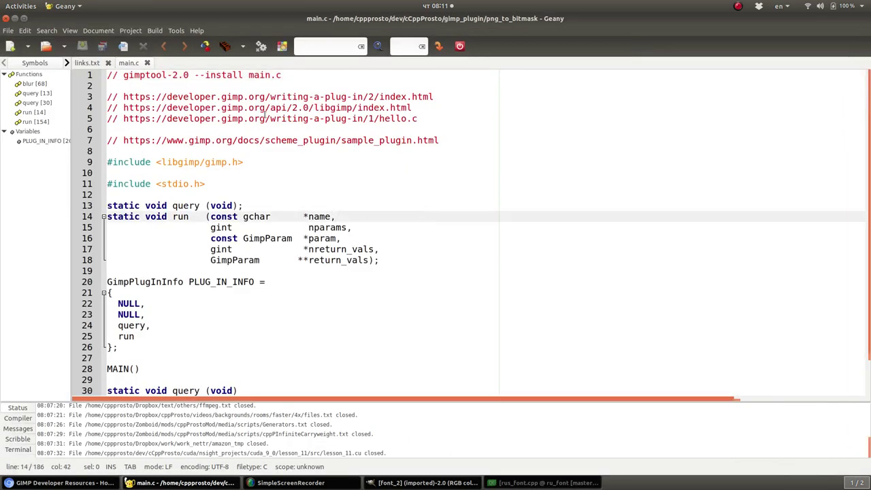
scroll(326, 143, "down", 8)
scroll(211, 216, "up", 8)
left_click(278, 324)
scroll(276, 320, "down", 8)
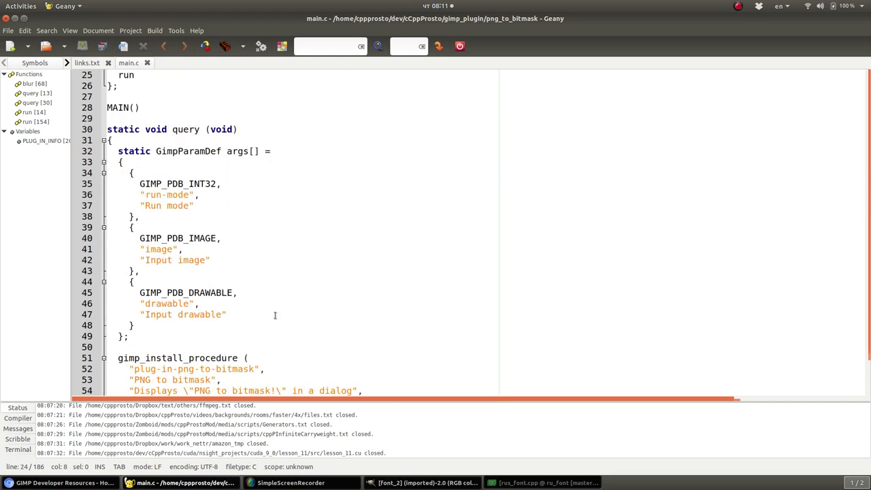
scroll(271, 317, "down", 5)
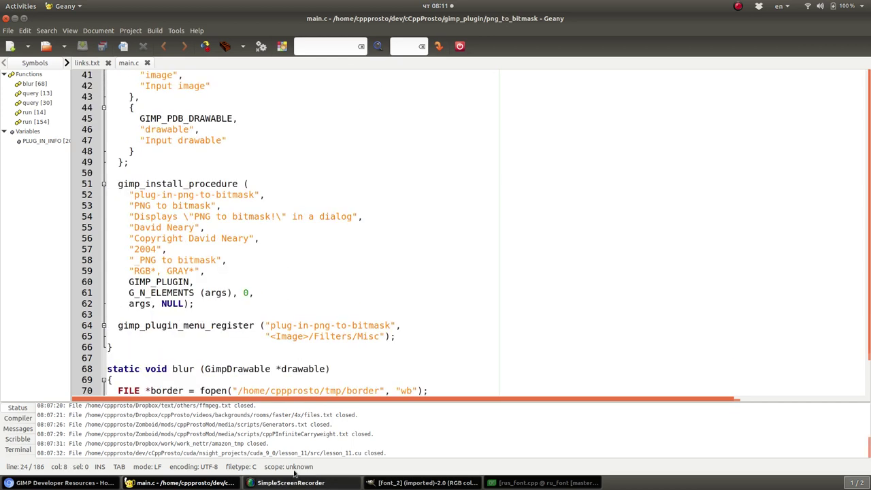
left_click(194, 482)
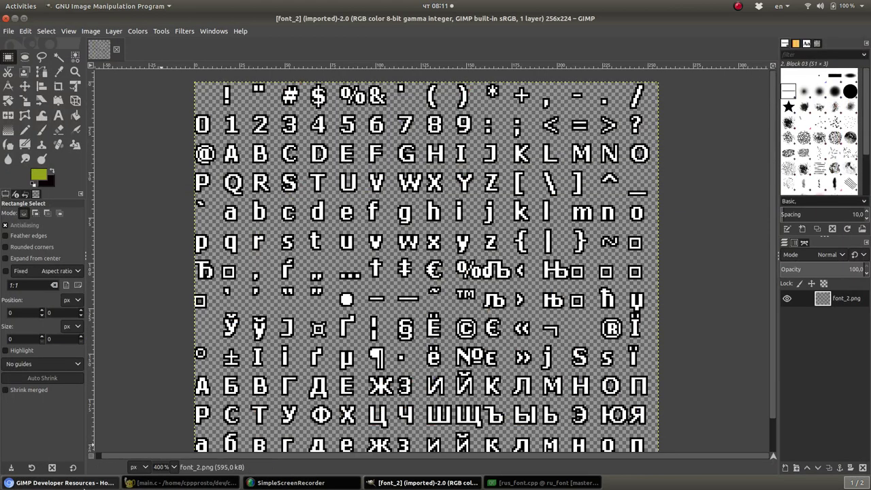
Step: Cycle through the plug-in tutorial, Library Reference, hello.c and sample plug-in tabs in Chromium
left_click(65, 483)
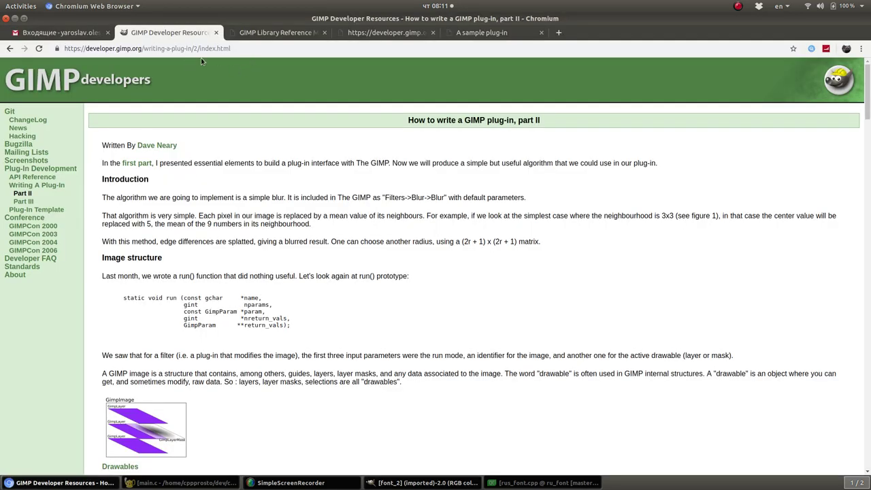
left_click(271, 34)
left_click(418, 33)
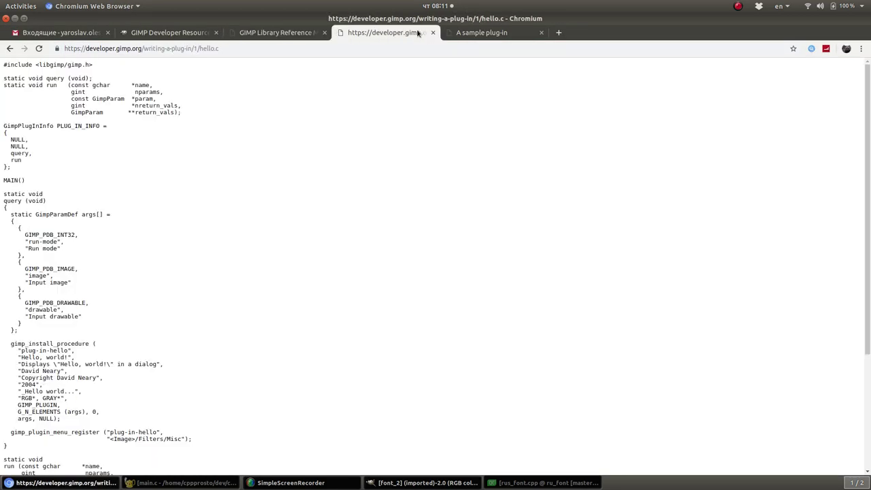
left_click(463, 33)
left_click(170, 32)
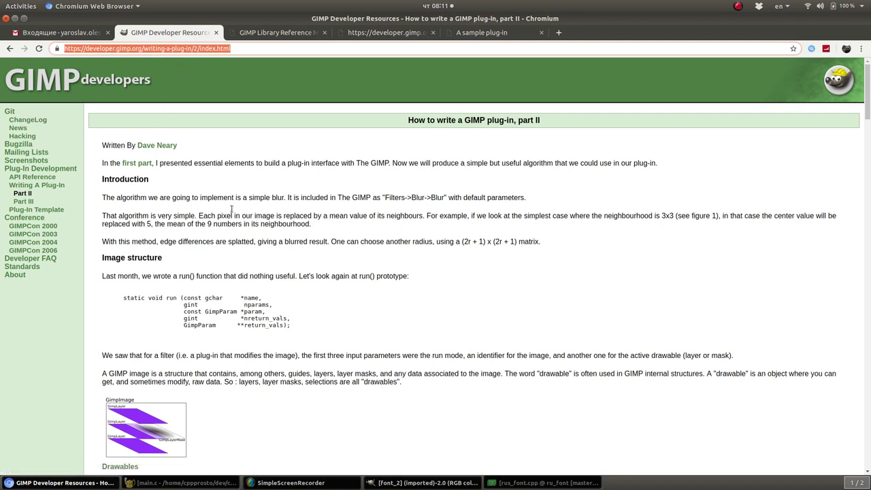
Step: Open part one of the GIMP plug-in tutorial and read through it
left_click_drag(443, 121, 533, 121)
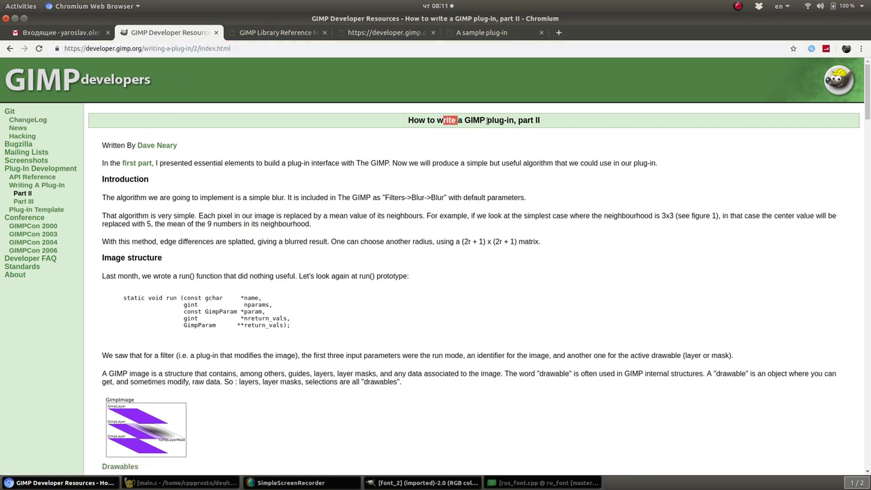
left_click(42, 185)
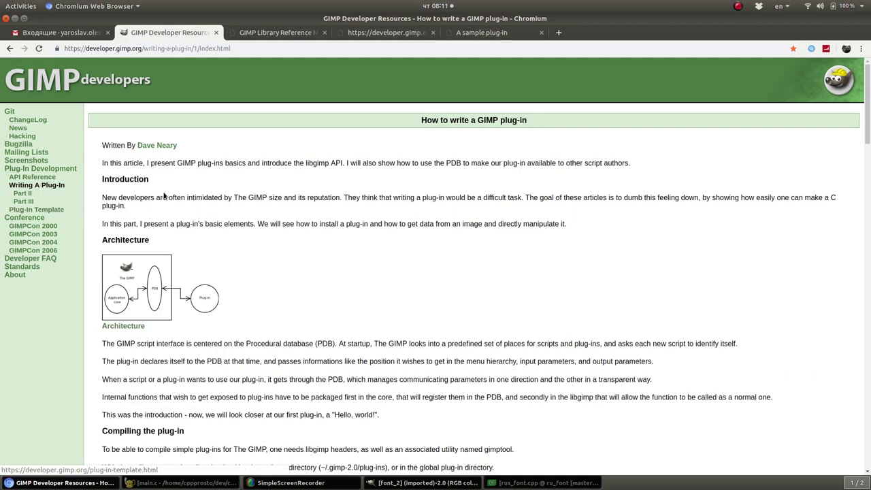
scroll(259, 180, "down", 3)
scroll(263, 178, "down", 10)
scroll(264, 177, "down", 4)
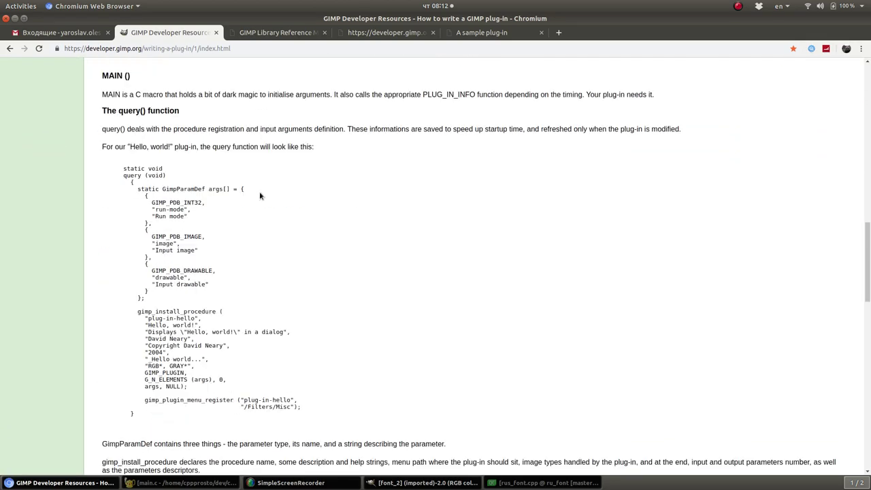
scroll(259, 195, "down", 3)
key("ctrl+Tab")
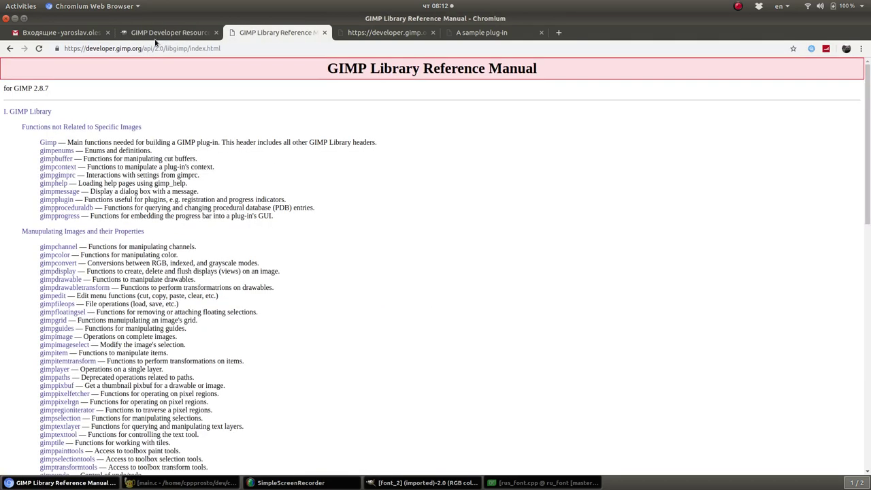
left_click(155, 37)
scroll(194, 217, "up", 13)
scroll(194, 217, "up", 1)
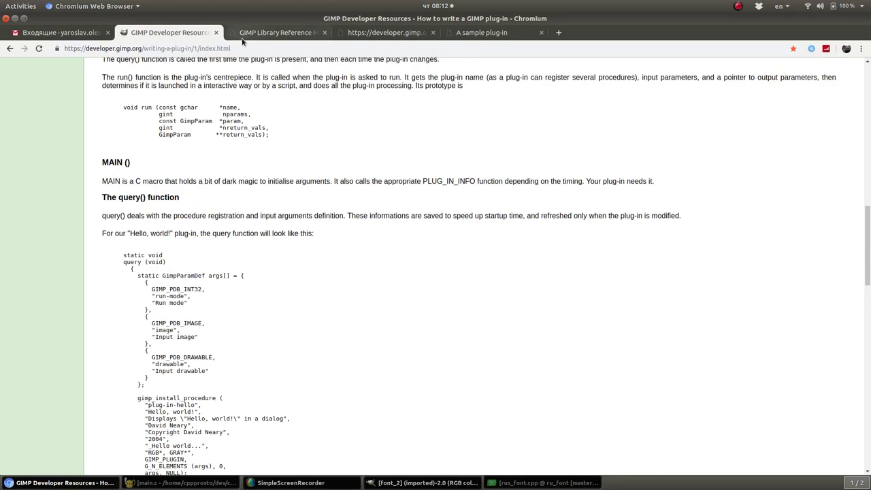
scroll(255, 180, "up", 6)
scroll(255, 179, "up", 6)
Step: Scroll the GIMP Library Reference Manual, then check the hello.c and sample plug-in pages
left_click(285, 38)
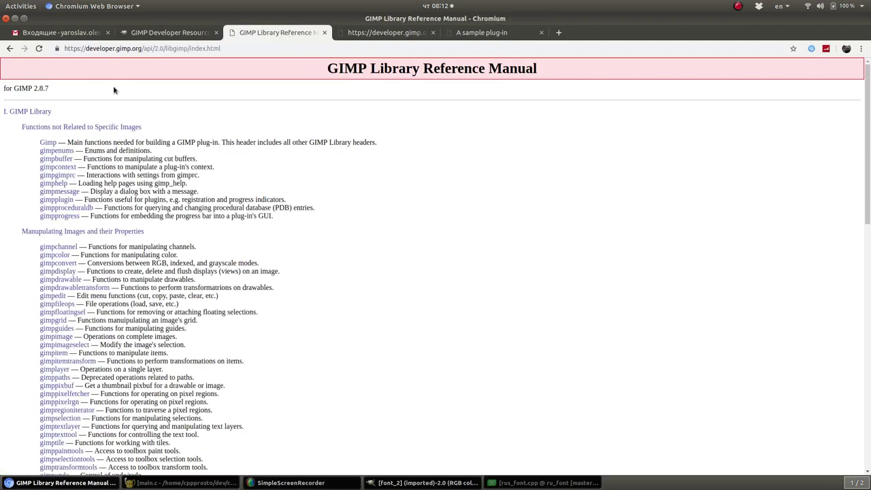
scroll(238, 142, "down", 6)
scroll(237, 142, "down", 6)
scroll(242, 143, "down", 5)
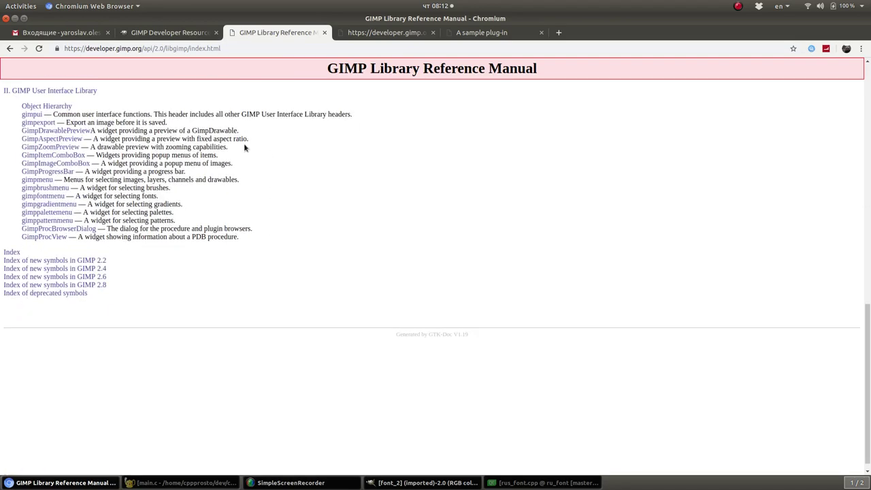
scroll(243, 143, "up", 10)
scroll(243, 143, "up", 10)
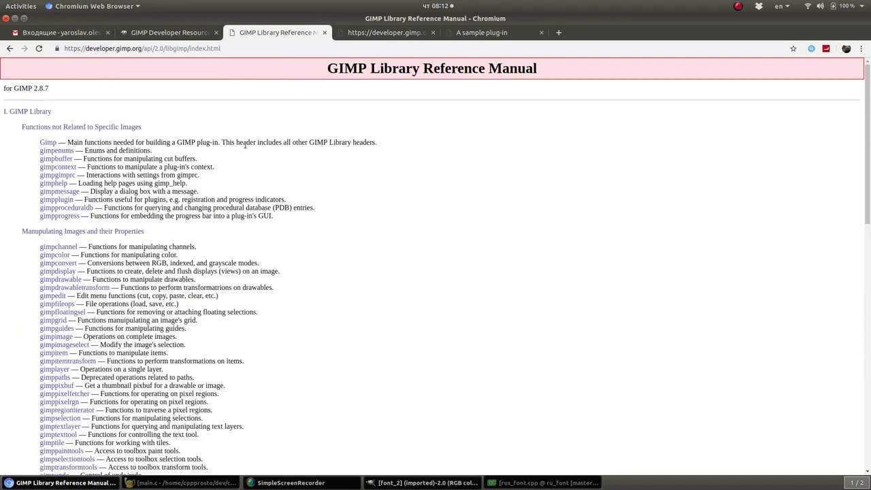
left_click(367, 32)
left_click(480, 32)
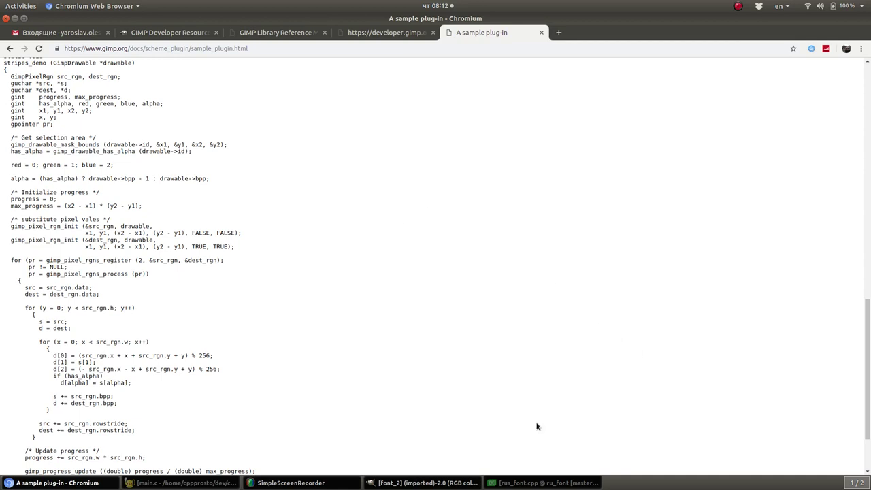
left_click(505, 483)
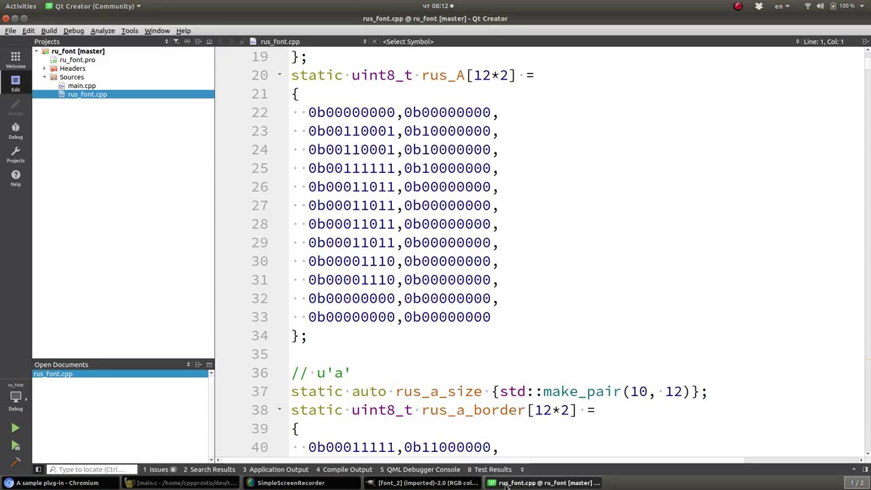
Step: Narrow Qt Creator's project sidebar and scroll rus_font.cpp around line 10
left_click(531, 257)
scroll(531, 257, "up", 1)
scroll(531, 257, "up", 5)
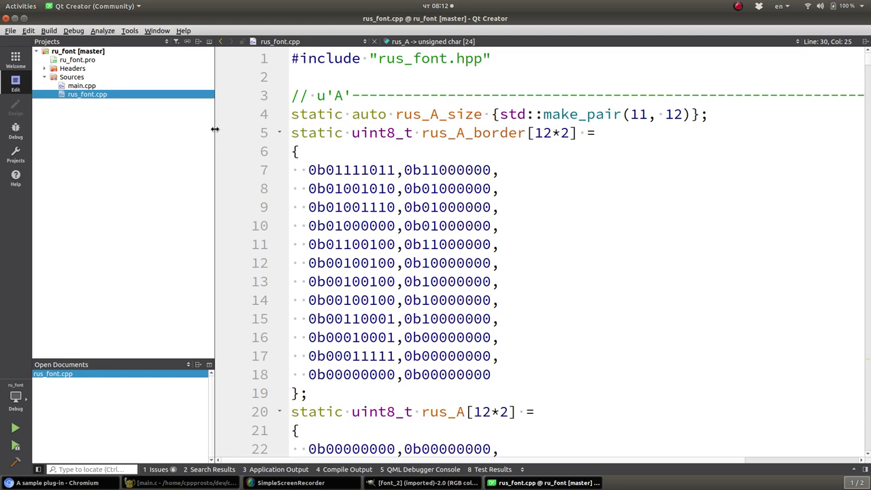
left_click_drag(215, 130, 159, 130)
left_click(460, 225)
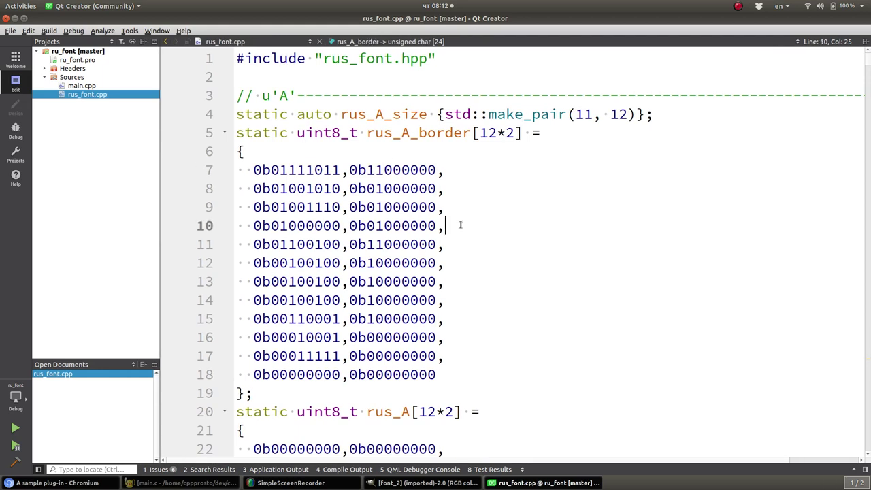
scroll(470, 209, "down", 3)
scroll(470, 209, "up", 1)
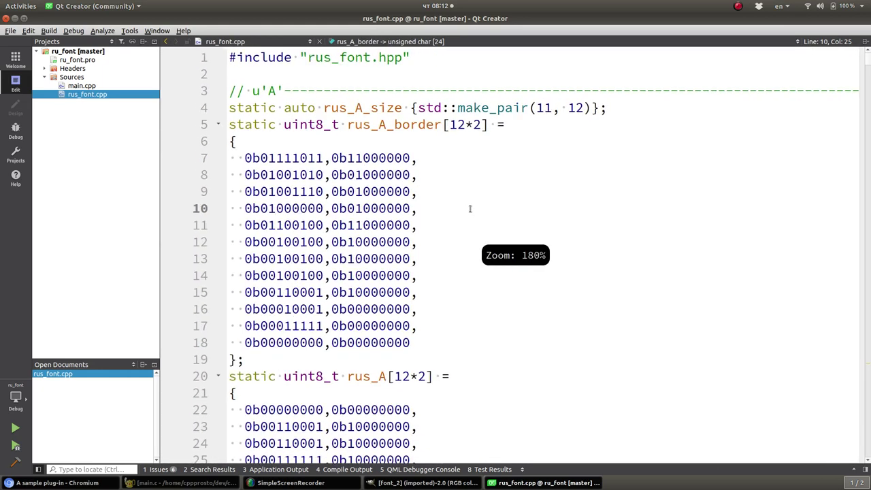
scroll(469, 209, "down", 7)
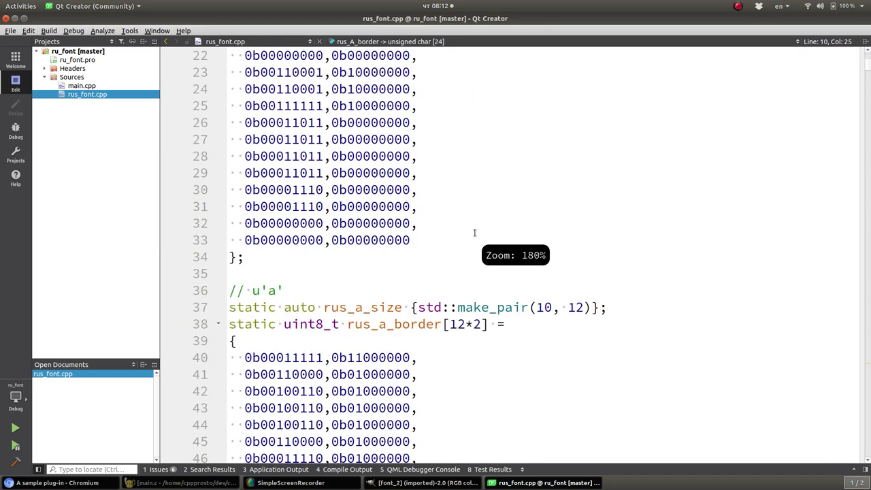
scroll(470, 222, "down", 14)
scroll(470, 222, "up", 9)
scroll(470, 222, "up", 12)
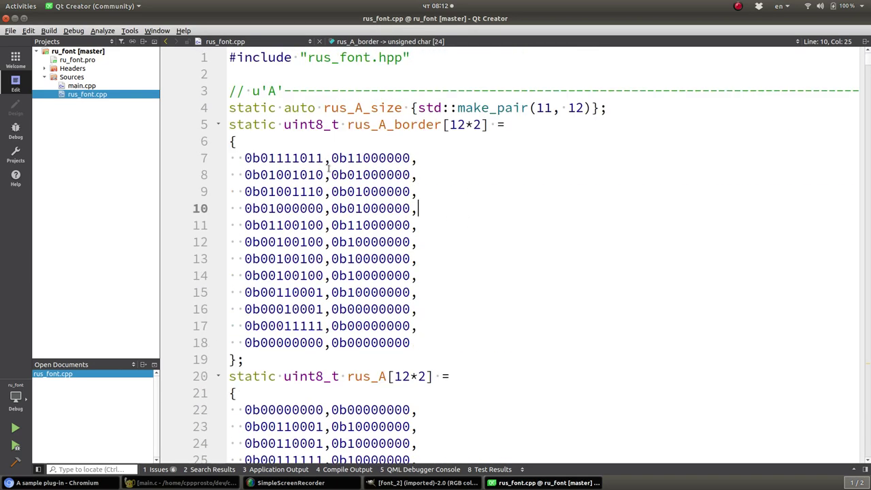
Step: Check the font_2 image in GIMP and return to rus_font.cpp
left_click(422, 483)
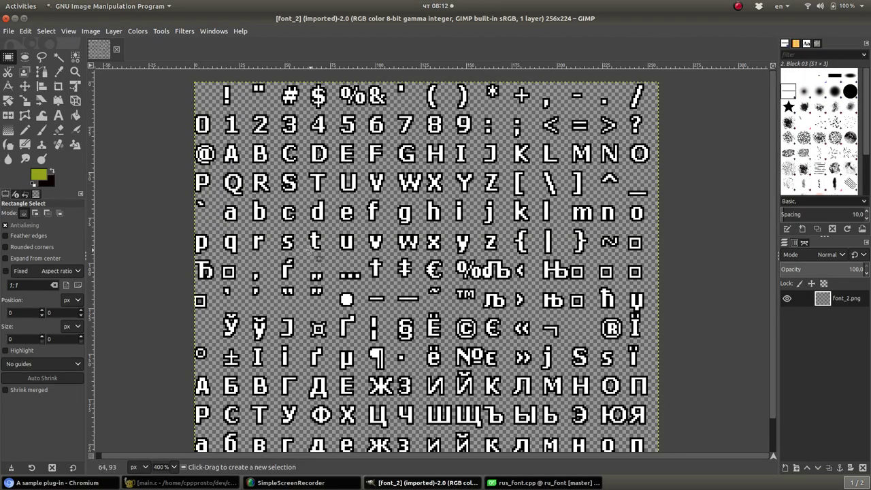
scroll(297, 269, "down", 1)
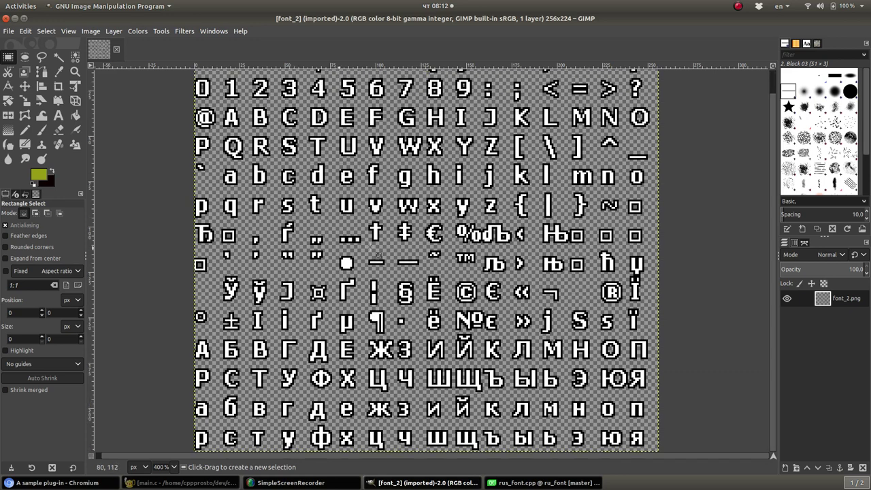
left_click(544, 483)
Step: Run rus_font, reposition its snow window, then close it and its terminal
left_click(23, 427)
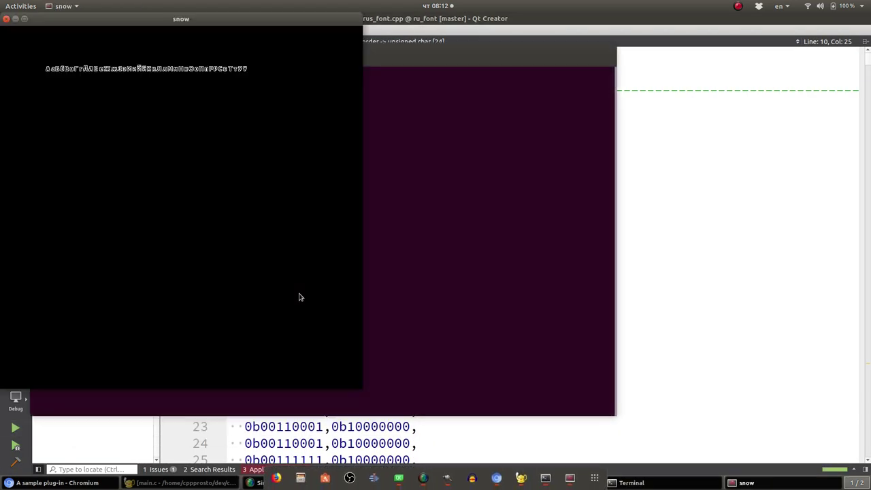
left_click_drag(215, 28, 468, 67)
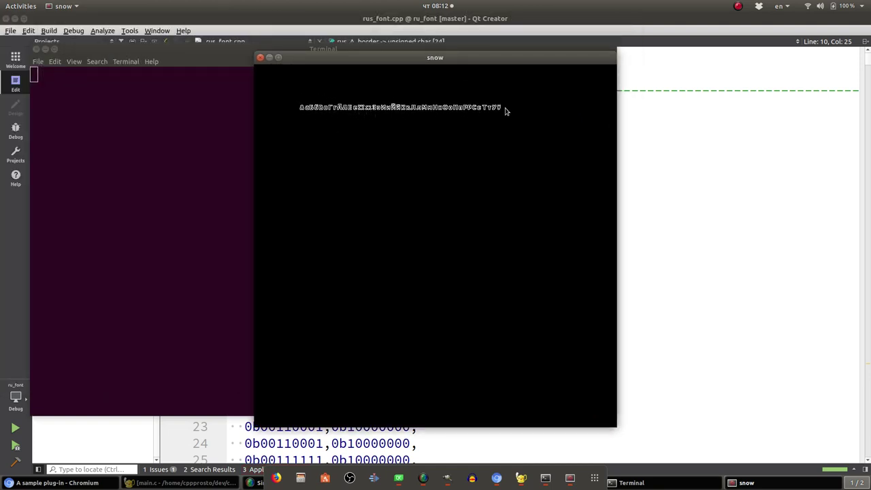
left_click_drag(508, 62, 458, 77)
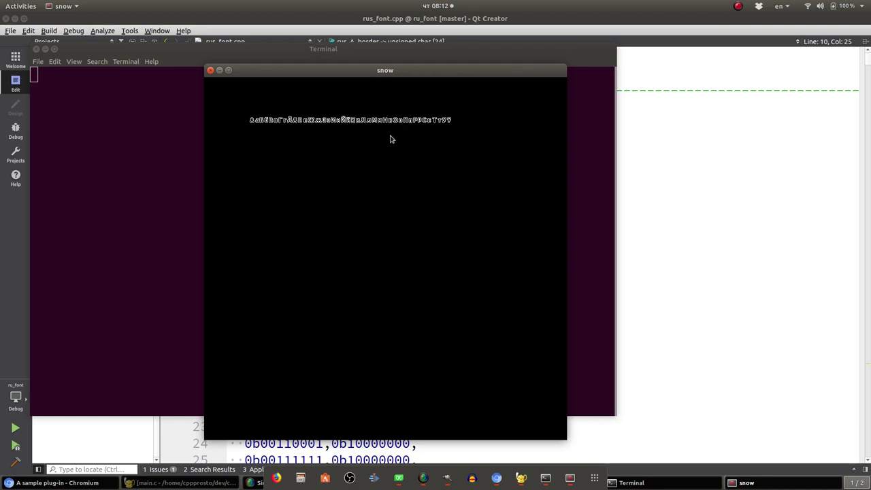
key("Escape")
key("Return")
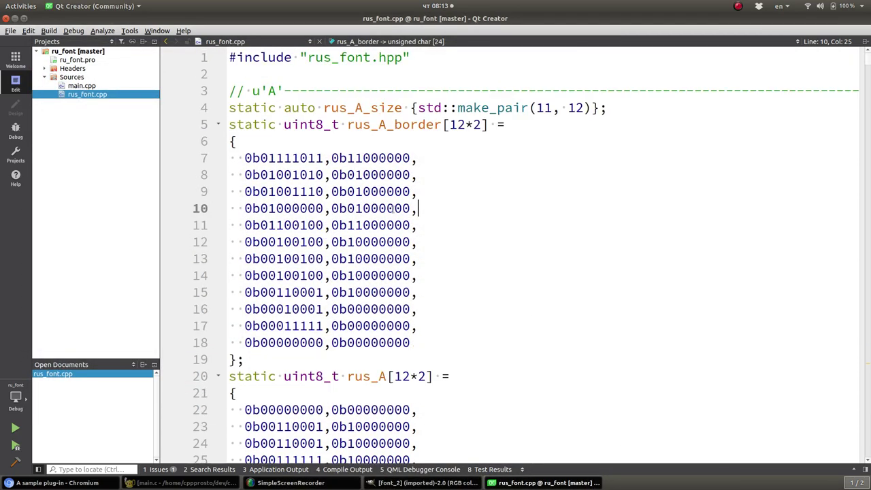
Step: Reread the rus_A_border array, selecting its name and lines 7–14, then show font_2 in GIMP
left_click_drag(239, 157, 439, 345)
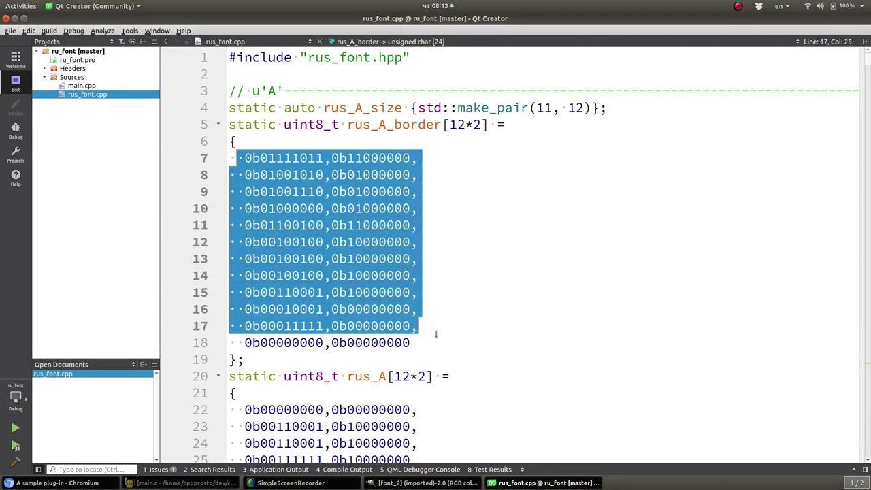
left_click(371, 226)
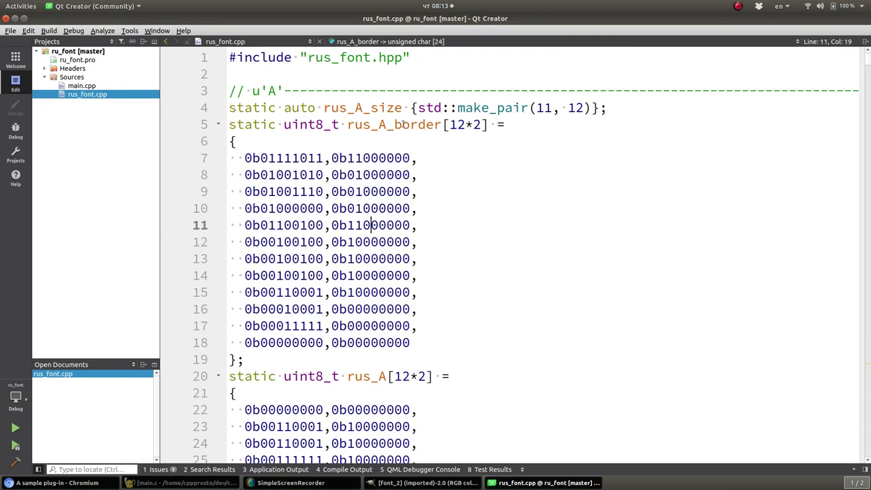
double_click(402, 124)
scroll(408, 249, "down", 5)
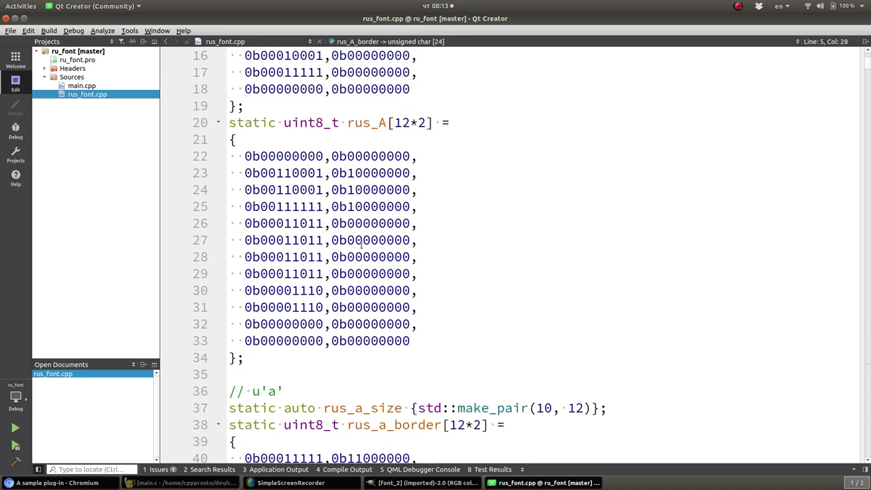
scroll(361, 245, "up", 5)
left_click_drag(238, 157, 436, 273)
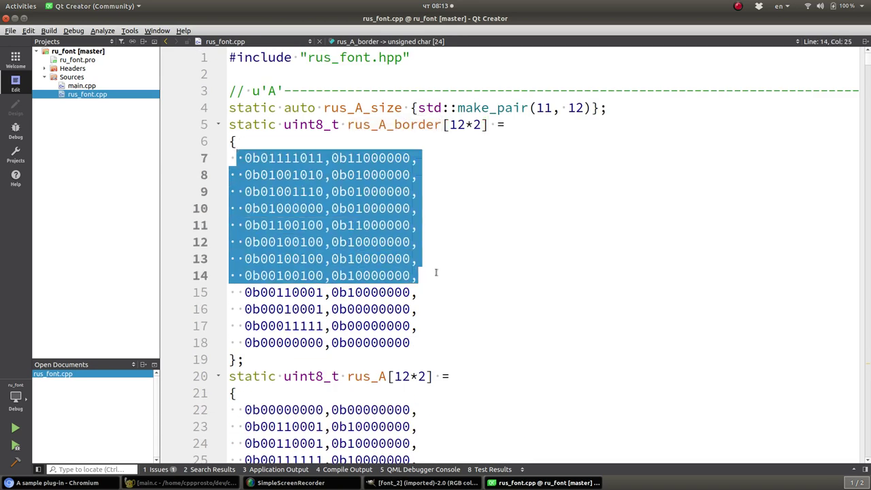
left_click(427, 483)
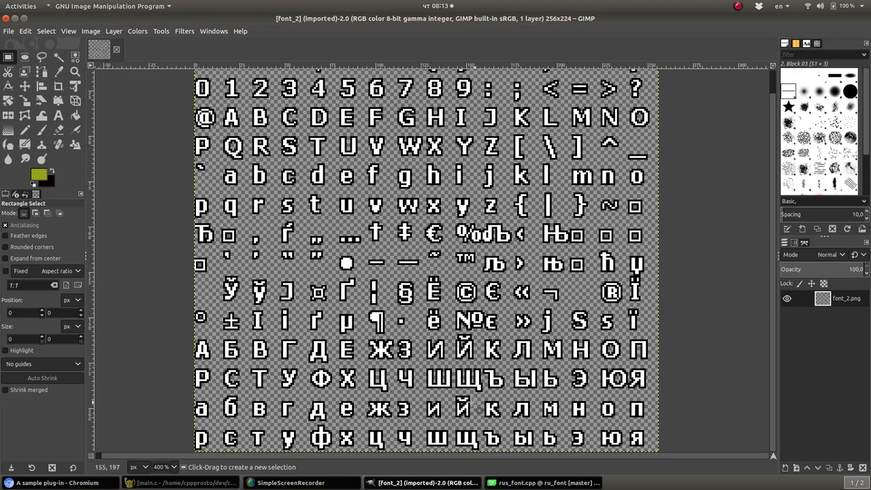
Step: Zoom into font_2 and enclose the Ш glyph in a 16×13 rectangle selection at 127,177
key("ctrl")
scroll(404, 376, "up", 2)
scroll(404, 376, "up", 2)
left_click_drag(303, 322, 383, 386)
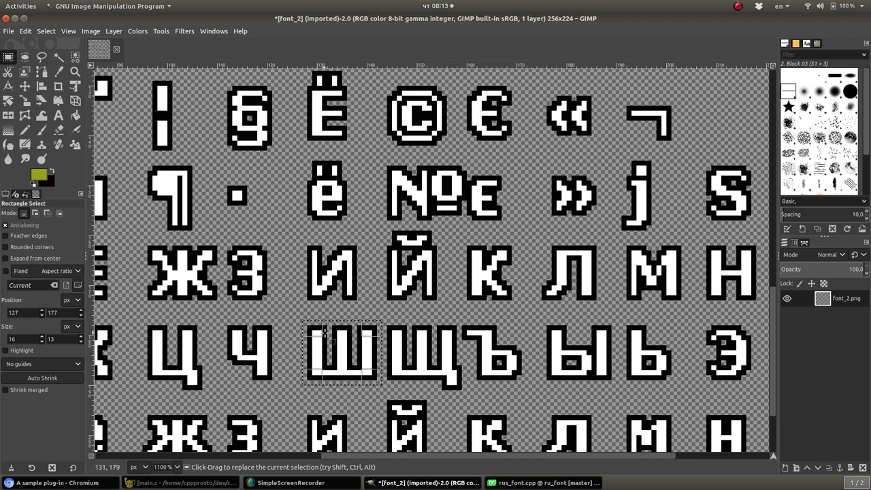
Step: Back in rus_font.cpp, select and review the rus_A array rows
left_click(544, 483)
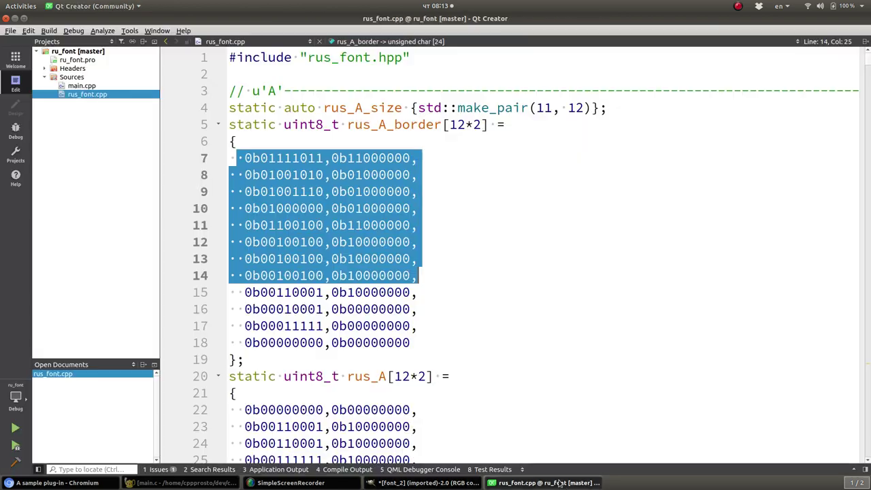
scroll(334, 231, "down", 4)
left_click(334, 231)
left_click_drag(230, 207, 520, 392)
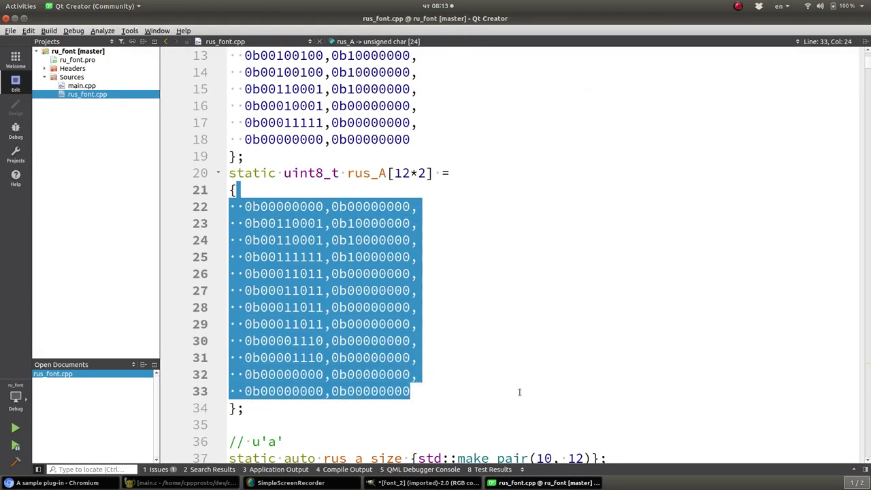
left_click(520, 357)
scroll(520, 358, "down", 2)
scroll(495, 367, "down", 1)
scroll(495, 367, "down", 2)
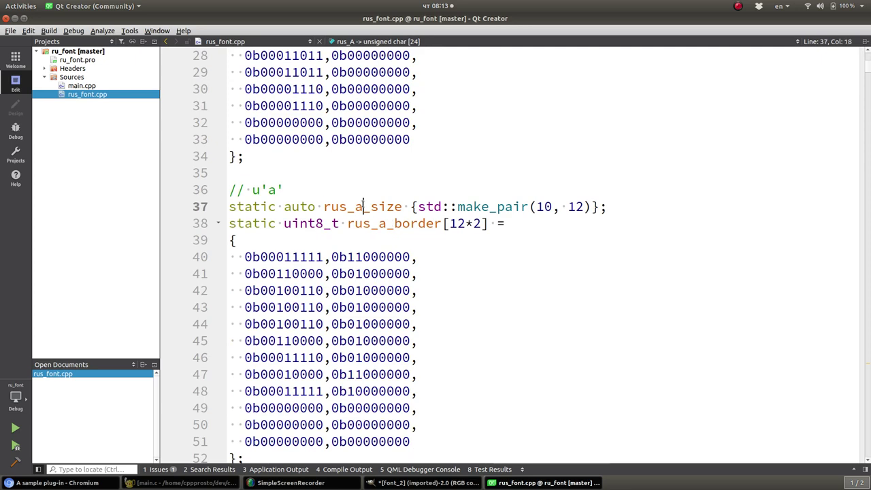
Step: Highlight rus_a_size, rus_a_border and the rus_a rows on lines 55–66
double_click(363, 206)
left_click(394, 223)
double_click(395, 223)
scroll(269, 237, "down", 1)
scroll(268, 237, "down", 1)
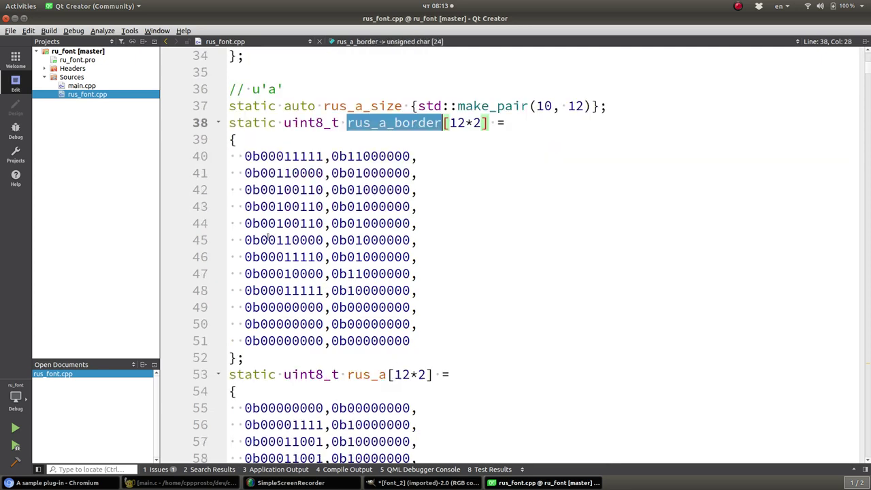
scroll(318, 194, "down", 3)
mouse_move(239, 257)
left_mouse_down()
mouse_move(455, 418)
mouse_move(456, 433)
left_mouse_up()
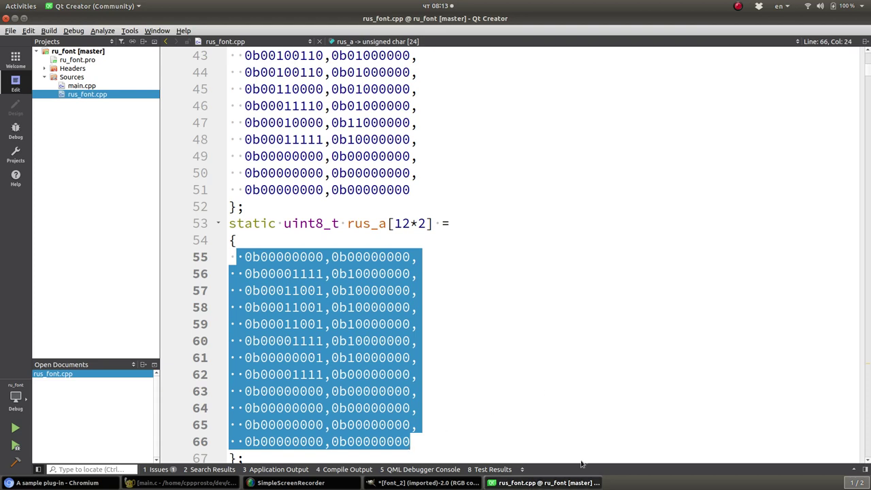
scroll(543, 345, "down", 4)
scroll(533, 349, "down", 2)
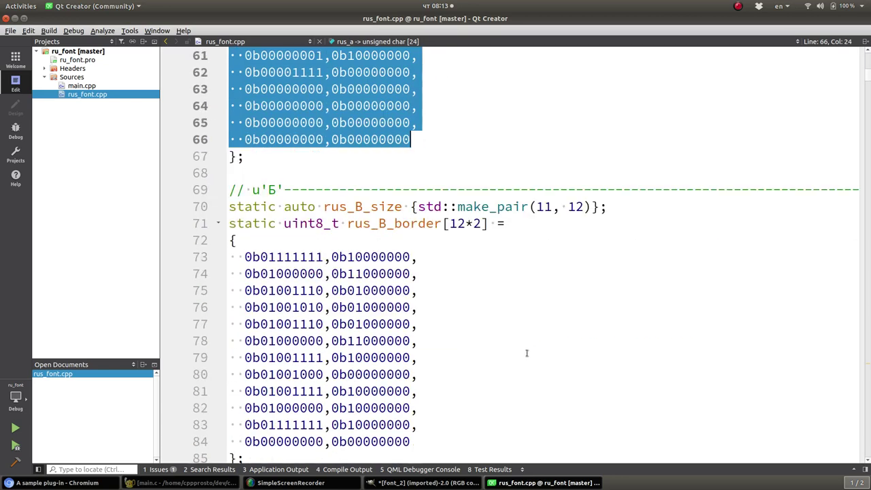
scroll(524, 348, "up", 7)
scroll(521, 347, "down", 4)
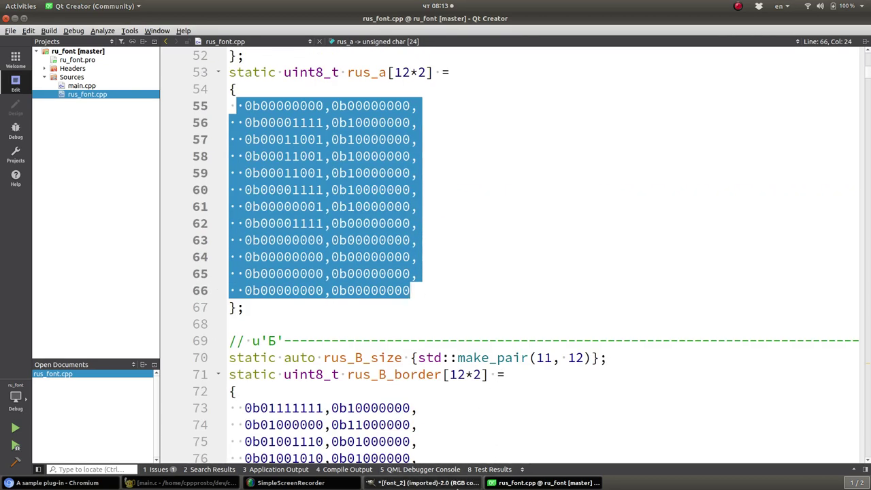
left_click(446, 483)
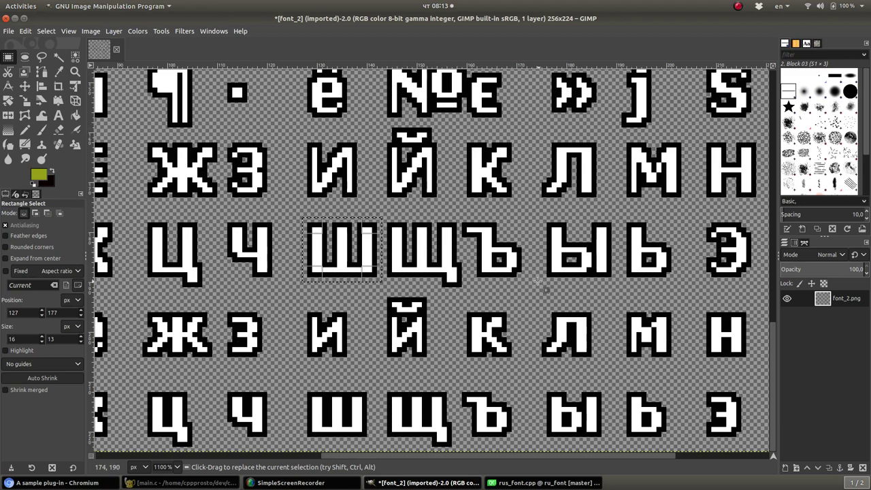
Step: Zoom out and scroll through every glyph row of font_2, then minimise GIMP
scroll(467, 299, "down", 2)
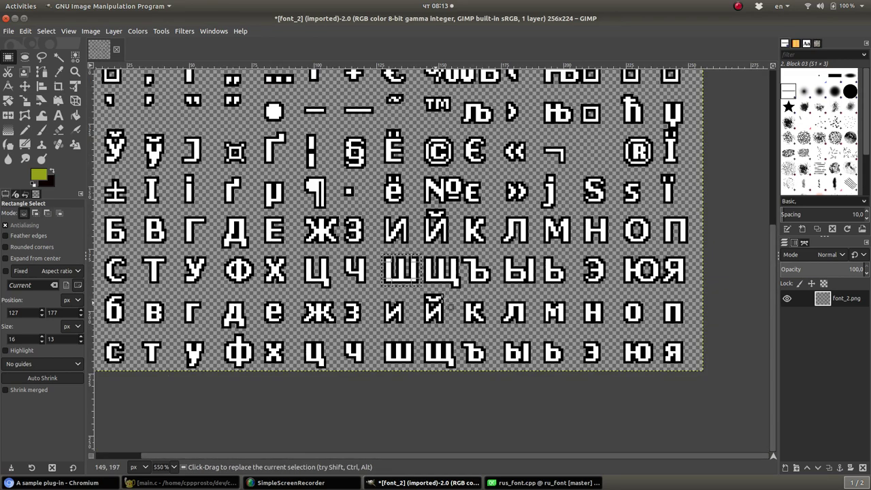
scroll(640, 306, "up", 5)
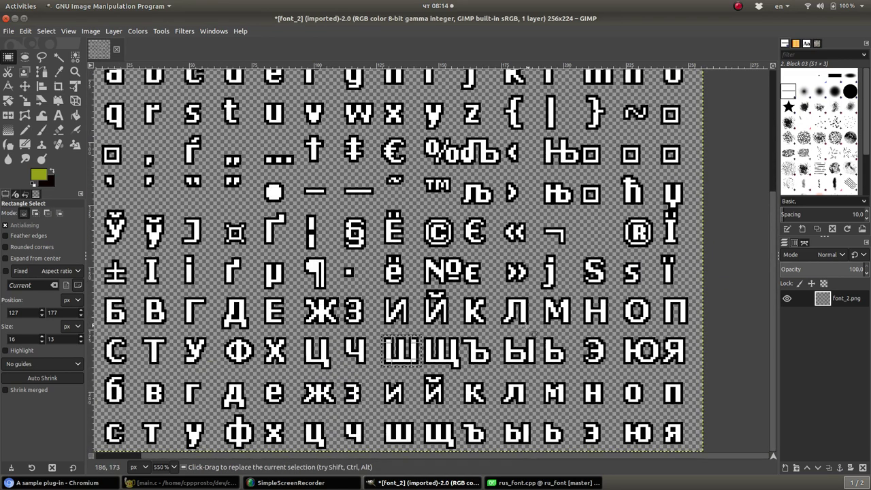
scroll(552, 329, "down", 3)
scroll(499, 257, "up", 5)
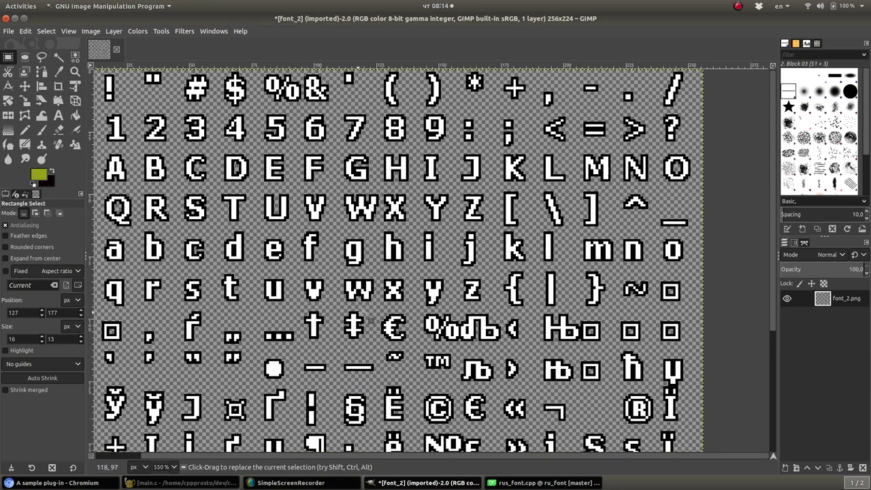
scroll(371, 320, "down", 5)
scroll(315, 288, "up", 2)
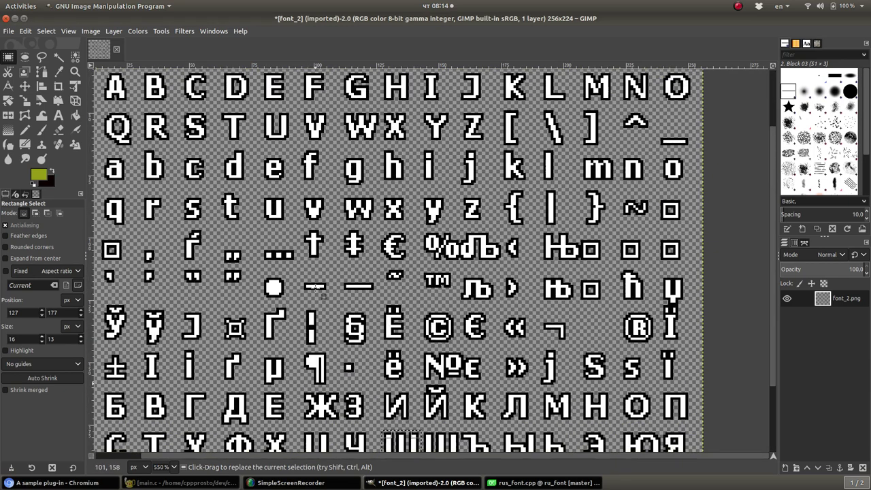
scroll(315, 288, "up", 3)
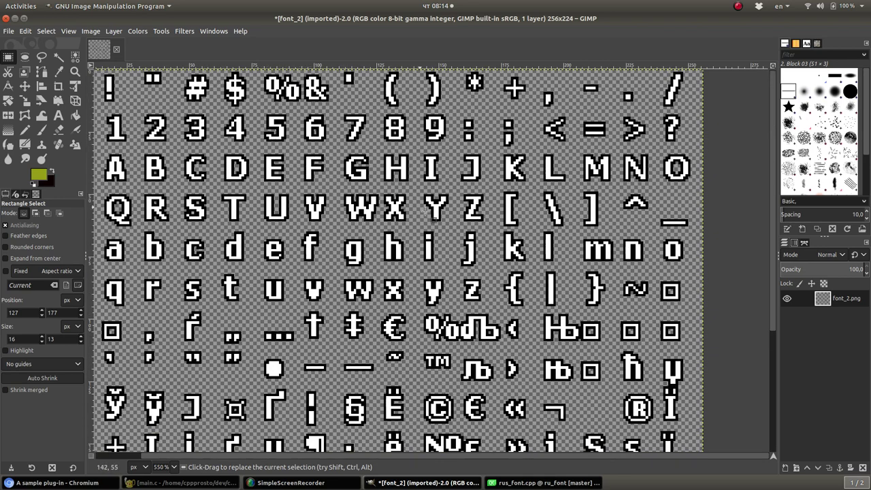
scroll(467, 298, "down", 5)
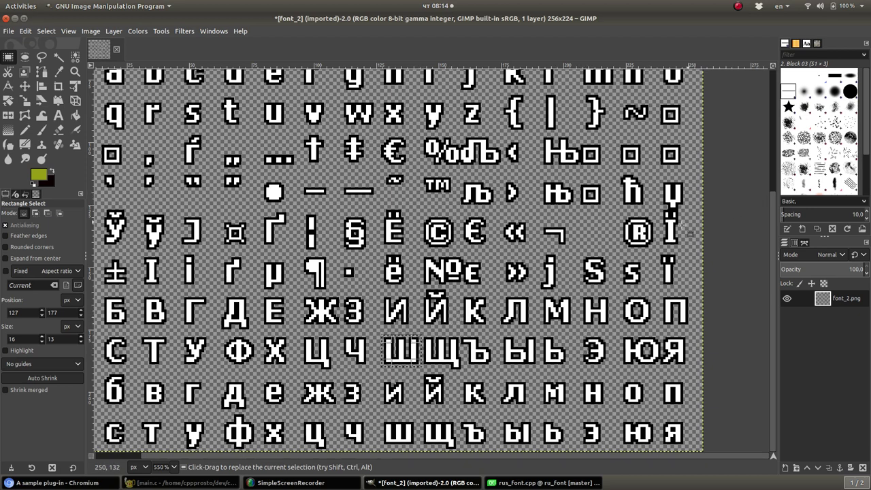
left_click(452, 484)
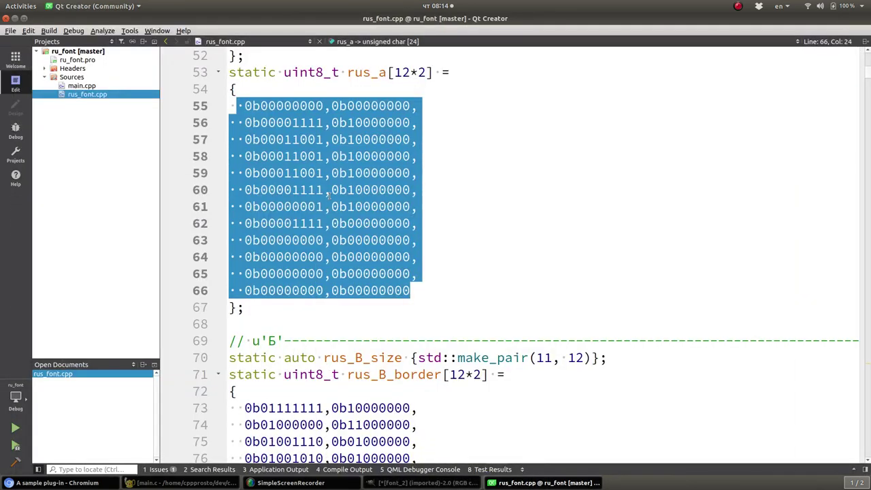
Step: Bring GIMP's font_2 glyph sheet, with the Ш rectangle, back in front
left_click(415, 482)
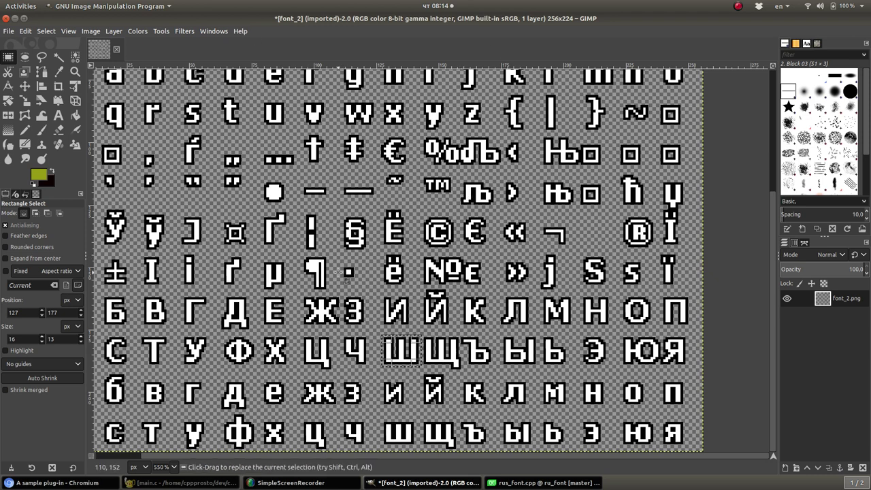
Step: Scroll GIMP's font_2 sheet up to the Latin rows and back to the Cyrillic block
scroll(398, 280, "up", 5)
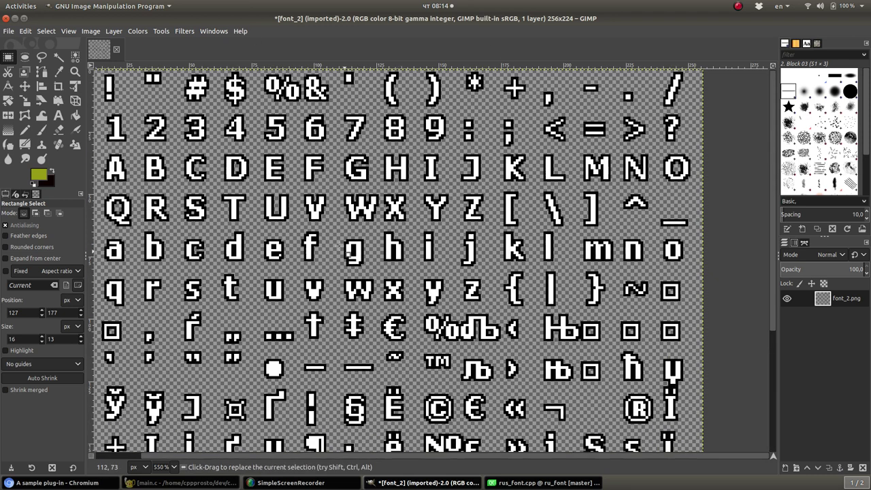
scroll(348, 248, "down", 5)
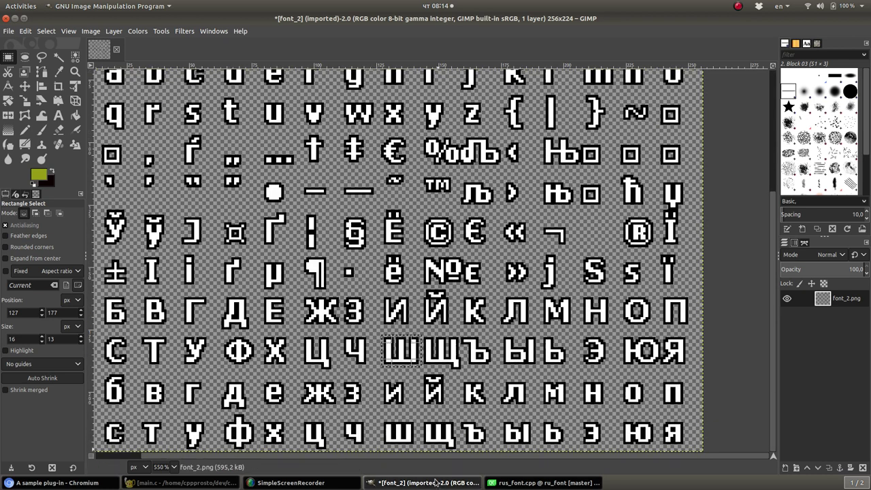
Step: Clear the rus_a selection in rus_font.cpp, then show Geany's main.c from line 1
left_click(545, 483)
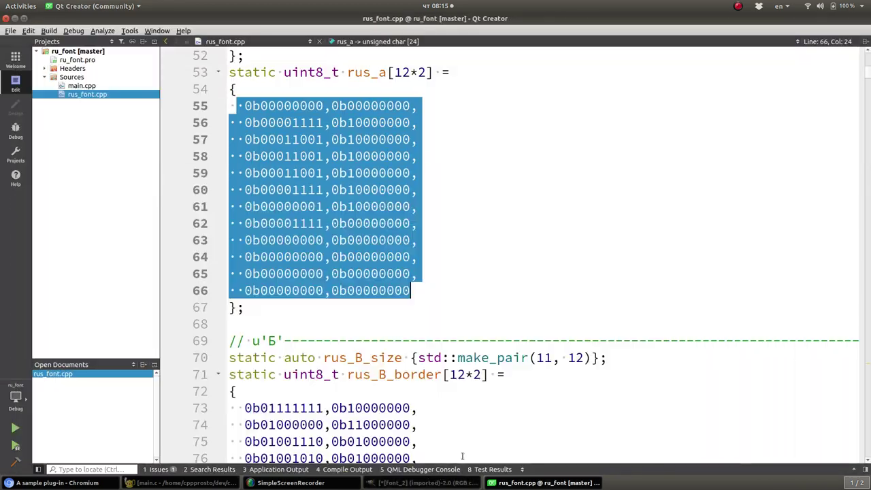
left_click(494, 268)
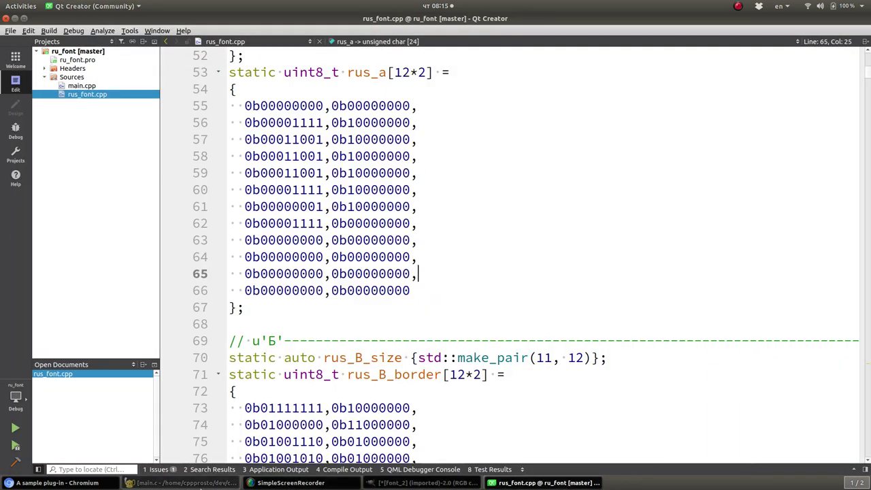
left_click(182, 482)
left_click(432, 258)
scroll(432, 258, "up", 7)
scroll(432, 257, "up", 7)
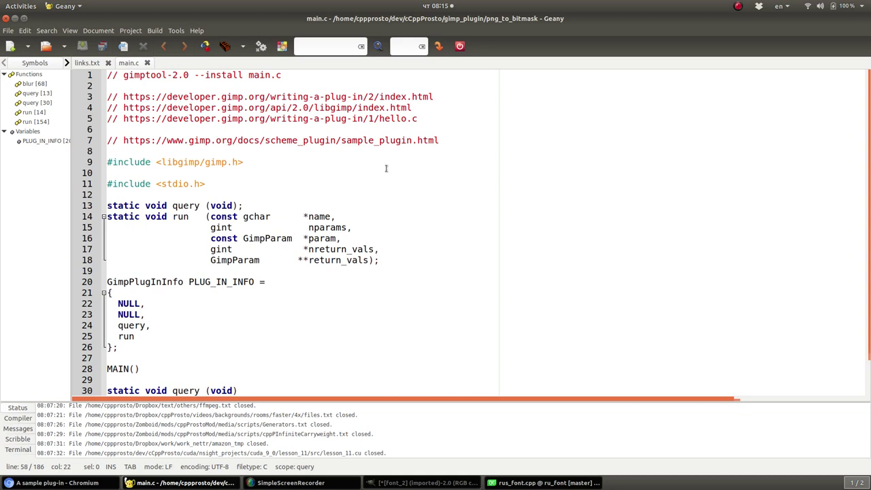
Step: Read through main.c, select 'run' on line 14, then bring GIMP's glyph sheet forward
scroll(375, 172, "down", 1)
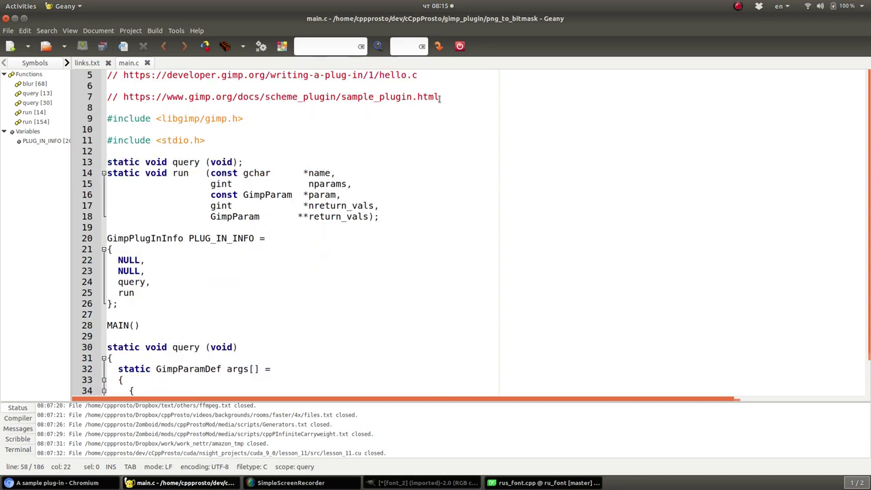
scroll(415, 160, "down", 4)
scroll(415, 160, "down", 5)
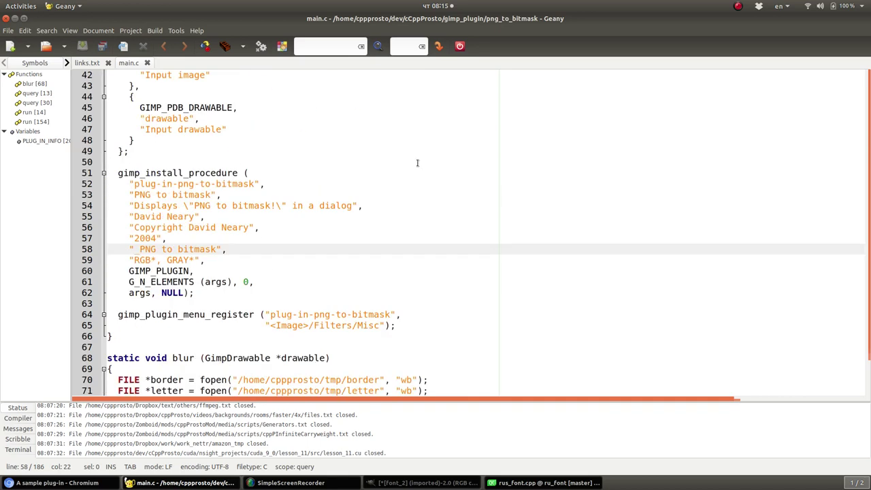
scroll(416, 162, "down", 10)
scroll(417, 164, "up", 20)
scroll(417, 164, "down", 2)
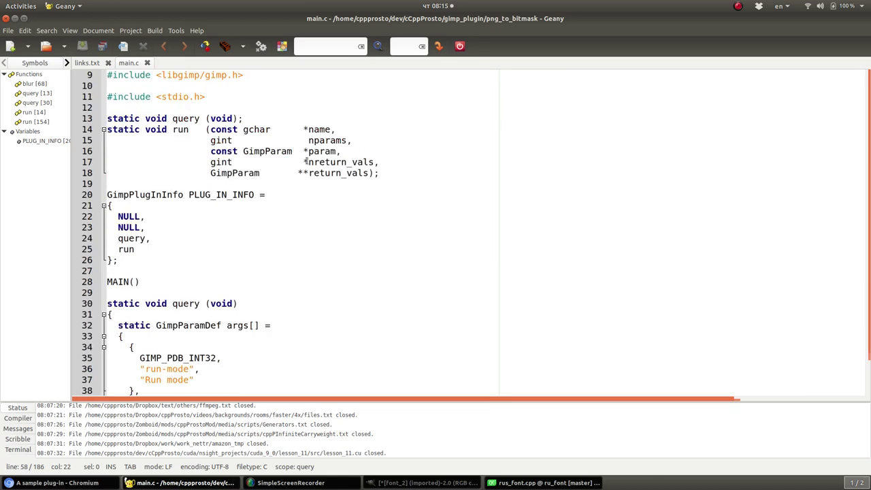
double_click(175, 129)
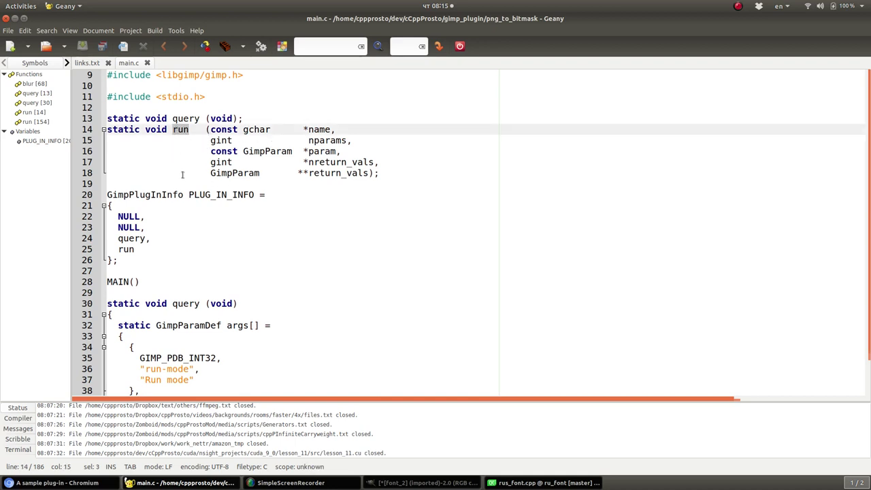
left_click(422, 483)
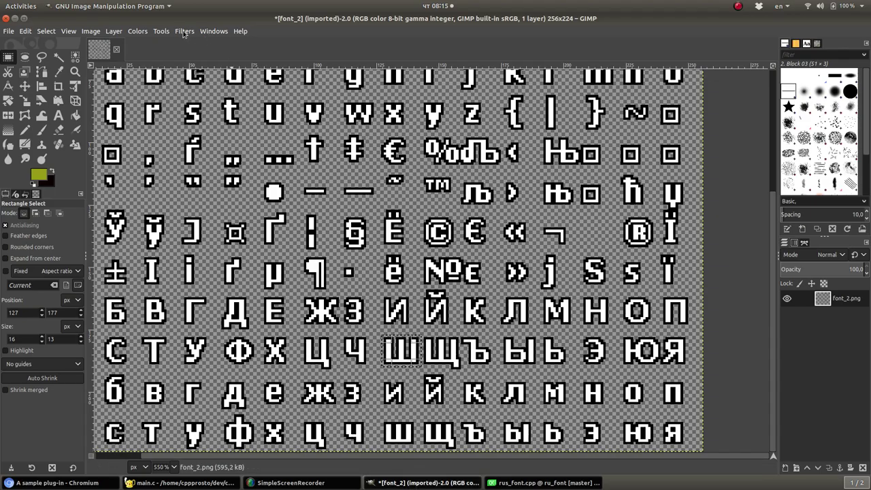
Step: Check GIMP's Filters menu for a Misc entry, then return to main.c at PLUG_IN_INFO
left_click(185, 30)
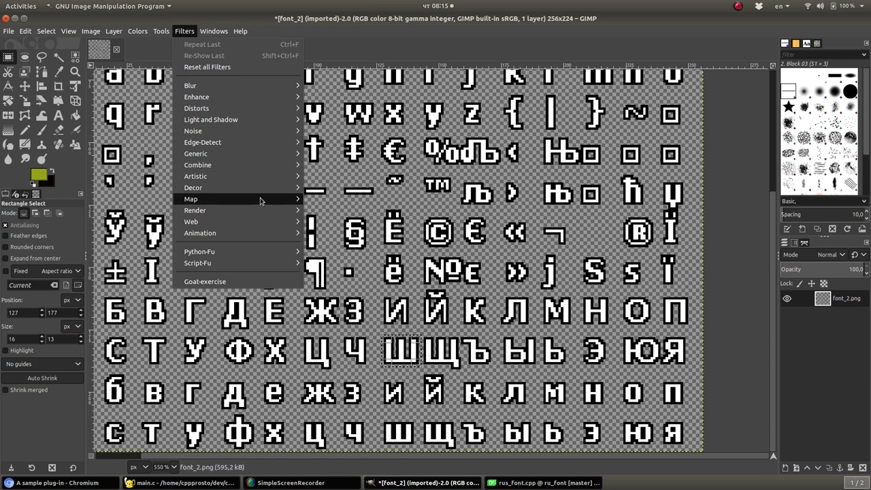
mouse_move(204, 222)
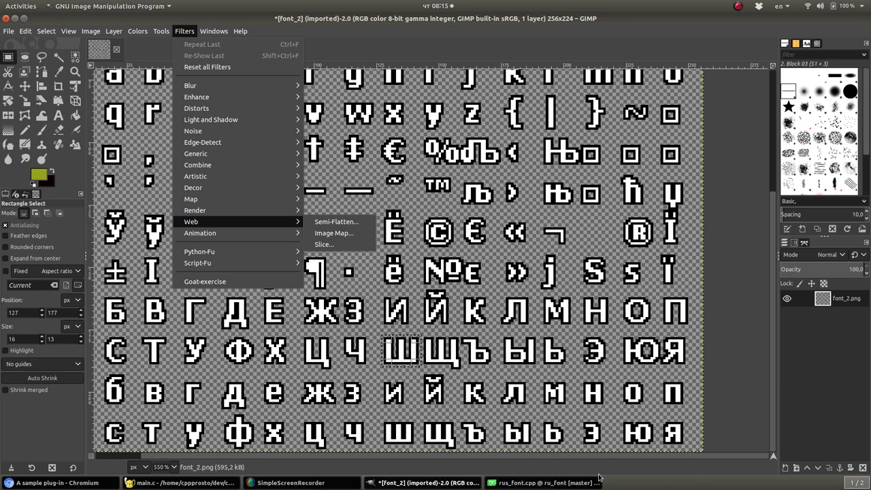
left_click(550, 481)
left_click(547, 483)
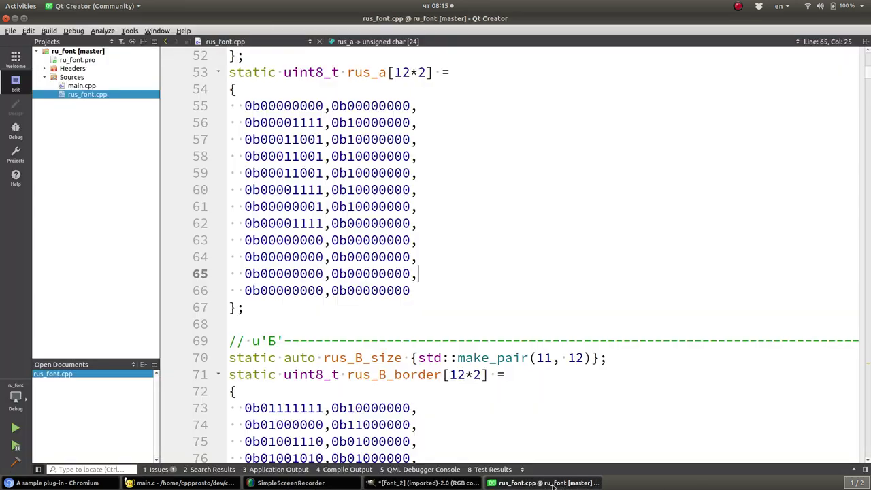
scroll(347, 293, "up", 4)
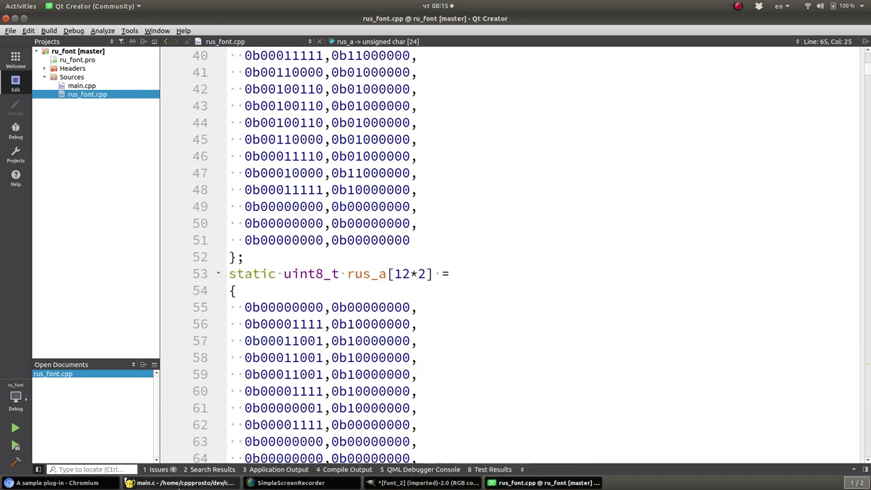
left_click(180, 483)
scroll(197, 160, "down", 3)
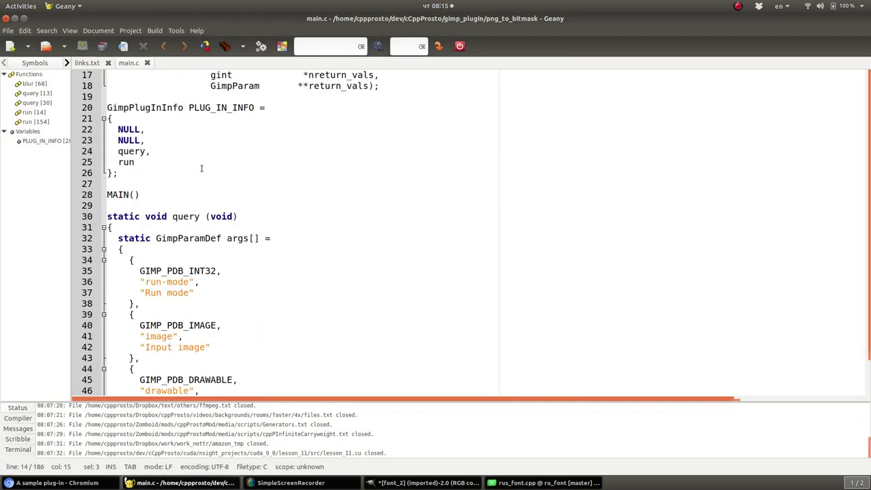
Step: Review query, gimp_install_procedure and the 'gimptool-2.0 --install main.c' comment in main.c
double_click(183, 216)
scroll(209, 179, "down", 4)
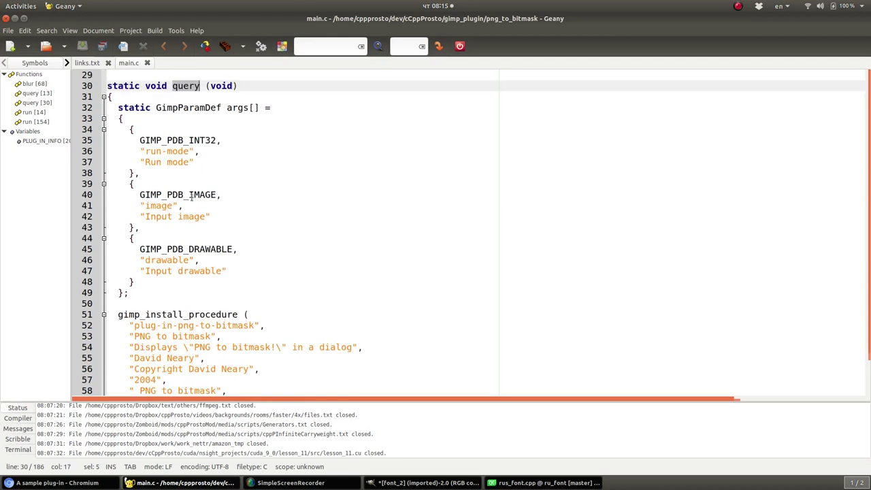
scroll(191, 196, "down", 5)
double_click(156, 140)
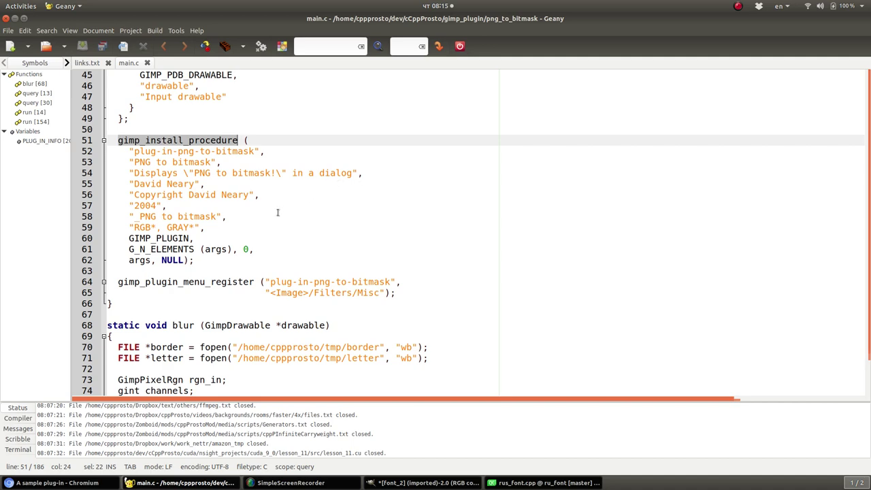
scroll(278, 213, "up", 1)
scroll(277, 213, "up", 13)
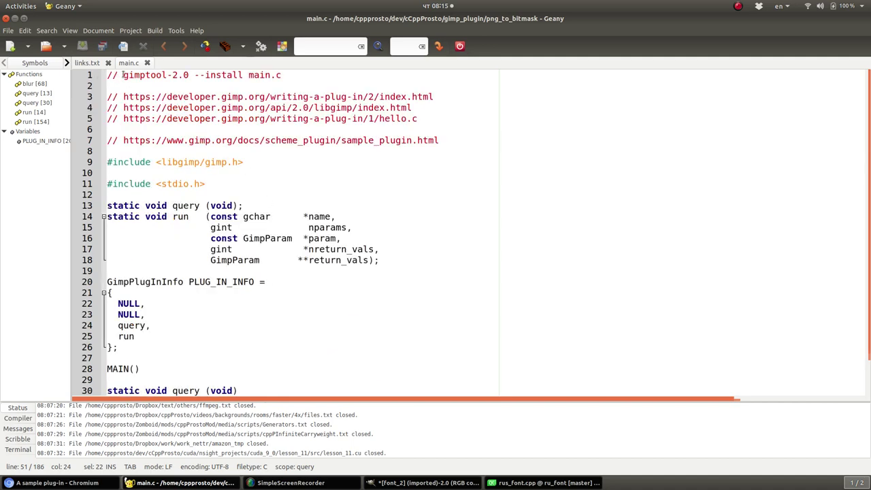
left_click_drag(123, 75, 295, 70)
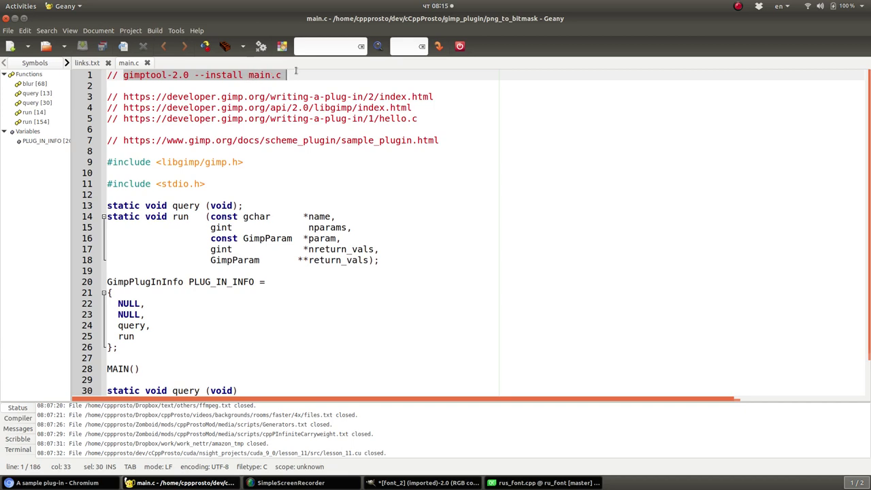
scroll(280, 168, "down", 11)
scroll(280, 168, "down", 4)
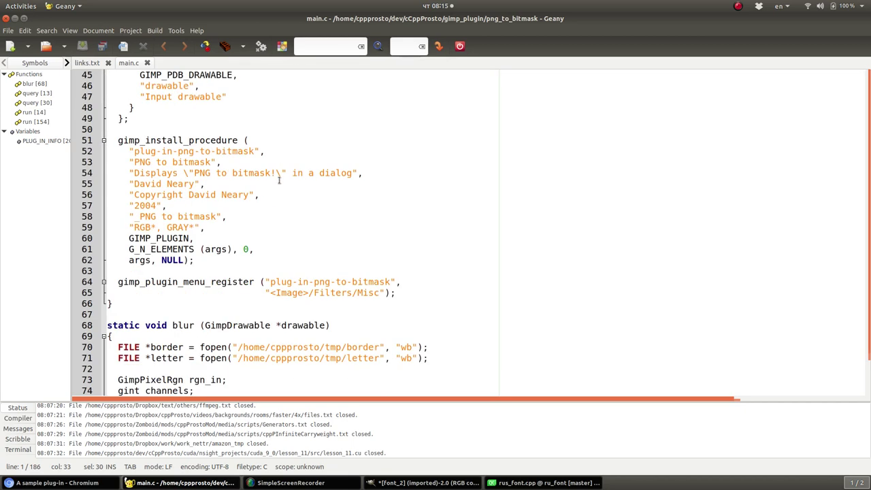
Step: Mark the plug-in-png-to-bitmask name, 'PNG to bitmask' label and menu path, then return to GIMP
left_click_drag(144, 153, 267, 141)
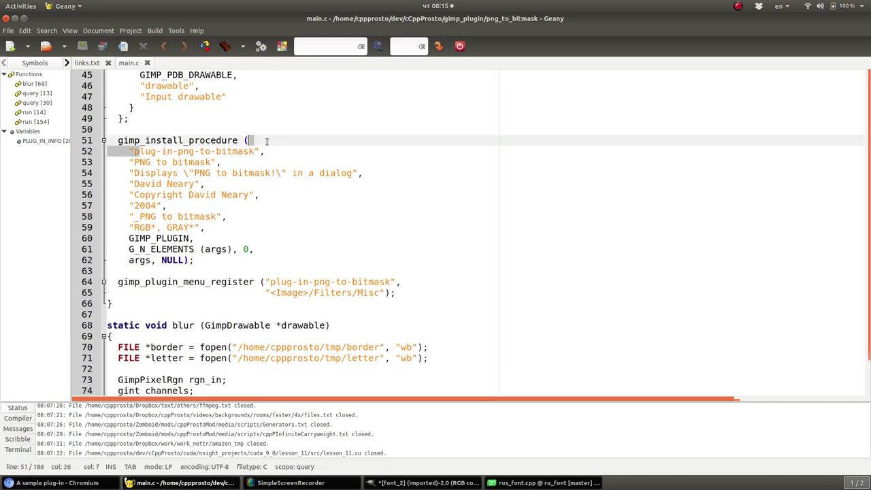
double_click(185, 151)
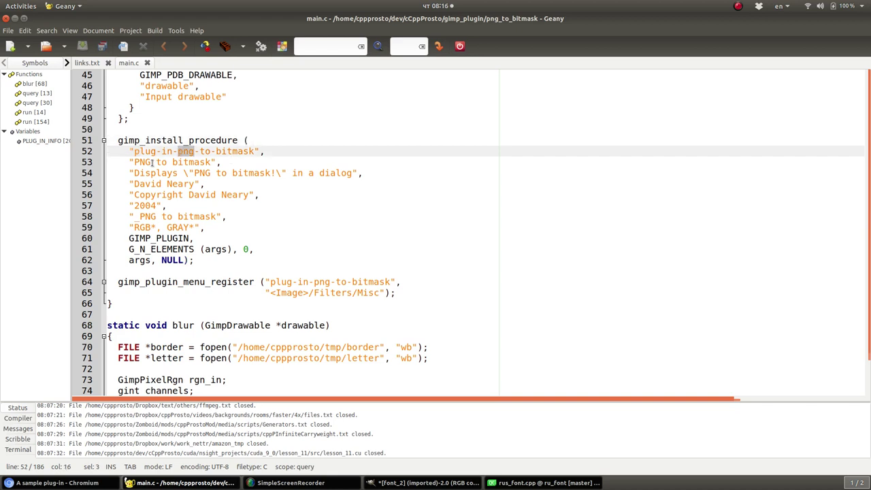
left_click(151, 162)
left_click_drag(135, 152, 256, 151)
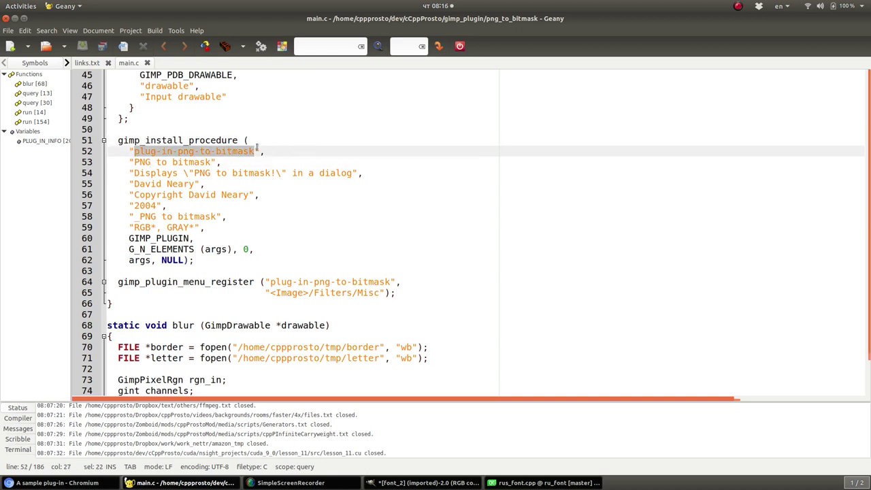
left_click(196, 173)
left_click_drag(134, 162, 214, 162)
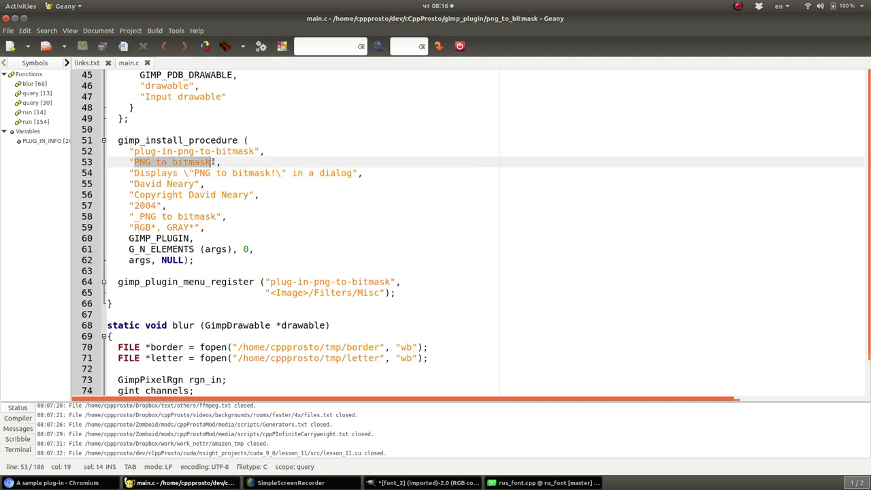
left_click(282, 216)
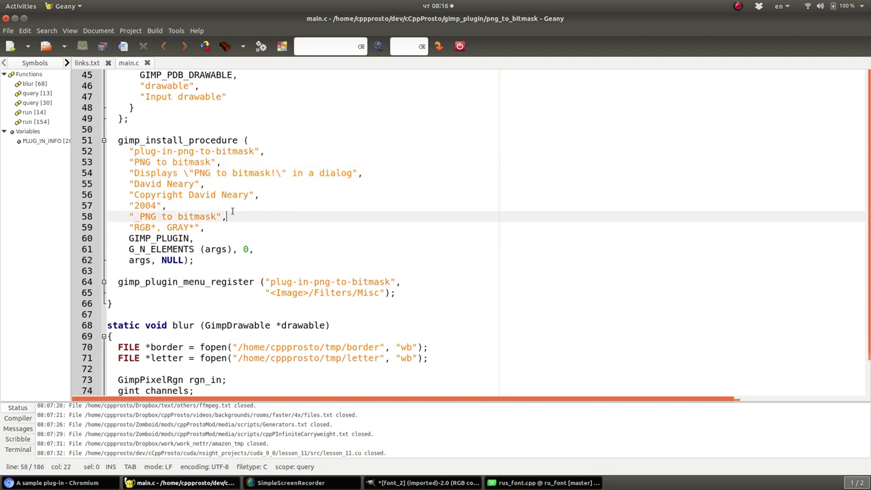
left_click_drag(270, 282, 382, 293)
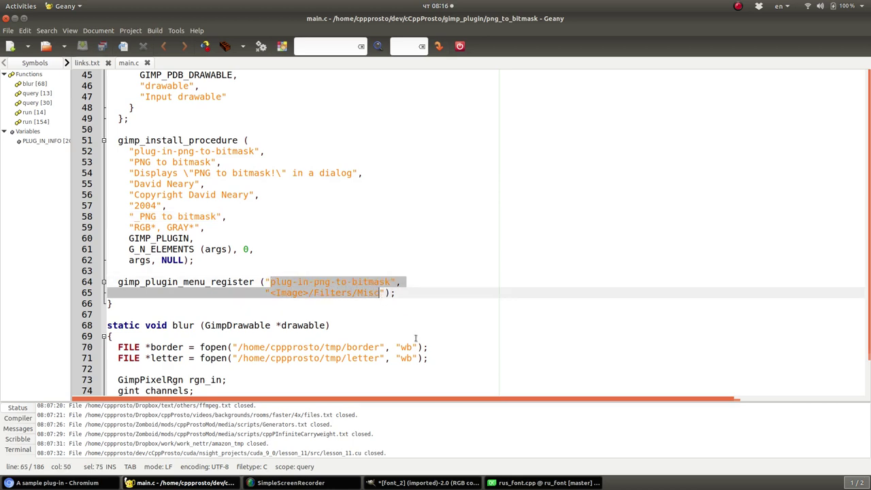
left_click(422, 482)
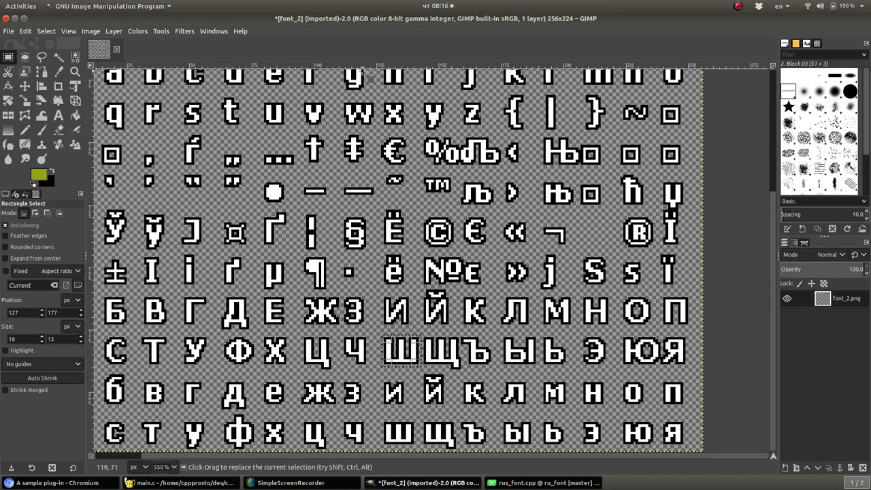
Step: Browse GIMP's filter categories again, find no Misc entry, and return to Geany's main.c
left_click(184, 32)
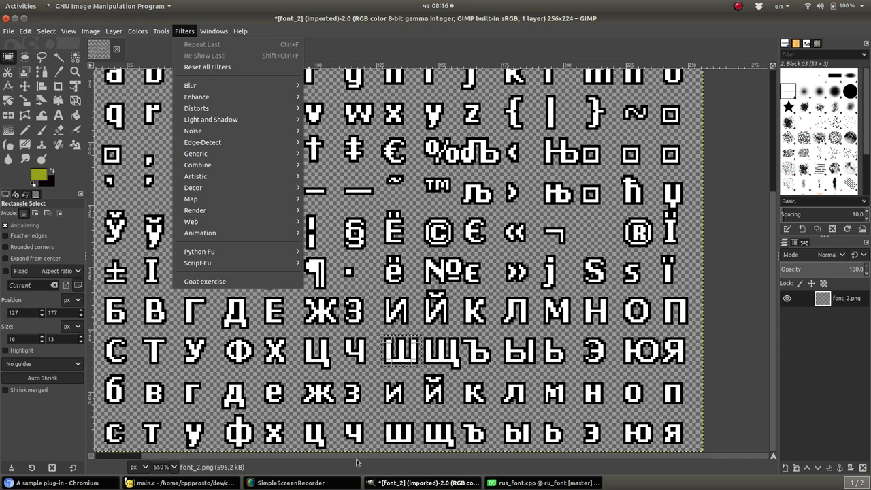
left_click(513, 484)
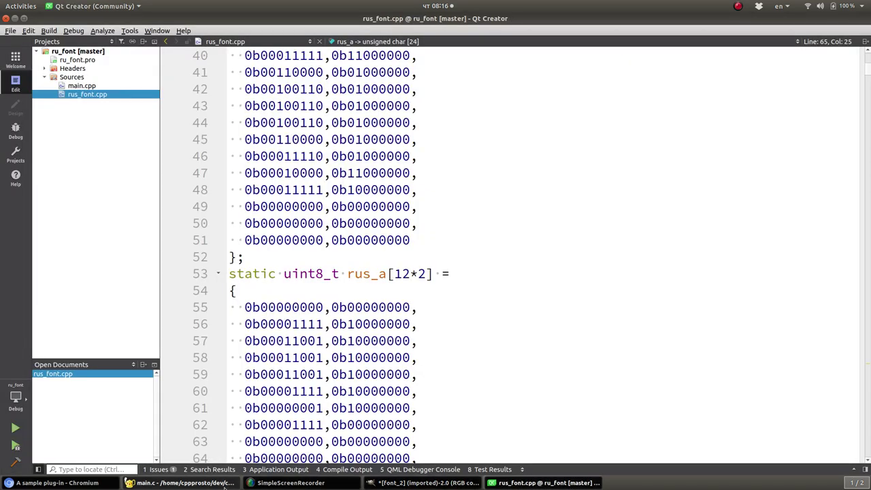
left_click(224, 485)
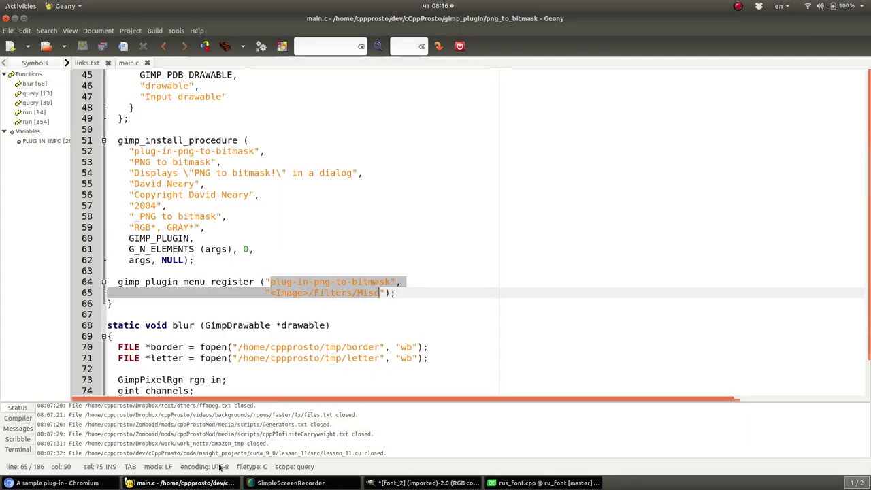
Step: Select Filters and Misc on line 65 and the 'PNG to bitmask' label on line 53
double_click(337, 291)
double_click(369, 292)
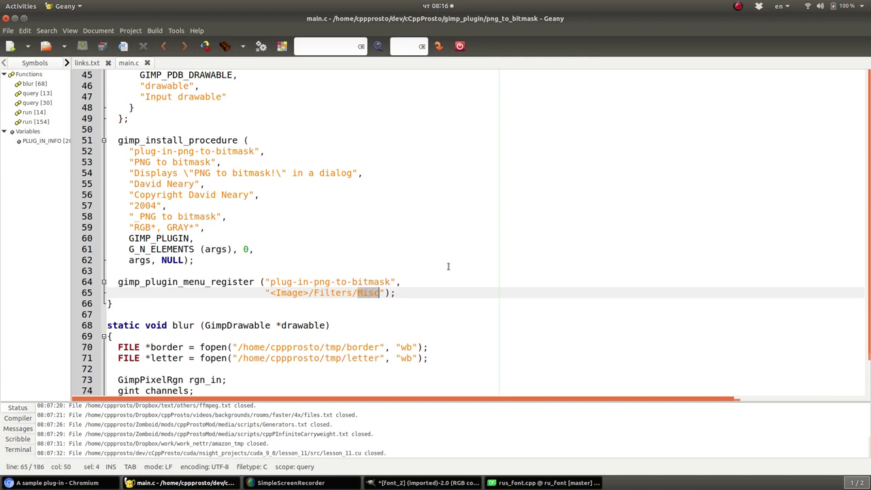
scroll(409, 259, "down", 3)
scroll(328, 245, "up", 3)
left_click_drag(135, 164, 210, 162)
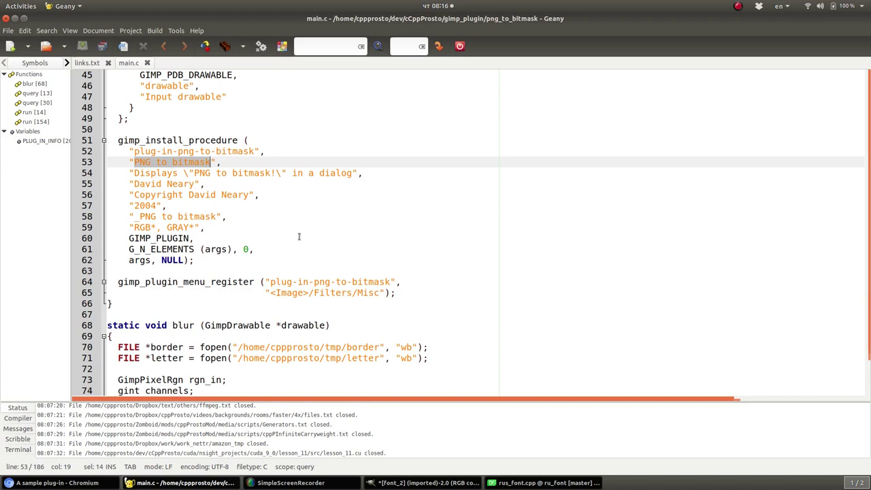
Step: Scroll down to the run function and select its name on line 154
scroll(302, 216, "down", 3)
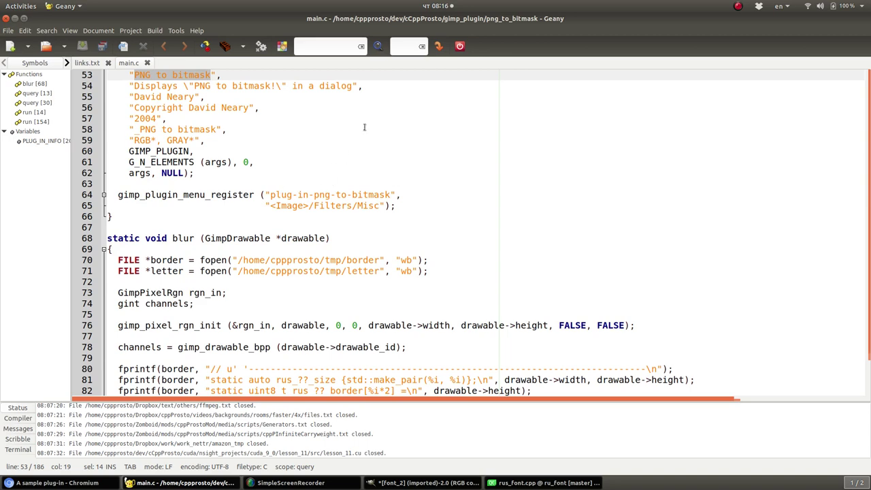
scroll(257, 183, "up", 2)
scroll(257, 184, "down", 10)
scroll(258, 190, "down", 15)
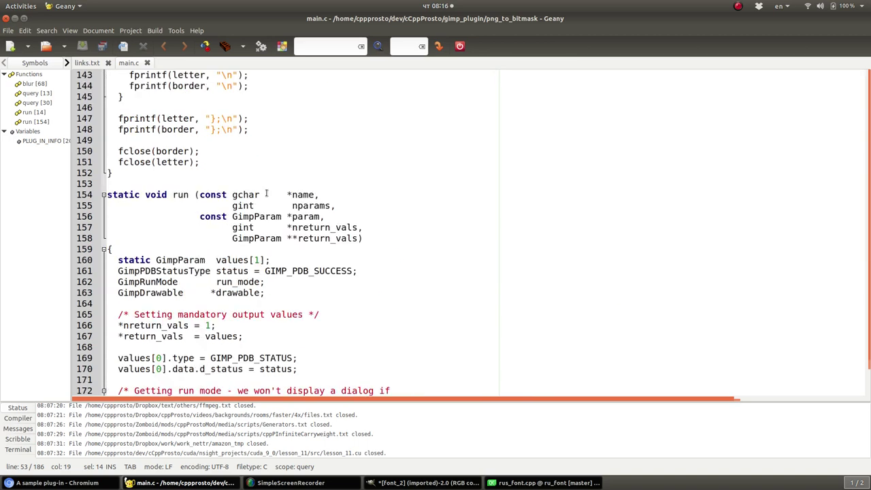
scroll(261, 194, "down", 5)
scroll(253, 205, "up", 5)
double_click(180, 205)
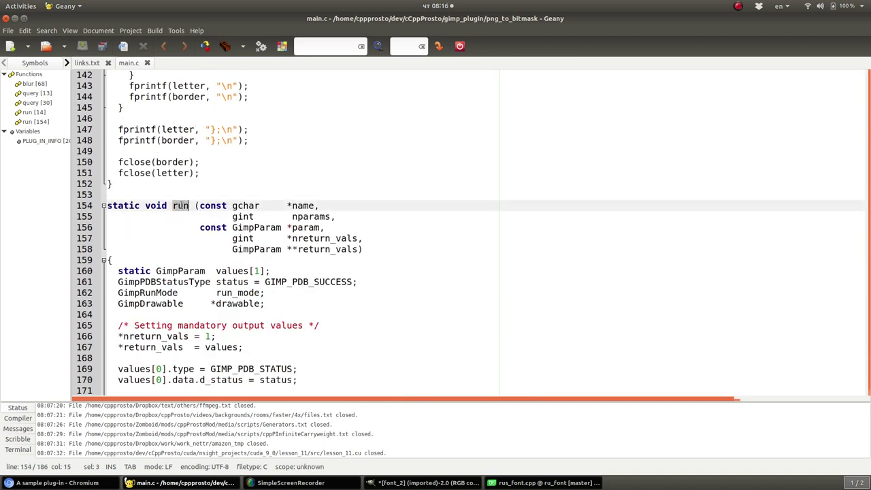
Step: Select the blur(drawable) call on line 179, then bring Chromium's sample plug-in page forward
scroll(181, 206, "down", 3)
scroll(181, 205, "down", 2)
scroll(176, 232, "down", 2)
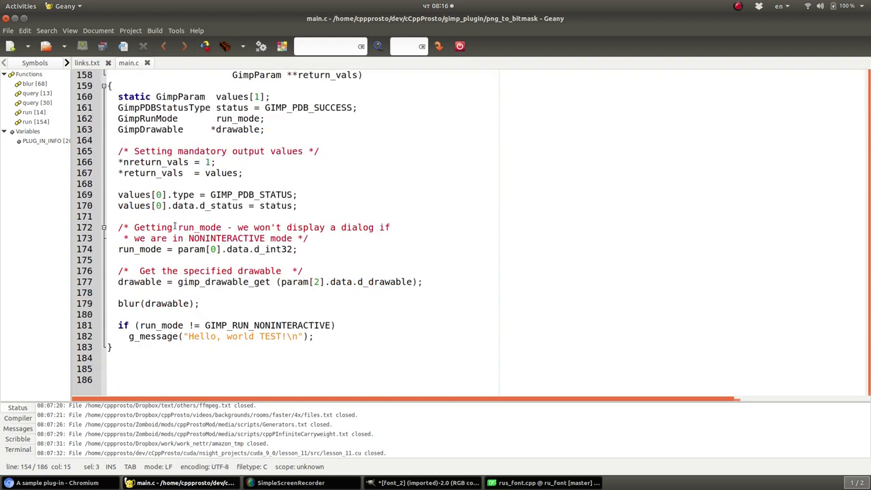
left_click(136, 304)
double_click(131, 304)
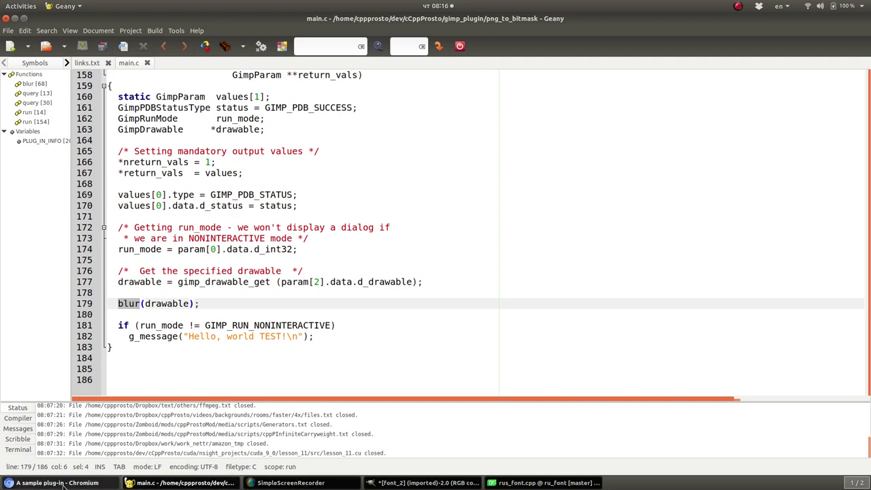
left_click(62, 484)
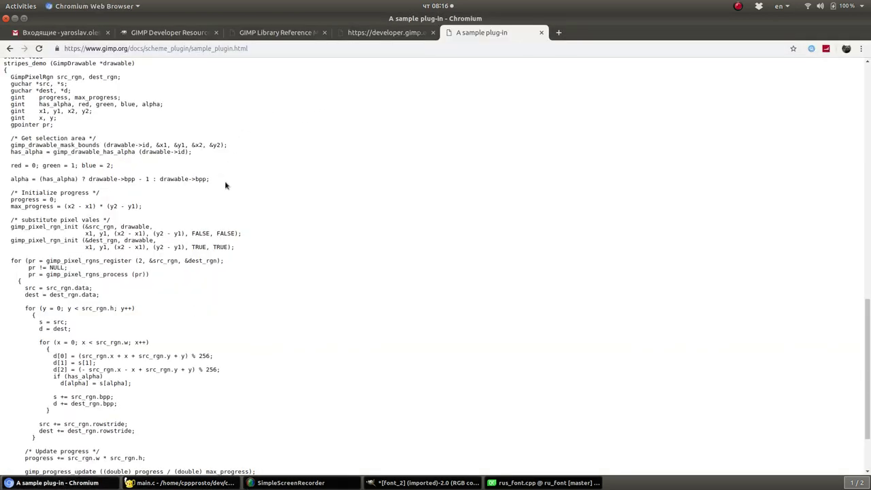
Step: Go to the 'How to write a GIMP plug-in' article and open its Part II
scroll(225, 180, "up", 5)
left_click(368, 33)
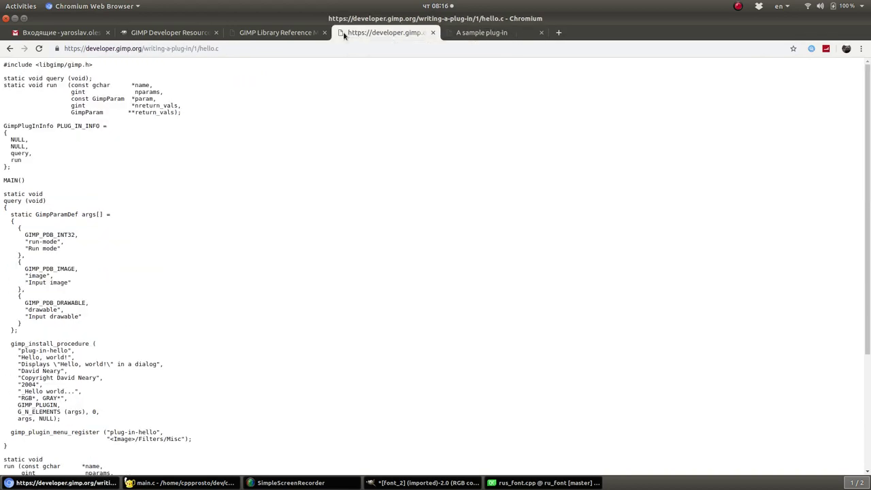
left_click(290, 32)
left_click(161, 32)
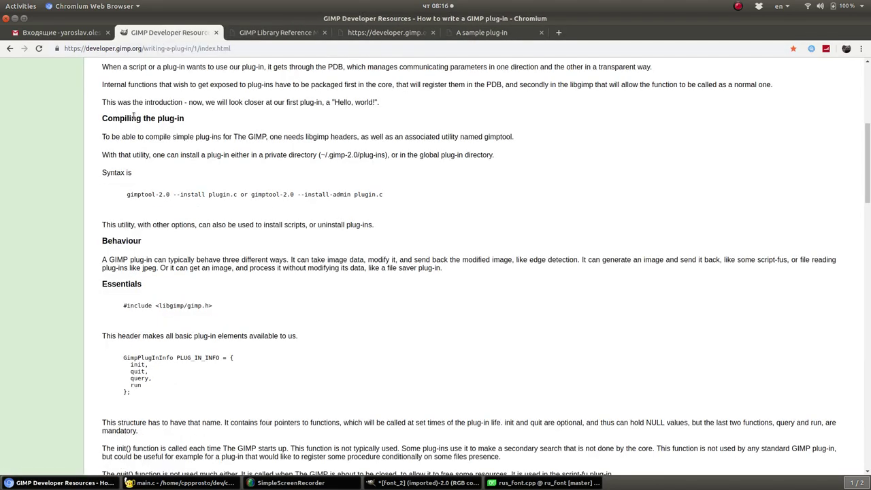
scroll(122, 249, "up", 5)
scroll(122, 249, "up", 2)
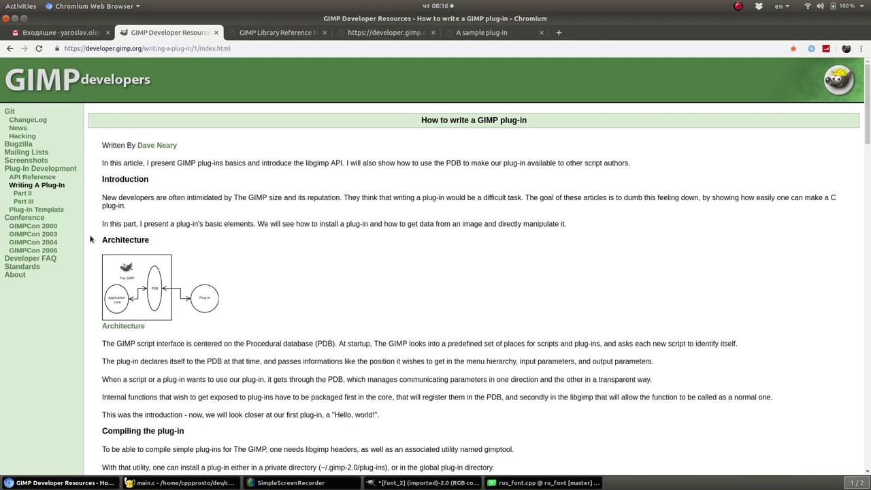
left_click(29, 194)
Step: Scroll Part II down to Implementing blur() and select blur in its header
scroll(313, 299, "down", 7)
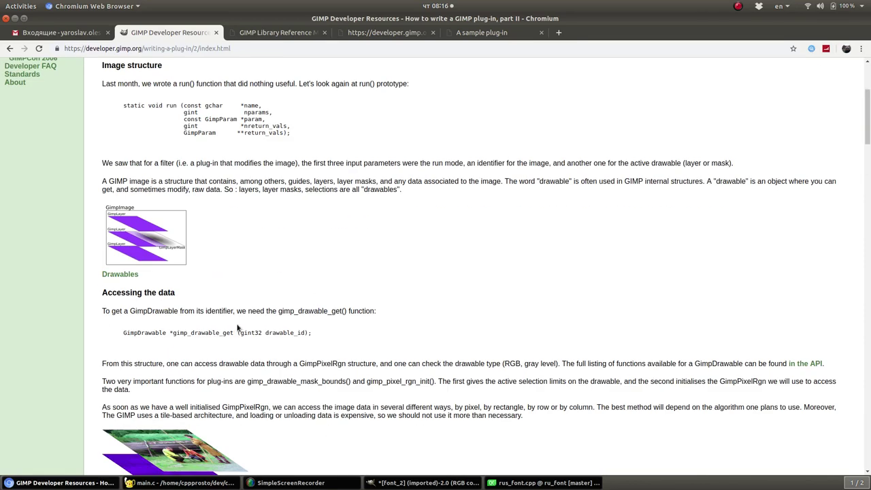
scroll(237, 329, "down", 5)
scroll(201, 310, "down", 5)
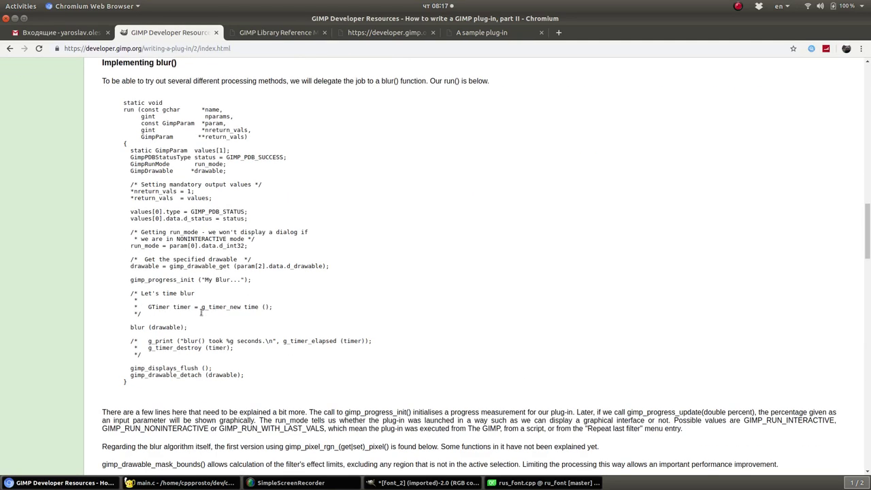
scroll(170, 224, "down", 5)
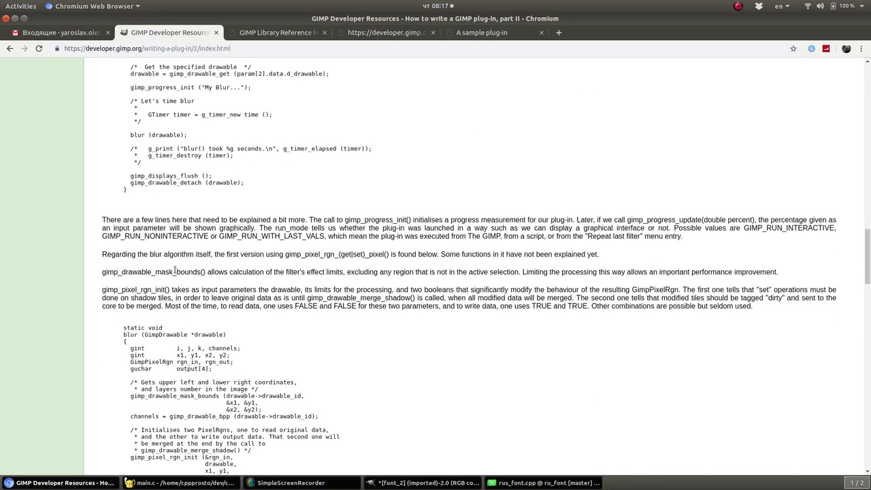
double_click(133, 334)
Step: Study blur()'s two nested gimp_pixel_rgn_get_pixel loops, then return to main.c in Geany
scroll(279, 294, "down", 4)
scroll(278, 294, "down", 4)
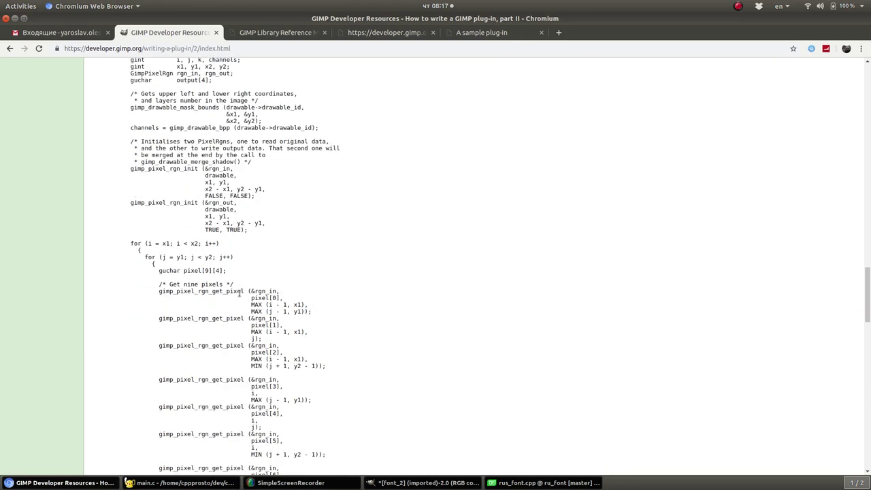
scroll(141, 191, "up", 1)
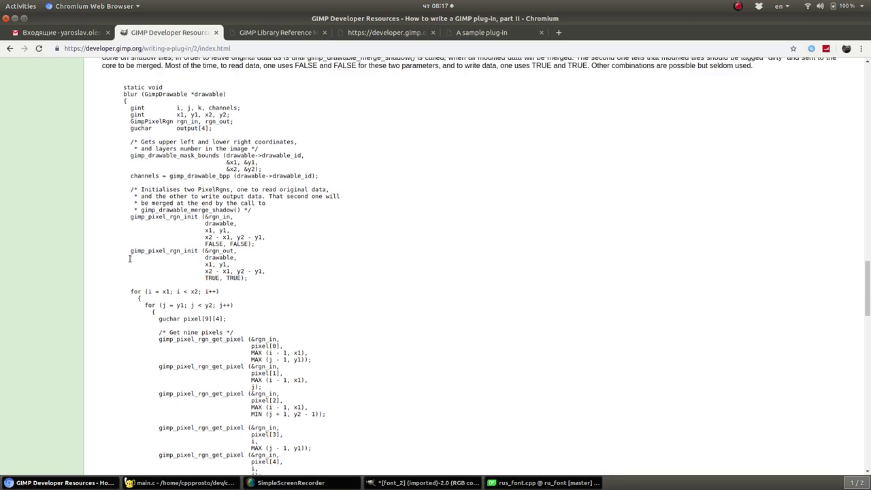
scroll(131, 252, "down", 2)
left_click_drag(131, 219, 290, 242)
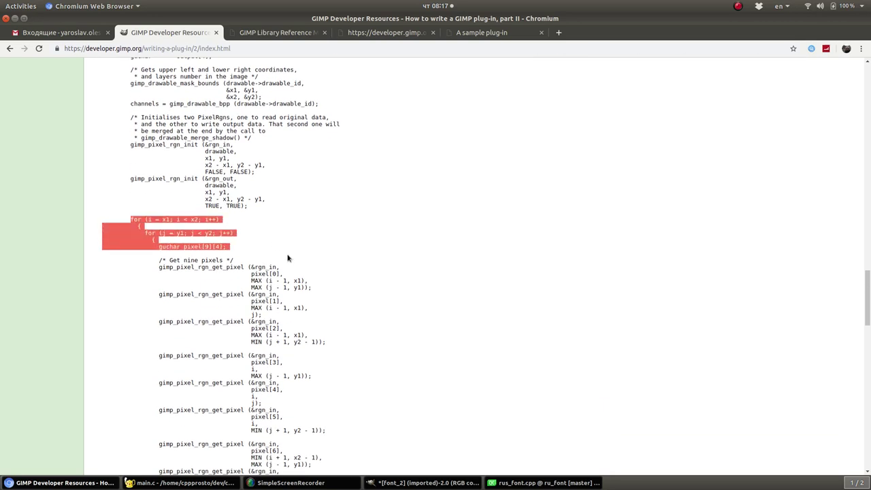
left_click(256, 262)
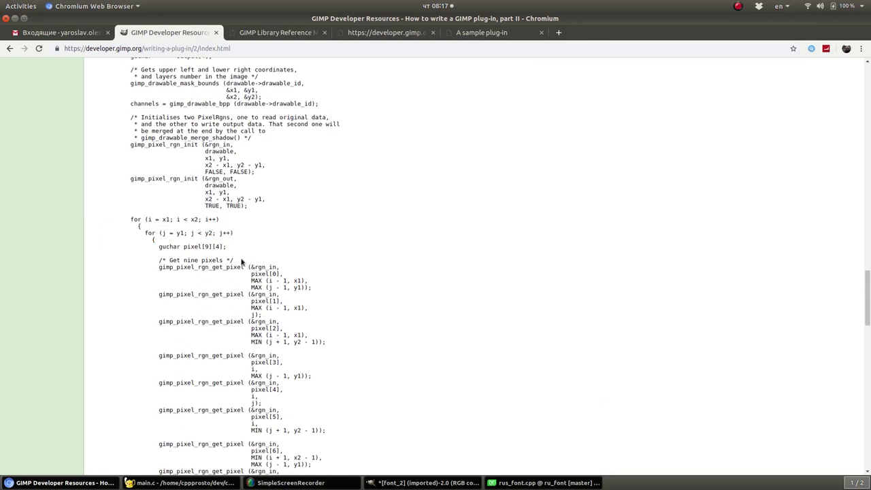
left_click_drag(238, 262, 238, 265)
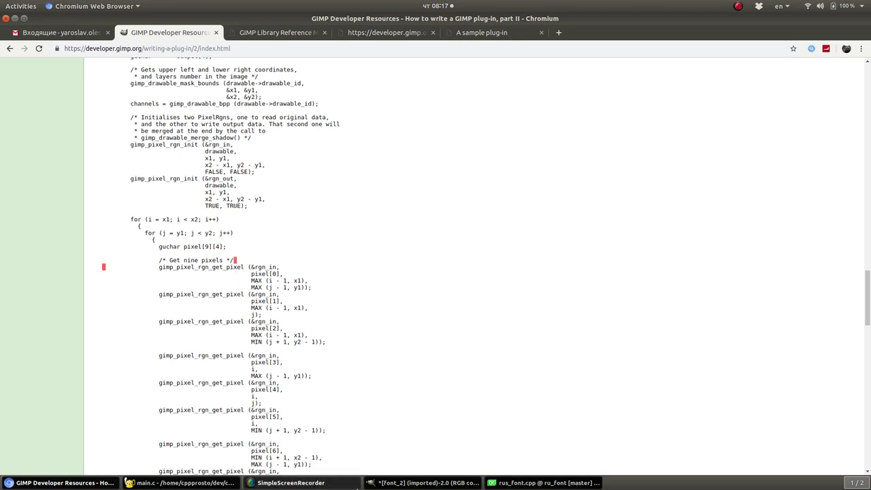
left_click(180, 482)
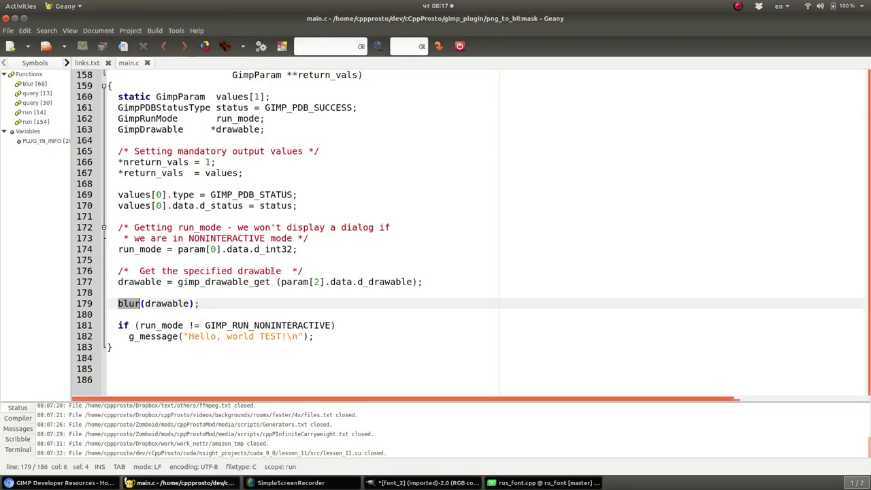
Step: Scroll up to the blur function and select its name on line 68
left_click(209, 288)
scroll(209, 289, "up", 9)
scroll(209, 286, "up", 13)
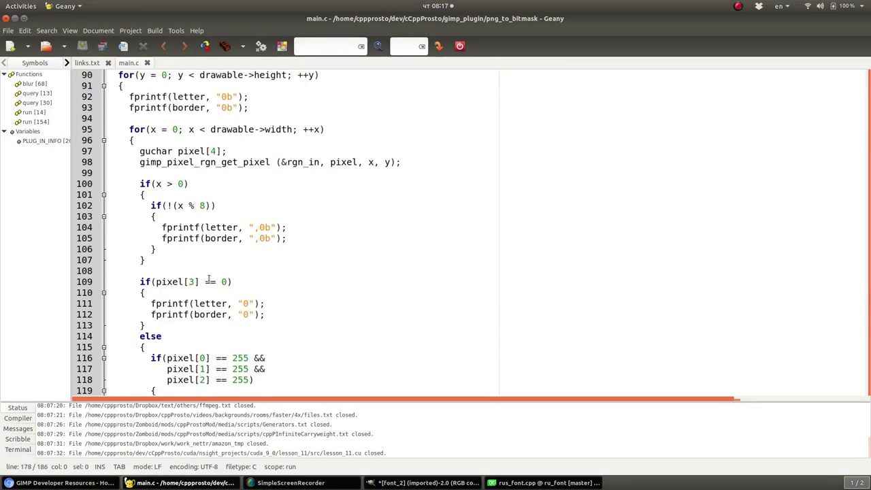
scroll(209, 278, "up", 8)
double_click(186, 97)
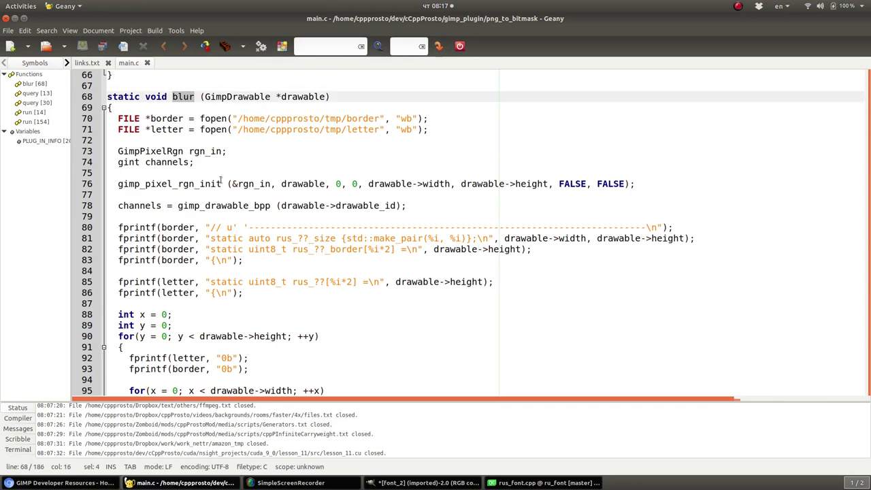
scroll(220, 180, "down", 2)
scroll(164, 214, "down", 6)
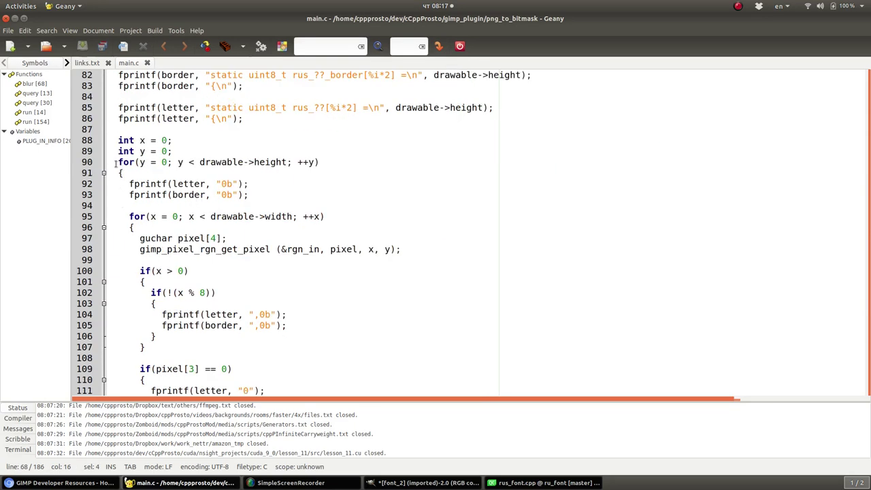
Step: Examine the outer row loop on lines 90–95, selecting drawable on line 90
left_click_drag(116, 162, 168, 228)
left_click(217, 183)
left_click(232, 157)
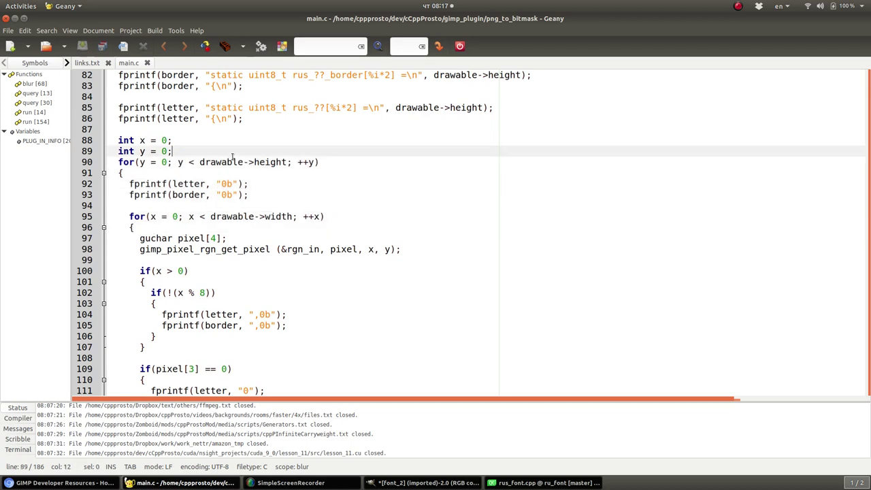
left_click(227, 162)
triple_click(227, 162)
left_click(227, 162)
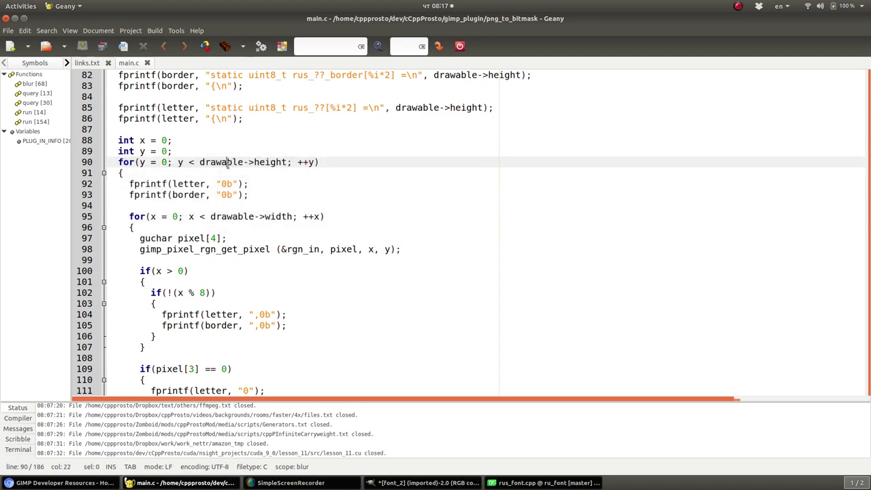
double_click(228, 161)
Step: Inspect the pixel region init call, marking drawable's width access on line 76
scroll(239, 153, "up", 5)
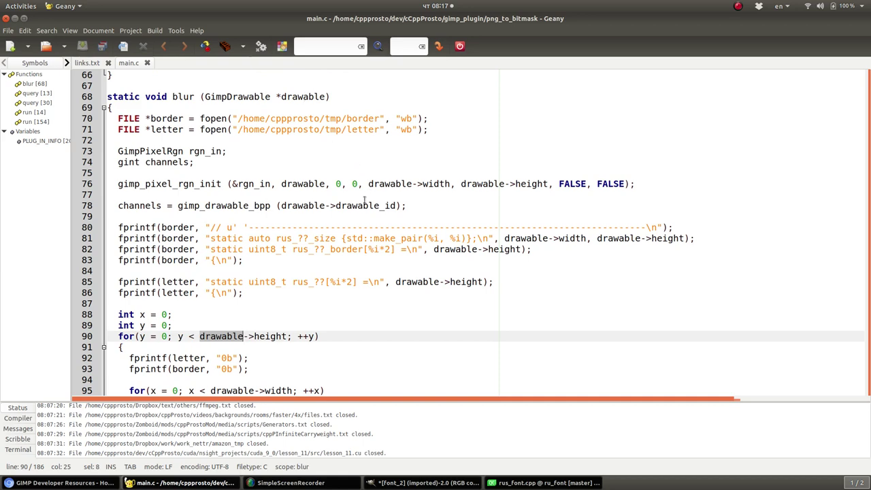
scroll(249, 335, "down", 4)
scroll(269, 252, "up", 2)
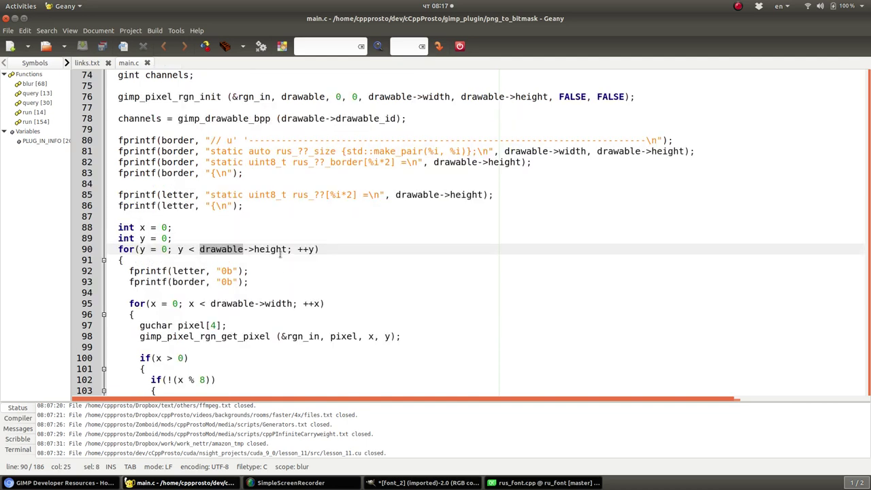
scroll(279, 251, "up", 2)
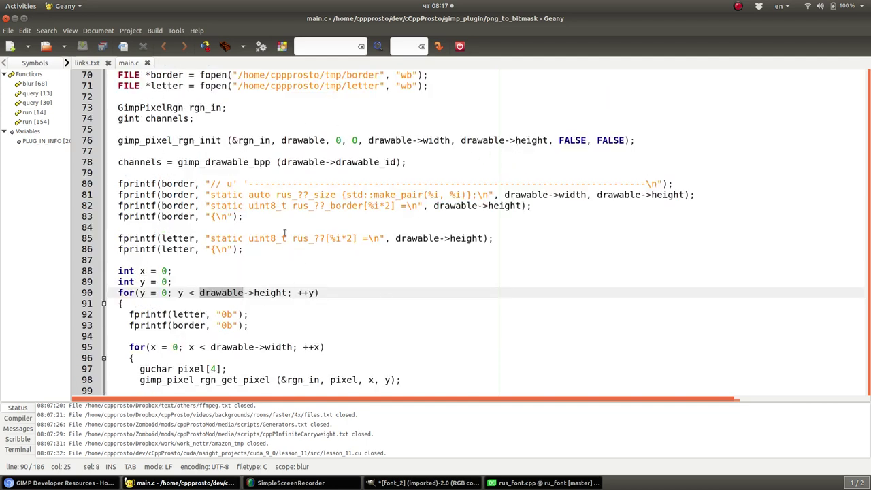
left_click(414, 153)
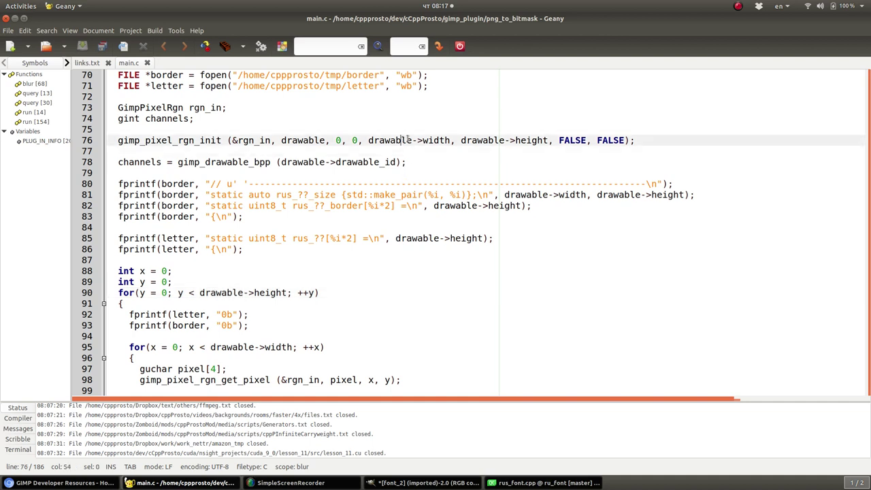
left_click_drag(413, 140, 422, 140)
left_click(432, 140)
Step: Select GimpDrawable in blur's signature, then scroll back down to the loops
scroll(392, 153, "up", 1)
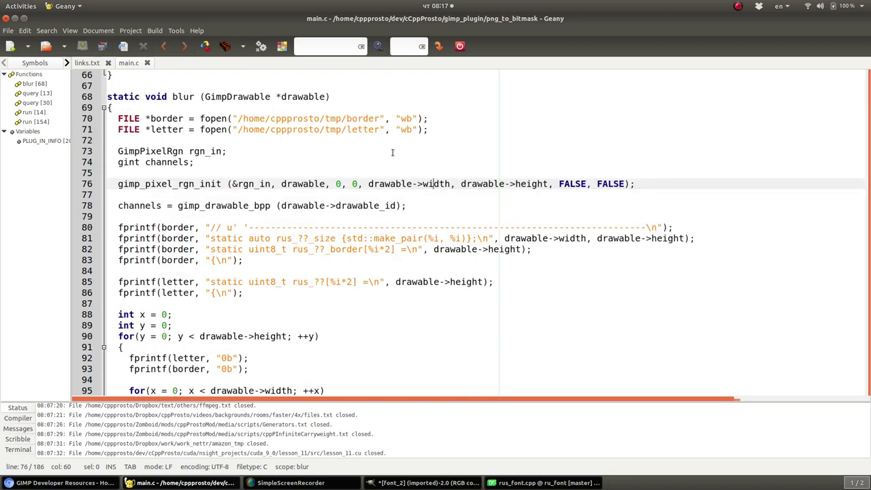
double_click(247, 97)
left_click(246, 104)
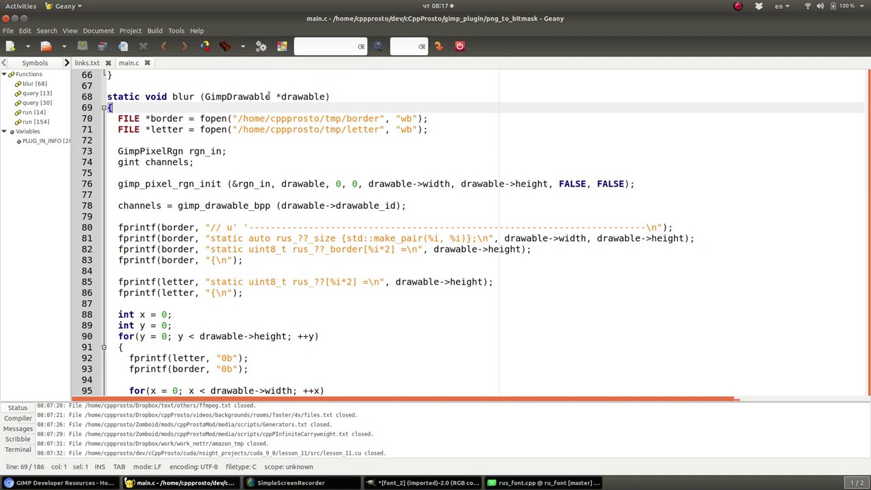
double_click(247, 97)
scroll(213, 186, "down", 1)
scroll(189, 199, "down", 3)
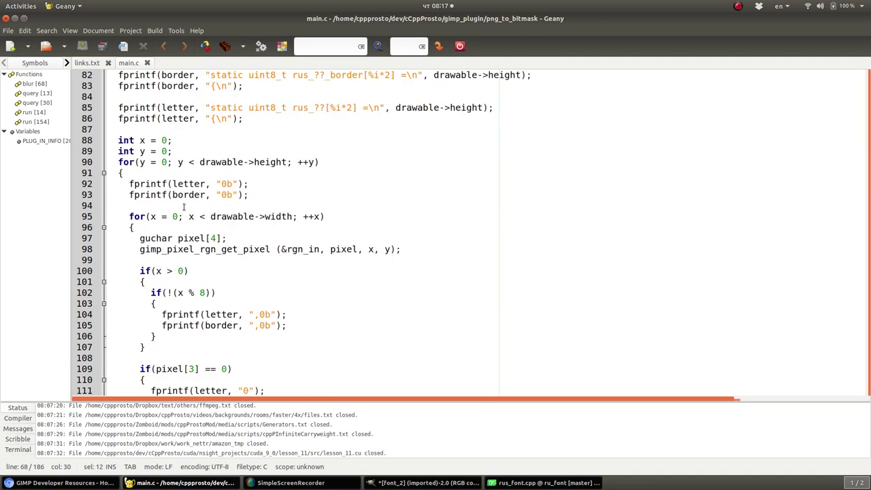
Step: Mark the row loop on line 90, column loop on line 95, and pixel[4] size
left_click_drag(115, 162, 320, 162)
left_click_drag(130, 216, 325, 217)
left_click(136, 227)
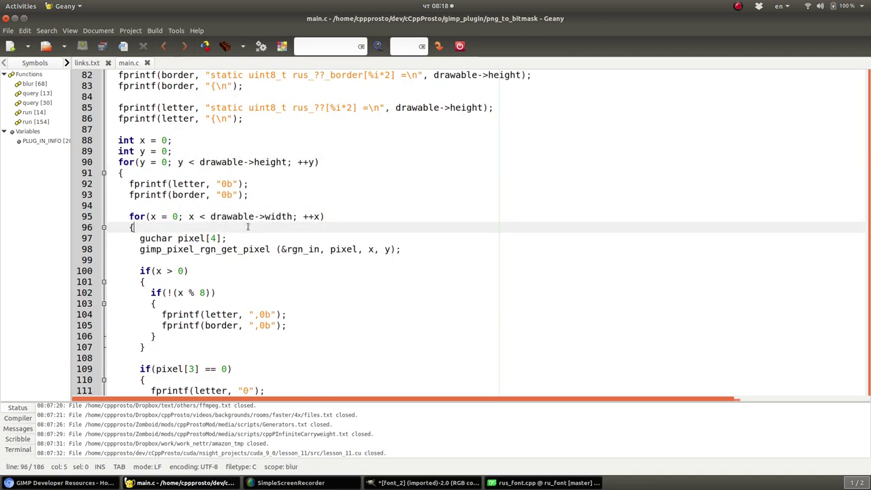
left_click(140, 250)
left_click(453, 239)
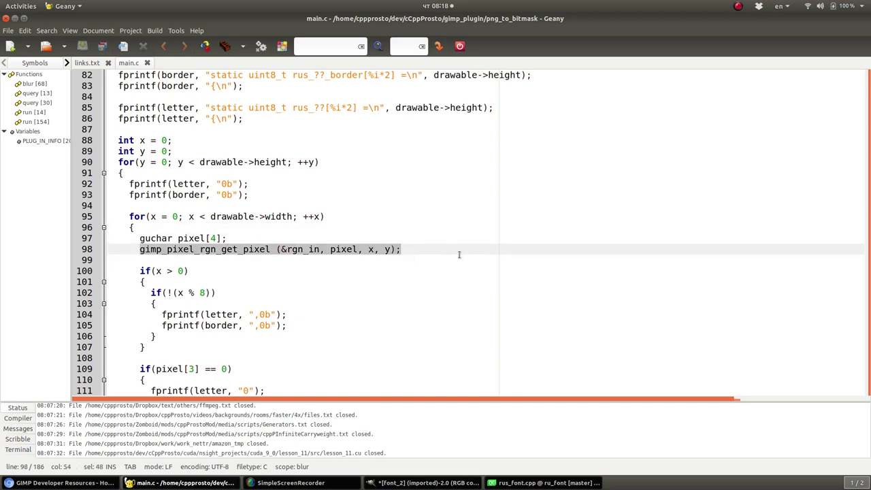
key("Up")
left_click_drag(208, 238, 240, 239)
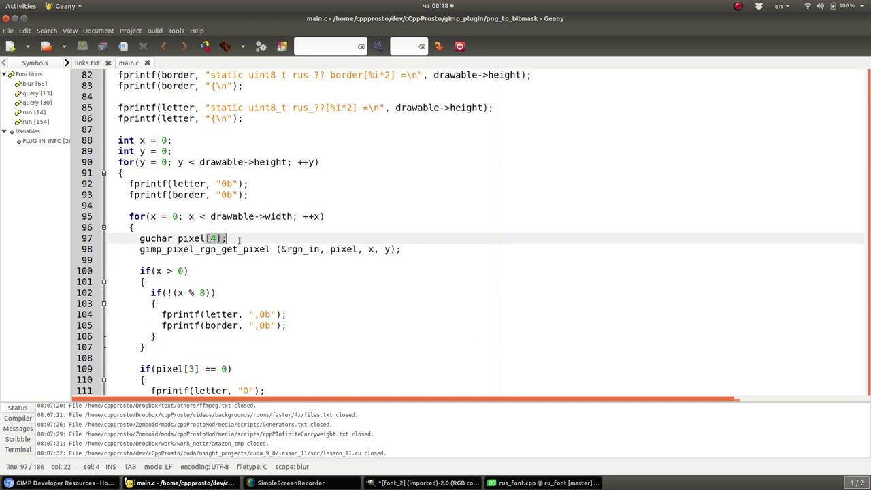
Step: Select guchar and the pixel array name on line 97 and the y argument on line 98
double_click(144, 238)
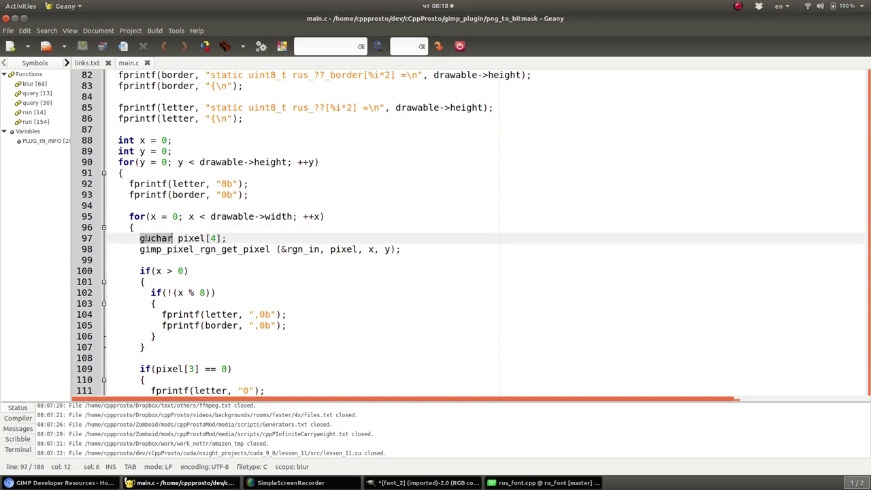
left_click(194, 239)
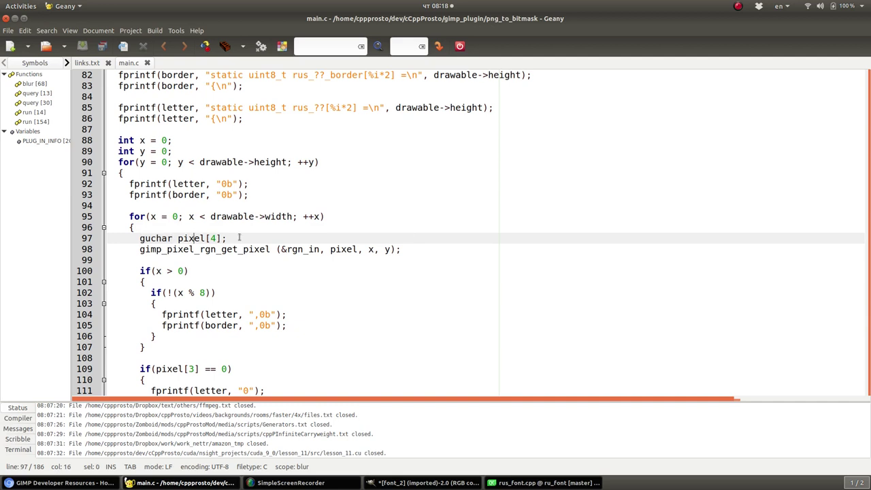
left_click(371, 249)
double_click(386, 249)
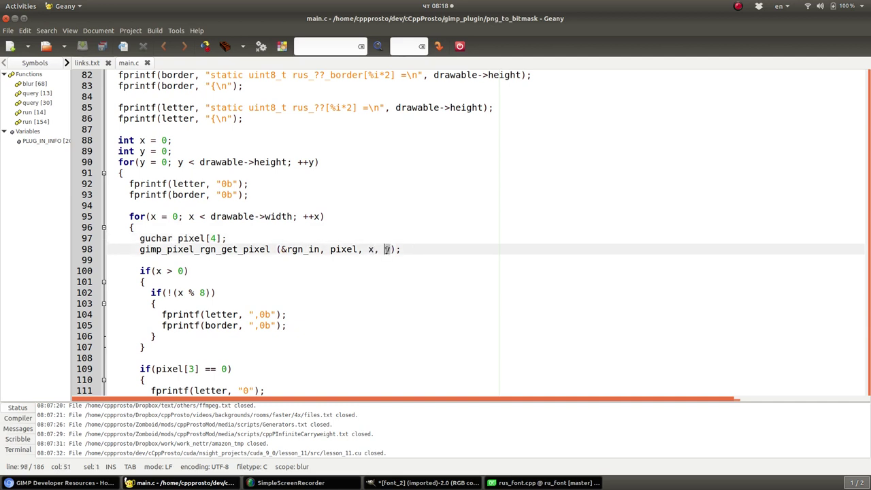
double_click(186, 238)
scroll(272, 311, "down", 3)
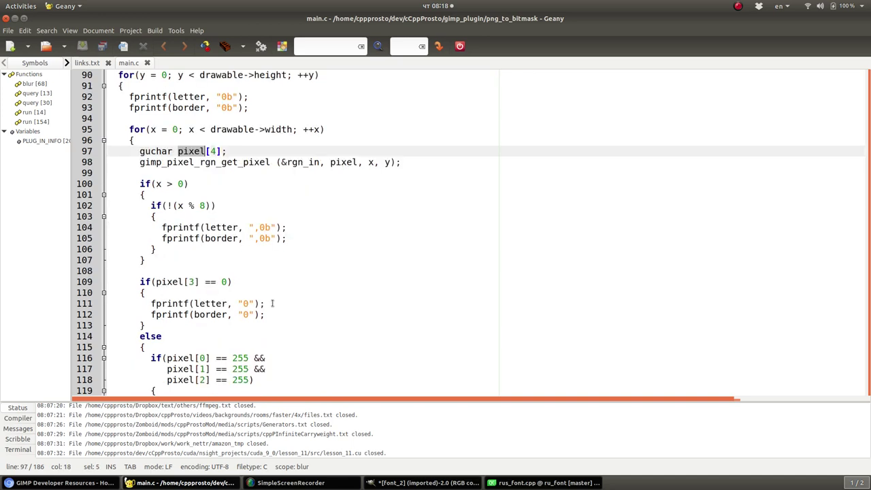
Step: Zoom into the font_2 sheet, sample the ¶ glyph's colour and show foreground values as 0–255
left_click(422, 482)
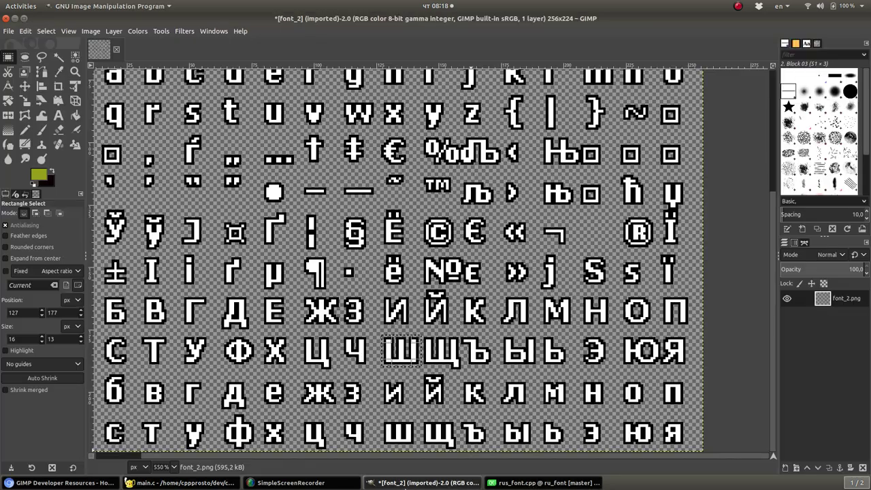
scroll(297, 271, "up", 3)
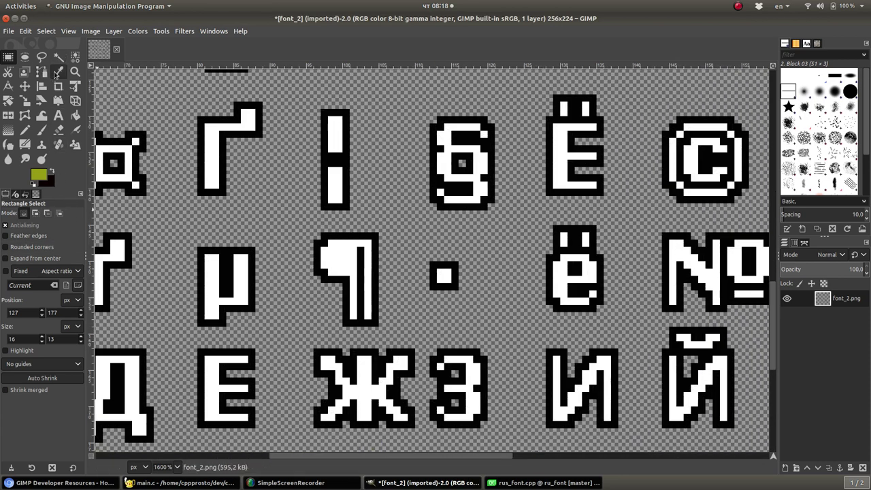
left_click(58, 73)
left_click(359, 235)
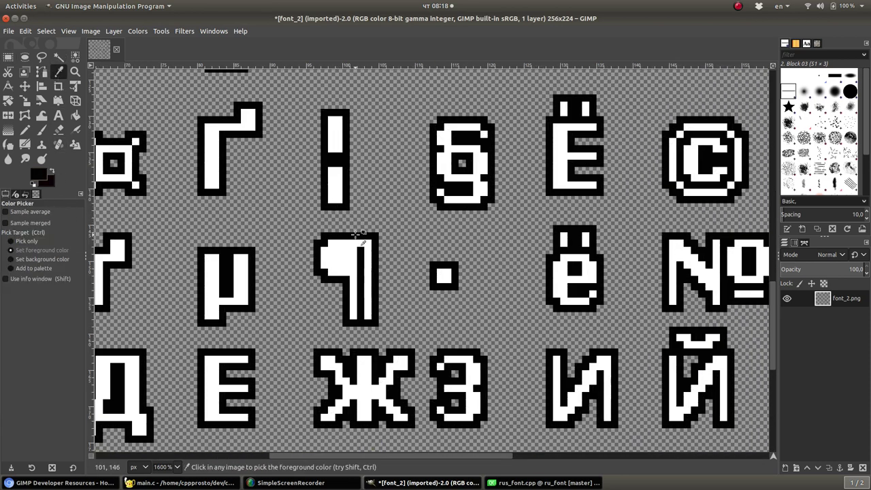
left_click(40, 176)
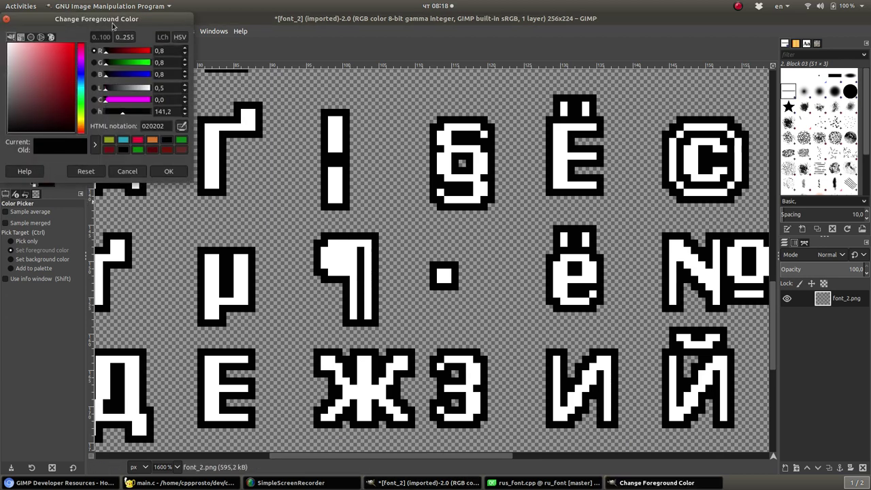
left_click_drag(111, 18, 241, 18)
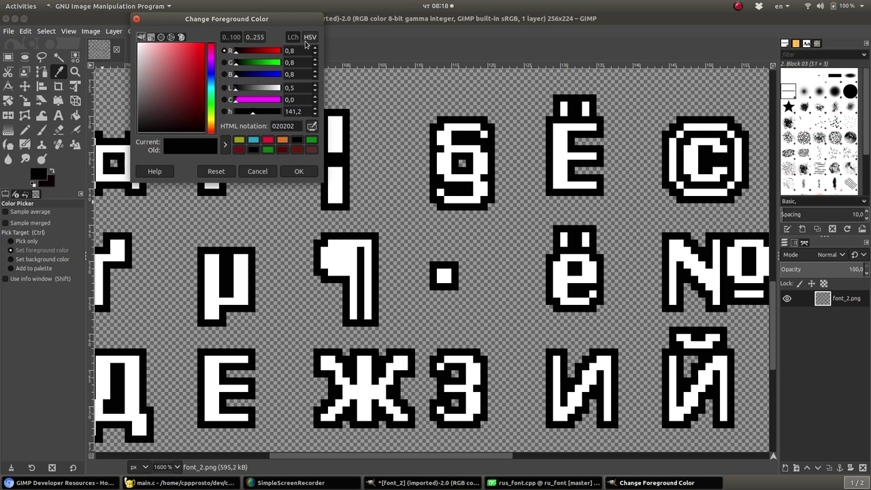
left_click(255, 36)
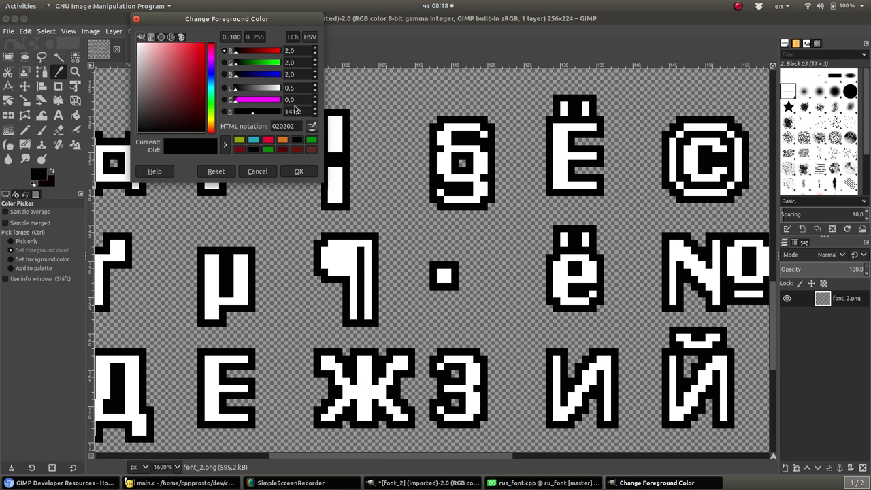
Step: Cycle through the open windows and bring Geany's main.c back to the front
key("alt+Tab")
scroll(241, 216, "down", 3)
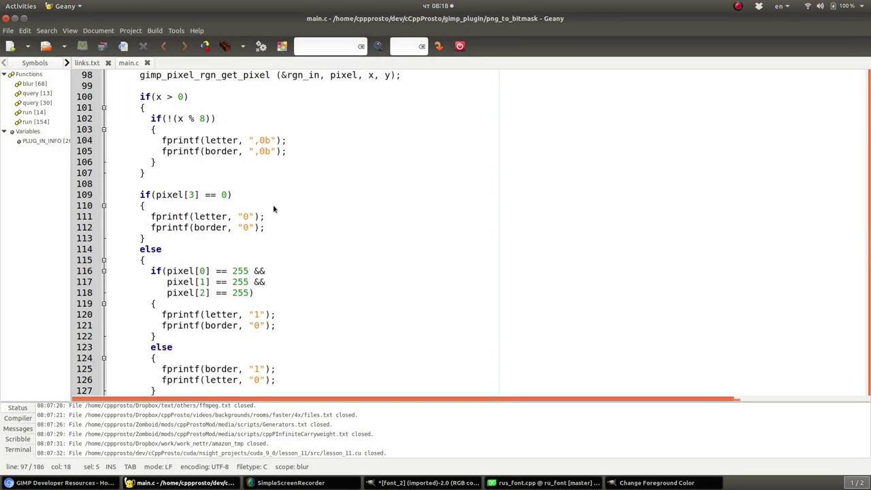
key("alt+Tab")
key("alt+Tab")
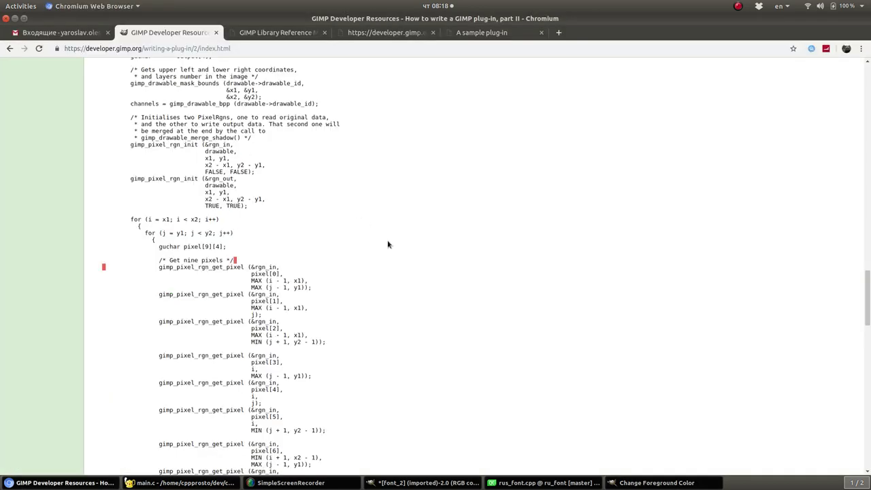
key("alt+Tab")
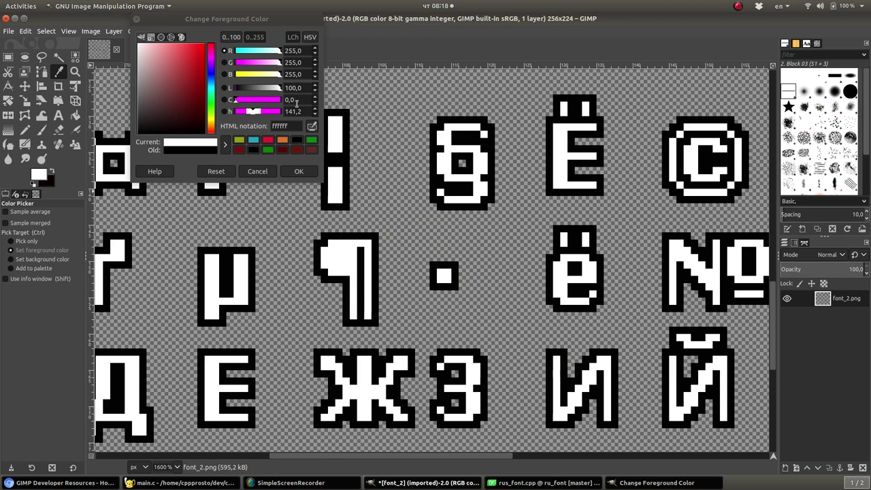
key("alt+Tab")
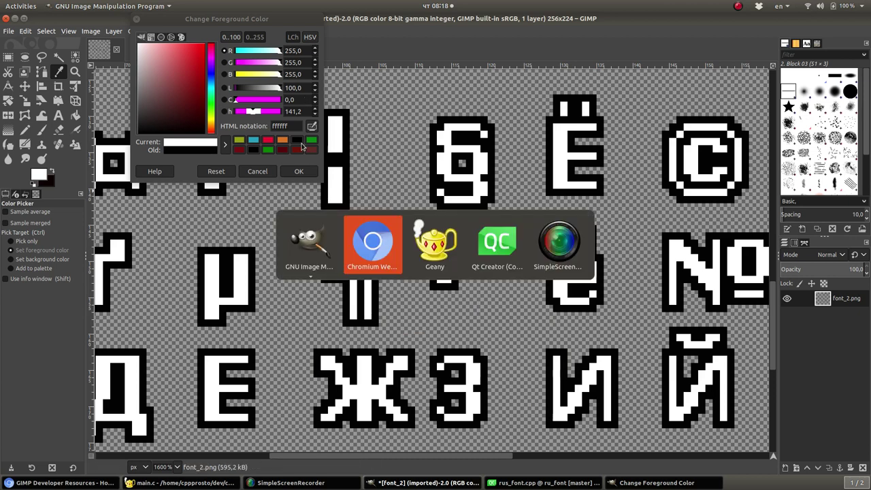
key("alt+Tab")
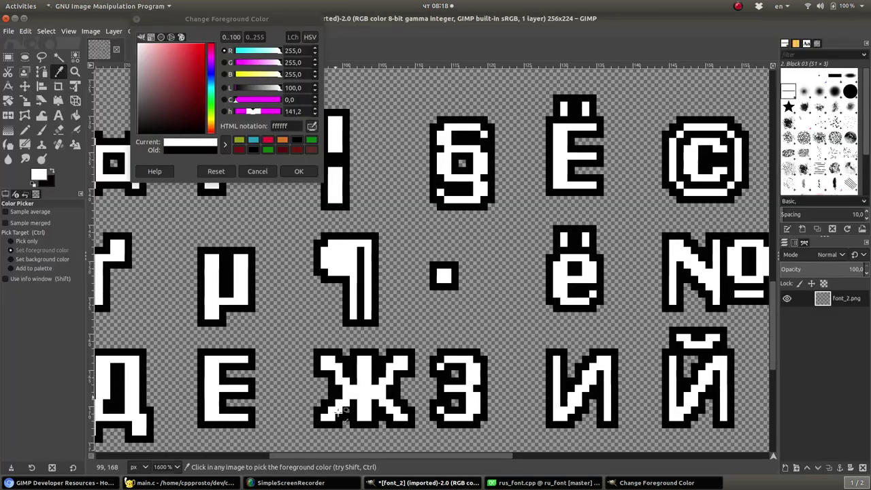
left_click(223, 483)
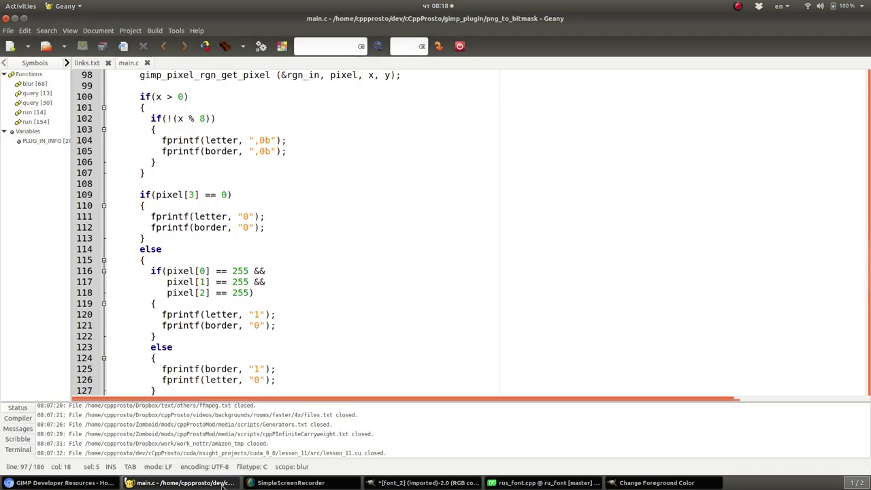
scroll(369, 271, "down", 4)
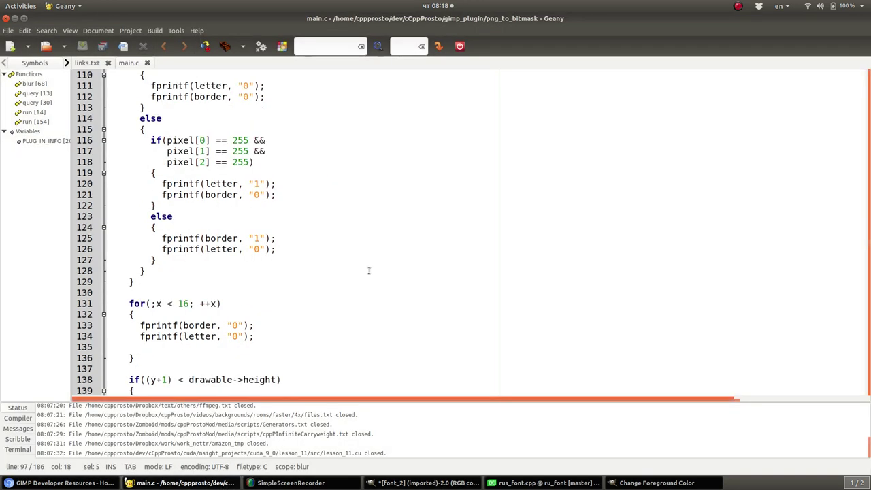
scroll(319, 143, "up", 3)
scroll(292, 160, "up", 1)
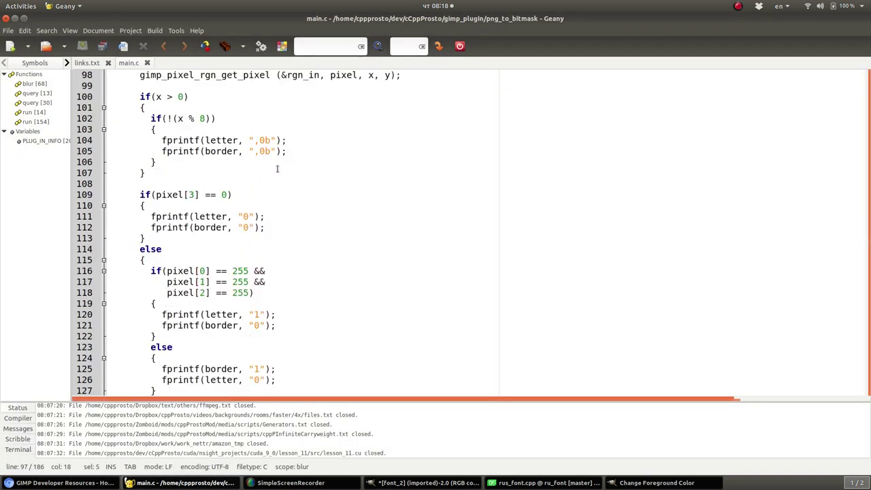
scroll(238, 184, "down", 3)
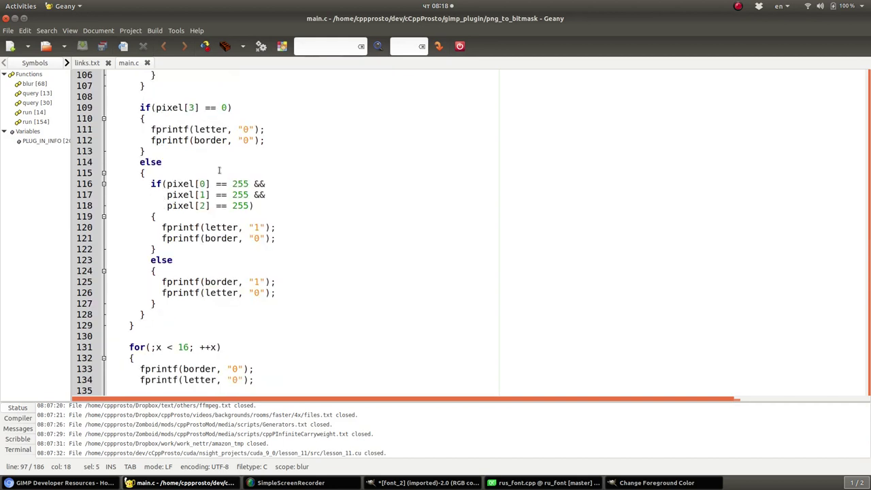
left_click_drag(156, 107, 199, 108)
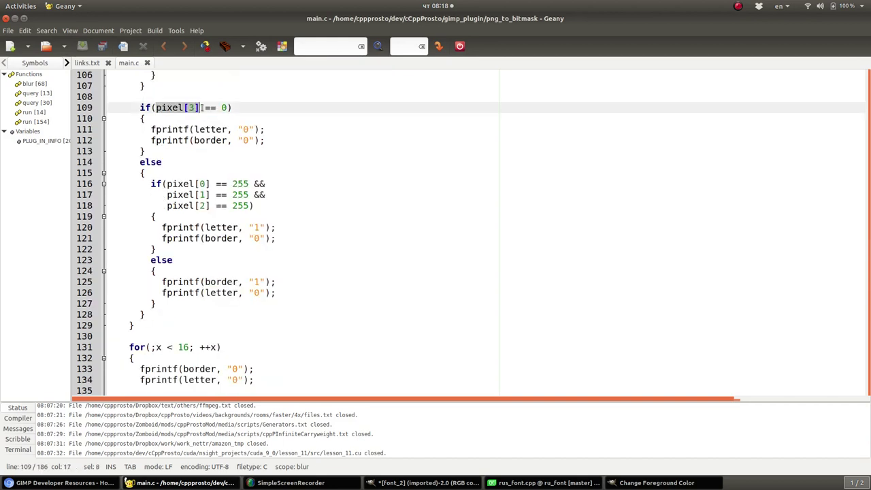
left_click(216, 107)
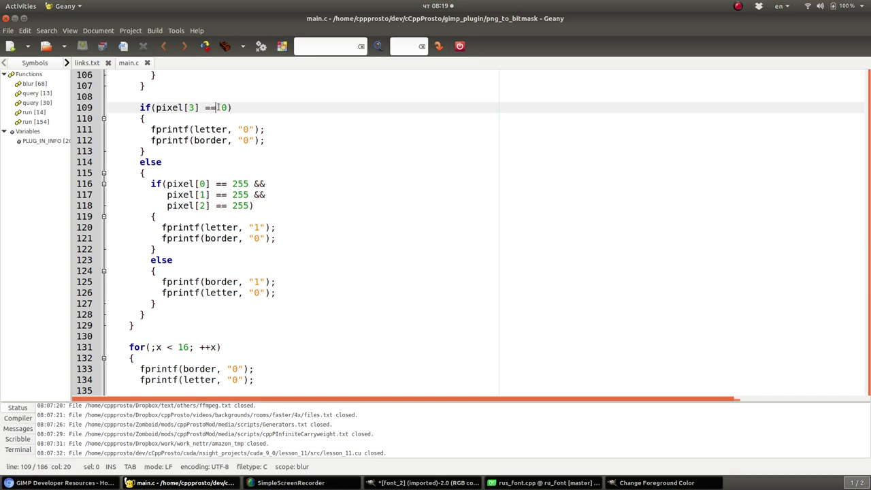
double_click(223, 107)
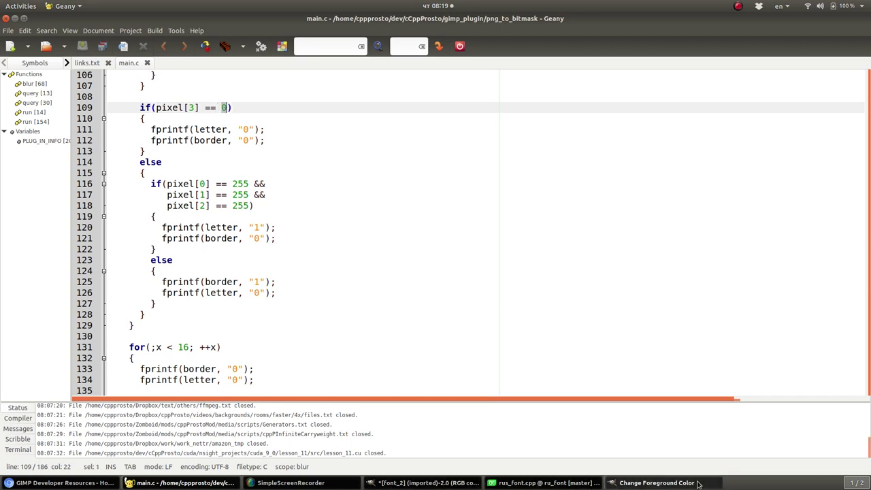
left_click(656, 482)
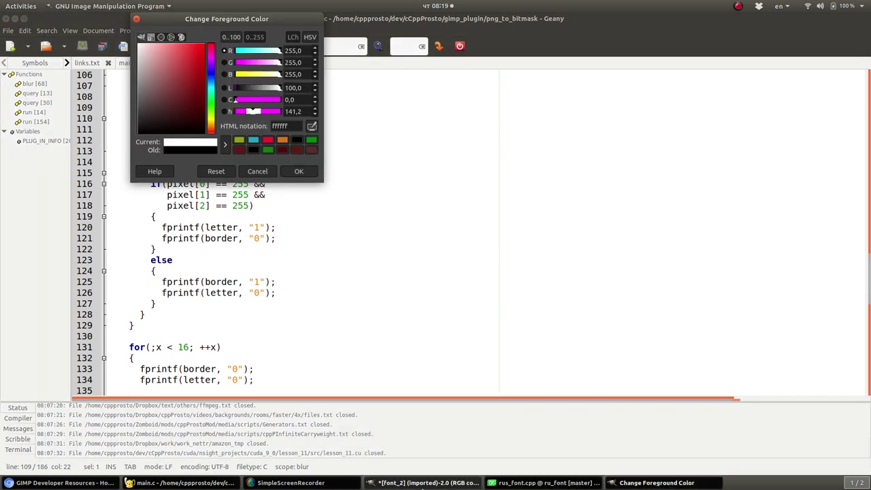
Step: Cancel the colour change, confirm the foreground reads near-black 020202, then return to main.c
left_click(426, 483)
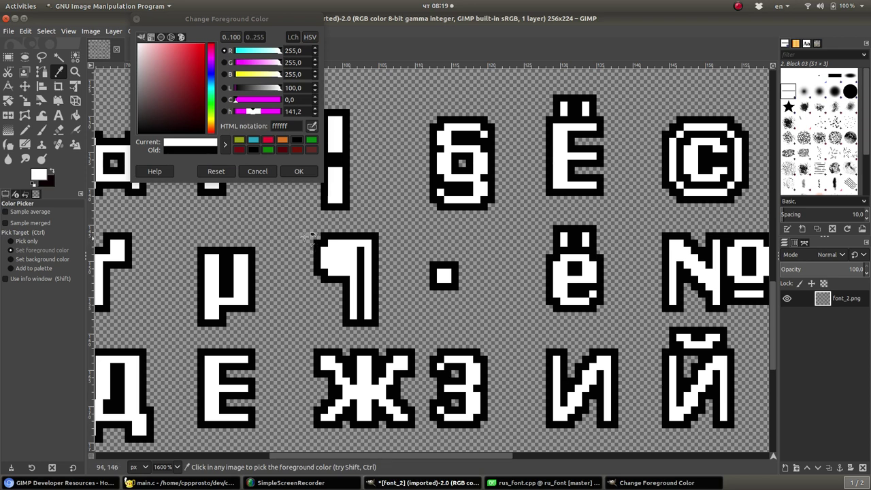
left_click(262, 171)
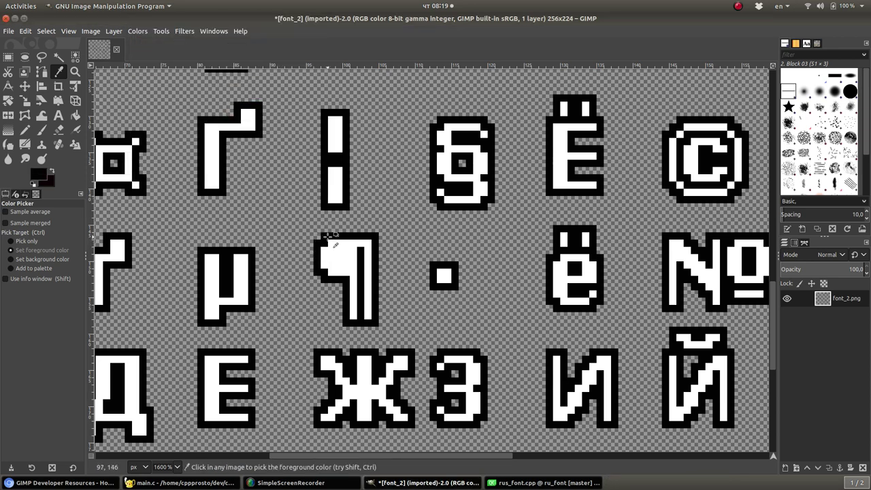
key("alt+Tab")
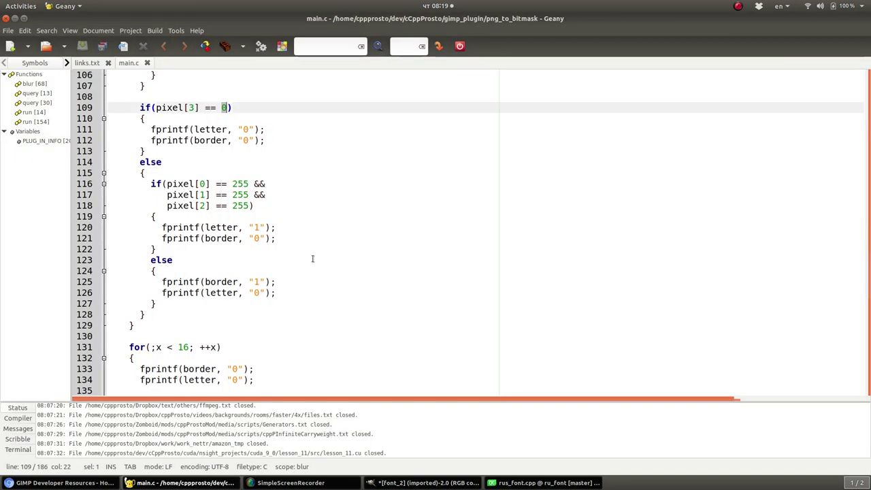
scroll(279, 253, "up", 2)
scroll(278, 254, "up", 2)
key("alt+Tab")
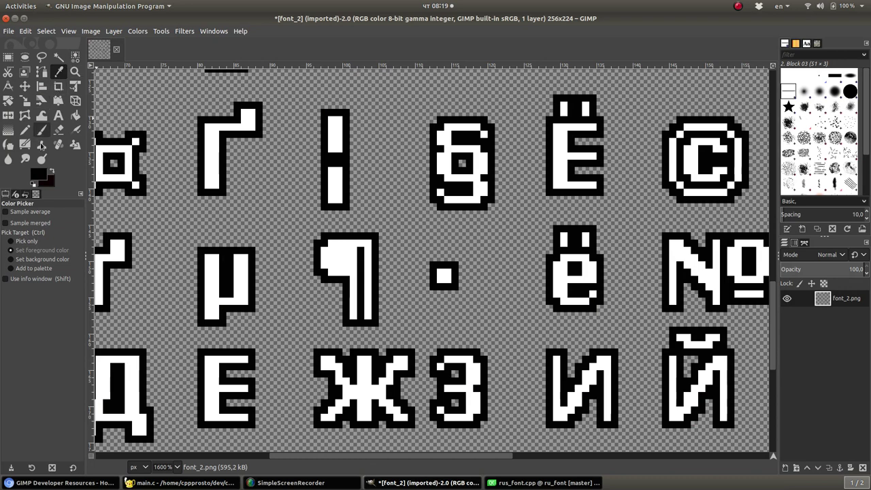
left_click(40, 178)
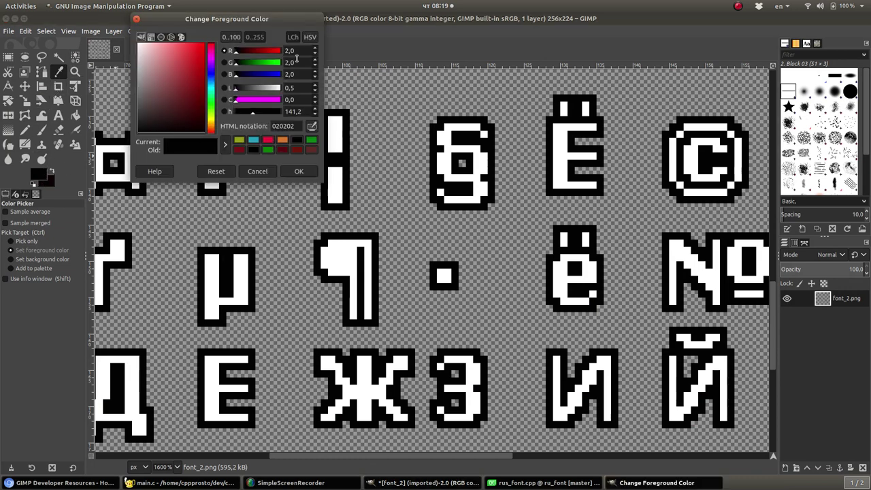
left_click(137, 19)
key("alt+Tab")
scroll(300, 226, "down", 1)
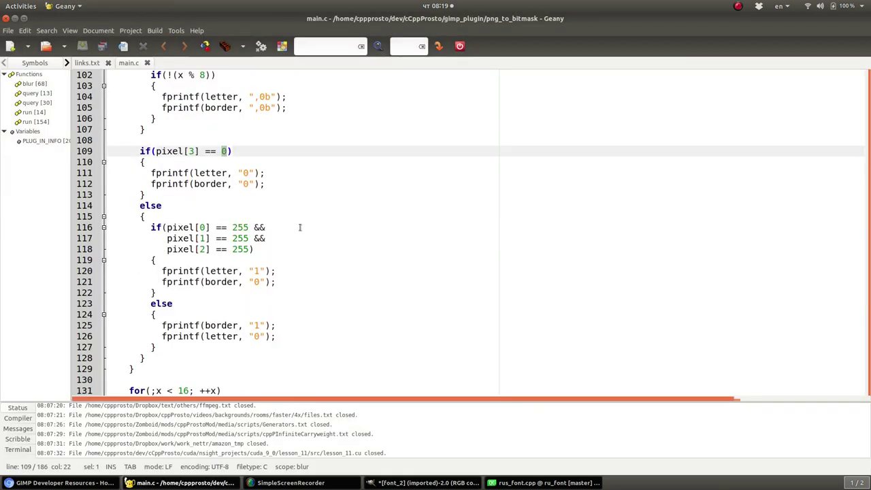
left_click_drag(145, 227, 317, 253)
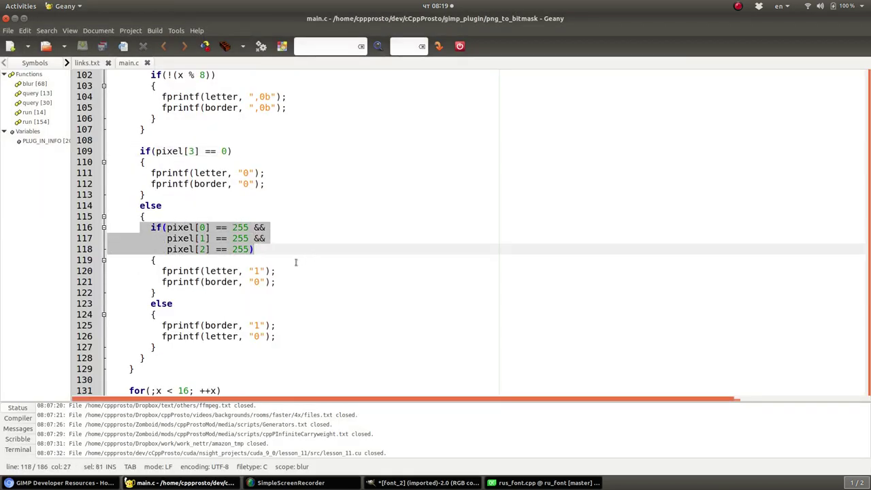
left_click_drag(158, 271, 276, 271)
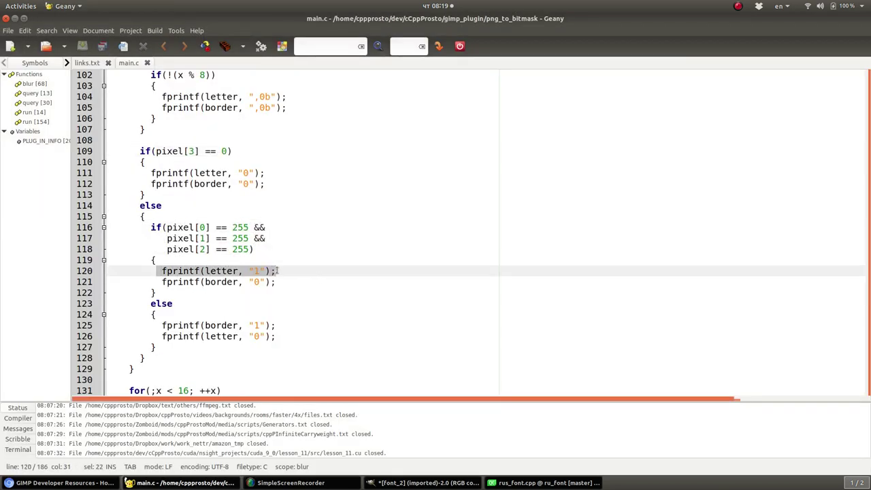
left_click(293, 282)
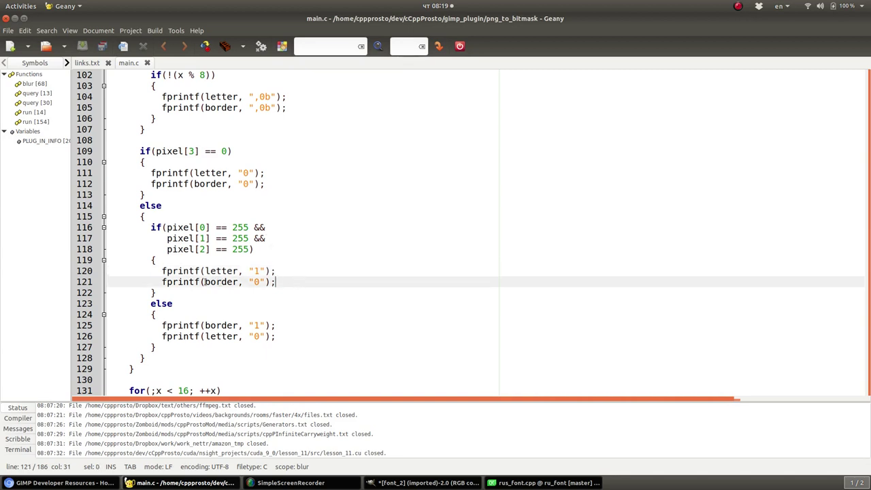
left_click_drag(154, 284, 278, 285)
left_click(268, 304)
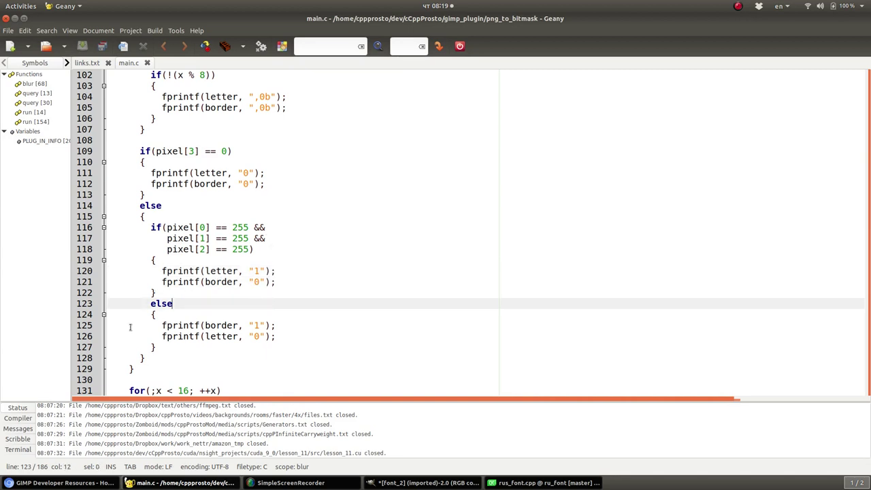
left_click_drag(134, 326, 318, 324)
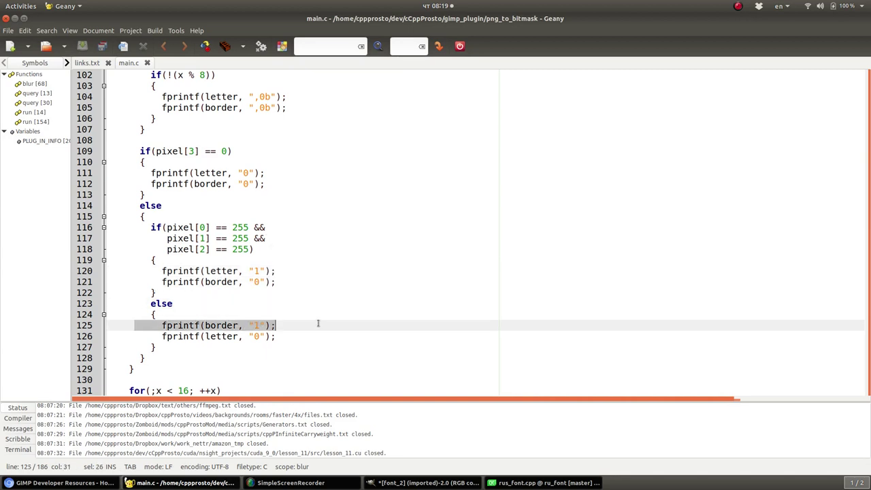
double_click(222, 326)
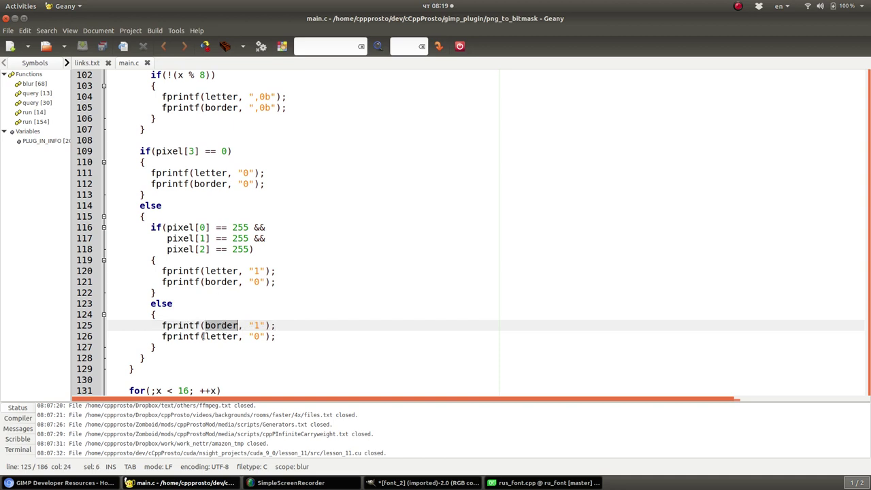
double_click(213, 336)
scroll(361, 215, "down", 1)
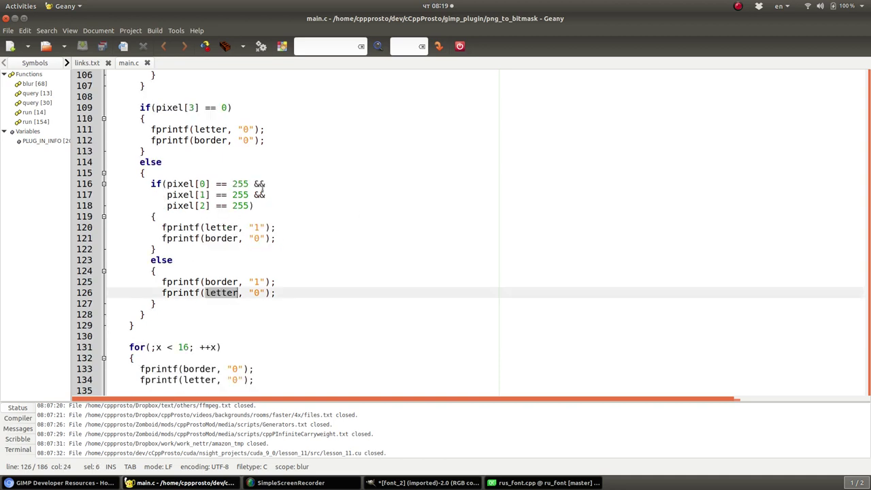
scroll(313, 279, "up", 5)
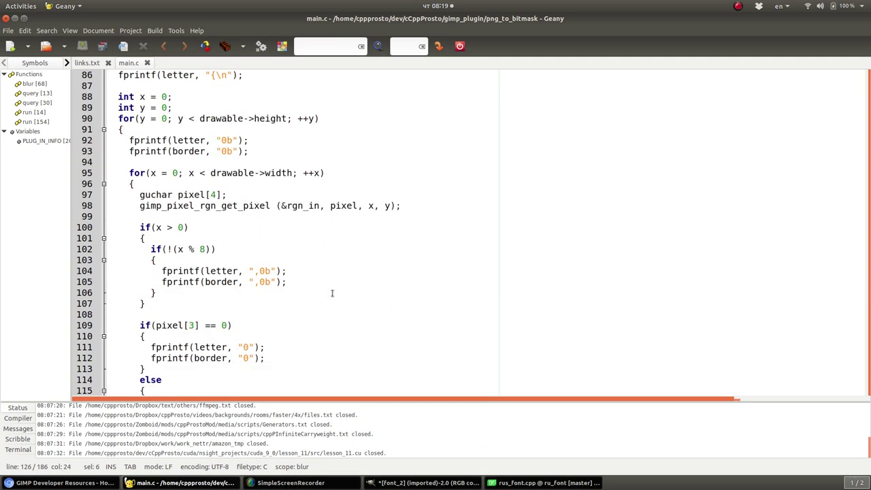
scroll(293, 285, "up", 1)
left_click_drag(118, 162, 177, 232)
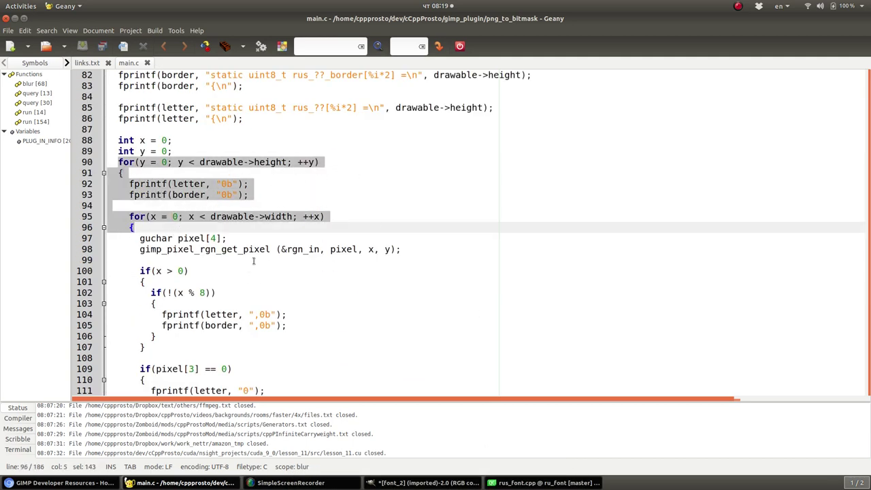
scroll(253, 258, "down", 4)
scroll(253, 261, "down", 3)
scroll(253, 261, "down", 4)
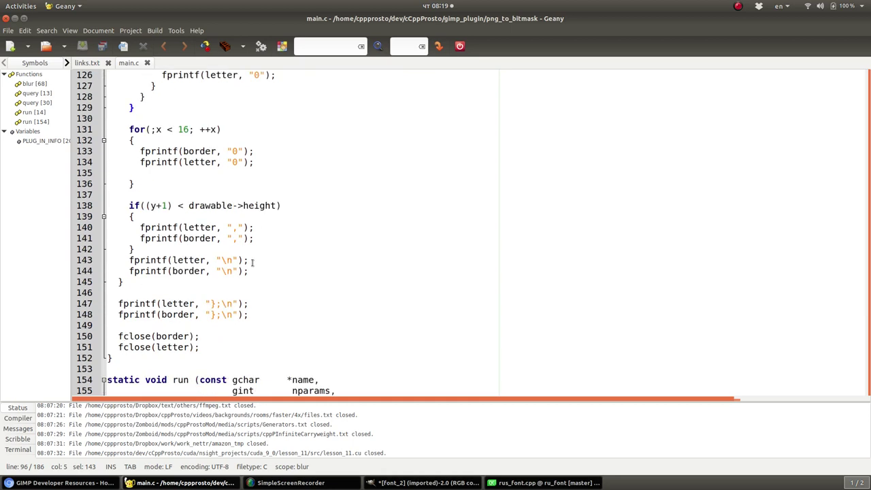
scroll(253, 262, "up", 9)
scroll(251, 262, "up", 10)
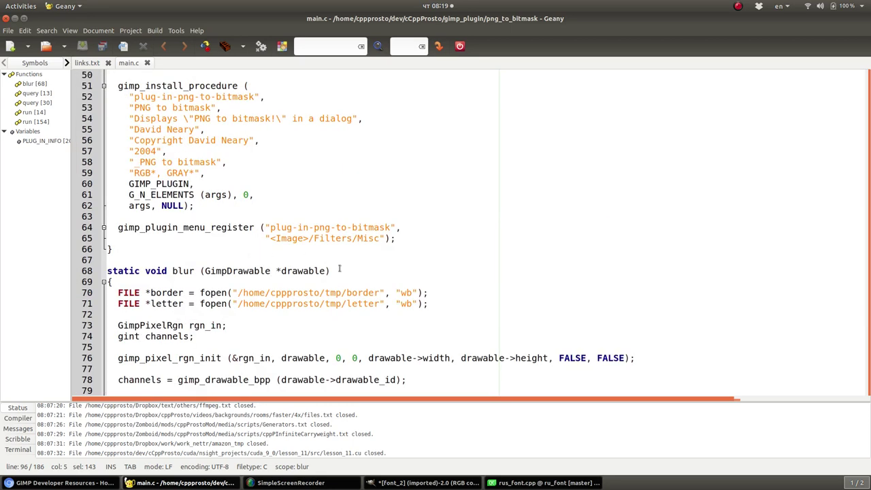
Step: Browse into the home dev folder in Midnight Commander to check its contents
double_click(301, 294)
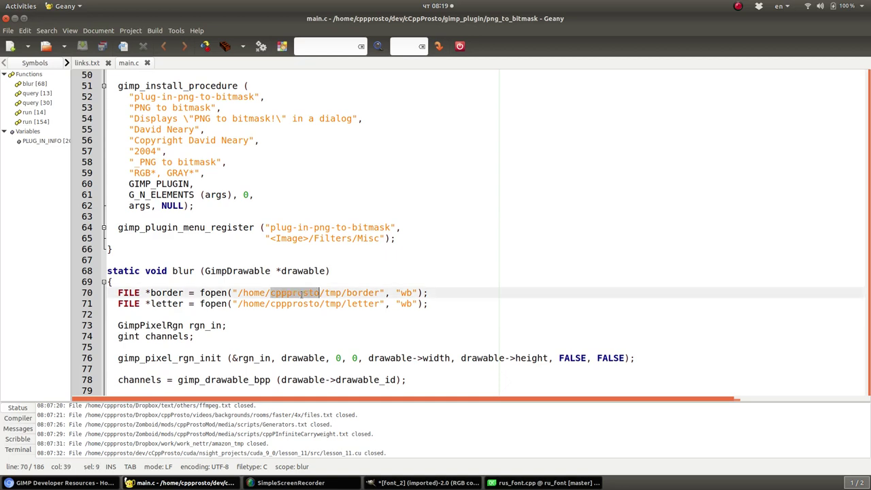
key("F12")
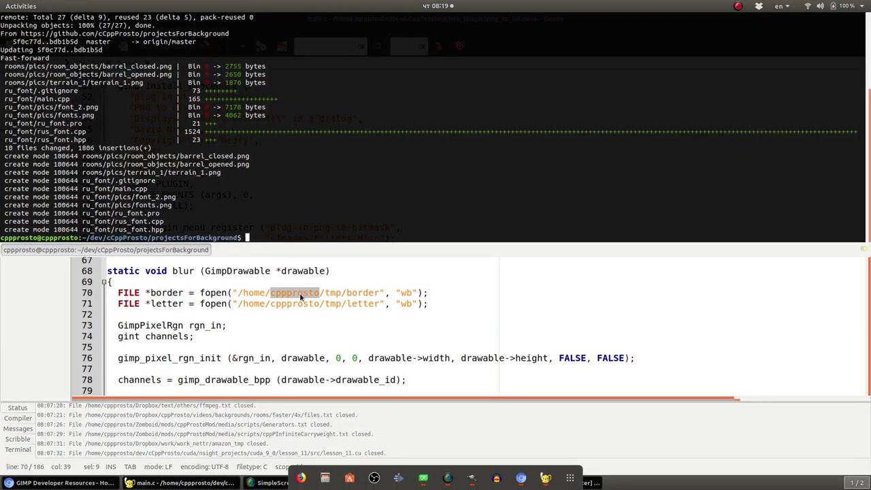
key("Tab")
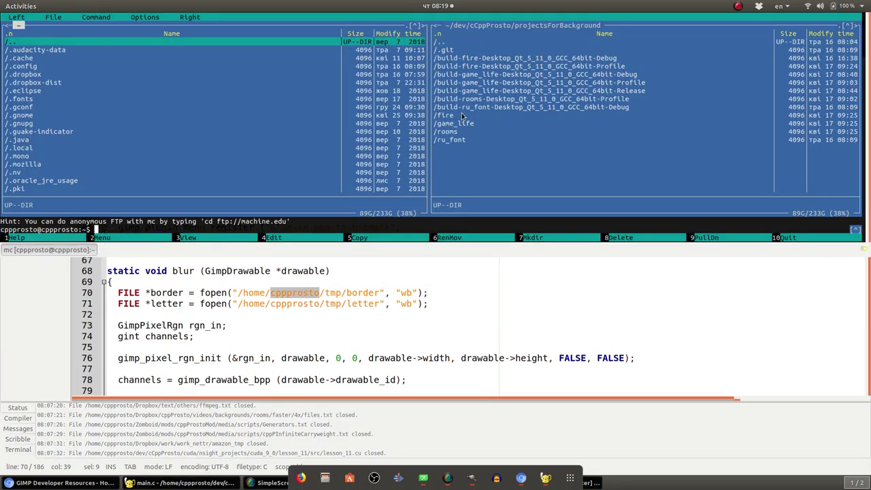
key("Return")
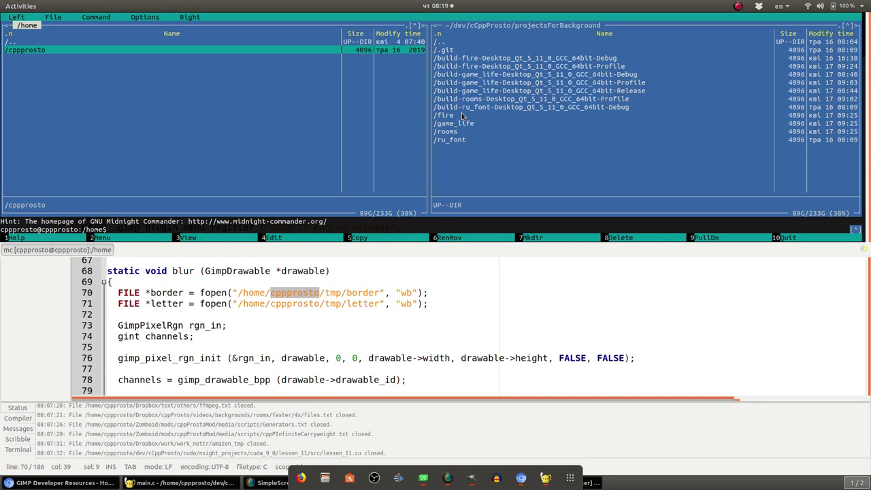
key("F12")
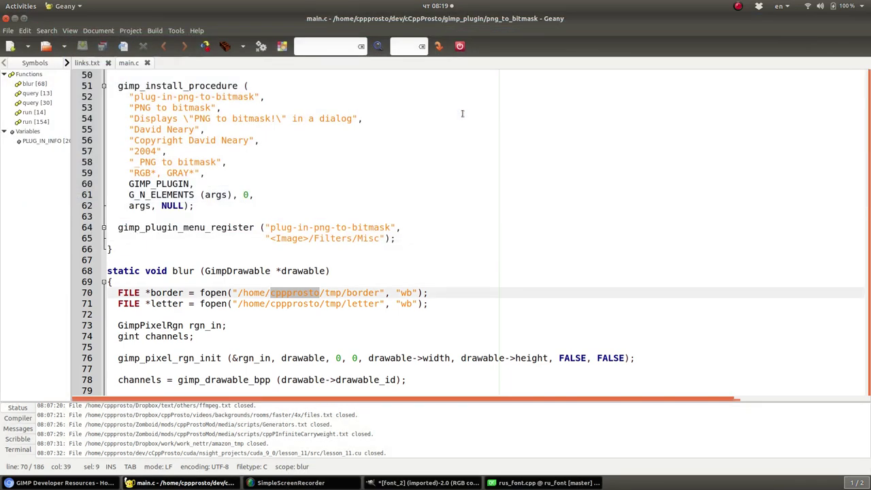
key("F12")
key("Return")
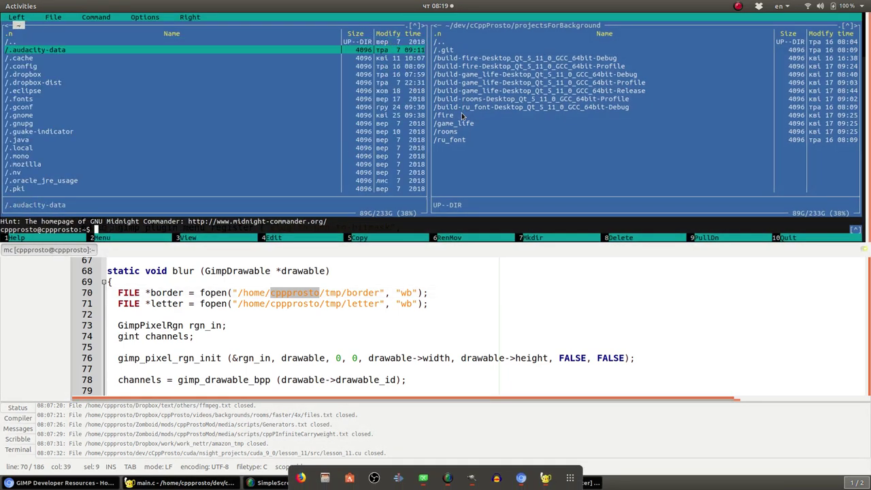
key("Down")
key("Down")
key("Down")
key("Down")
key("Down")
key("Down")
key("Down")
key("Down")
key("Down")
key("Down")
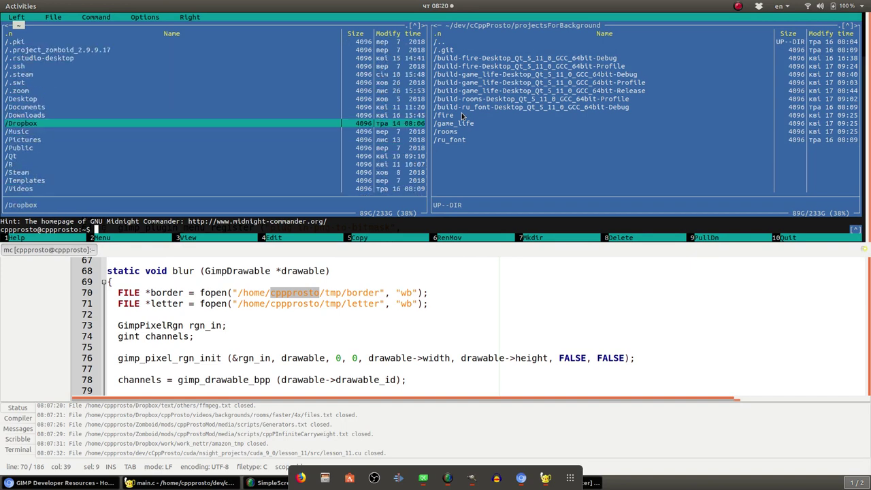
key("Down")
key("Down")
key("Down")
key("Down")
key("Down")
key("Down")
key("Down")
key("Down")
key("Down")
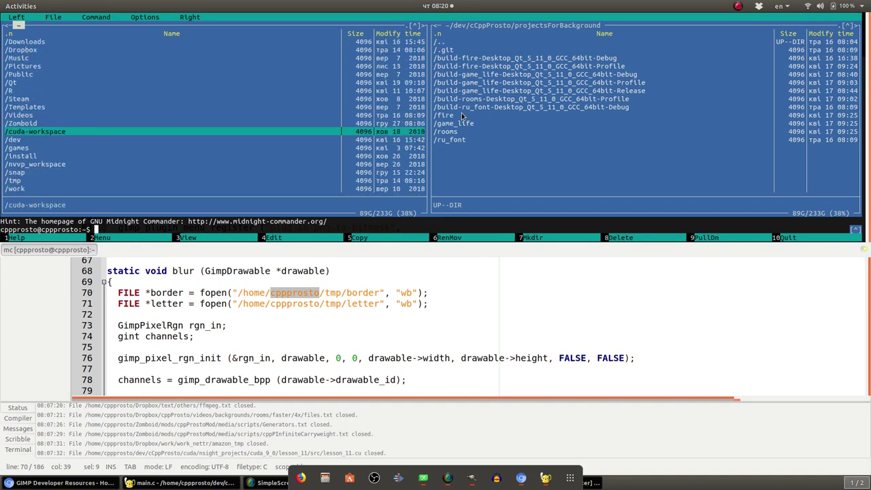
key("Down")
key("Down")
key("Down")
key("Up")
key("Return")
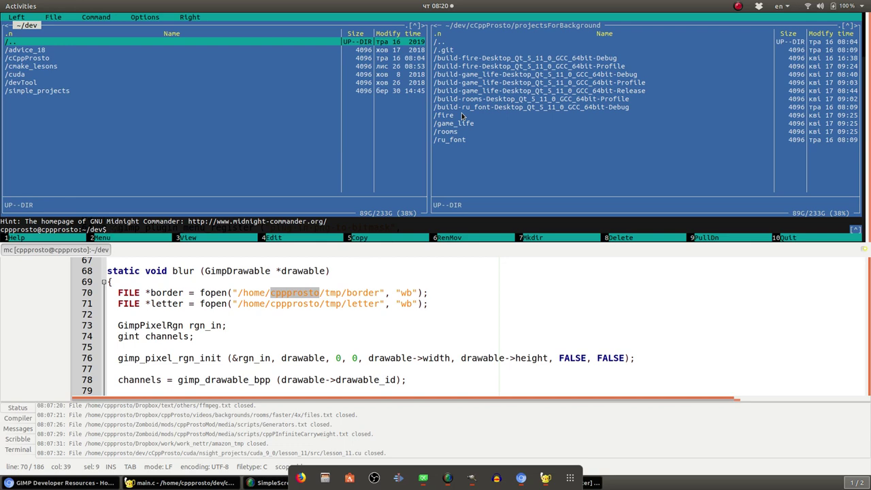
key("F12")
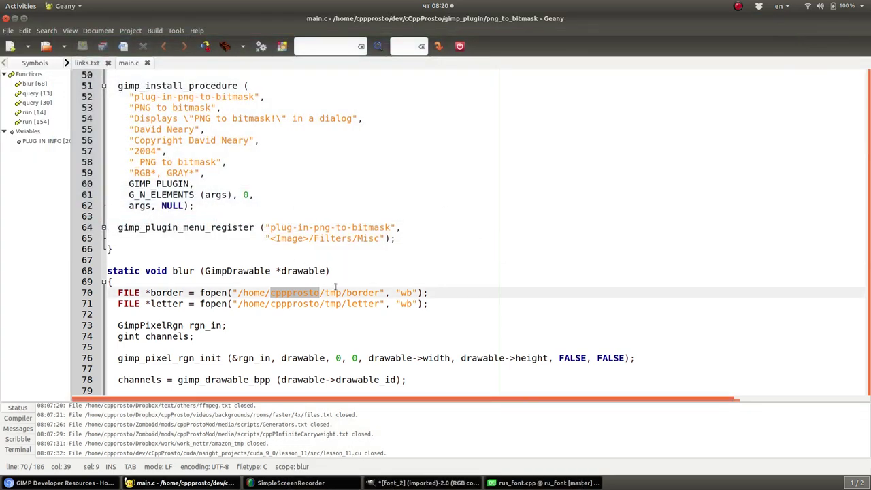
Step: Change tmp to dev in the border and letter file paths on lines 70–71 and save
double_click(334, 292)
type("dev")
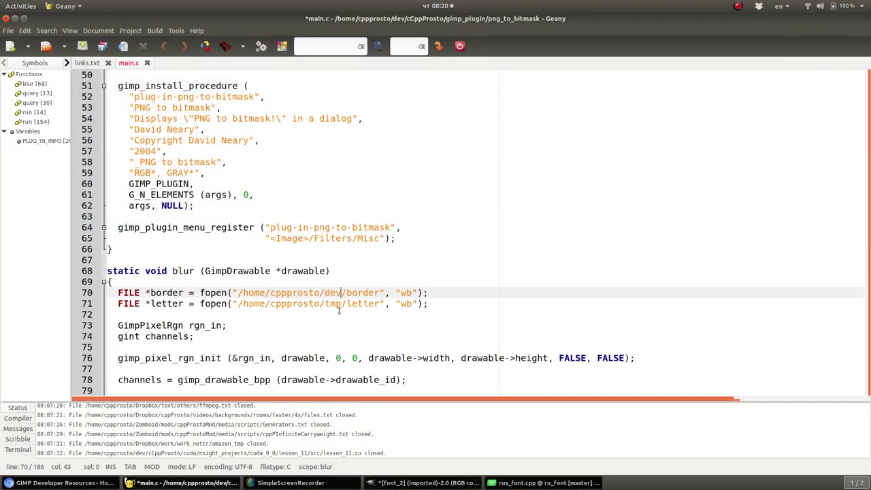
double_click(334, 303)
type("dev")
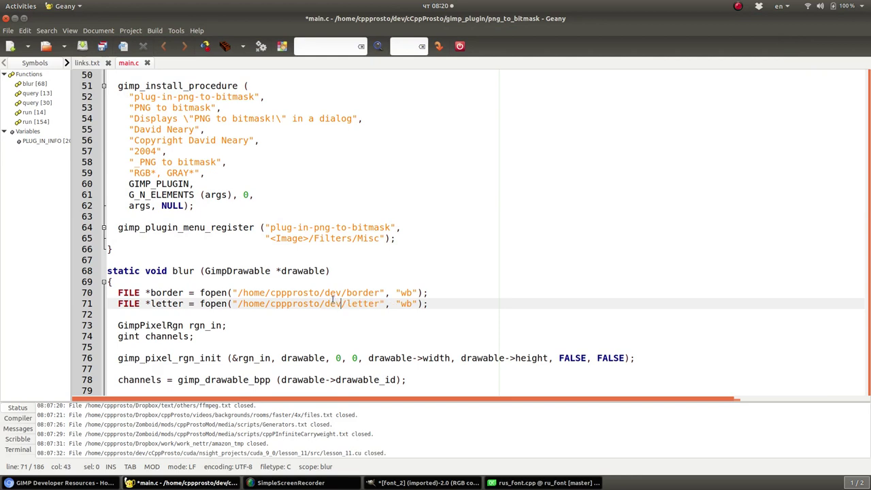
key("ctrl+s")
scroll(447, 253, "down", 4)
scroll(447, 253, "down", 4)
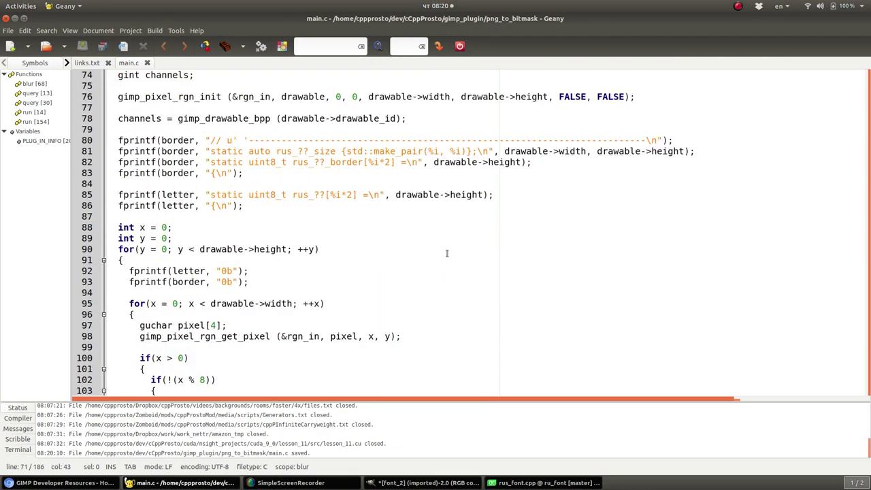
Step: Select the rus_a_border and following array definitions in rus_font.cpp
left_click(544, 483)
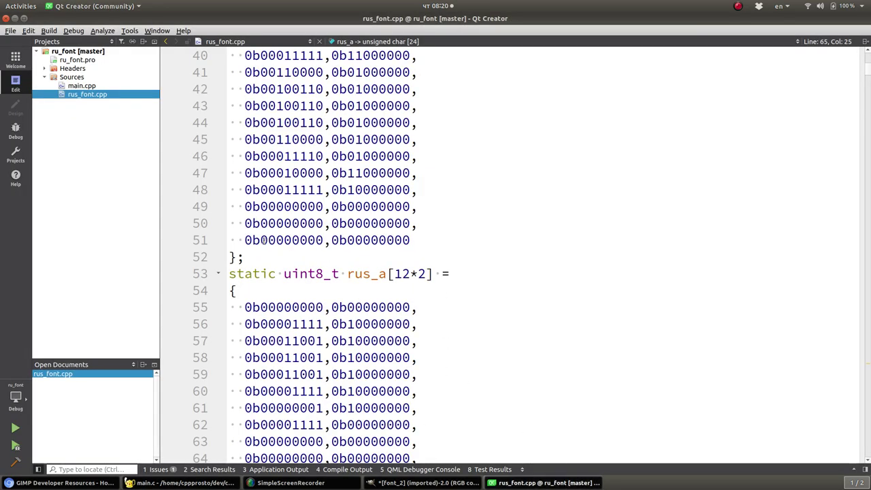
scroll(286, 232, "up", 3)
left_click_drag(232, 156, 244, 408)
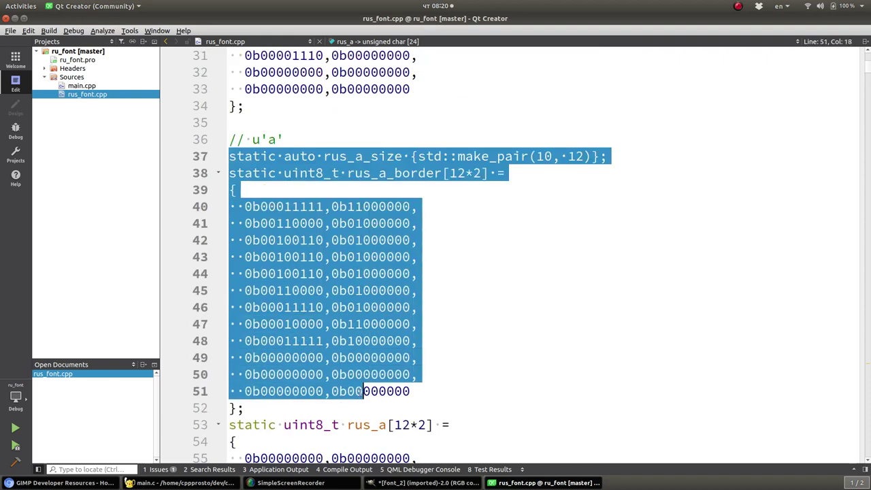
scroll(350, 386, "down", 4)
left_click_drag(229, 224, 370, 407)
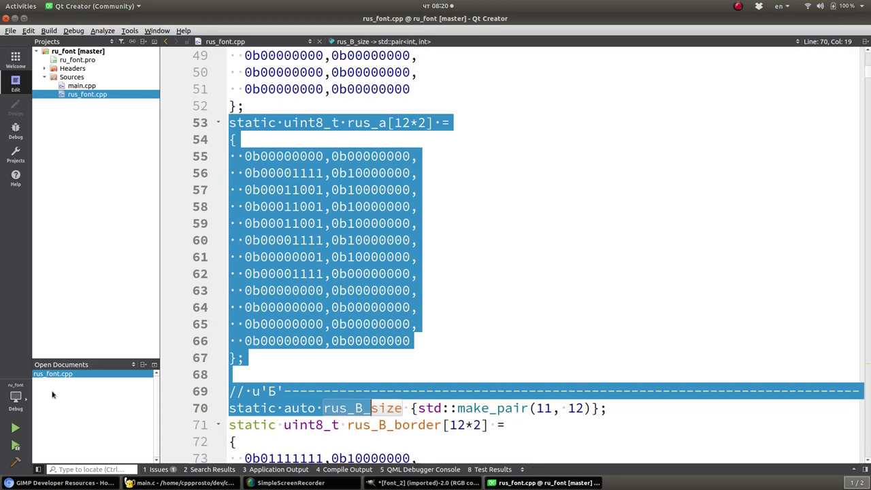
Step: Run the rus_font snow demo with its Cyrillic row, close it and its terminal, and return to GIMP
left_click(19, 427)
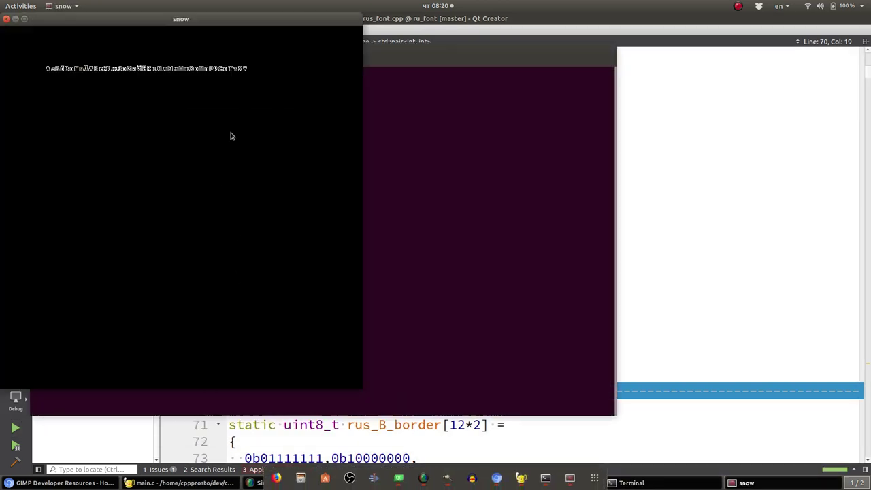
left_click_drag(232, 20, 368, 43)
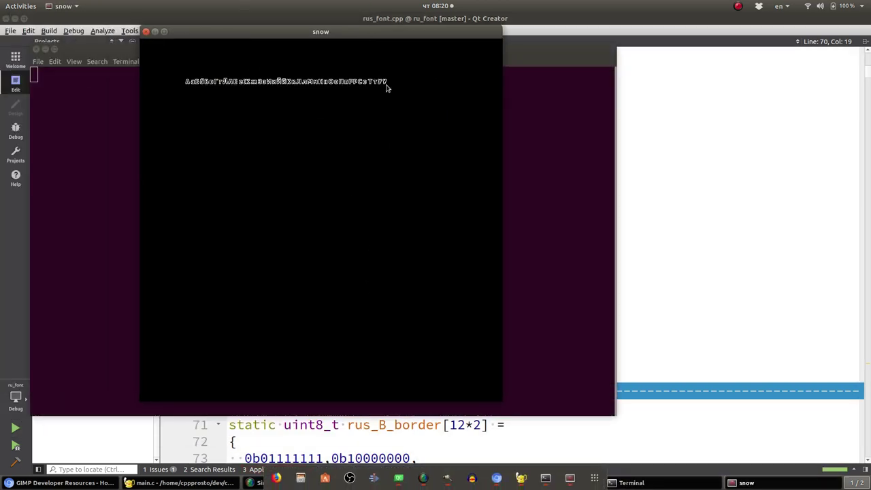
key("Escape")
key("Return")
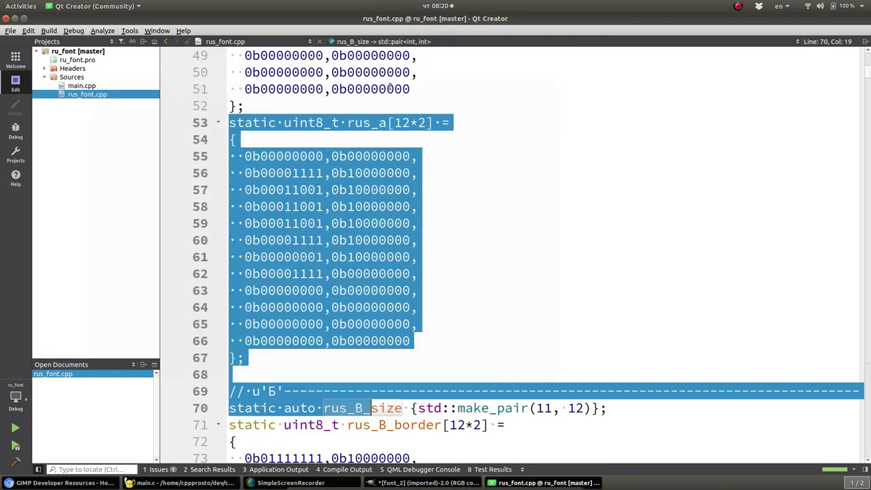
left_click(418, 483)
Step: Zoom to the Ф glyph and pick its white as the foreground colour
scroll(329, 354, "down", 1, "ctrl")
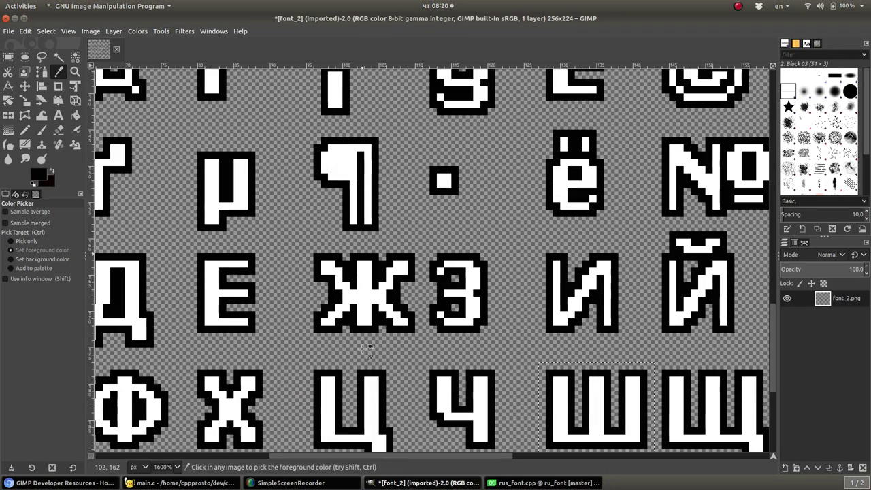
scroll(329, 354, "down", 2, "ctrl")
scroll(296, 360, "up", 2, "ctrl")
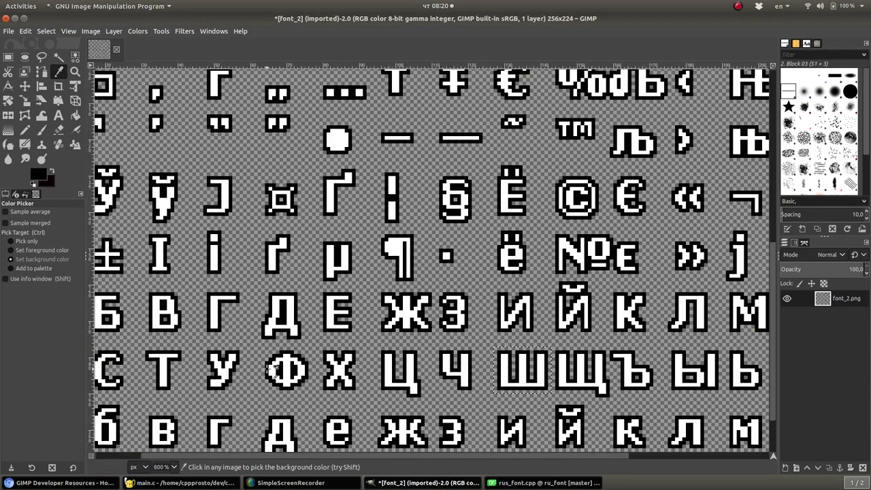
scroll(296, 361, "up", 1, "ctrl")
scroll(297, 361, "up", 1, "ctrl")
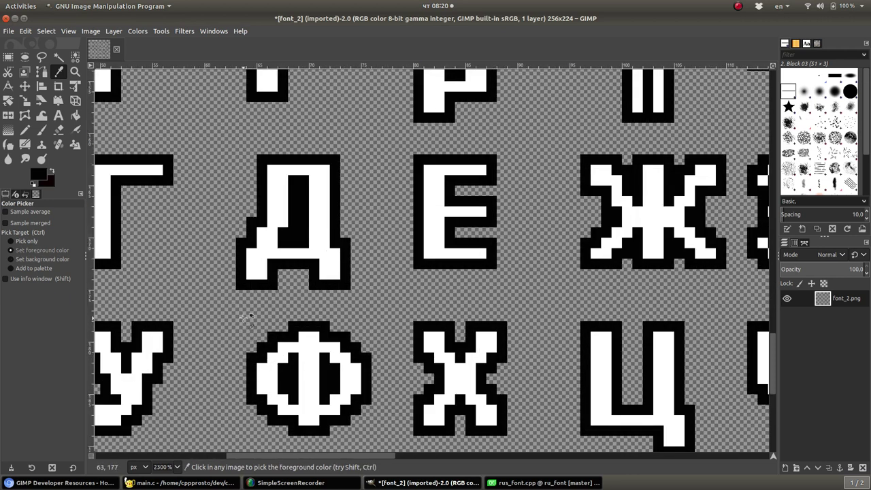
left_click(264, 343)
Step: Copy a 14×12 rectangular selection around the Ф glyph and start a new image
key("r")
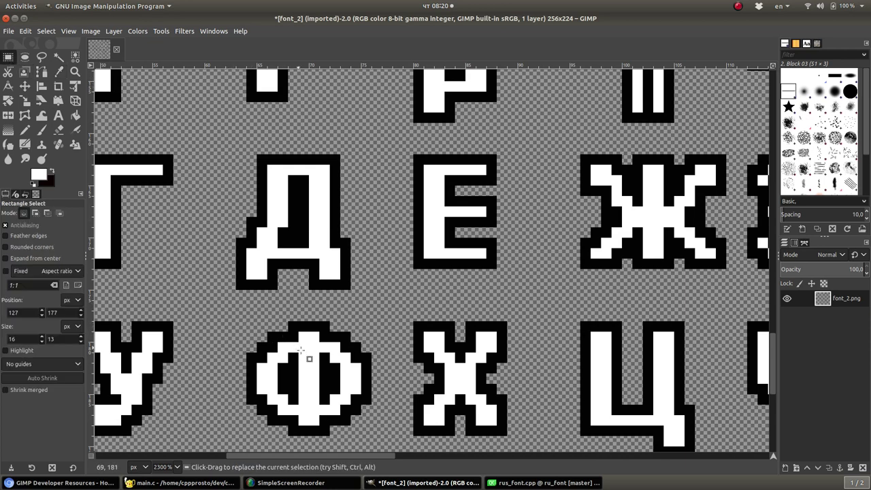
scroll(306, 433, "up", 1)
scroll(306, 432, "up", 1)
scroll(278, 391, "down", 1)
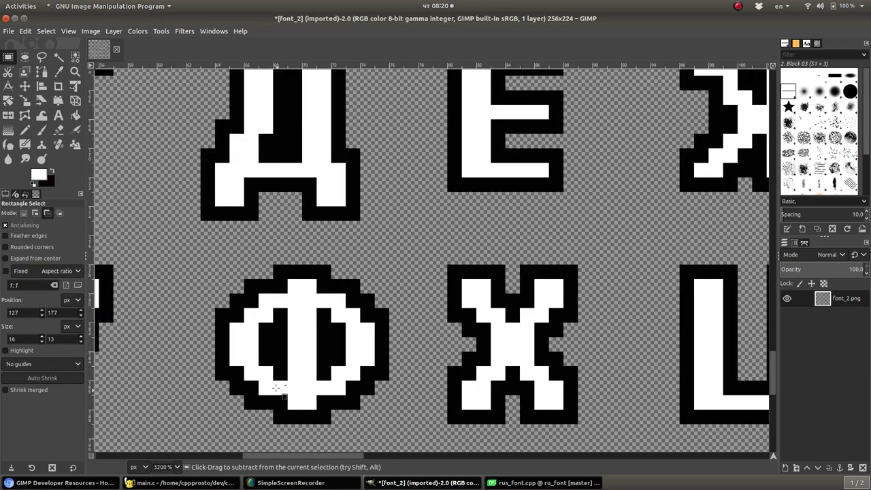
left_click_drag(199, 263, 243, 337)
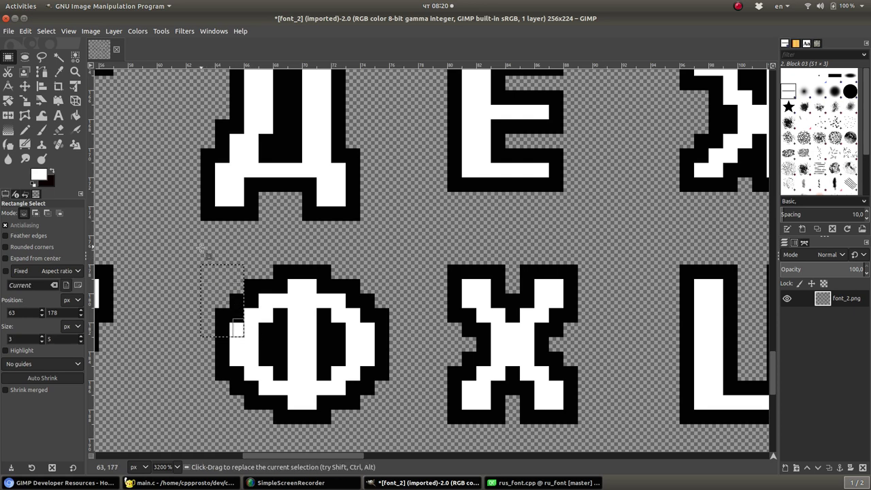
mouse_move(206, 253)
left_mouse_down()
mouse_move(308, 388)
mouse_move(409, 418)
left_mouse_up()
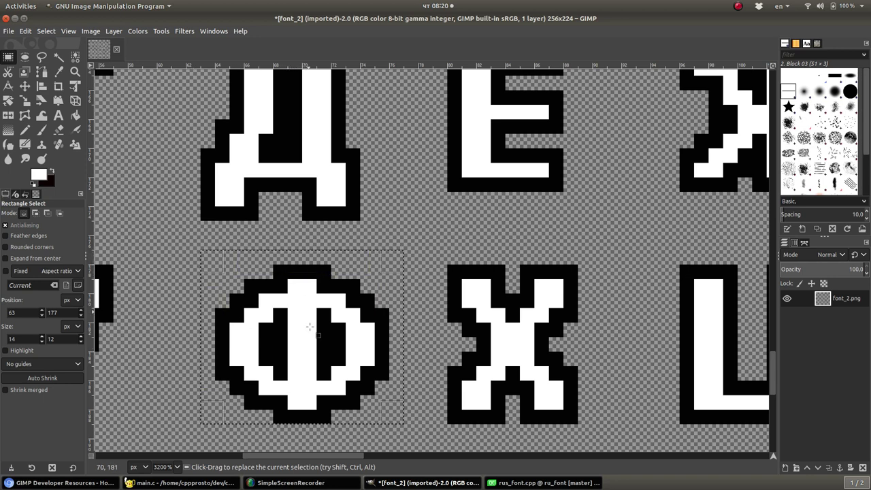
key("ctrl+c")
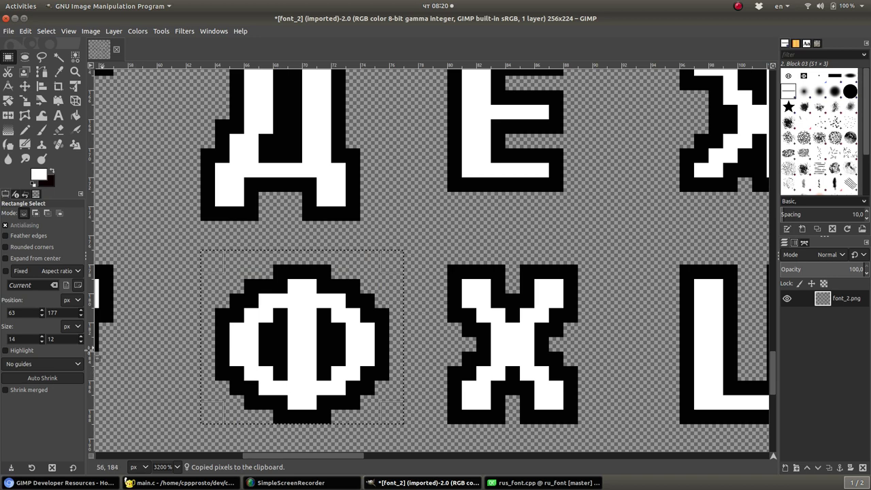
key("ctrl+n")
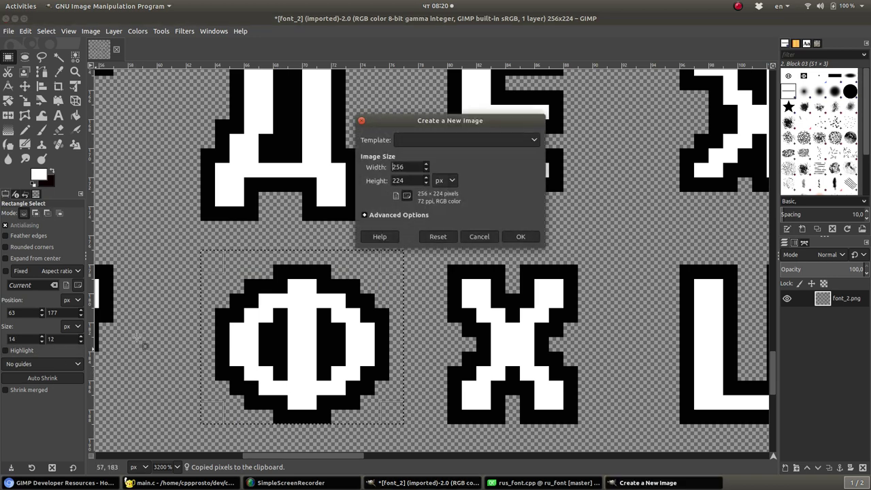
Step: Cancel the new 256-wide image and look through the Filters menu for the plug-in
double_click(420, 166)
key("Escape")
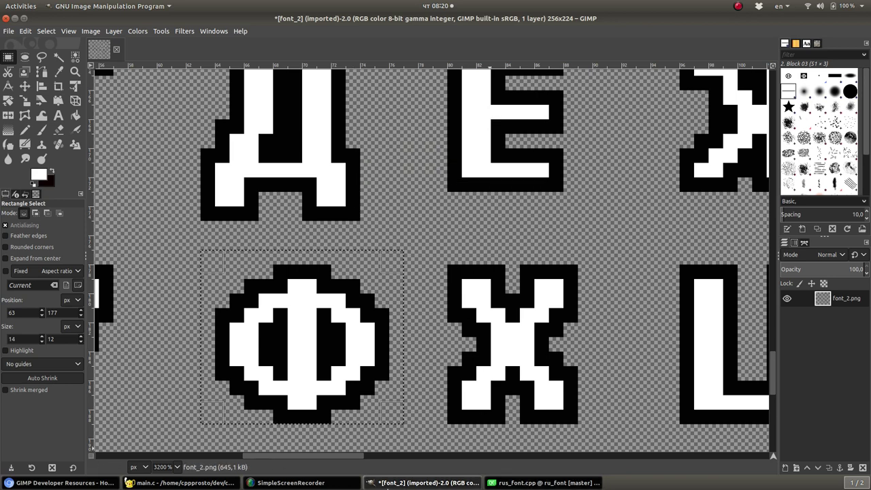
left_click(181, 31)
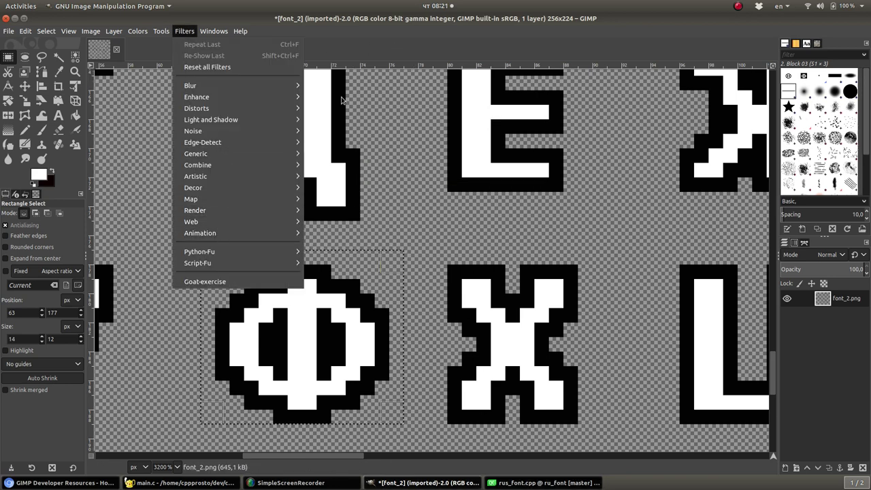
key("Escape")
key("alt+Tab")
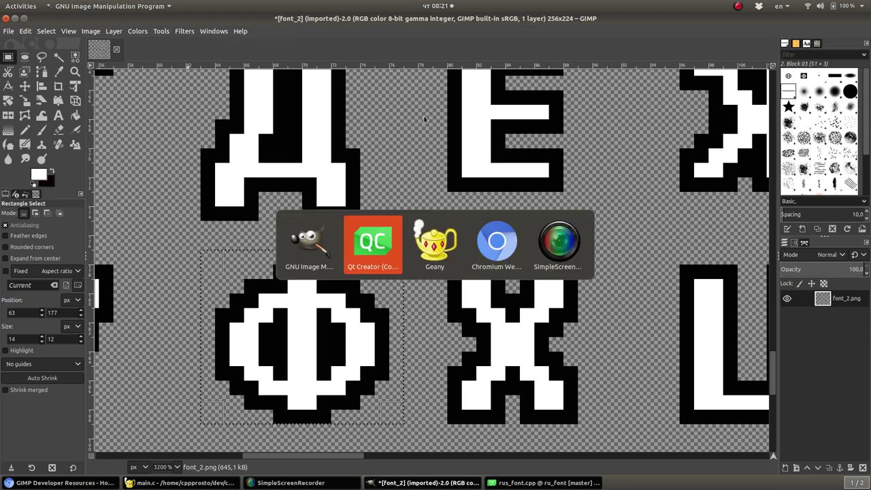
key("alt+Tab")
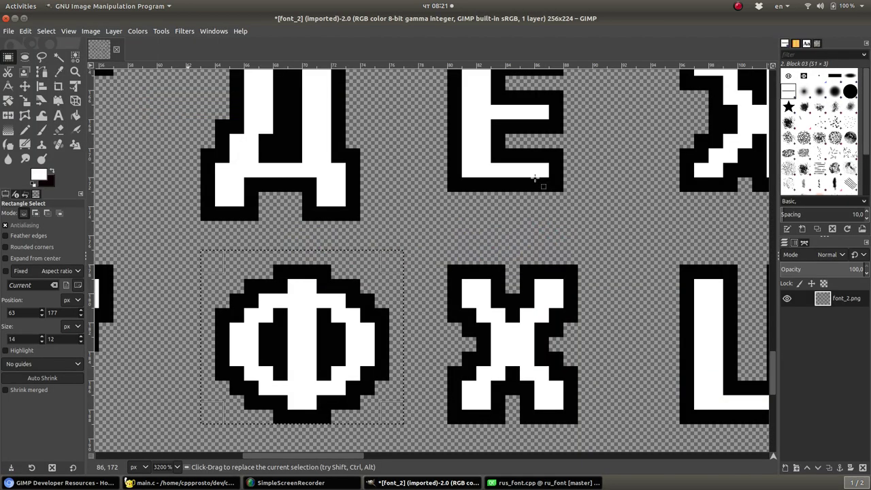
Step: Navigate Midnight Commander's right panel into gimp_plugin/png_to_bitmask
key("F12")
key("Tab")
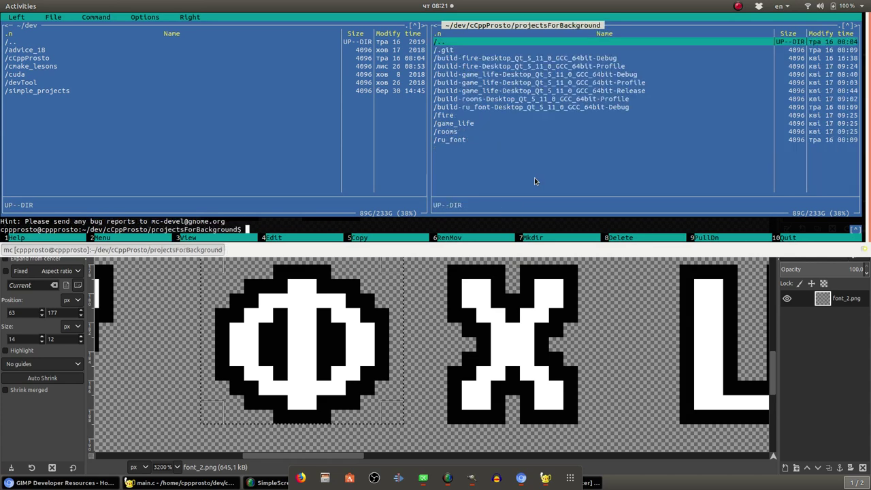
key("Return")
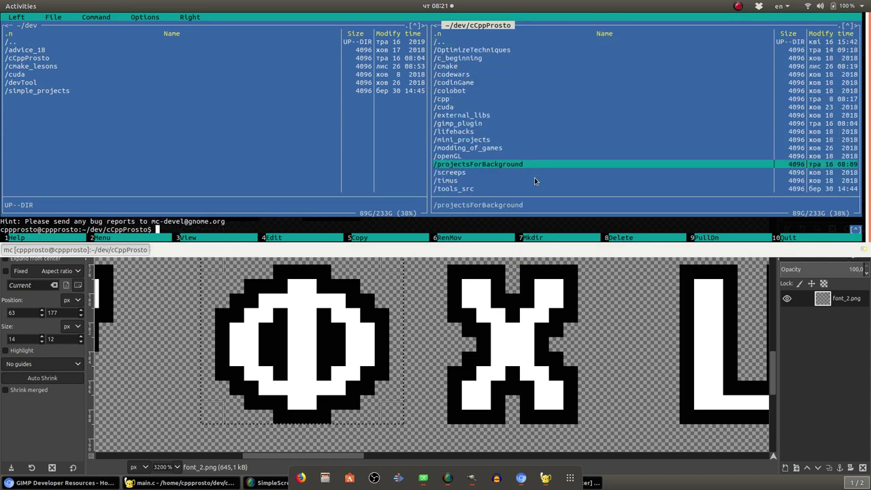
key("Up")
key("Up")
key("Up")
key("Return")
key("Down")
key("Down")
key("Return")
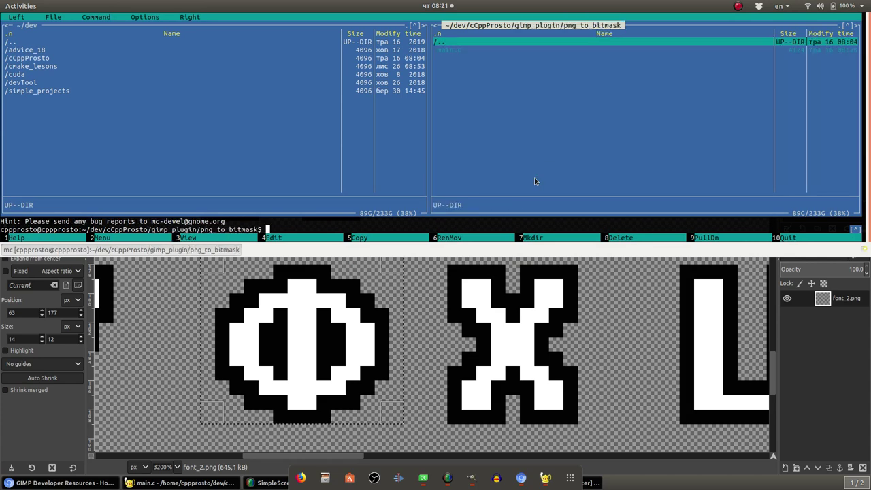
key("Down")
Step: Hide the terminal and bring Geany's main.c to the front
key("alt+Tab")
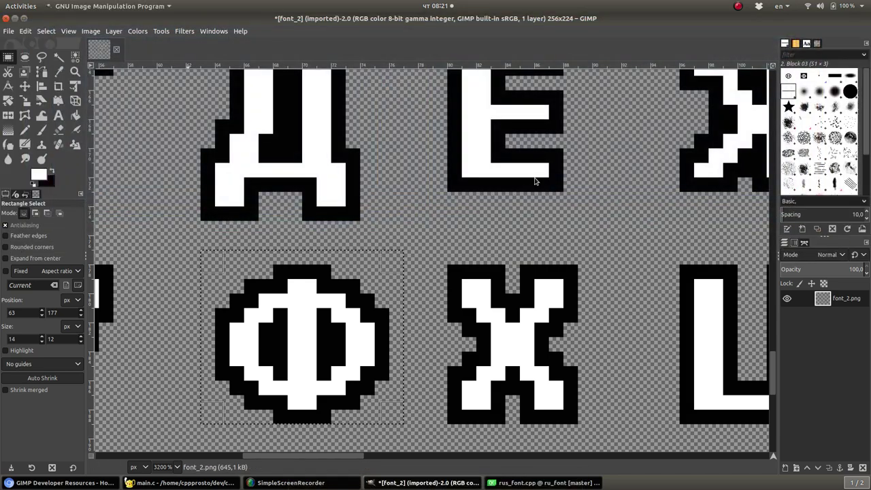
key("alt+Tab")
scroll(388, 182, "up", 16)
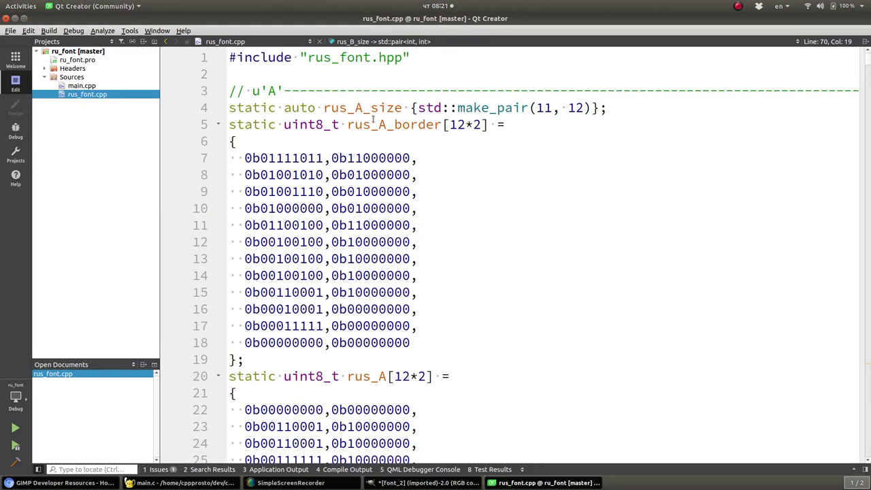
left_click(149, 482)
scroll(191, 184, "up", 13)
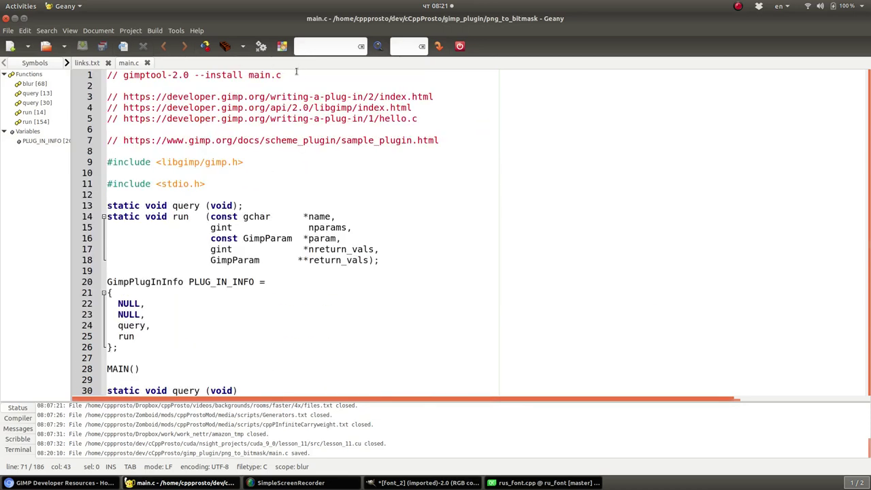
Step: Select the gimptool command in main.c and navigate mc into gimp_plugin/png_to_bitmask
left_click_drag(281, 75, 123, 75)
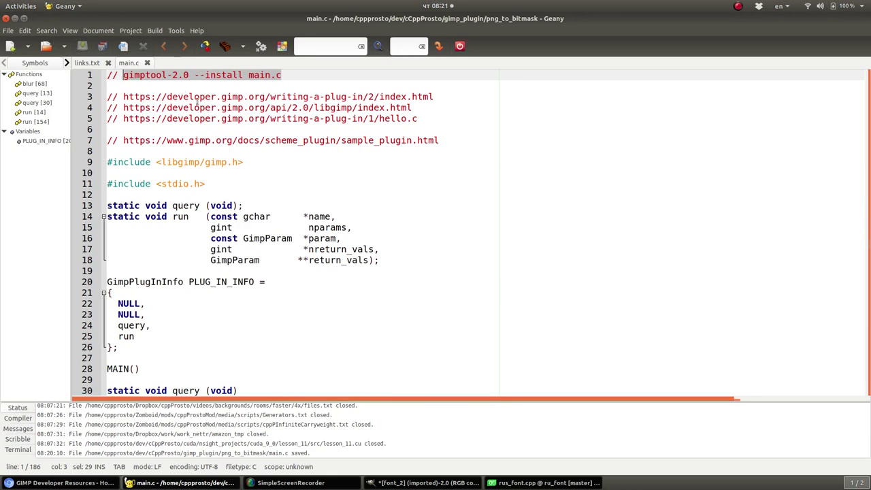
key("F12")
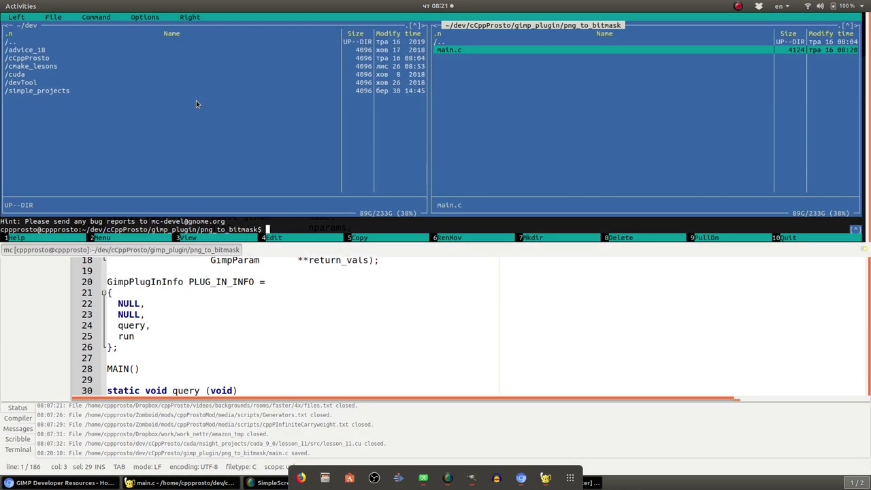
key("Up")
key("Return")
key("Up")
key("Return")
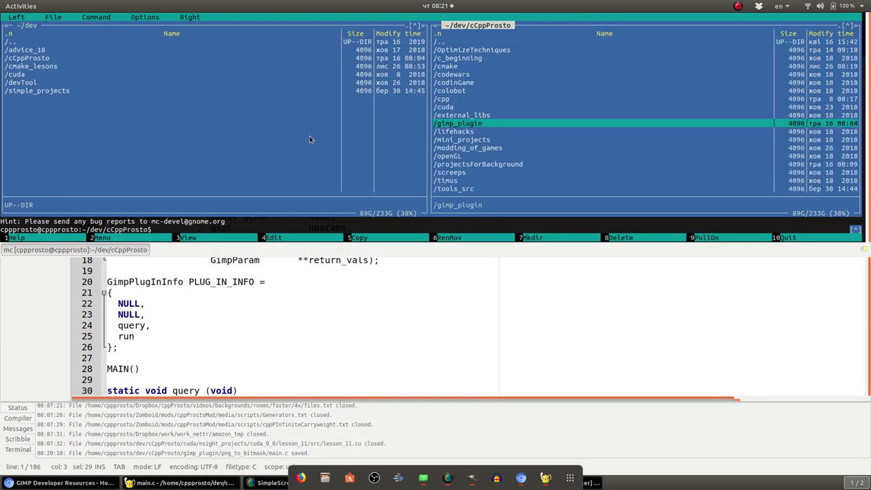
double_click(453, 129)
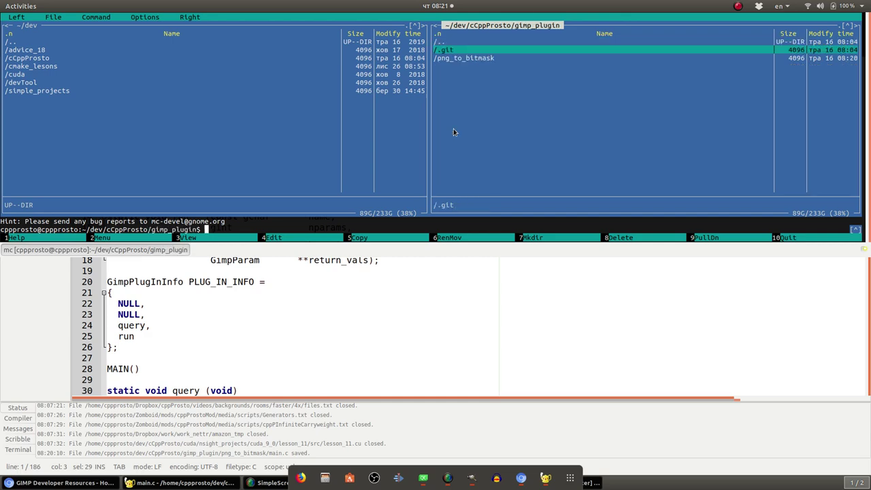
key("Down")
key("Return")
Step: Run gimptool-2.0 --install main.c at the shell prompt
key("ctrl+o")
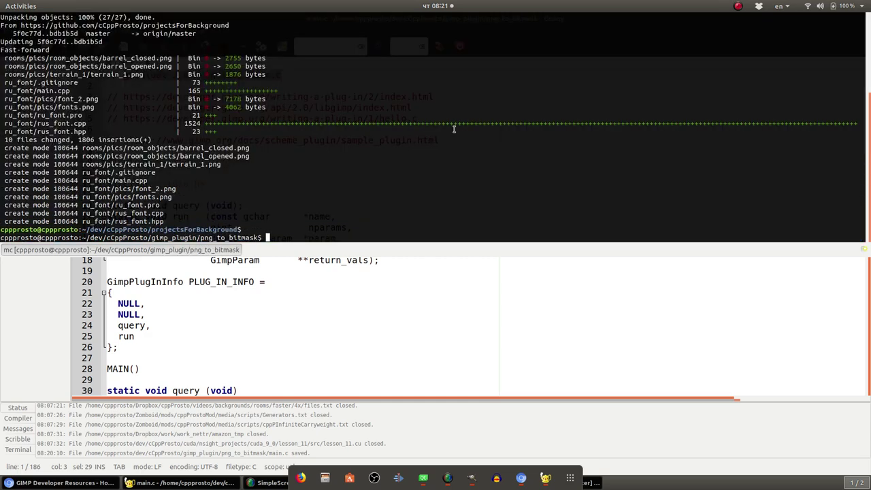
type("gimptool-2.0 --install main.c")
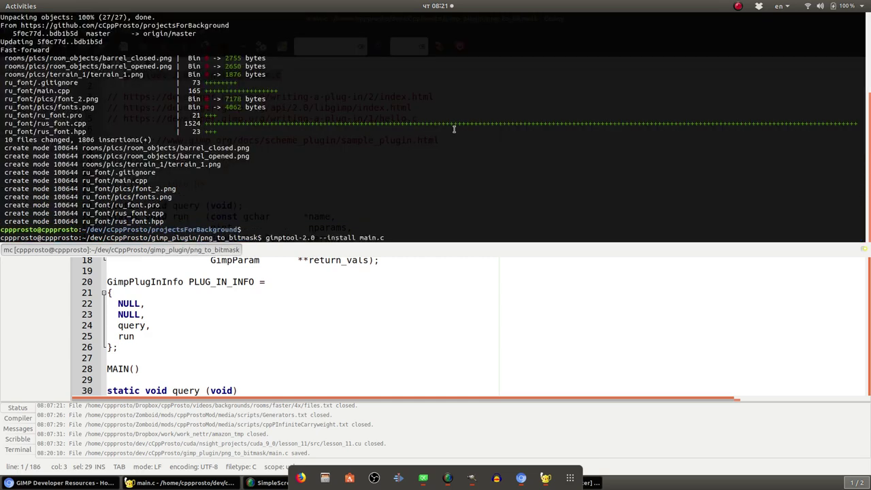
key("Return")
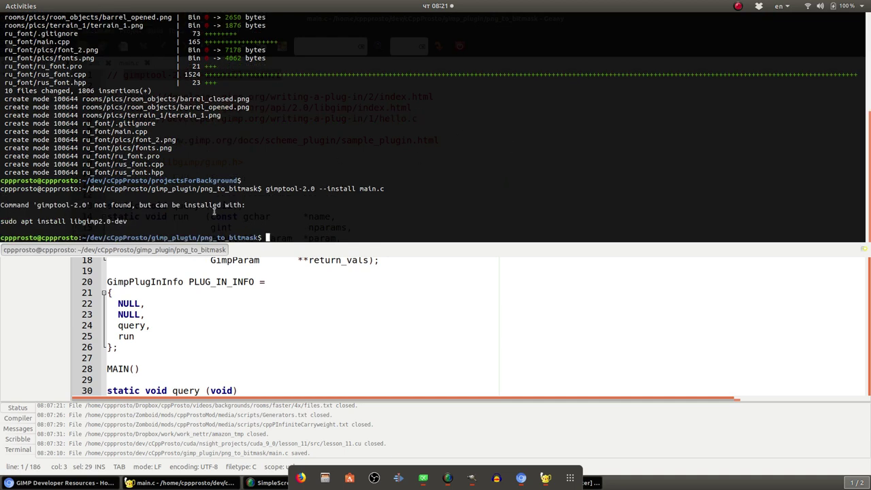
Step: Copy the suggested 'sudo apt install libgimp2.0-dev' command, paste it and run it
left_click_drag(1, 222, 128, 219)
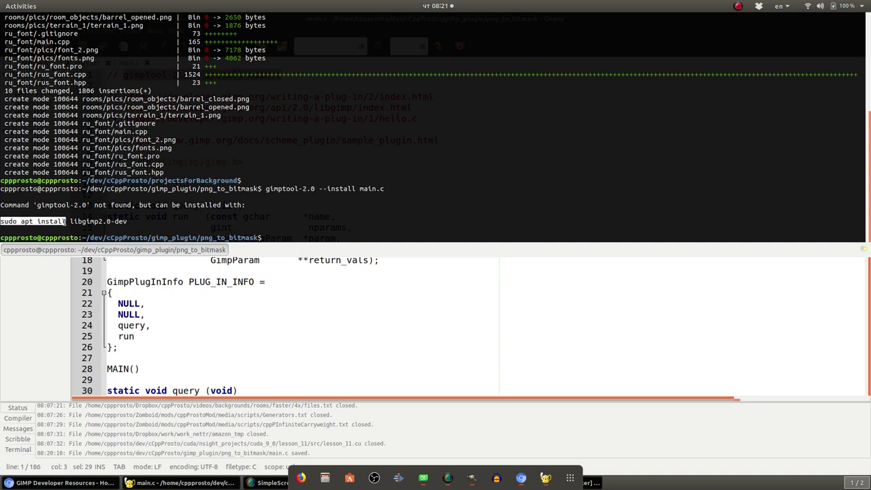
right_click(127, 219)
left_click(129, 228)
left_click(318, 234)
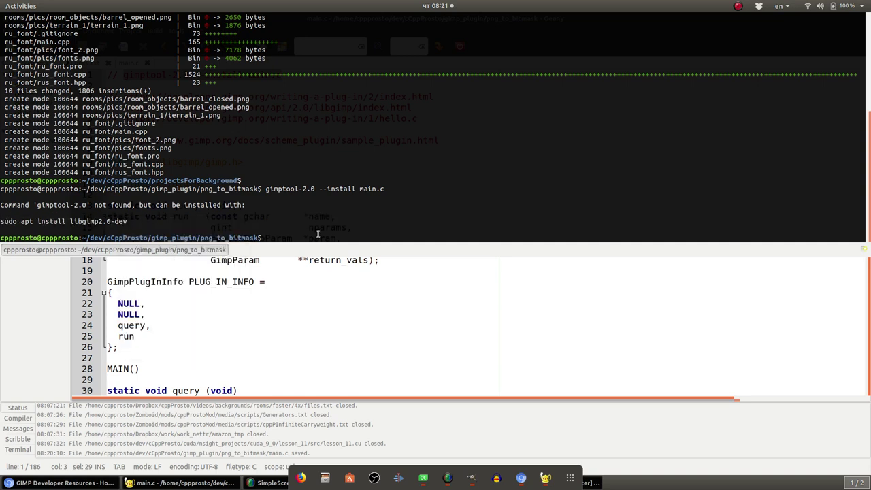
key("ctrl+shift+v")
key("Return")
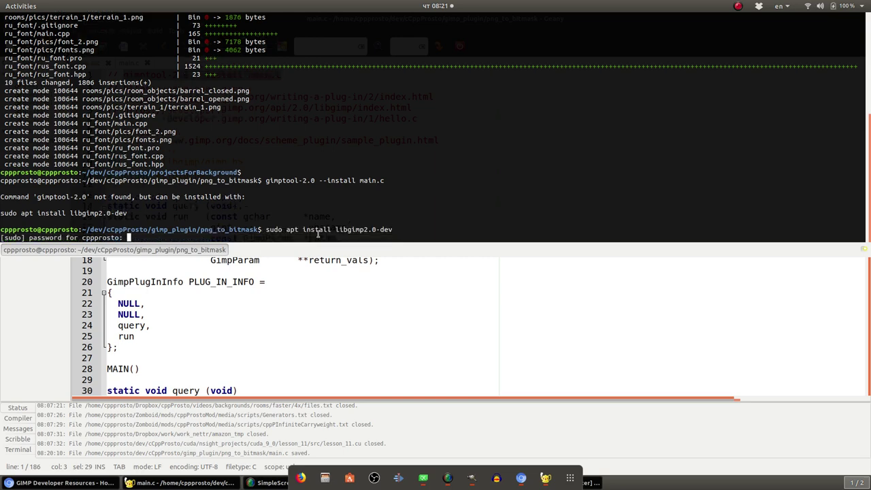
Step: Enter the sudo password, confirm the libgimp2.0-dev install with y, and rerun gimptool-2.0 --install main.c
key("Return")
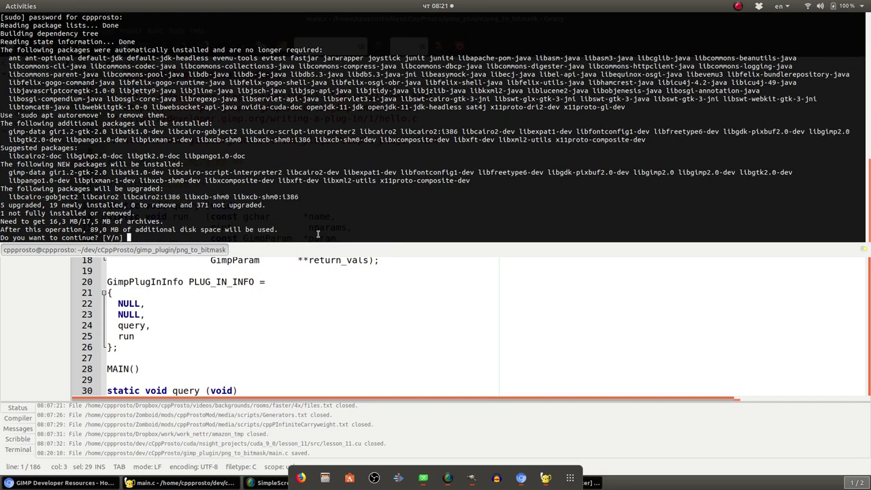
type("y")
key("Return")
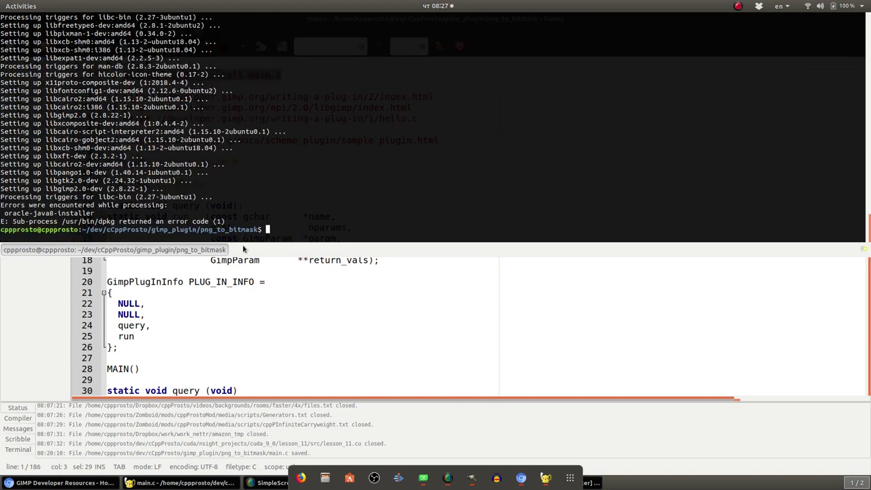
key("Up")
key("Up")
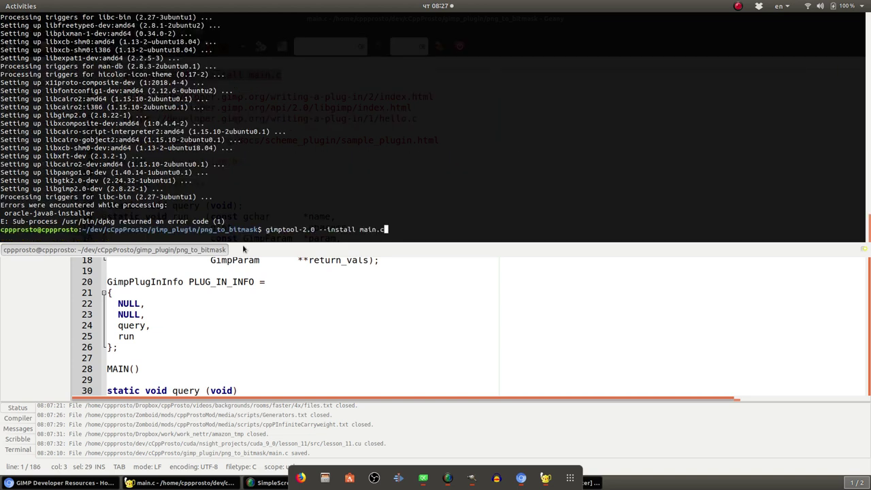
key("Return")
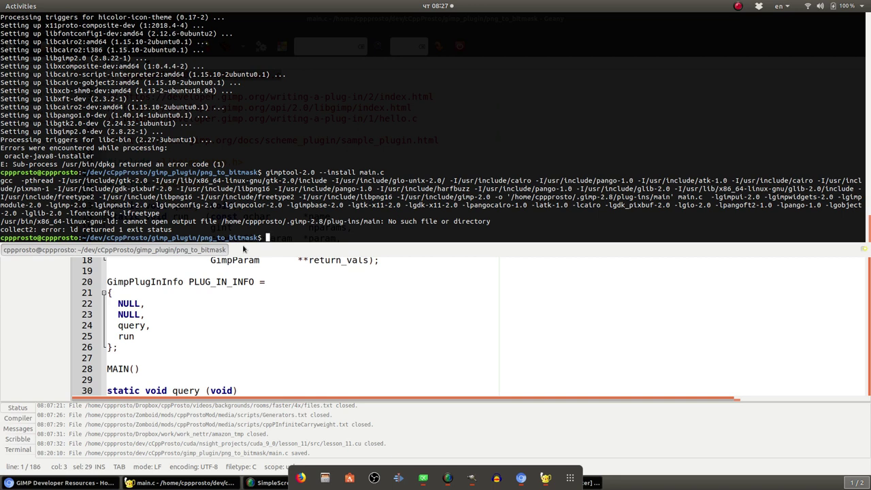
Step: Recall the gimptool command and edit it into 'gimptool-2.0 main.c main.' without running it
key("Up")
key("BackSpace")
key("BackSpace")
key("BackSpace")
key("BackSpace")
key("BackSpace")
key("BackSpace")
key("BackSpace")
key("BackSpace")
key("BackSpace")
key("BackSpace")
type("0 main.c ")
type("main.c")
key("BackSpace")
key("BackSpace")
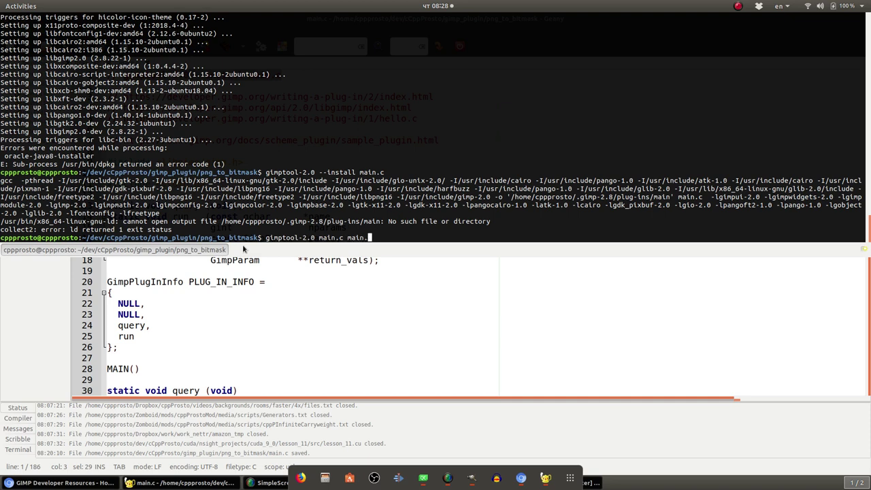
key("BackSpace")
key("BackSpace")
key("BackSpace")
key("BackSpace")
key("BackSpace")
key("BackSpace")
key("BackSpace")
key("BackSpace")
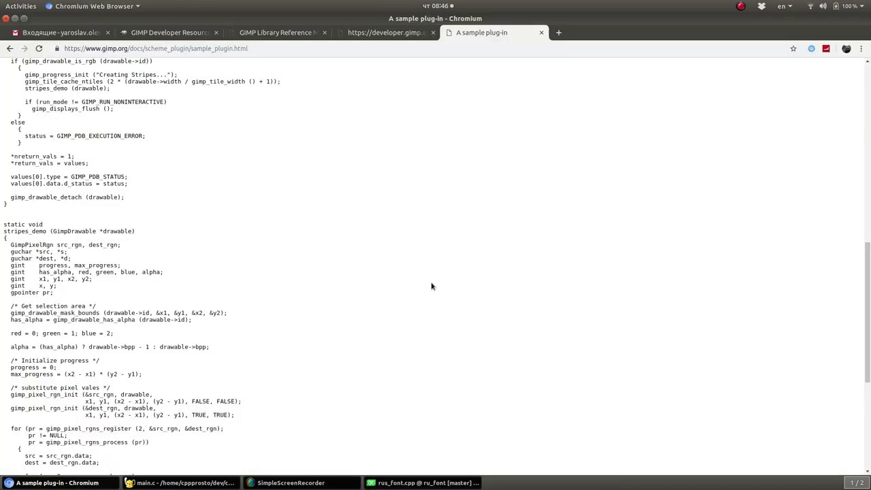
Step: Move Midnight Commander up to the home folder and check the shell's missing-file error
key("F12")
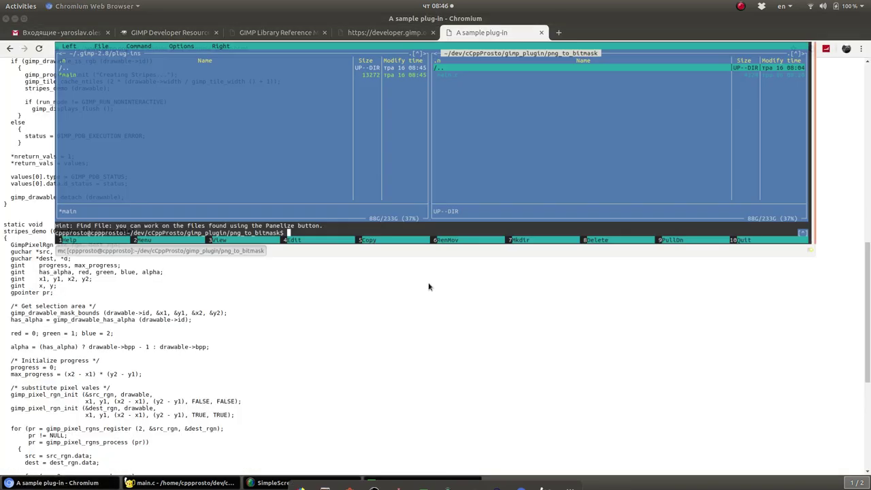
key("Tab")
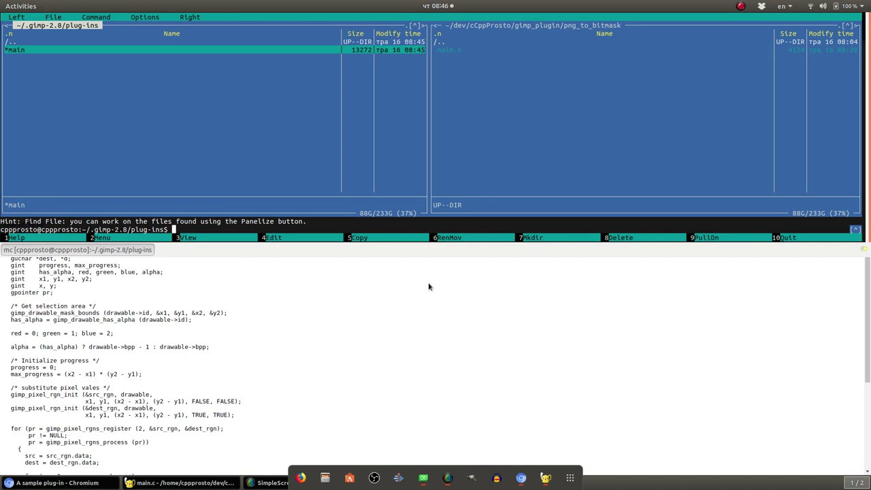
key("Up")
key("Return")
key("Up")
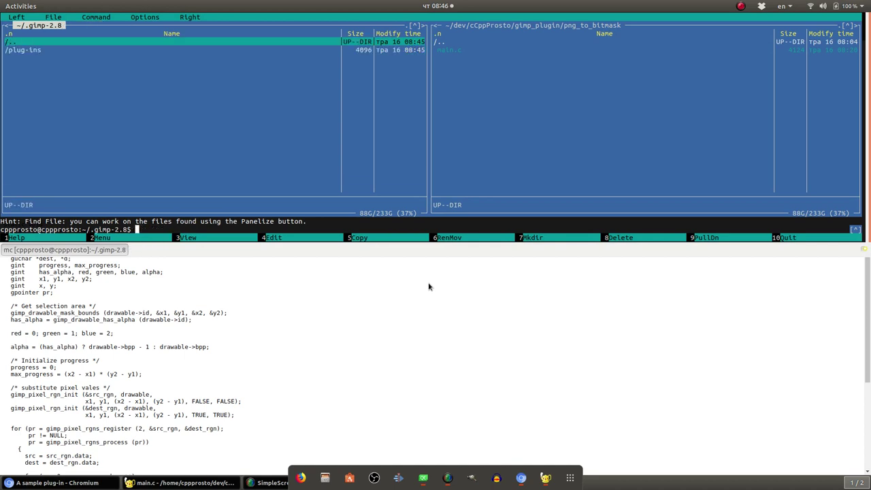
key("Return")
key("Tab")
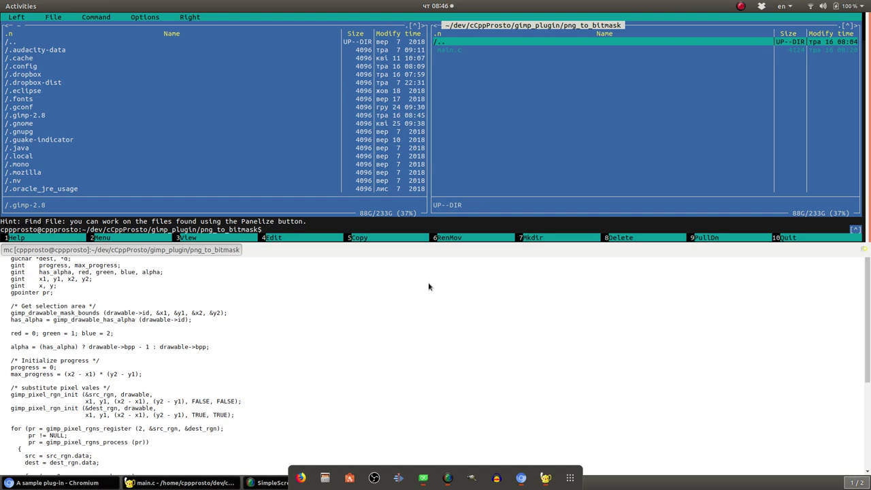
key("ctrl+o")
key("ctrl+o")
key("Tab")
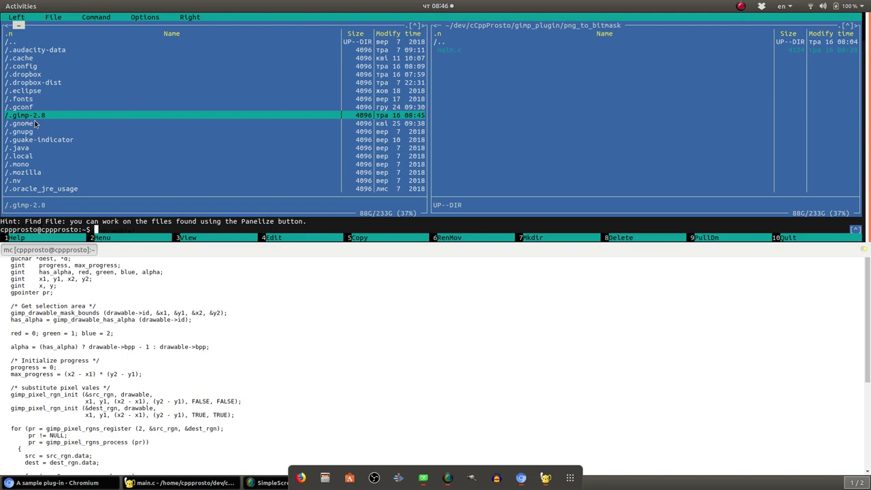
key("ctrl+o")
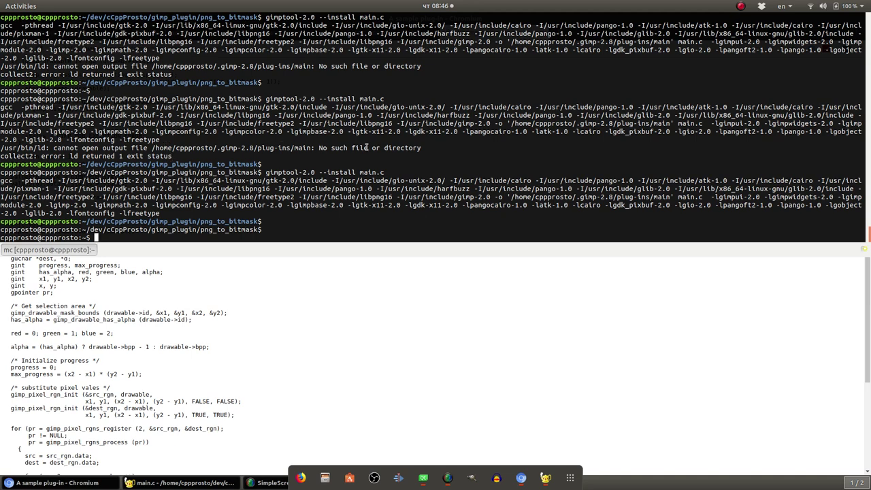
left_click_drag(387, 147, 230, 148)
key("ctrl+o")
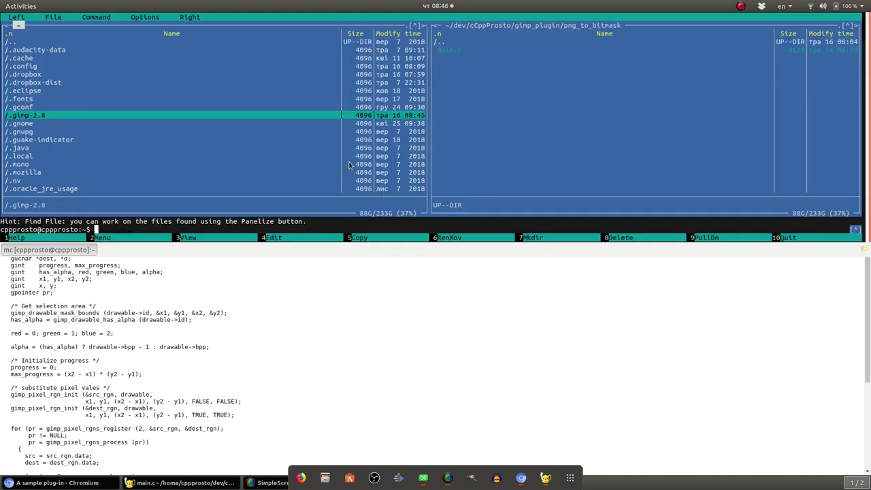
Step: Open ~/.gimp-2.8/plug-ins and view the 13272-byte compiled main plug-in, then show the shell
key("Return")
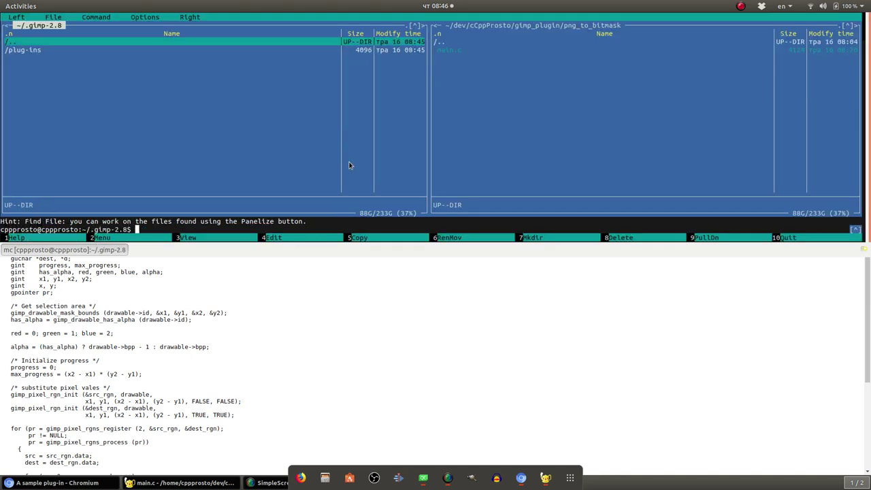
key("Down")
key("Return")
key("Down")
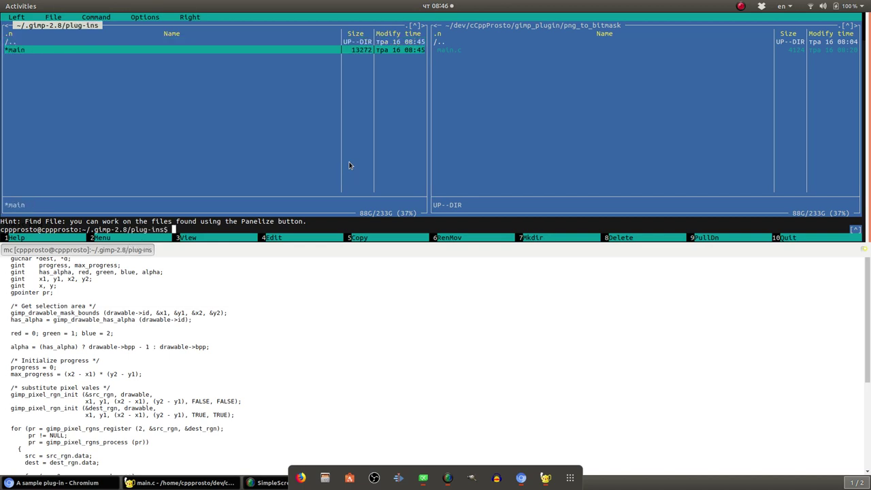
key("F3")
key("Down")
key("Down")
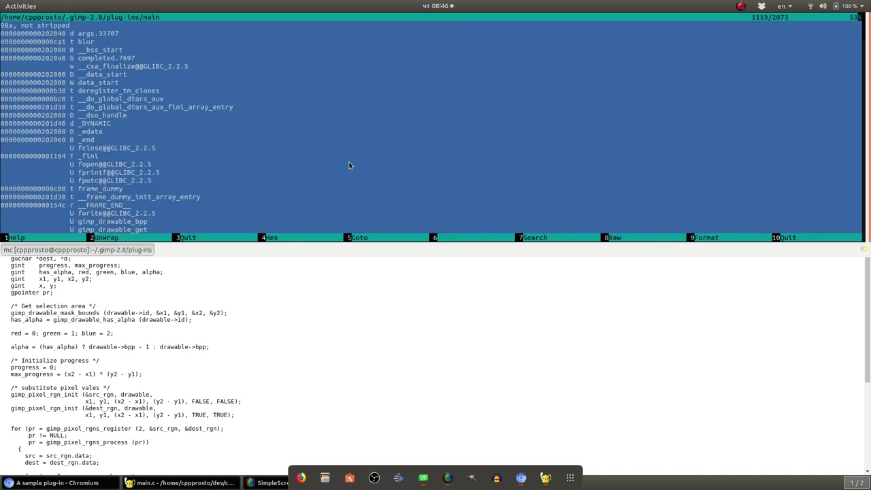
key("Down")
key("Down")
key("Down")
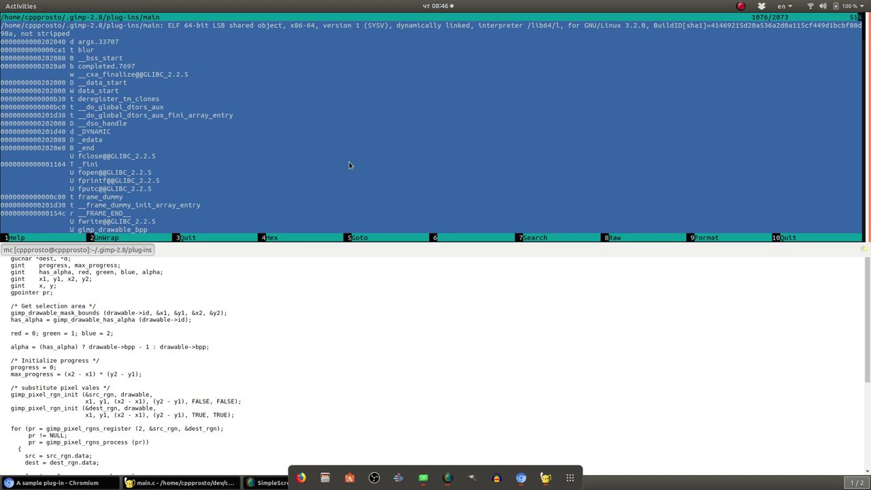
key("F10")
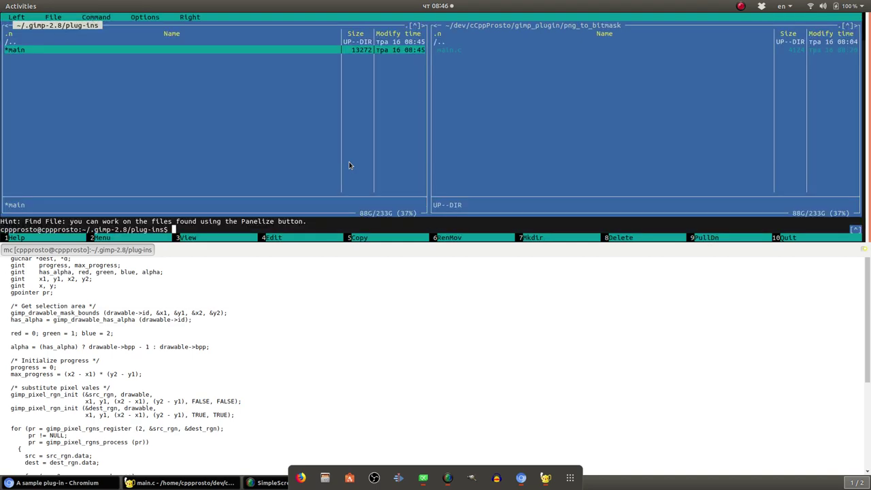
key("ctrl+o")
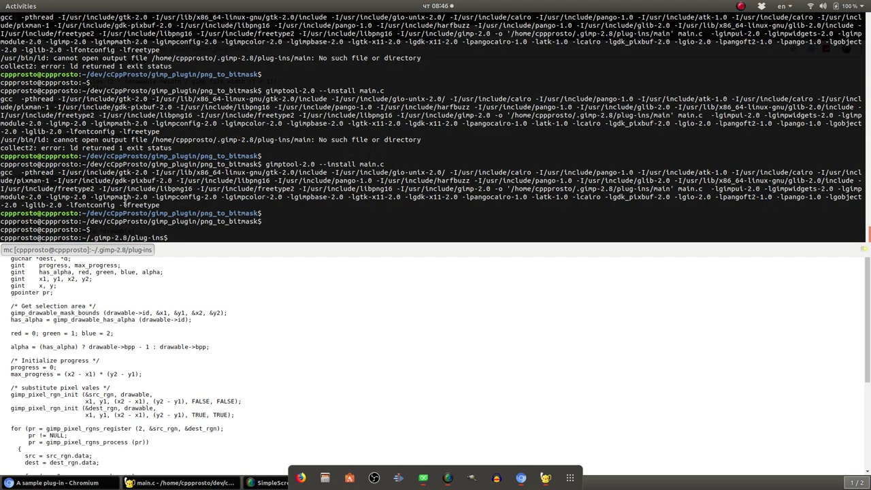
Step: Select the successful gcc build output starting at main.c, then clear the selection
left_click_drag(168, 205, 1, 190)
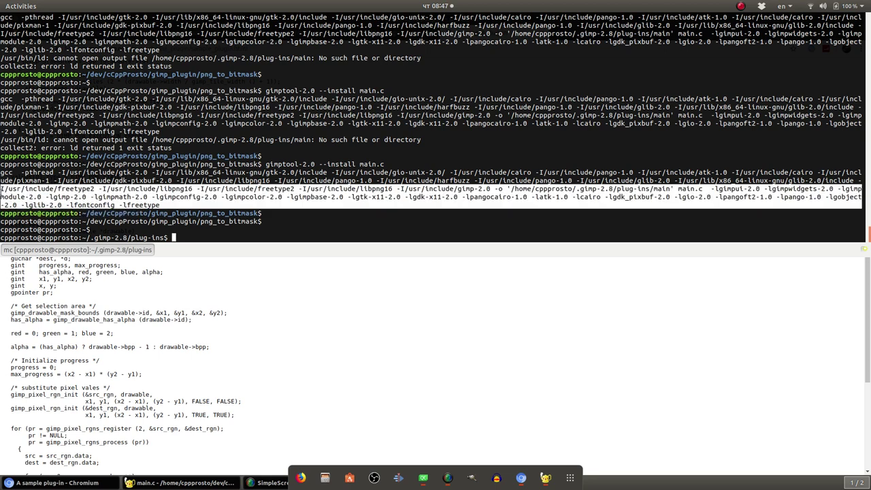
left_click_drag(2, 190, 679, 188)
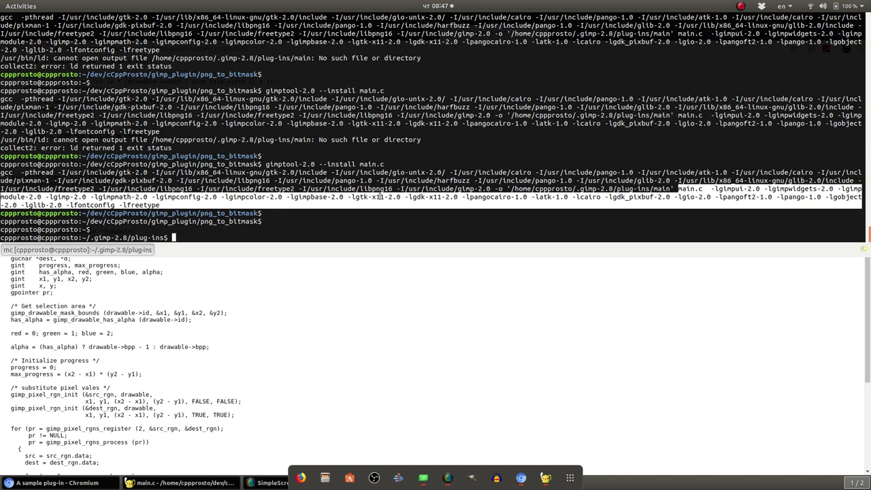
left_click(519, 188)
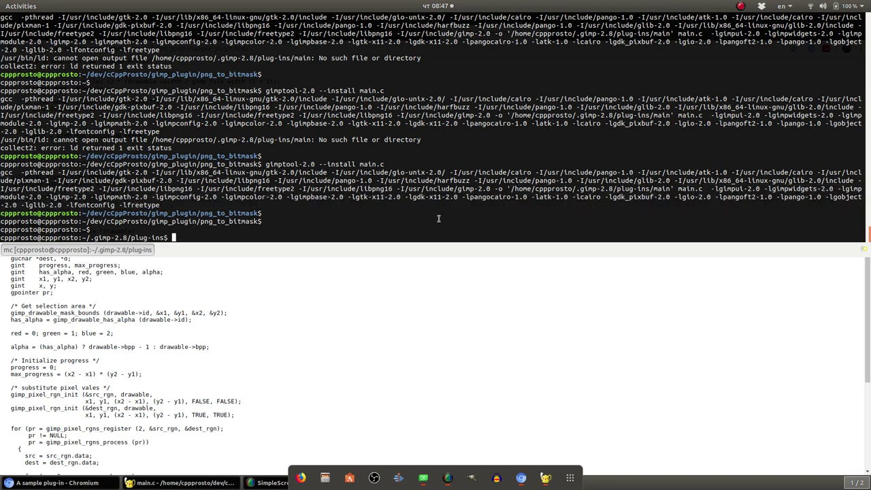
Step: Stage 'gimptool-2.0 --install main.c' at the png_to_bitmask prompt, then hide the terminal
type("gimptool-2.0 --install main.c")
key("ctrl+o")
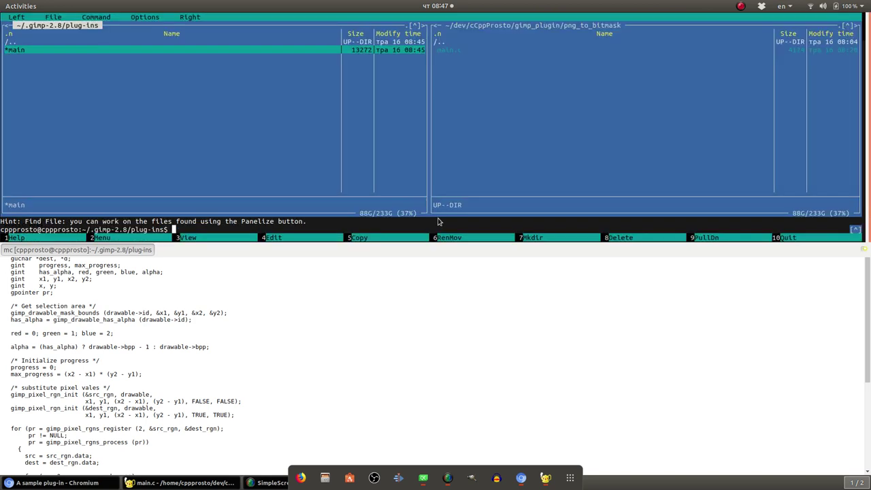
key("Tab")
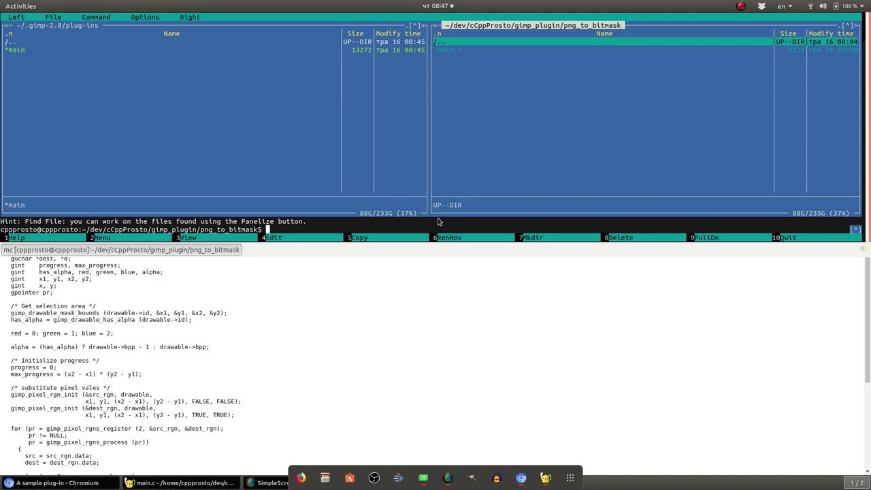
key("ctrl+o")
key("Up")
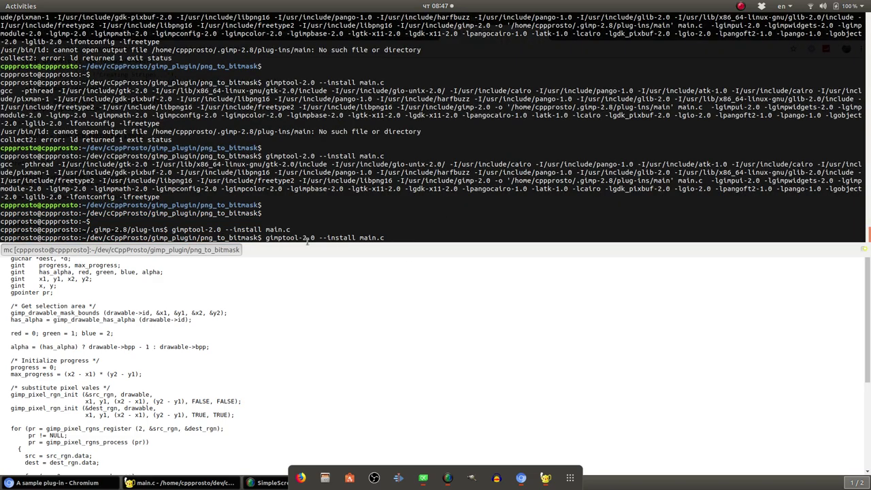
key("F12")
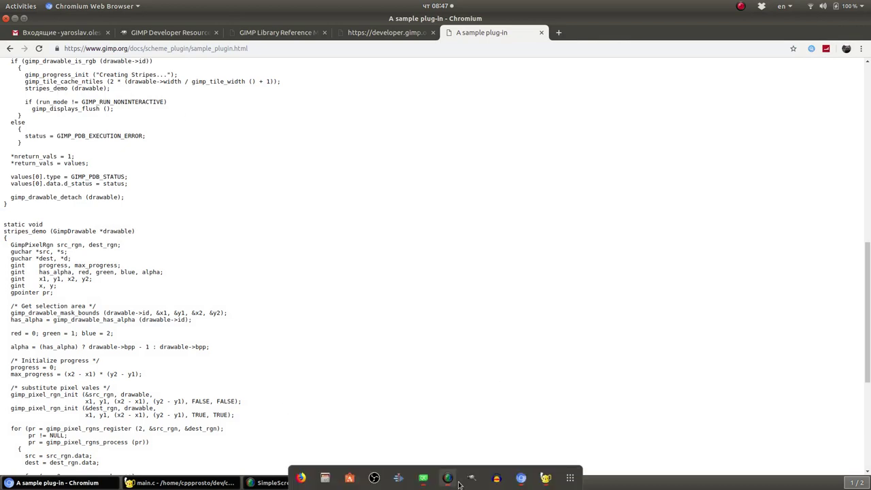
Step: Launch GIMP from the dock and open its Filters menu to look for the plug-in
left_click(472, 479)
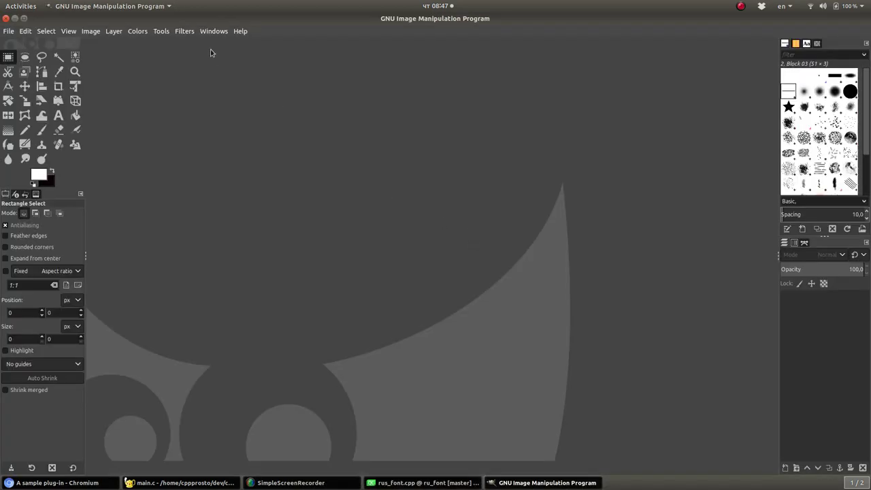
left_click(184, 31)
mouse_move(197, 262)
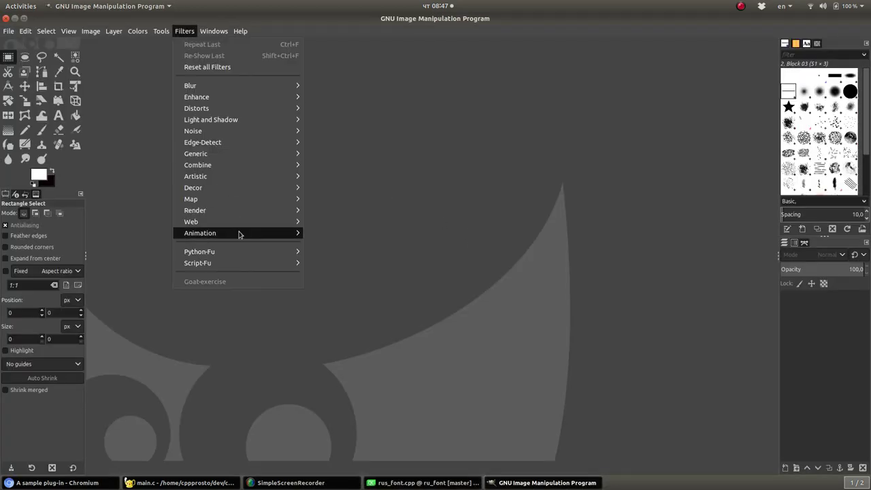
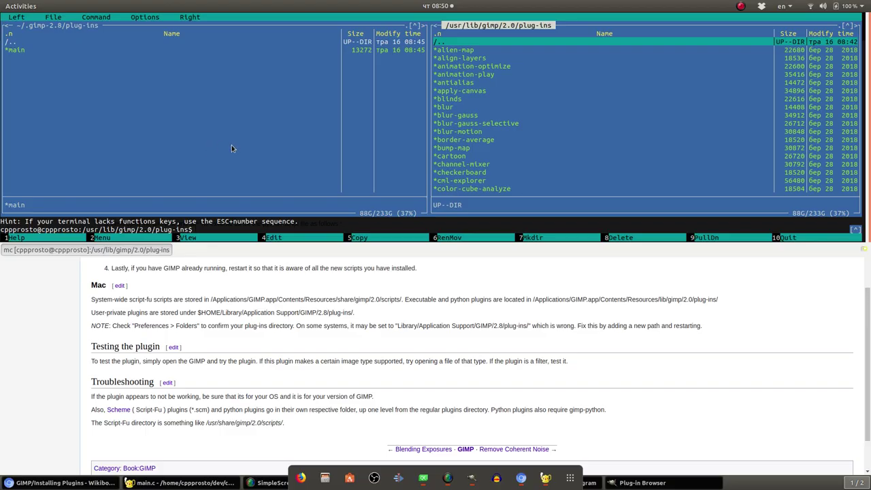
Step: Try copying main from the user folder into the system GIMP plug-ins folder
key("F12")
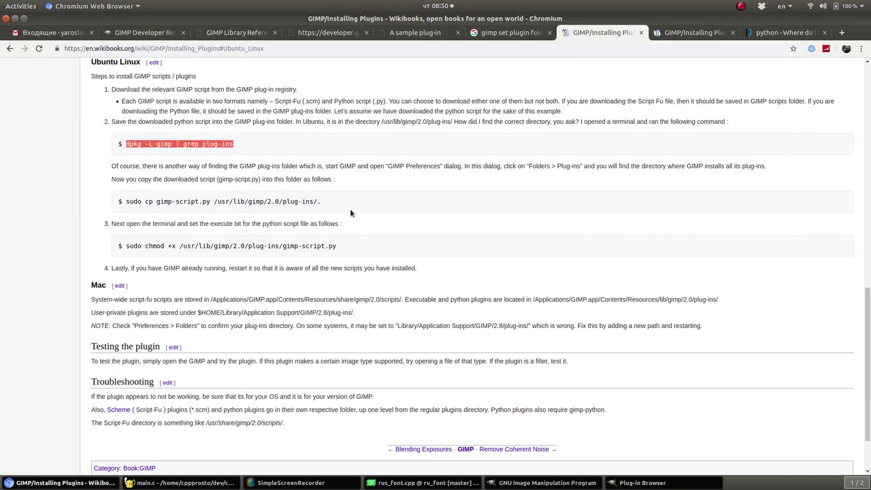
key("F12")
key("Return")
key("Return")
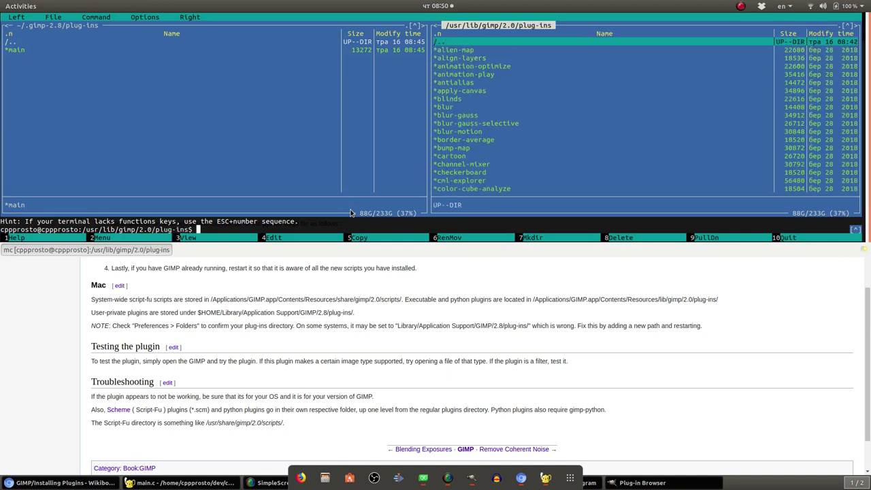
key("Down")
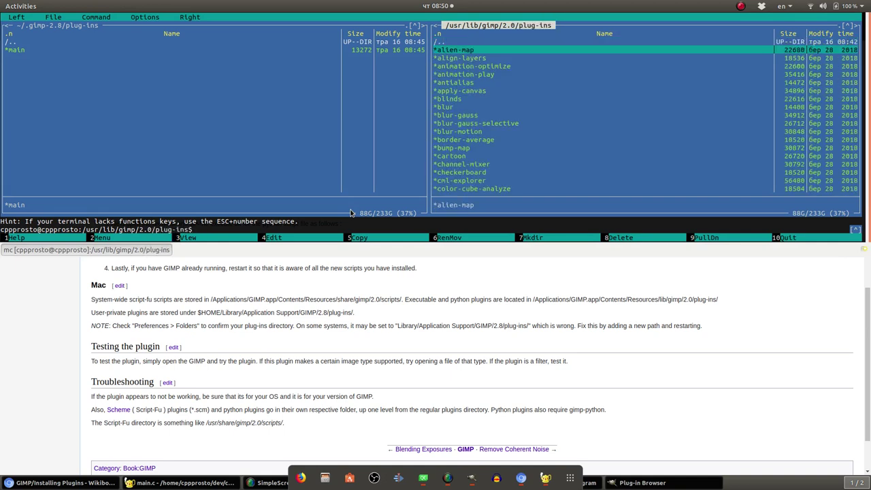
key("Tab")
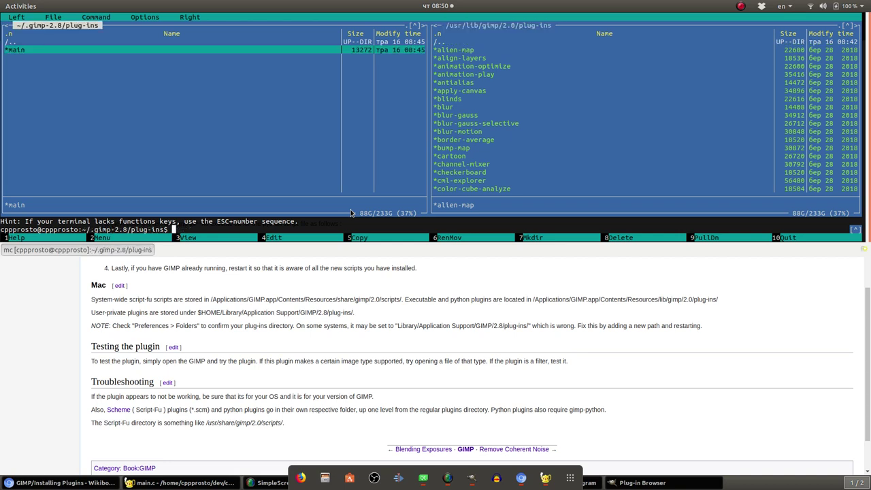
key("F5")
key("Return")
key("Return")
Step: Start Midnight Commander as root with sudo mc in a new terminal tab, entering the password
key("ctrl+shift+t")
type("sud")
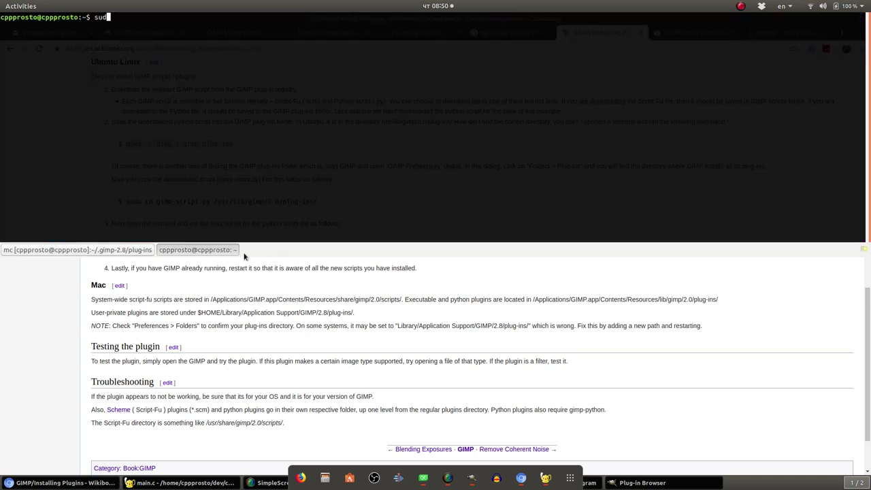
type("o mc")
key("Return")
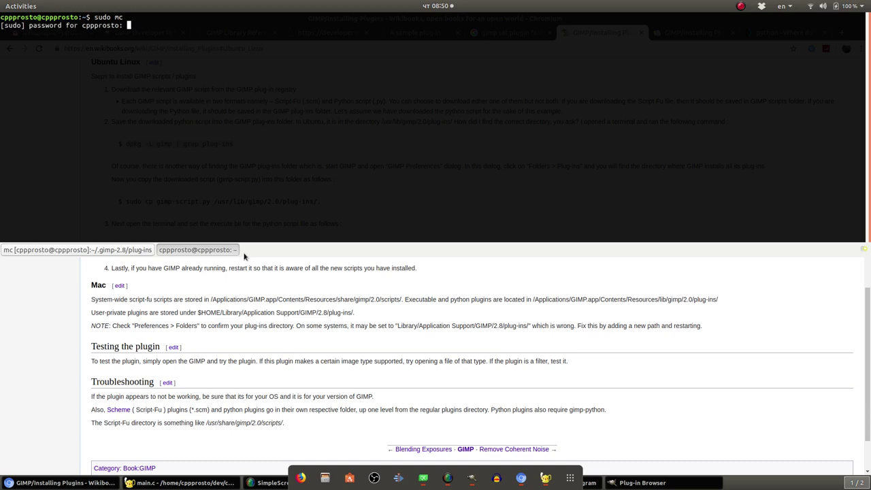
key("Return")
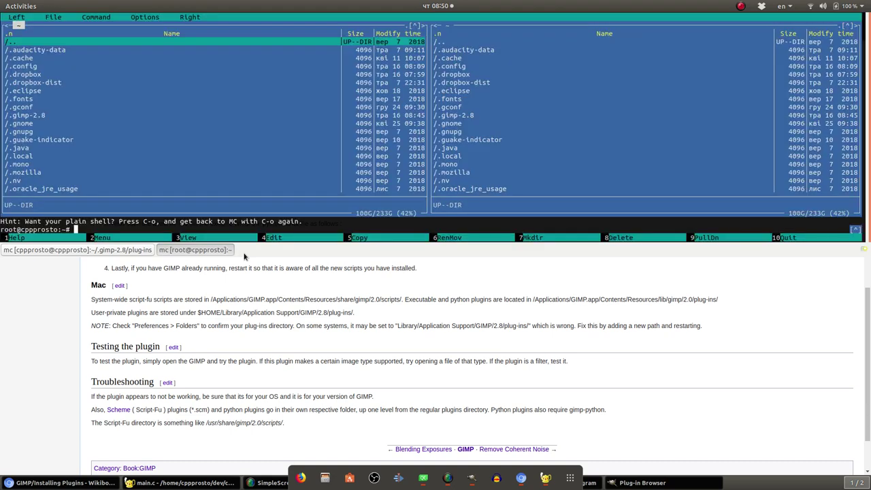
Step: Go up to the filesystem root and move through its folder list
key("ctrl+Page_Up")
key("Up")
key("Return")
key("Up")
key("Down")
key("Down")
key("Down")
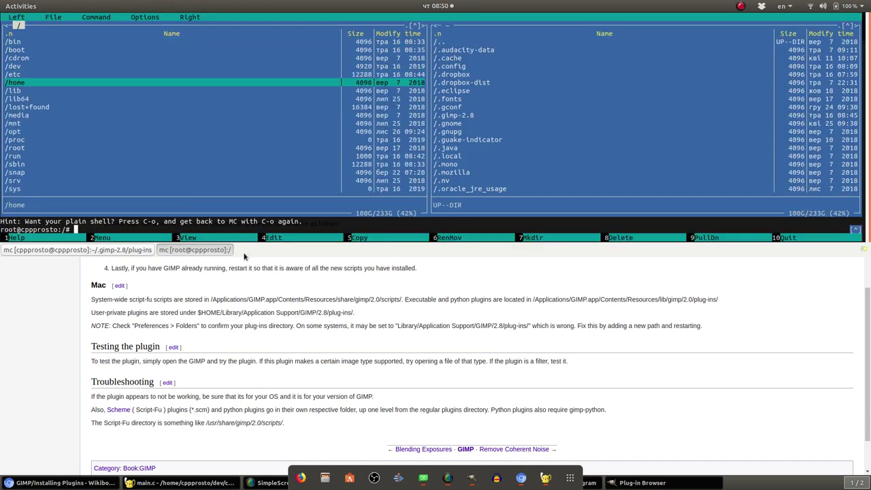
key("Down")
key("Down")
key("Down")
key("End")
key("Up")
key("Up")
key("Up")
key("Up")
key("Up")
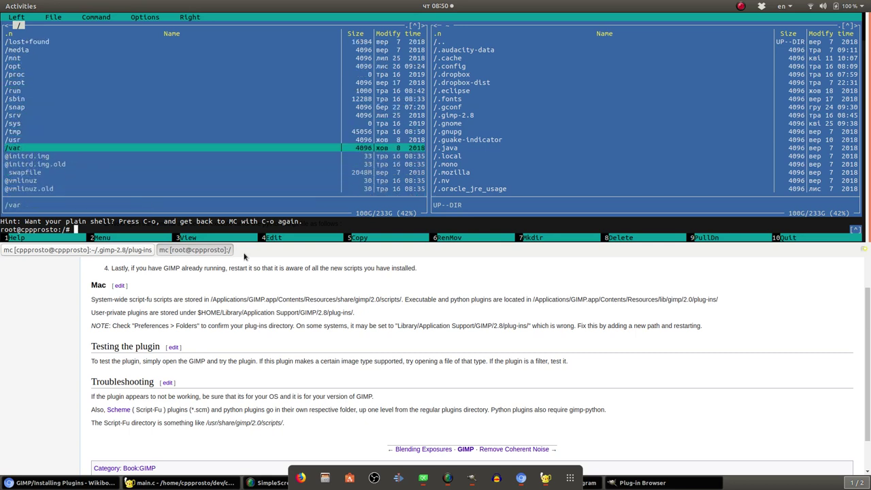
key("Up")
key("Up")
key("Up")
key("Up")
key("Up")
key("Up")
key("Down")
key("Down")
key("Down")
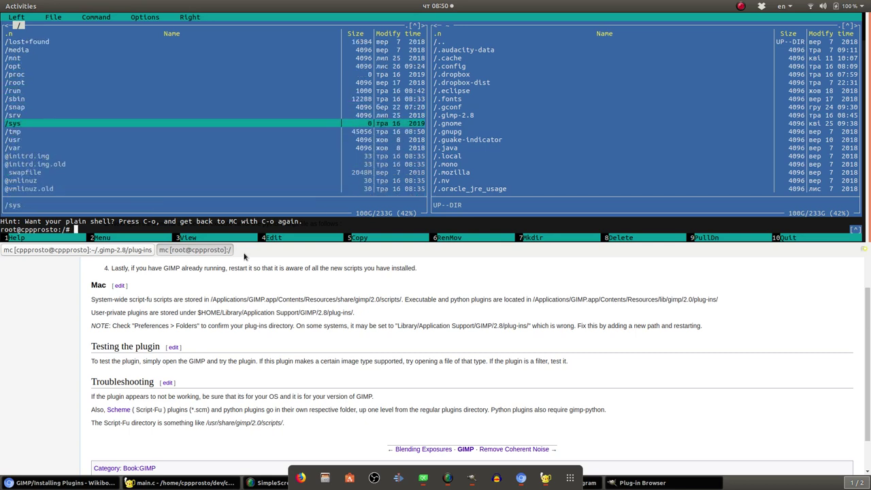
key("Down")
key("Up")
key("Up")
key("Up")
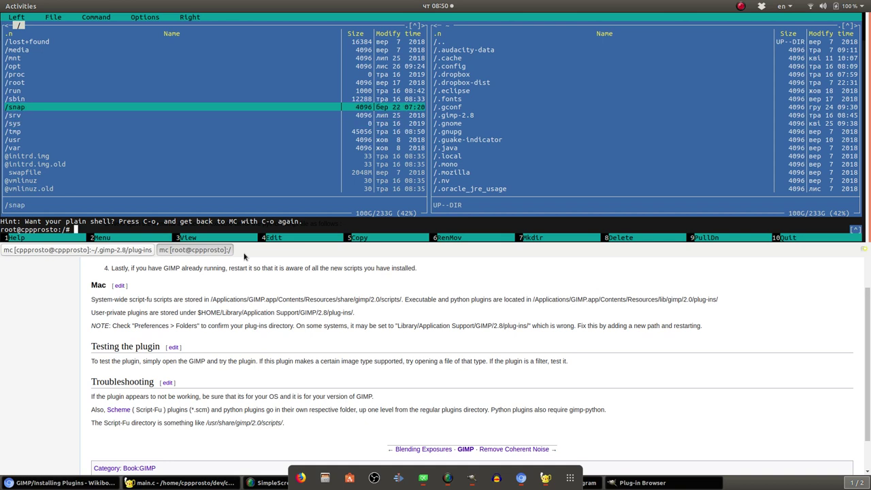
key("Up")
key("Down")
Step: Descend through /usr/lib into the gimp/2.0/plug-ins folder
key("Down")
key("Down")
key("Down")
key("Down")
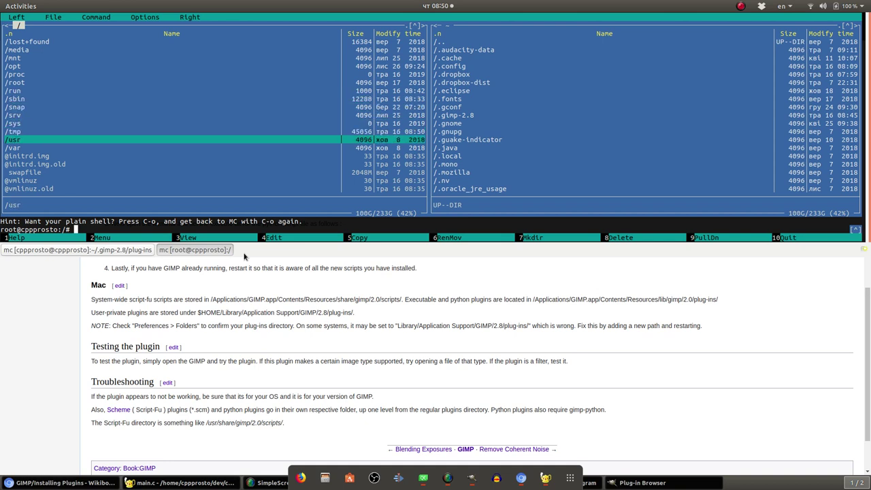
key("Return")
key("Down")
key("Down")
key("Down")
key("Down")
key("Return")
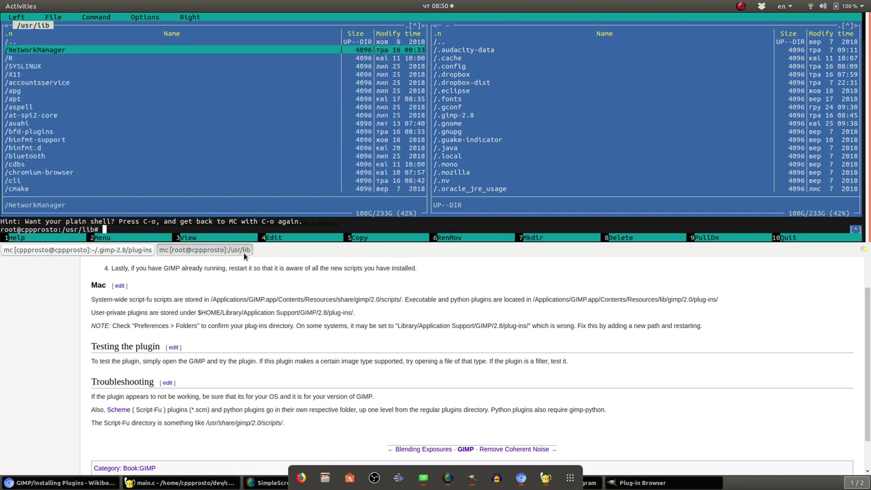
key("Down")
key("Down")
key("Down")
key("Down")
key("Down")
key("Down")
key("Down")
key("Down")
key("Down")
key("Down")
key("Down")
key("Down")
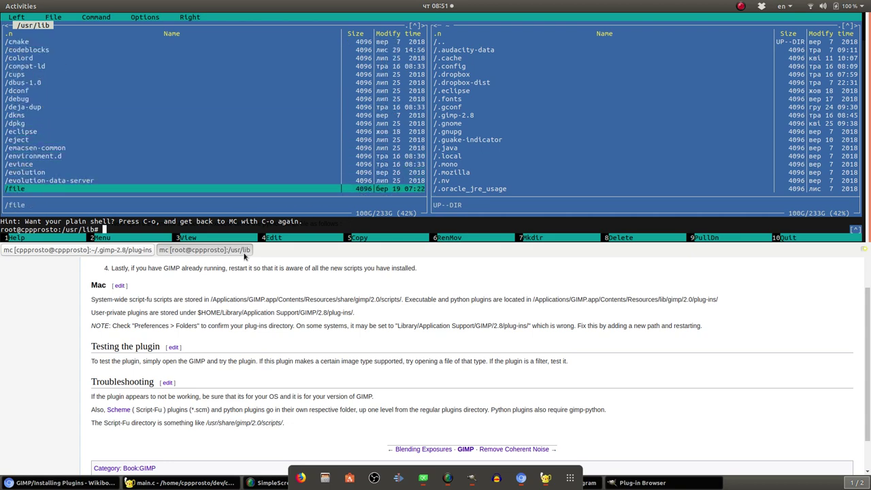
key("Down")
key("Down")
key("Down")
key("Down")
key("Down")
key("Down")
key("Down")
key("Down")
key("Down")
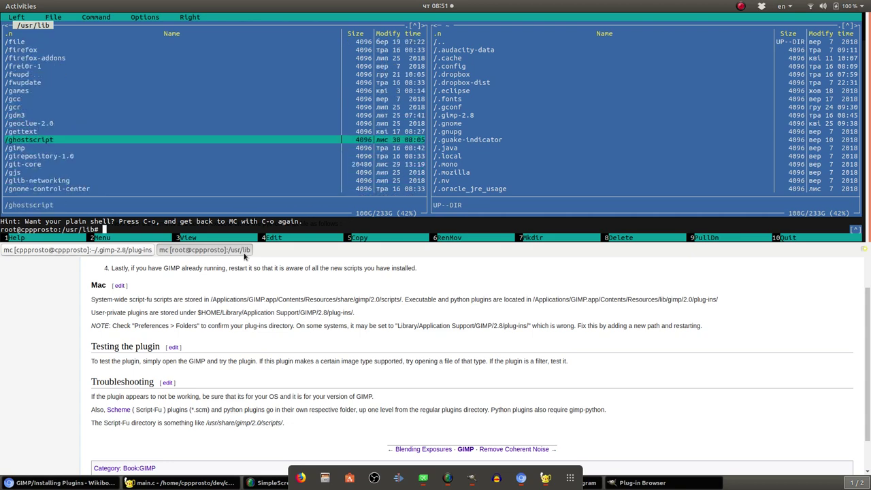
key("Down")
key("Down")
key("Up")
key("Return")
key("Down")
key("Return")
key("Down")
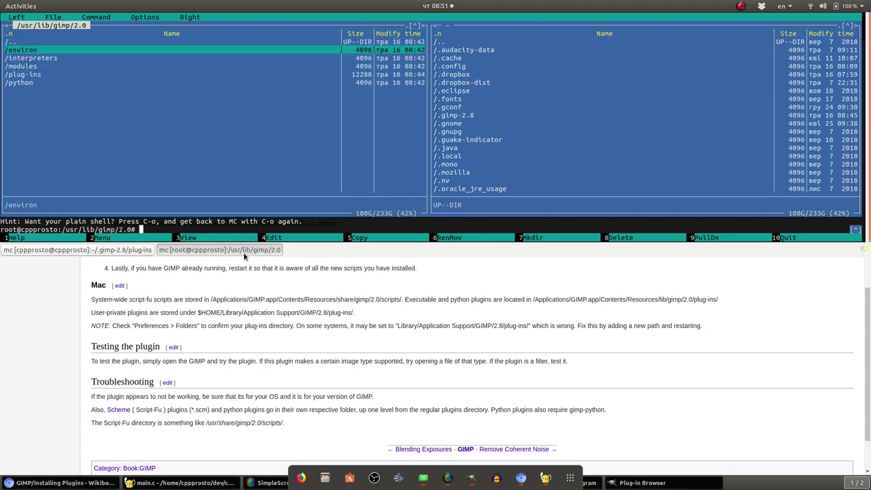
key("Down")
key("Down")
key("Down")
key("Return")
key("Tab")
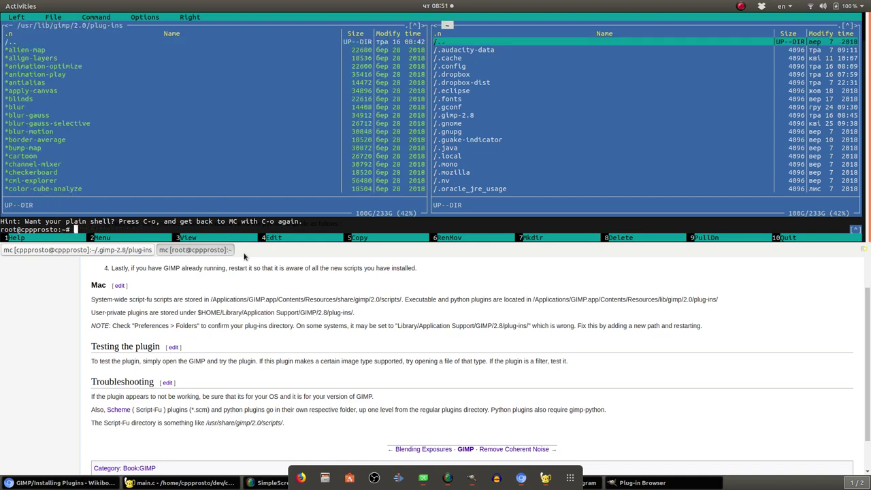
key("Down")
Step: Move through the home folder list in the second panel and enter dev
key("Down")
key("Down")
key("Down")
key("Down")
key("Down")
key("Down")
key("Down")
key("Down")
key("Down")
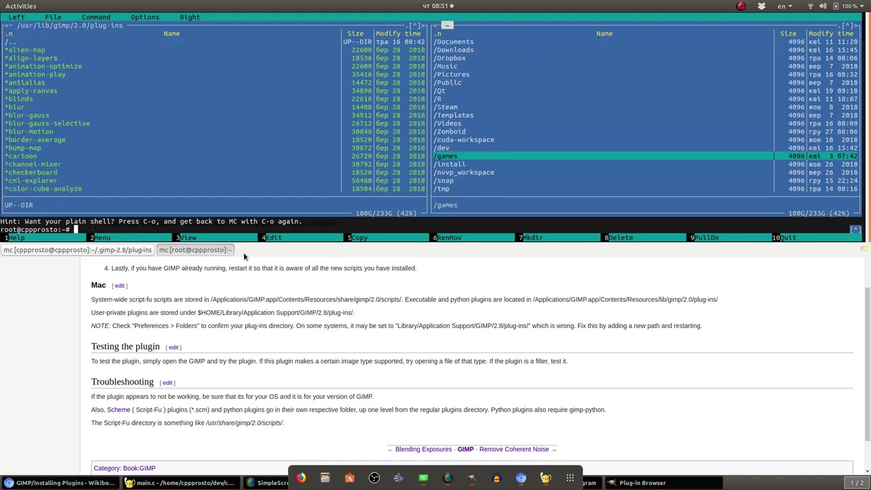
key("Down")
key("Down")
key("Down")
key("Down")
key("Down")
key("Up")
key("Up")
key("Up")
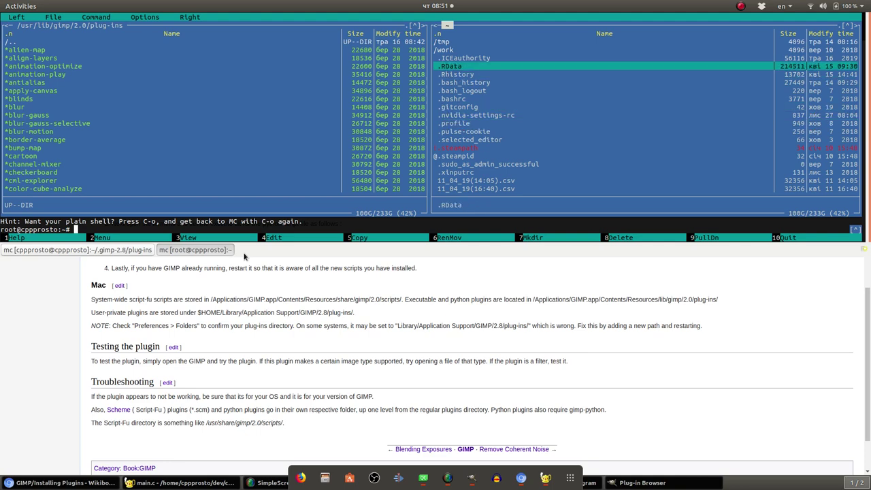
key("Up")
key("Up")
key("Up")
key("Down")
key("Down")
key("Down")
key("Down")
key("Up")
key("Up")
key("Up")
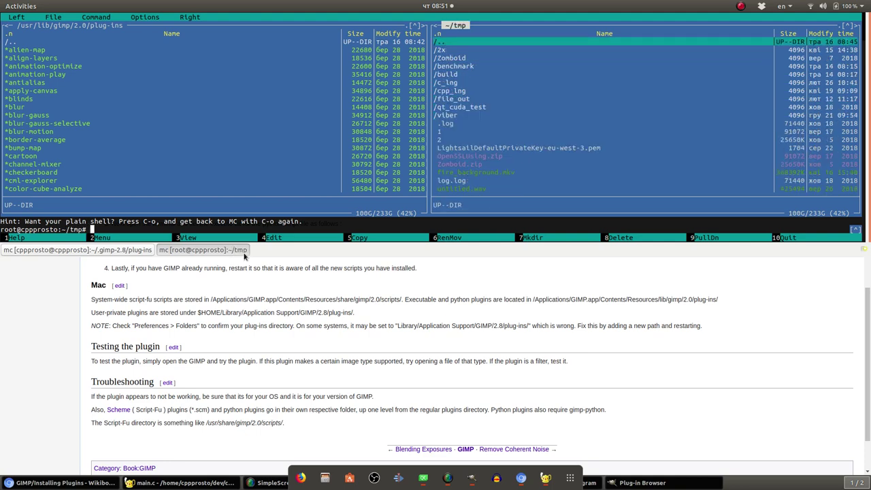
key("Down")
key("Down")
key("Down")
key("Up")
key("Up")
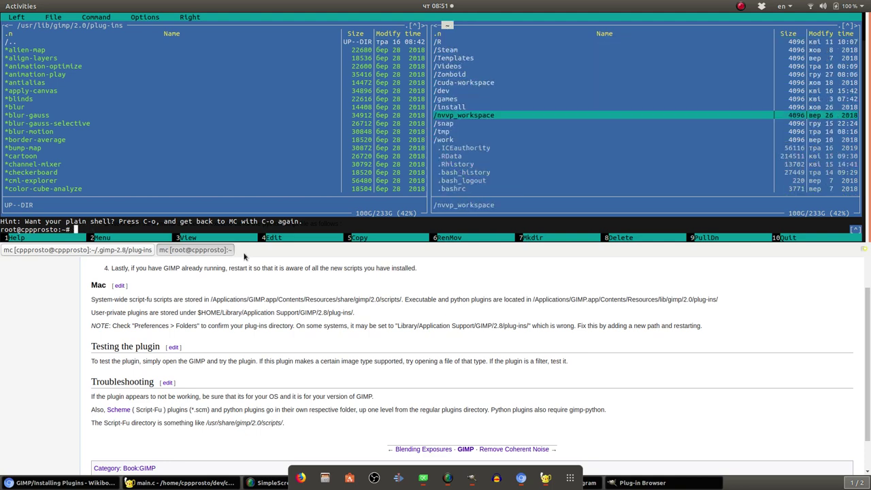
key("Up")
key("Up")
key("Up")
key("Down")
key("Down")
key("Down")
key("Return")
key("Down")
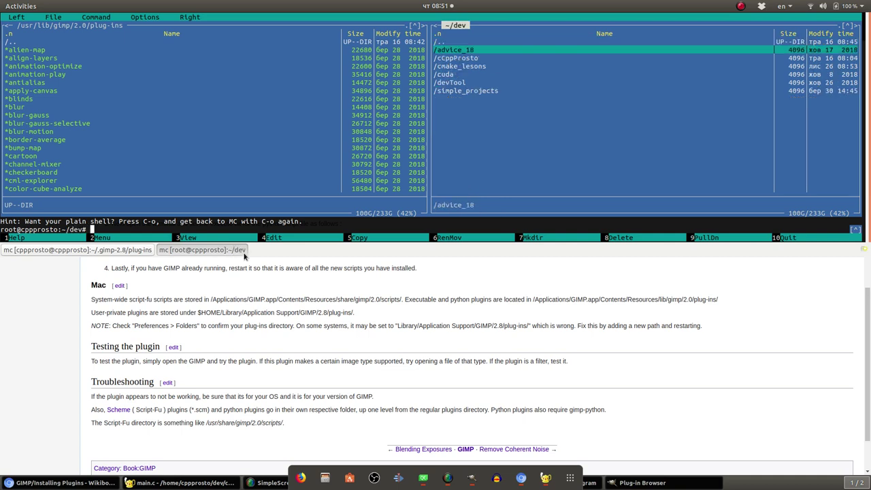
key("Down")
key("Down")
key("Up")
key("Up")
key("Down")
key("Down")
key("Down")
key("Down")
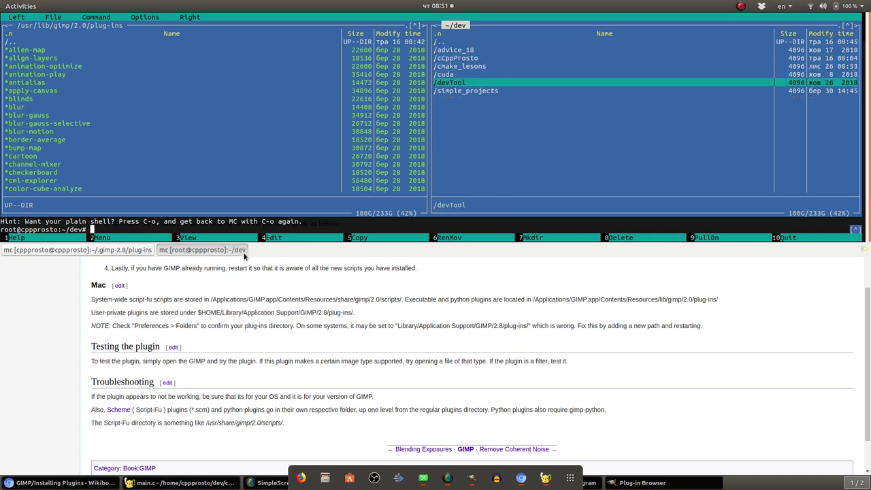
Step: Open cCppProsto and look inside its gimp_plugin folder
key("Up")
key("Up")
key("Up")
key("Return")
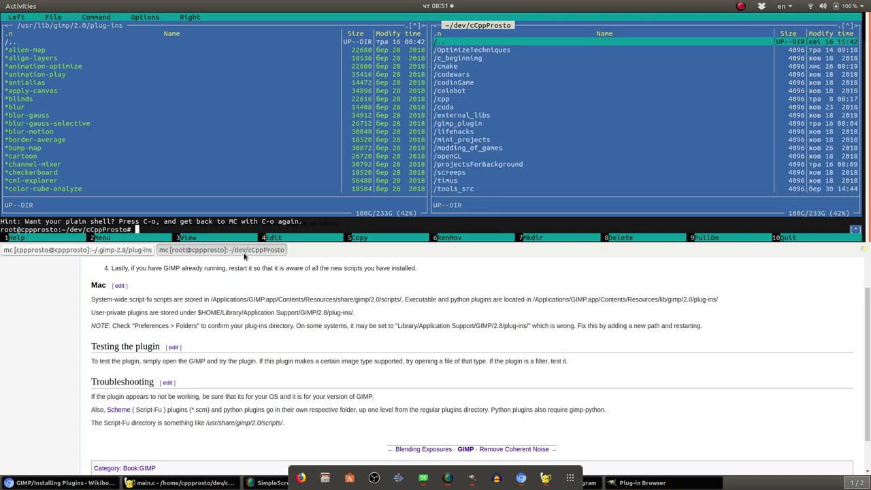
key("Down")
key("Down")
key("Down")
key("Down")
key("Up")
key("Up")
key("Return")
key("Down")
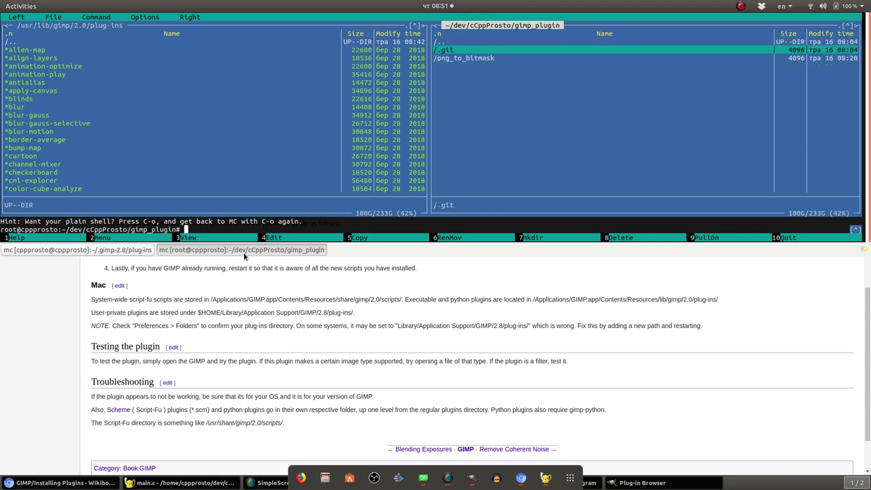
key("Return")
key("Return")
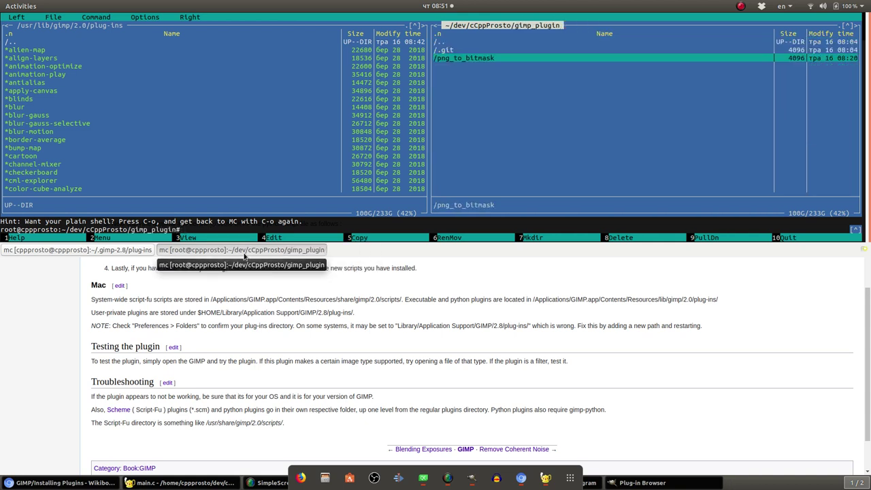
Step: Go back up from gimp_plugin to the home folder
key("Up")
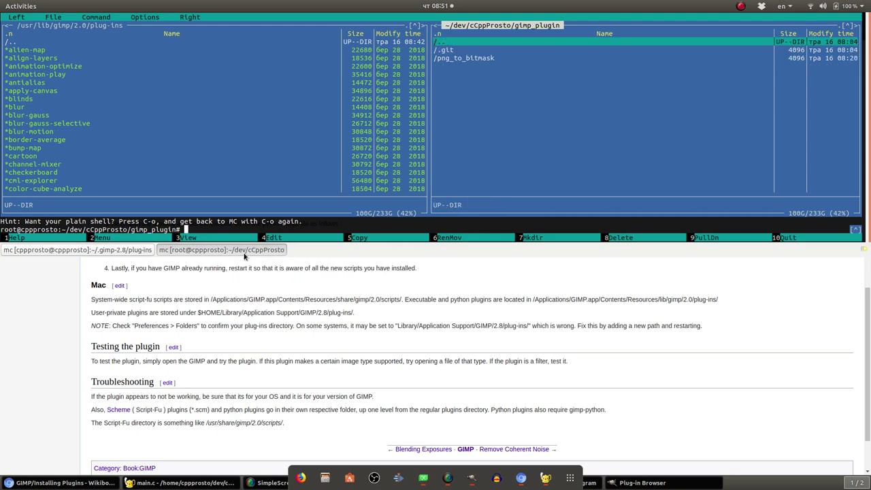
key("Return")
key("Up")
key("Up")
key("Up")
key("Return")
key("Up")
key("Up")
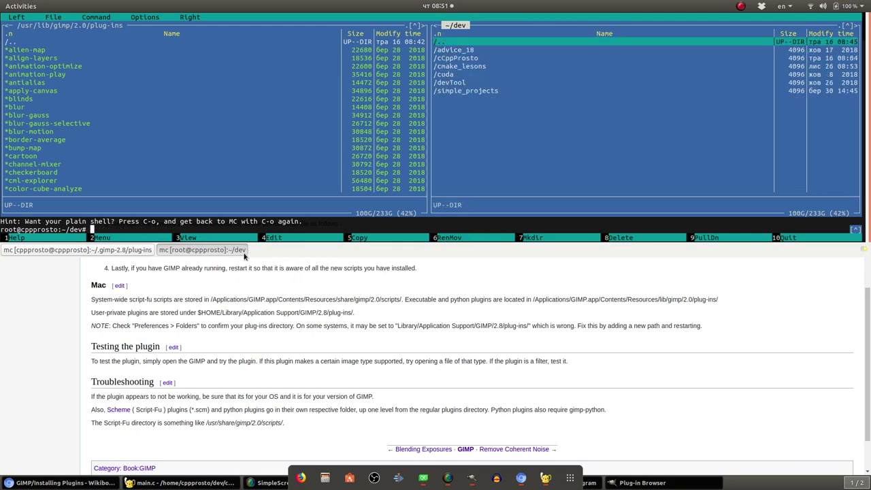
key("Return")
key("Up")
key("Up")
key("Up")
key("Up")
key("Up")
key("Up")
key("Up")
key("Up")
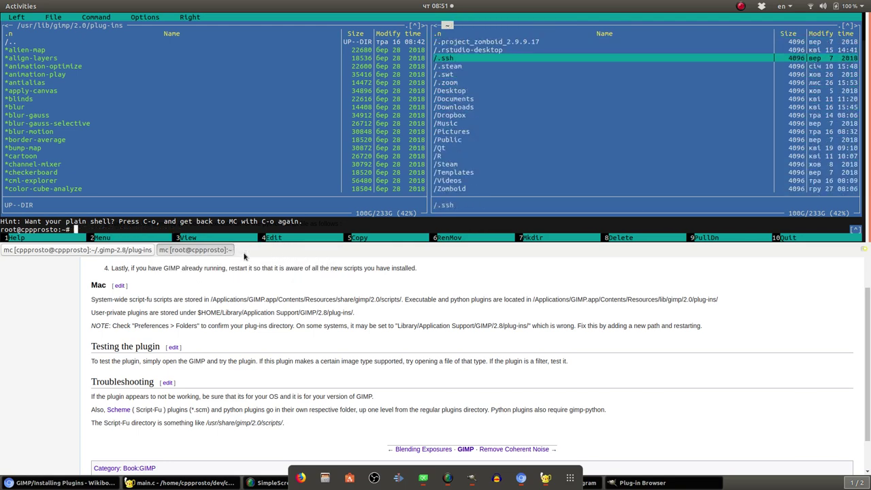
key("Up")
key("Up")
key("Up")
Step: Open ~/.gimp-2.8/plug-ins in the second panel
key("Up")
key("Up")
key("Up")
key("Up")
key("Up")
key("Up")
key("Up")
key("Up")
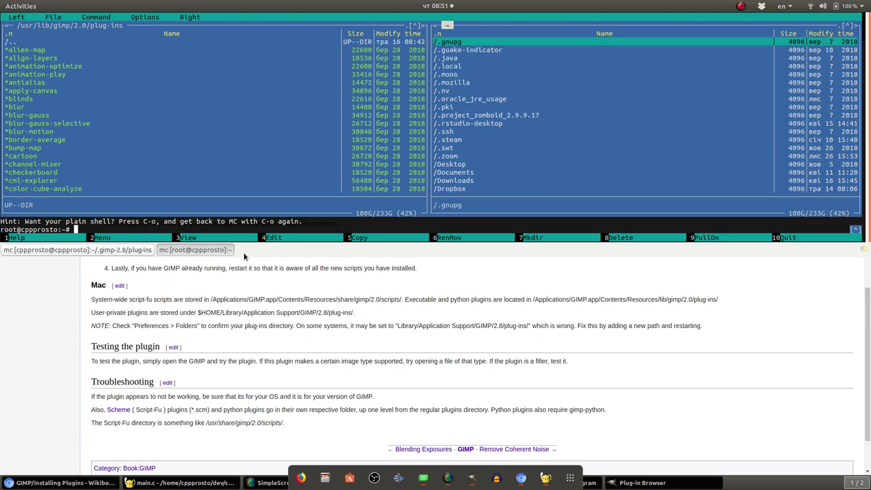
key("Up")
key("Up")
key("Up")
key("Up")
key("Down")
key("Down")
key("Return")
key("Down")
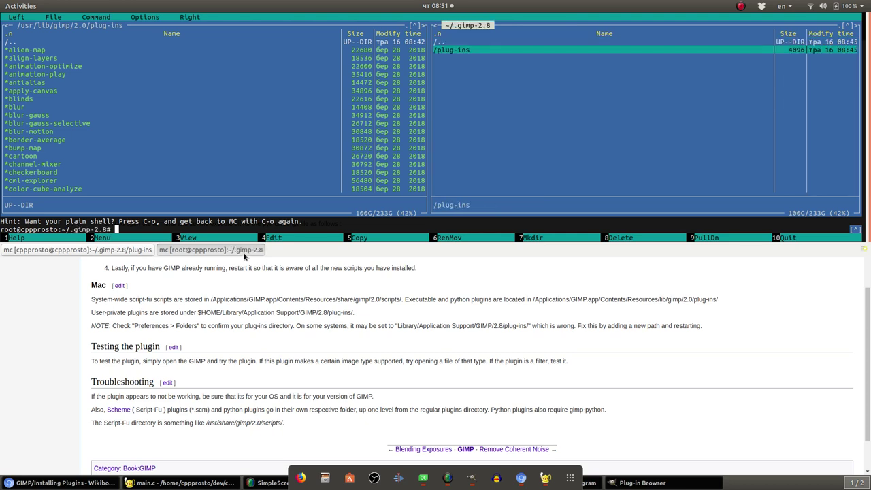
key("Return")
key("Down")
Step: Attempt copying main with F5, then hide the terminal and bring up GIMP's Plug-in Browser
key("F5")
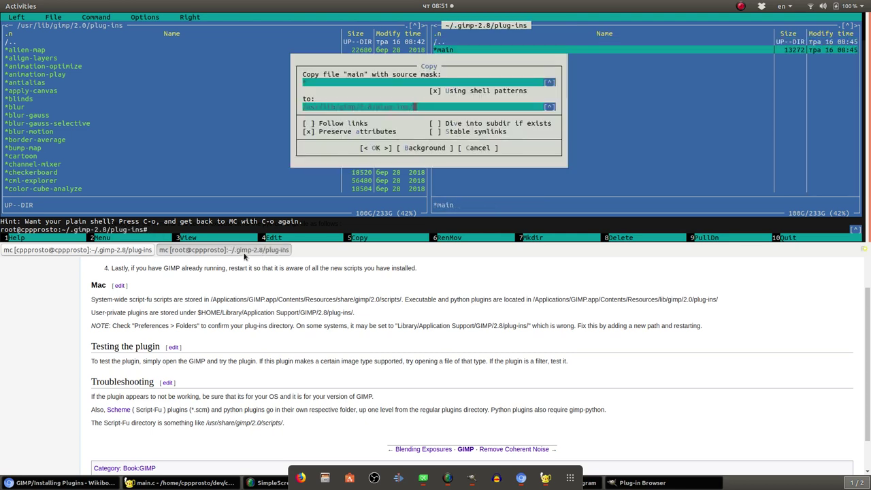
key("Return")
key("Tab")
left_click(245, 256)
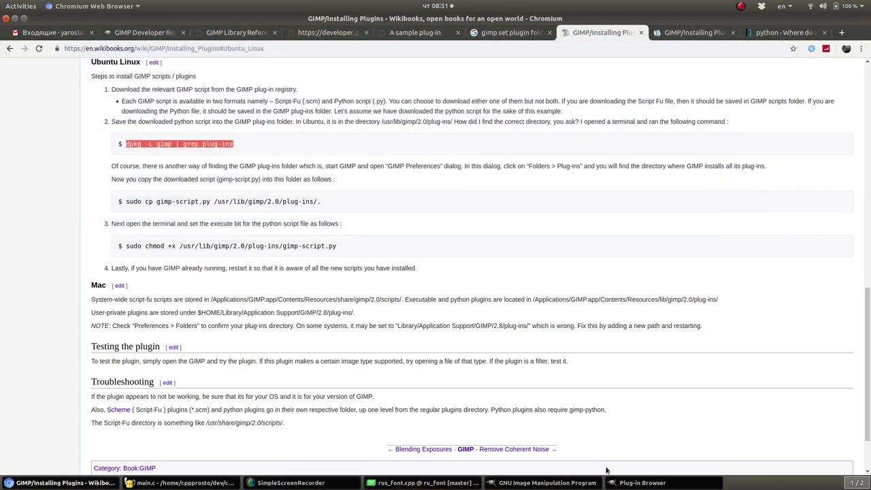
left_click(637, 483)
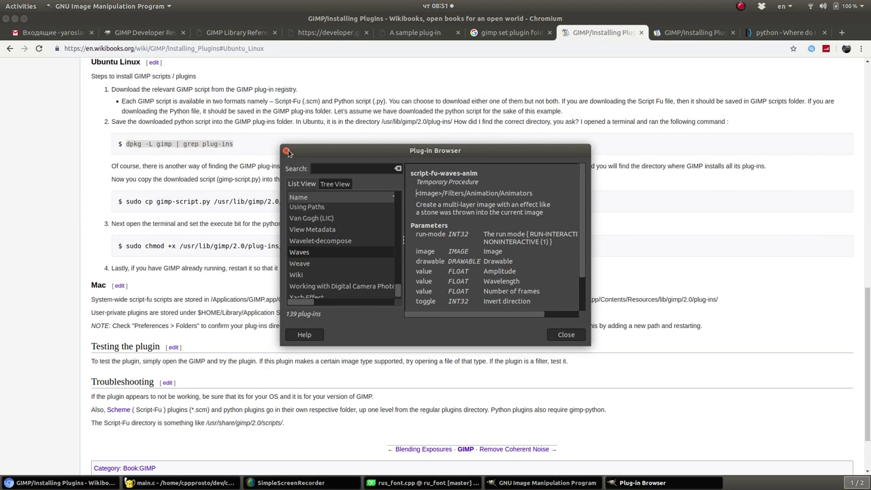
Step: Close the Plug-in Browser, restart GIMP, and check the Filters menu for the plug-in
left_click(286, 150)
left_click(545, 482)
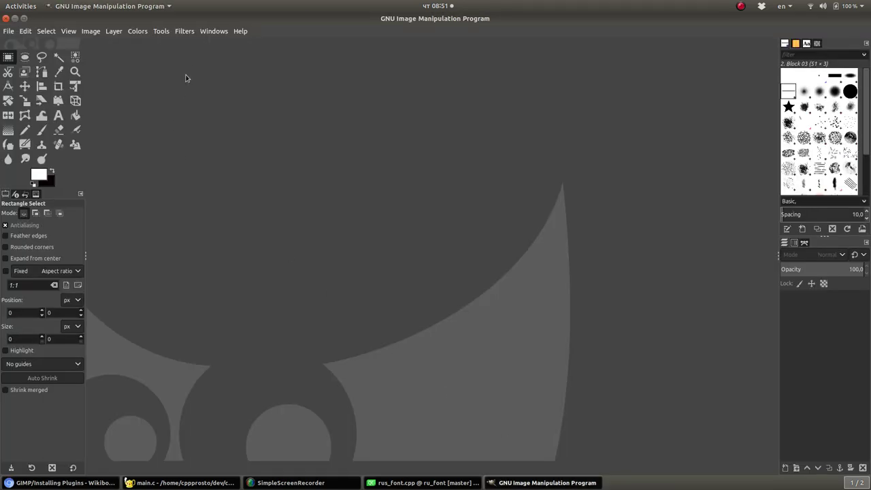
left_click(6, 17)
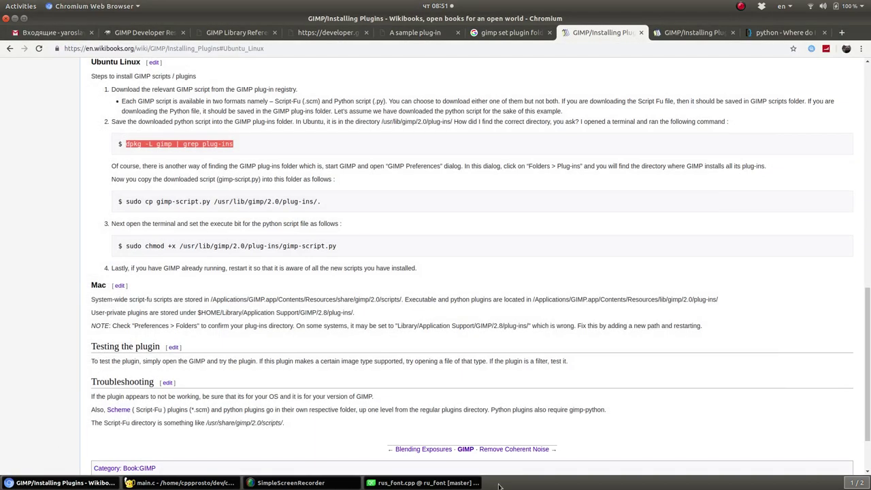
left_click(471, 478)
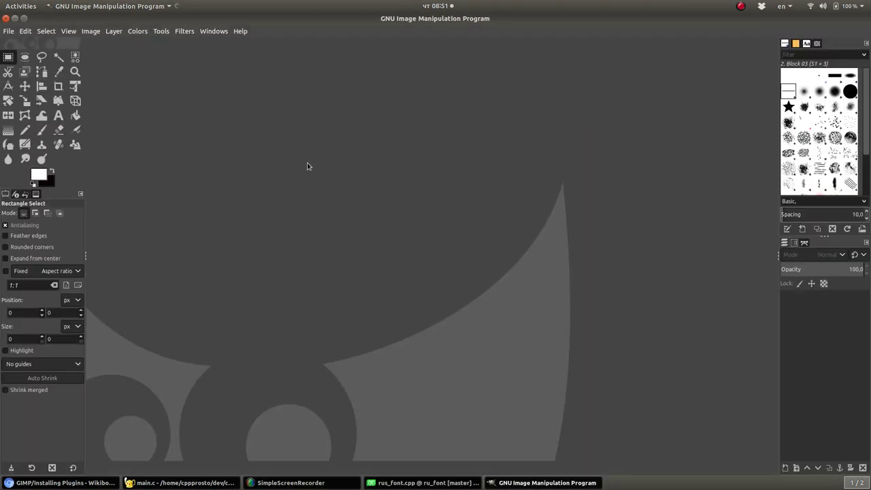
left_click(207, 32)
mouse_move(184, 31)
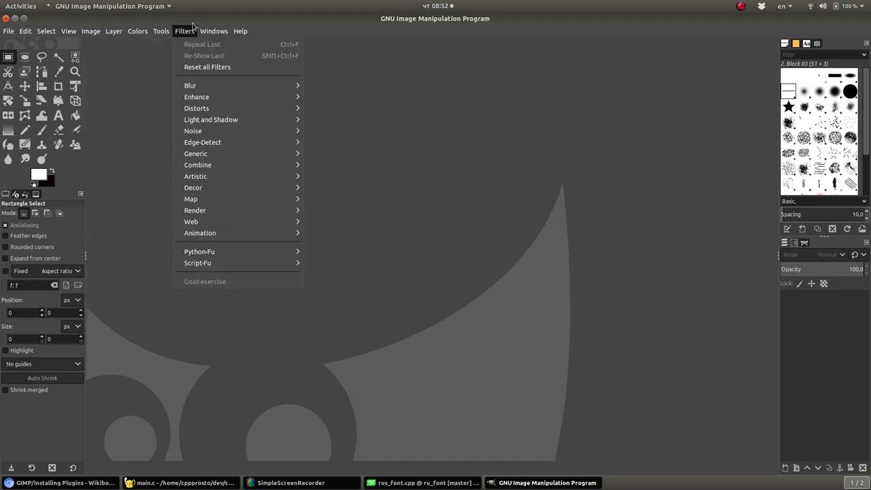
left_click(430, 163)
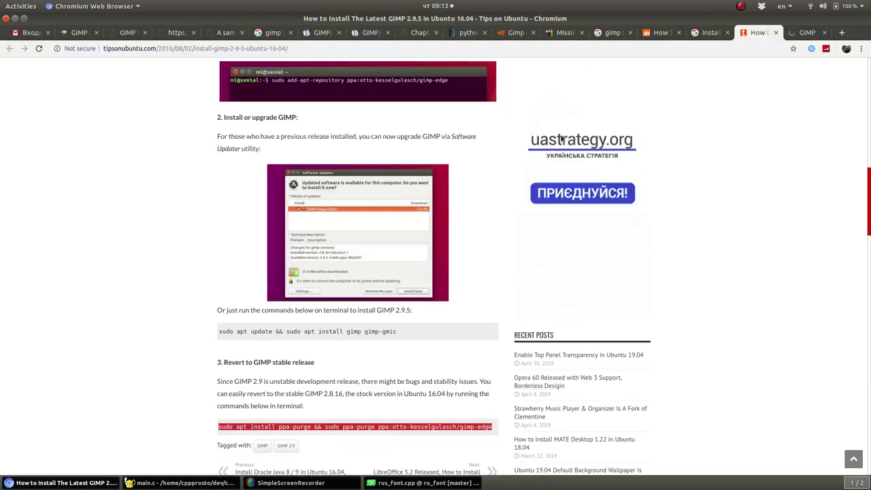
scroll(538, 227, "up", 3)
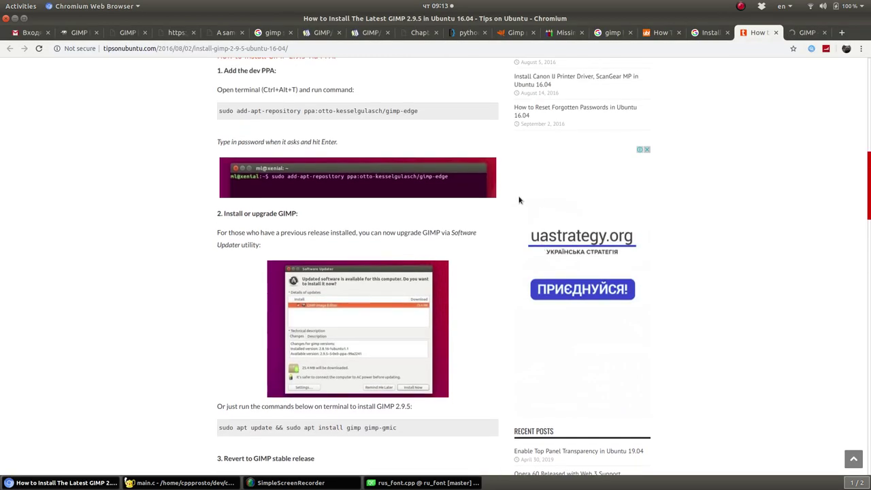
scroll(463, 197, "up", 4)
scroll(401, 196, "up", 6)
scroll(402, 196, "up", 4)
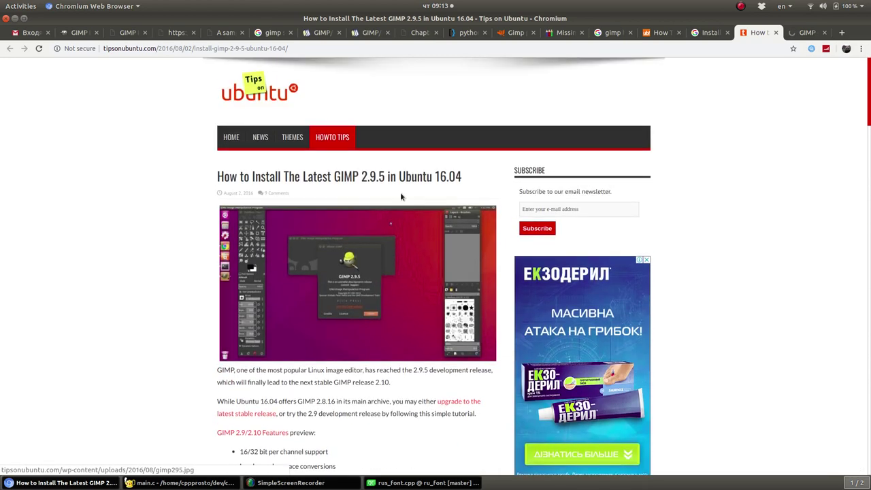
scroll(402, 183, "down", 5)
scroll(418, 189, "down", 5)
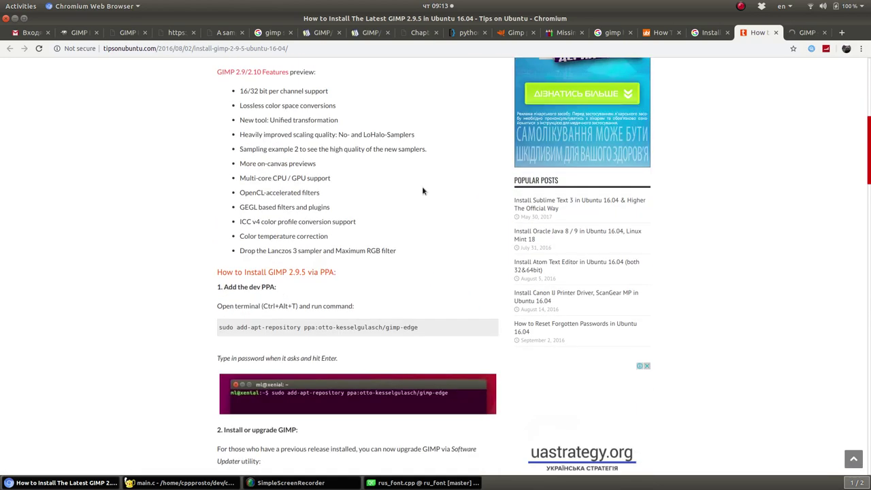
mouse_move(553, 482)
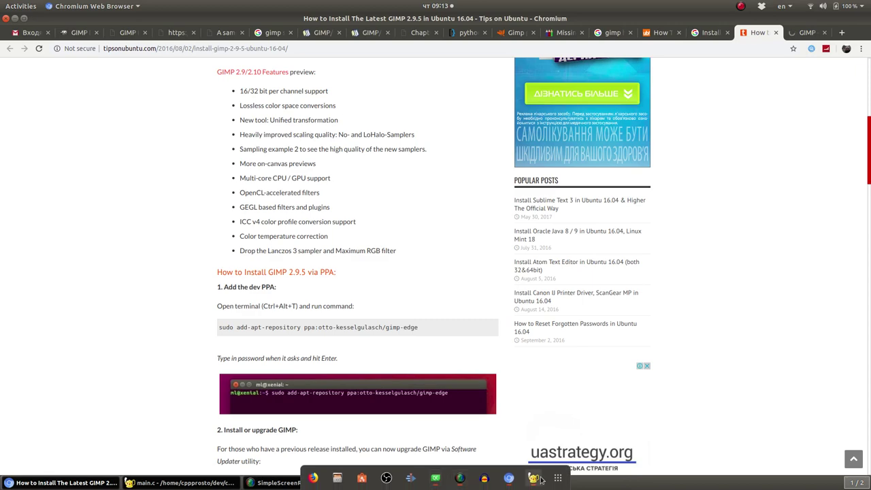
scroll(381, 306, "down", 3)
scroll(334, 353, "down", 6)
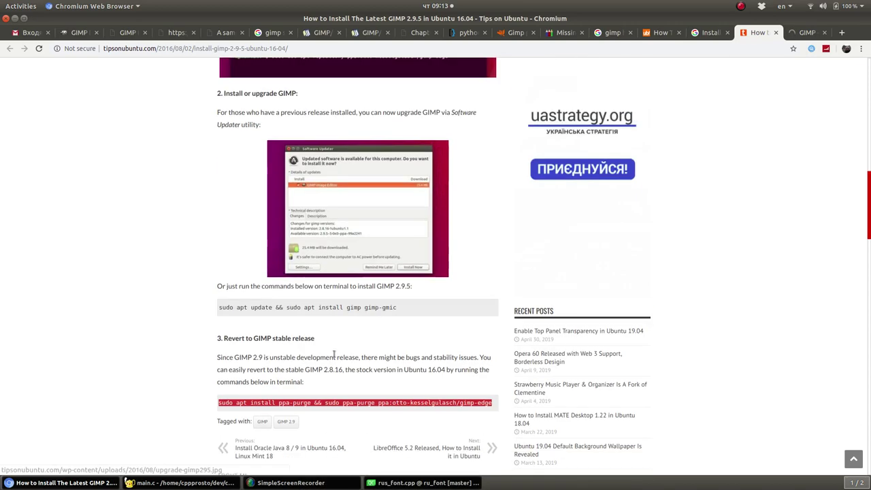
left_click_drag(217, 362, 264, 358)
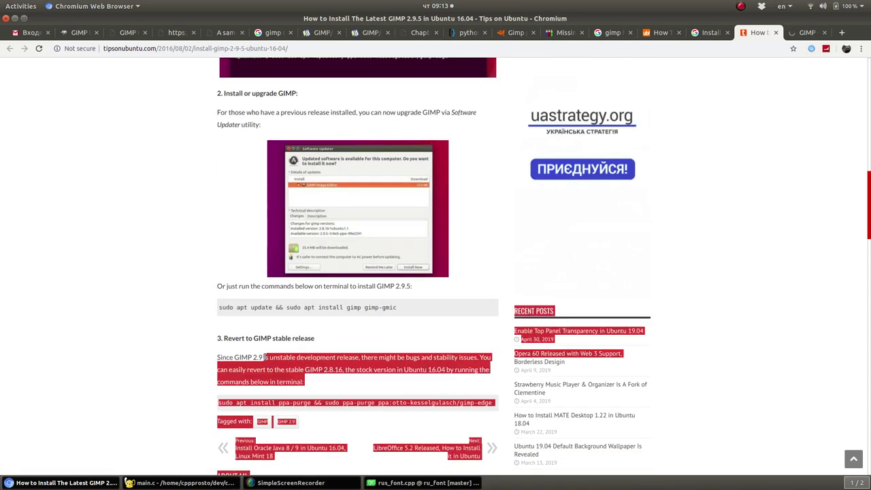
left_click(264, 357)
Step: Launch GIMP from the Show Applications search for 'gimp'
double_click(258, 358)
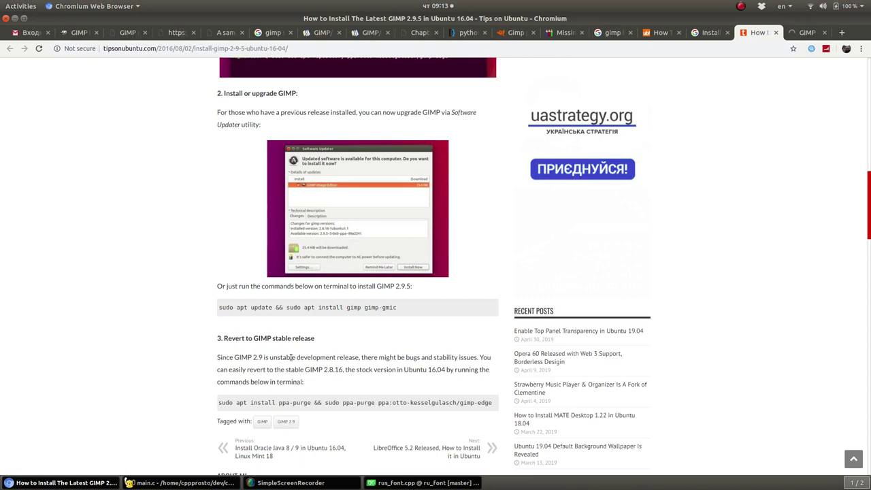
left_click(258, 358)
left_click(557, 480)
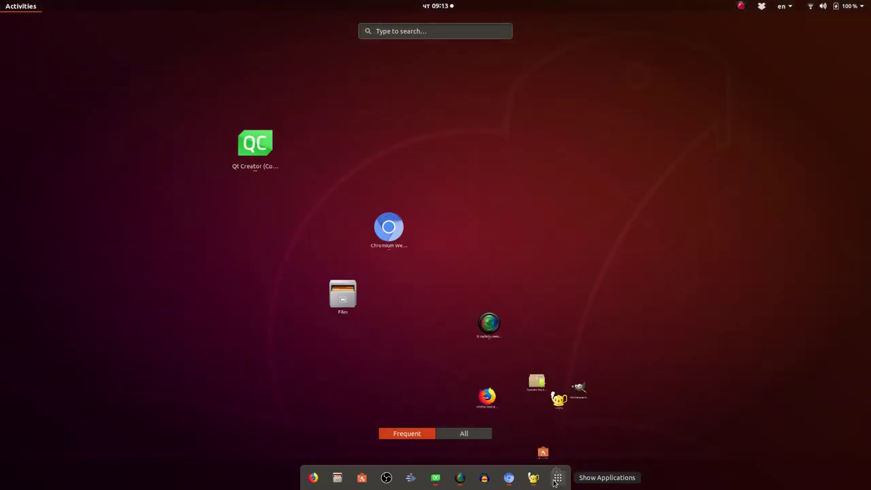
type("gimp")
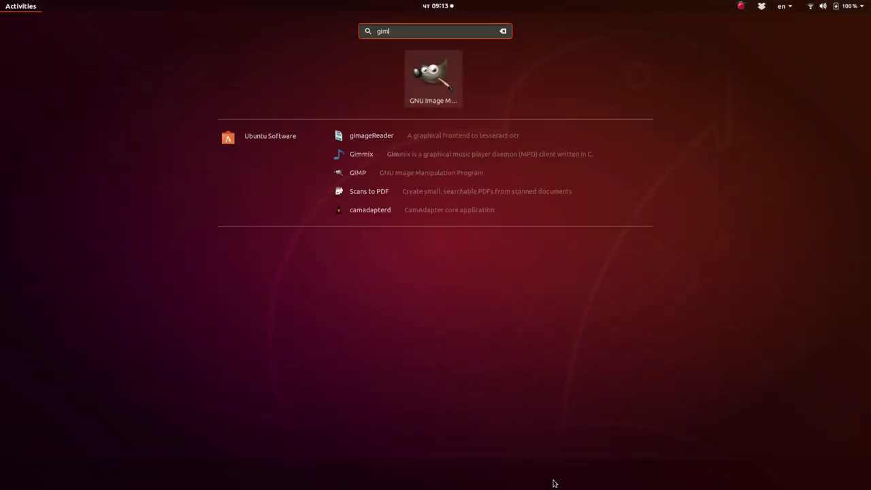
left_click(433, 87)
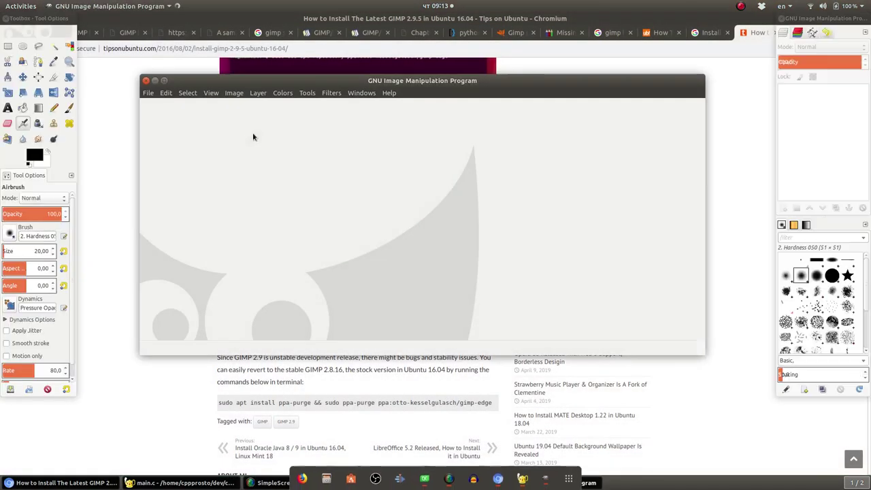
Step: Scroll the Chromium article back to its top and select, then deselect, its title
left_click(340, 367)
scroll(340, 368, "up", 5)
scroll(340, 367, "up", 3)
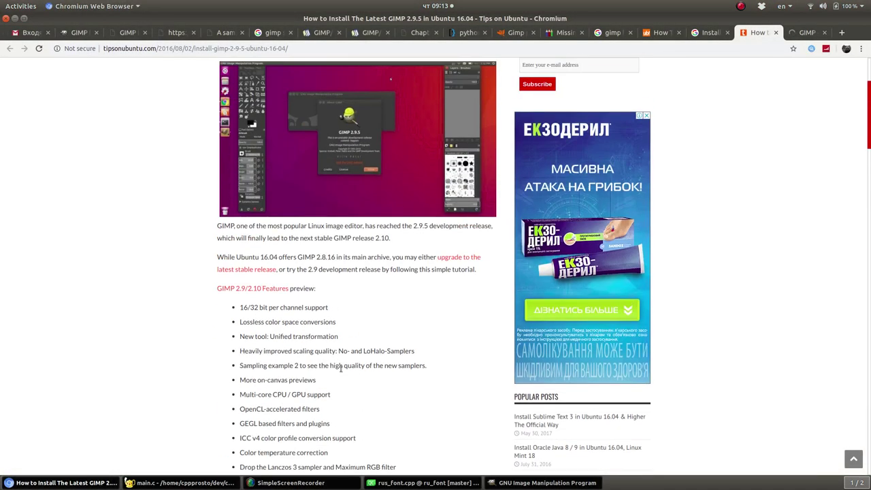
scroll(339, 368, "up", 2)
left_click_drag(218, 176, 428, 177)
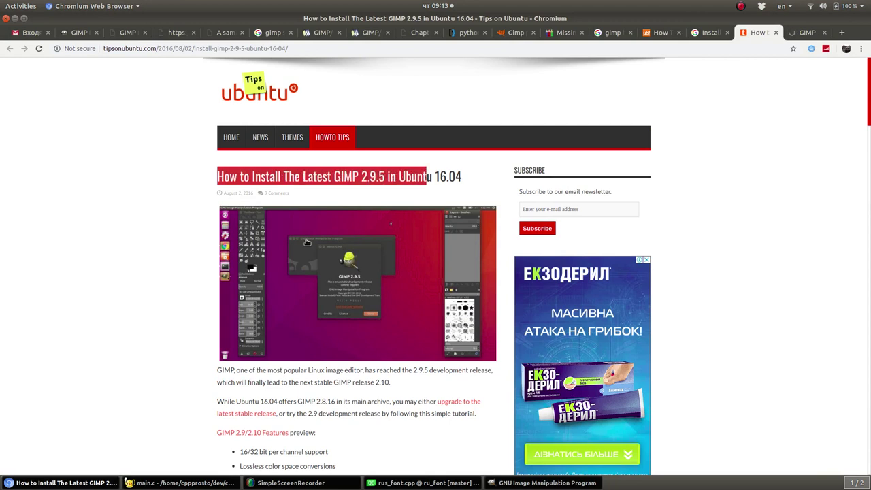
left_click(325, 403)
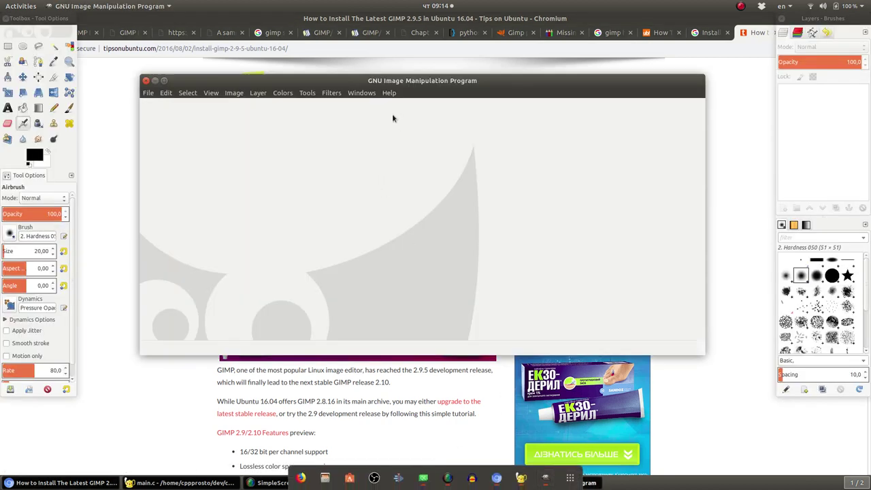
Step: Confirm GIMP version 2.8.22 in Help > About, browse Filters, then drop down the terminal
left_click(391, 93)
mouse_move(408, 184)
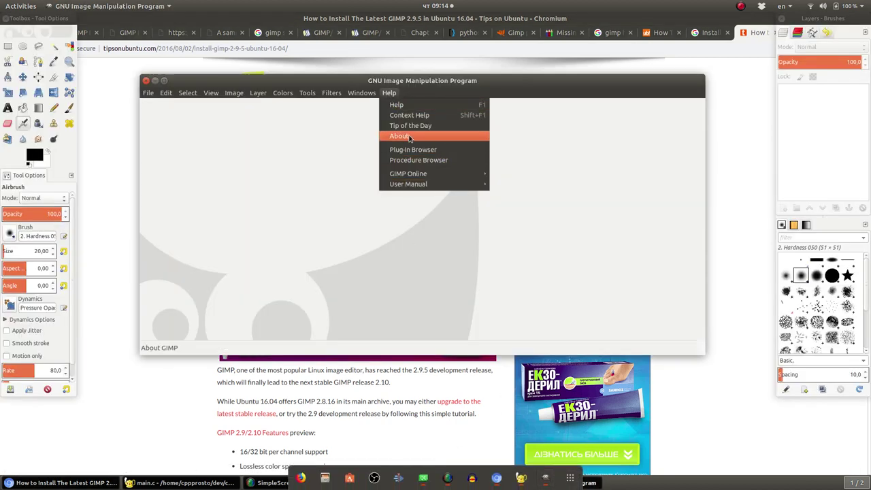
left_click(409, 137)
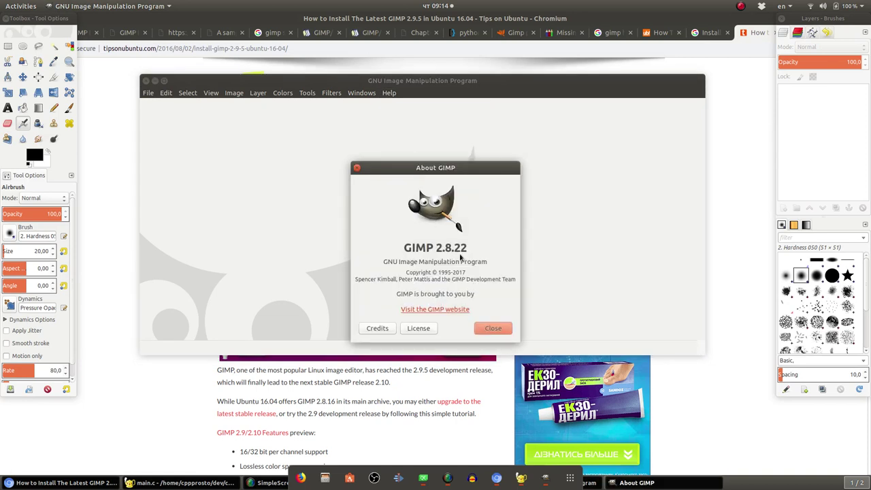
key("Escape")
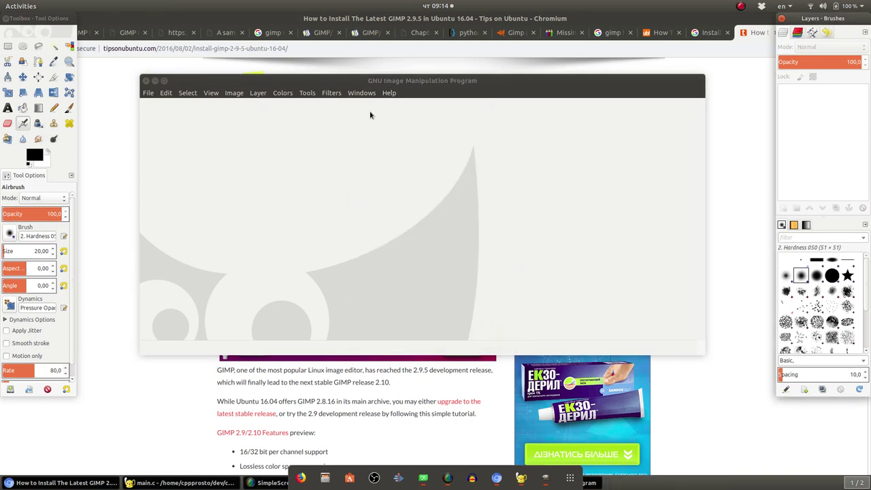
left_click(332, 94)
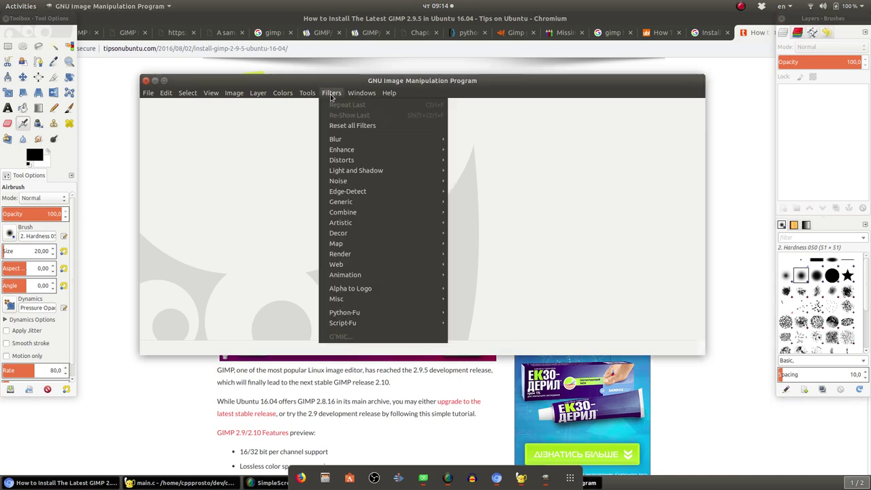
left_click(564, 69)
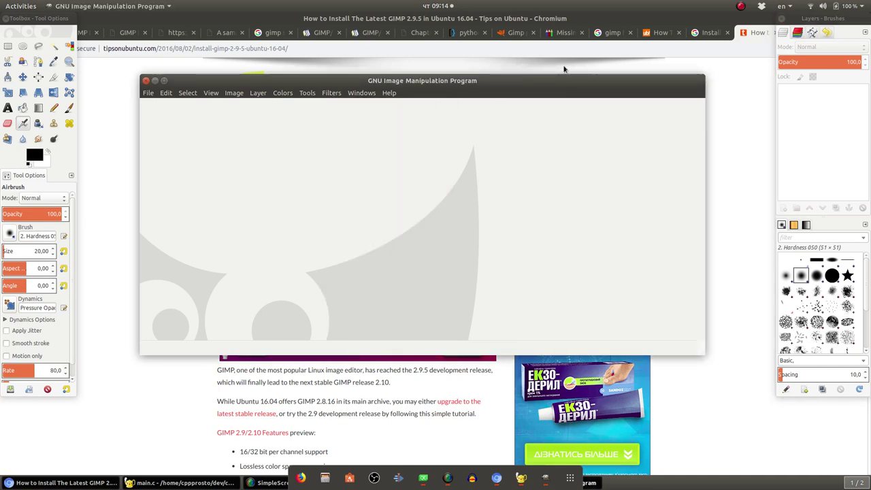
key("F12")
Step: Close the extra shell tab and the plug-ins file manager tab in the drop-down terminal
key("Return")
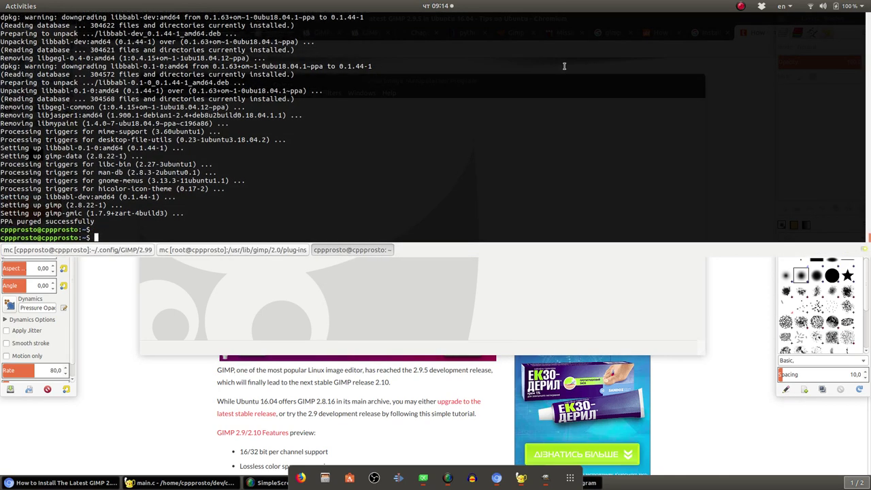
right_click(350, 250)
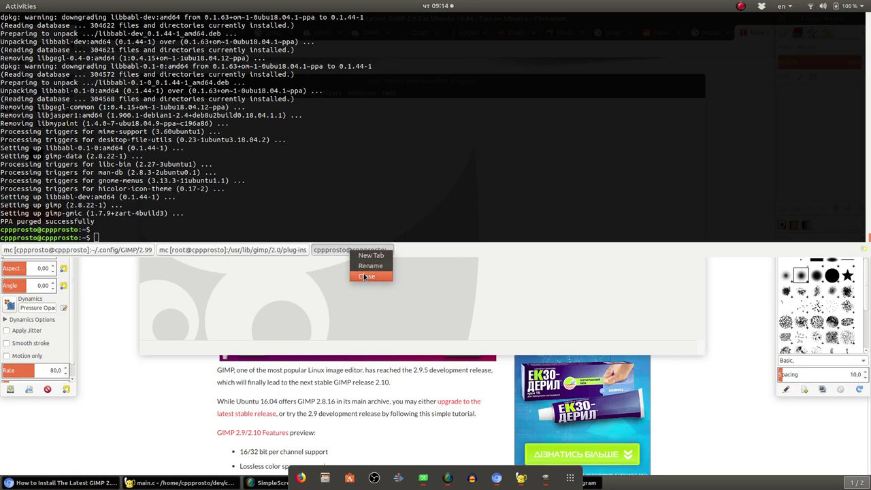
left_click(368, 276)
left_click(117, 249)
left_click(170, 250)
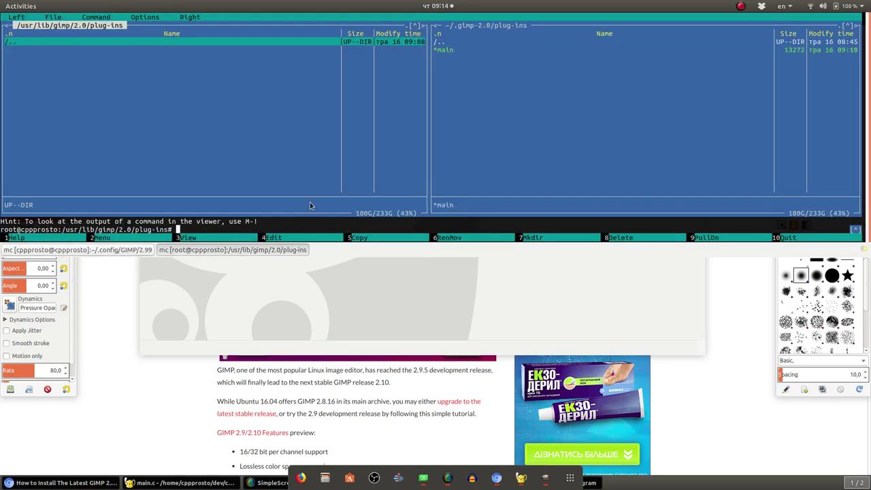
right_click(242, 253)
left_click(249, 281)
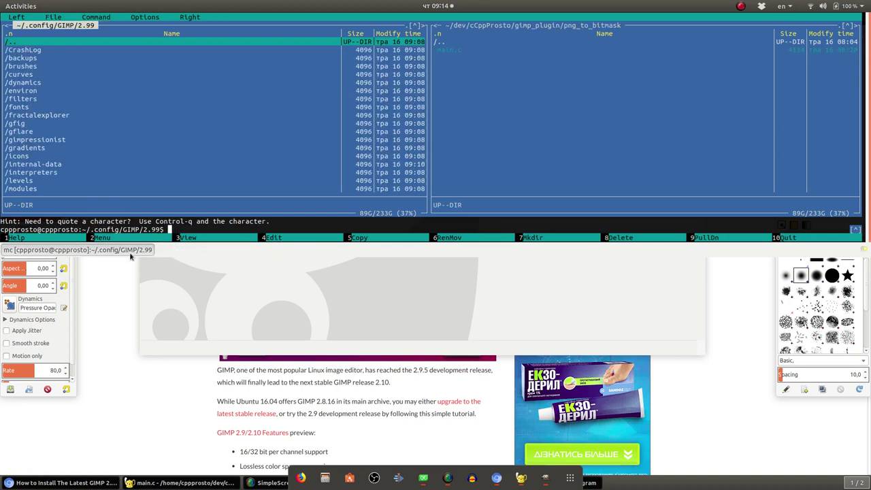
Step: Rerun gimptool-2.0 --install main.c from gimp_plugin, then hide the terminal
left_click(484, 108)
key("Tab")
key("Tab")
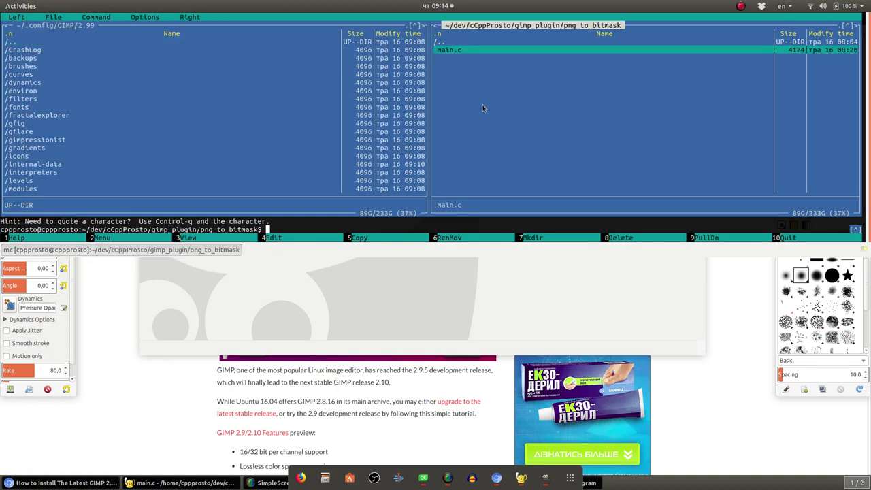
key("Up")
key("Return")
key("Return")
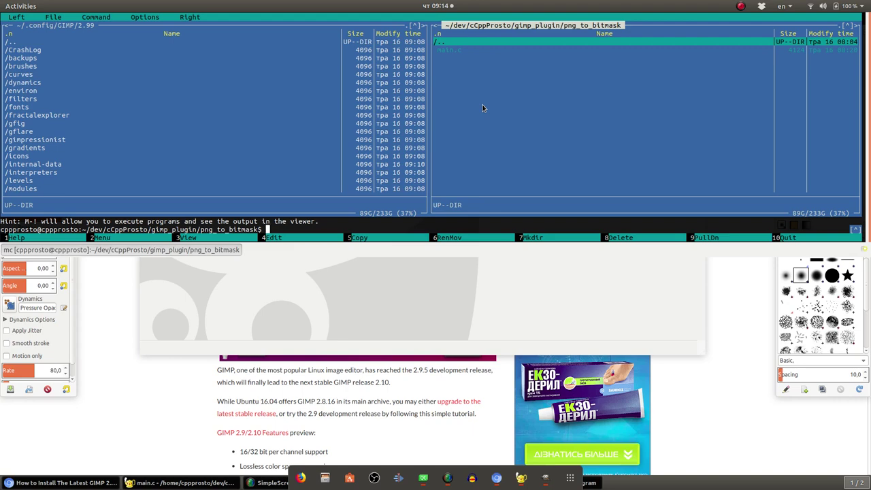
key("ctrl+o")
key("Up")
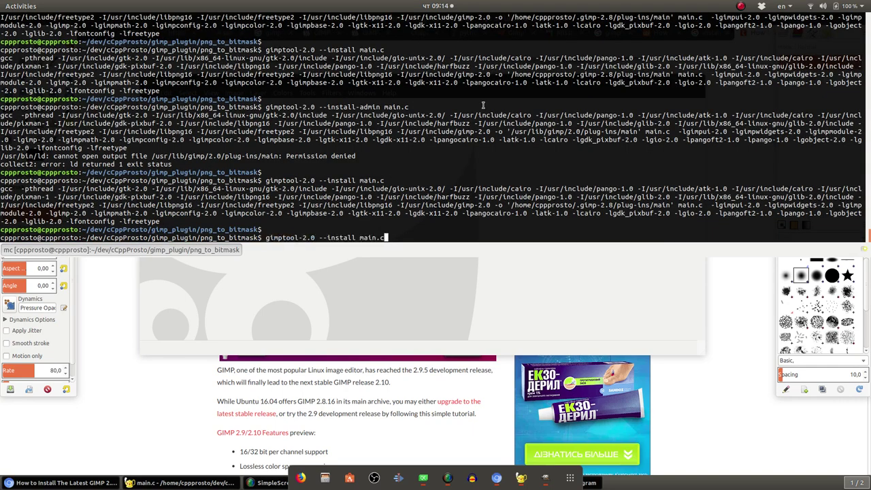
key("Return")
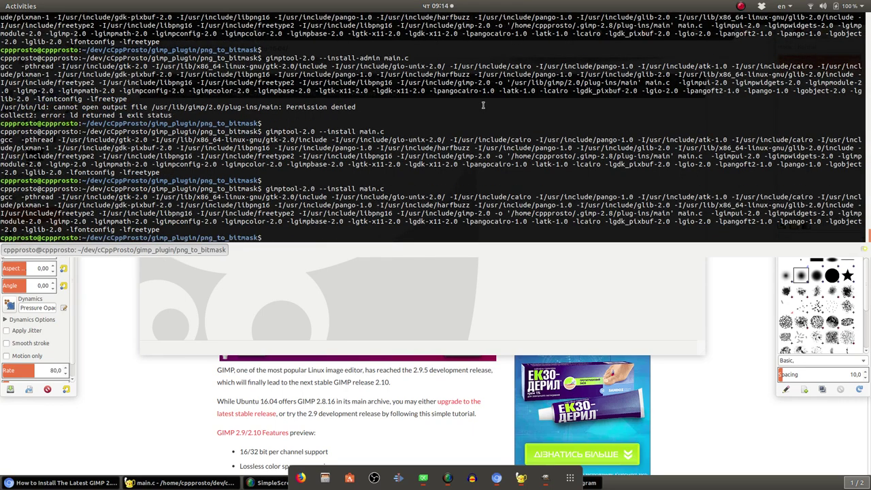
key("F12")
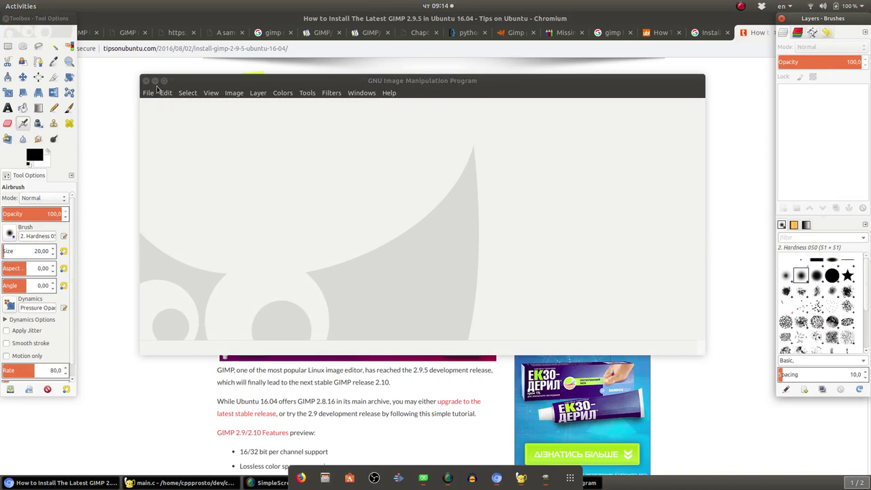
Step: Quit GIMP and relaunch it from the Activities search for 'gimp'
left_click(145, 81)
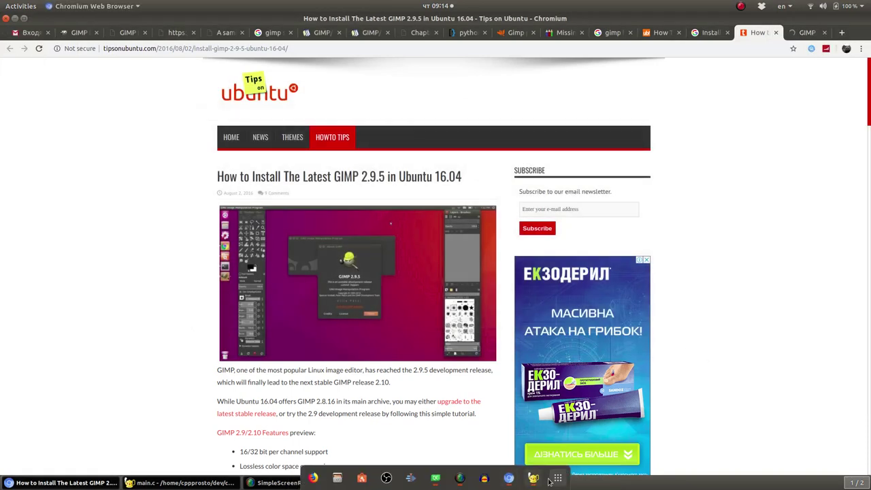
left_click(557, 478)
type("gi")
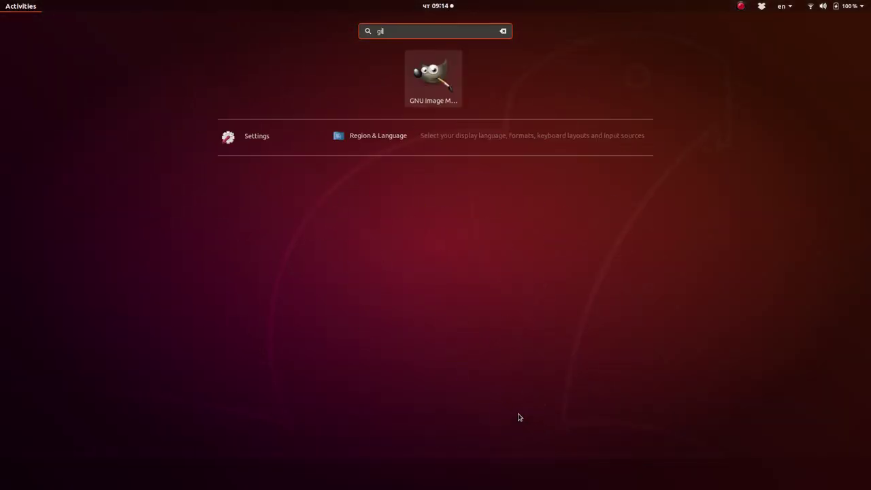
type("mp")
left_click(431, 89)
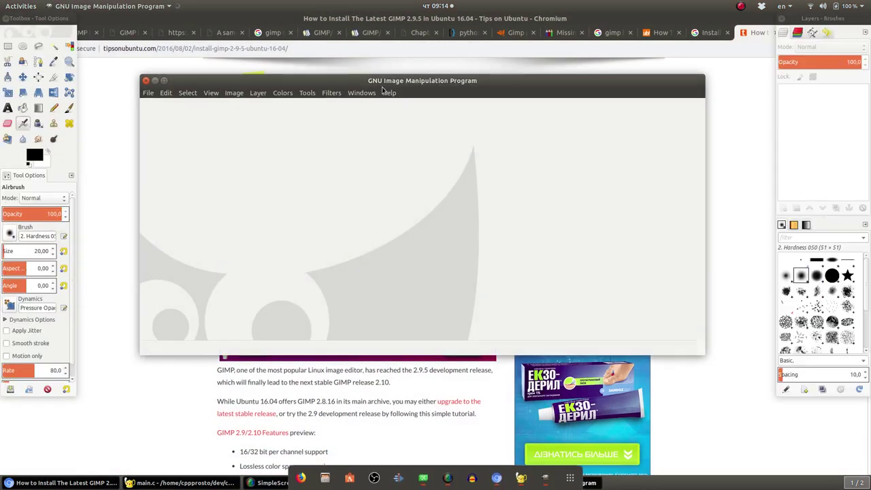
Step: Verify Filters > Misc > PNG to bitmask exists, then start File > Open
left_click(363, 94)
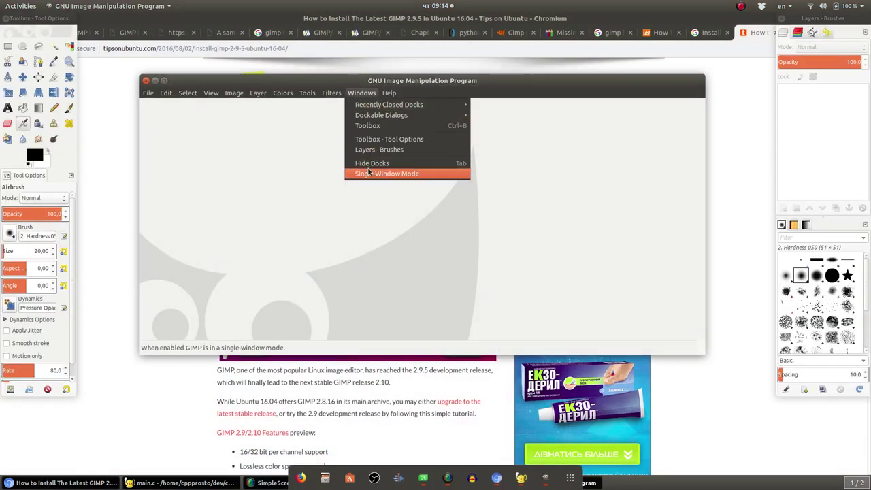
mouse_move(332, 93)
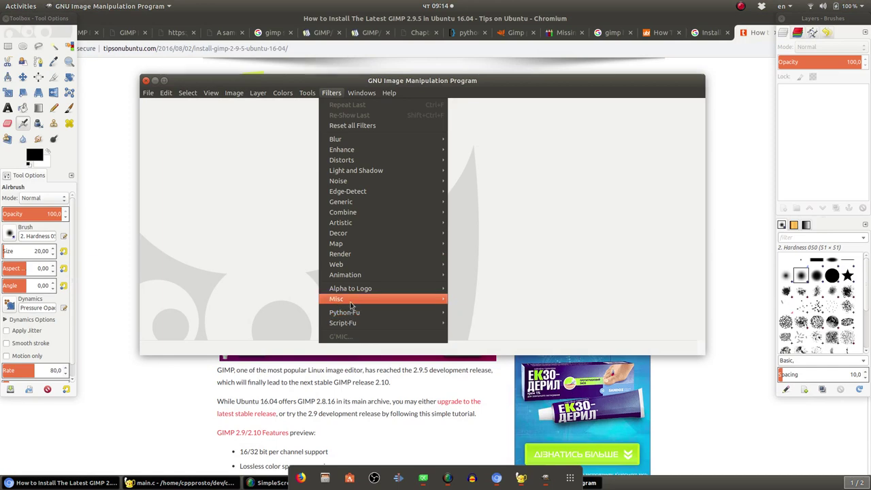
mouse_move(336, 299)
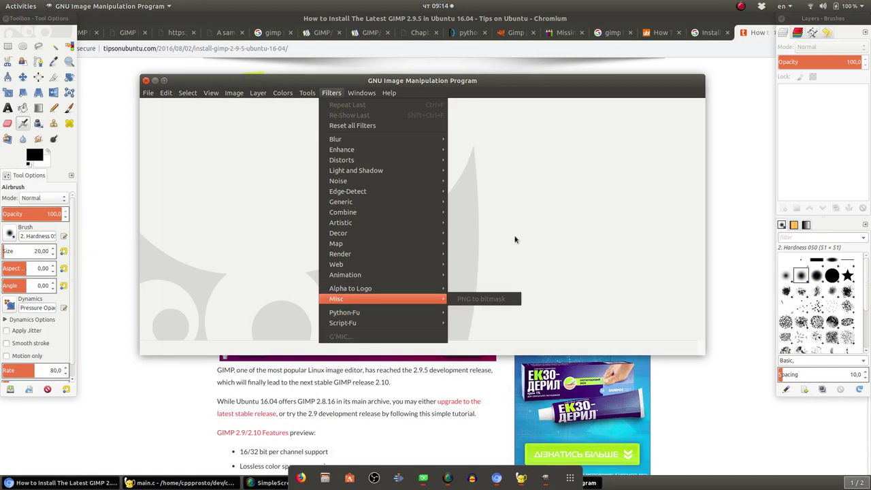
left_click(515, 240)
left_click(148, 92)
left_click(175, 127)
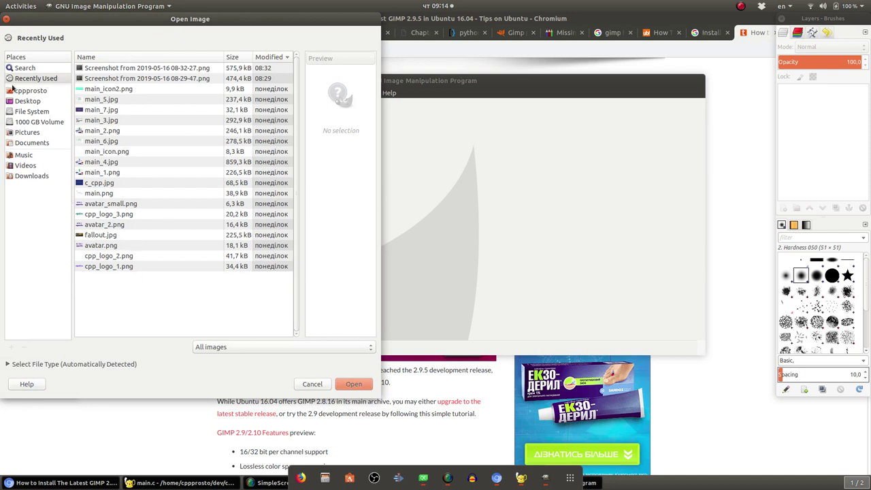
Step: Open font_2.png from dev/cCppProsto/projectsForBackground/ru_font/pics
left_click(21, 93)
double_click(88, 88)
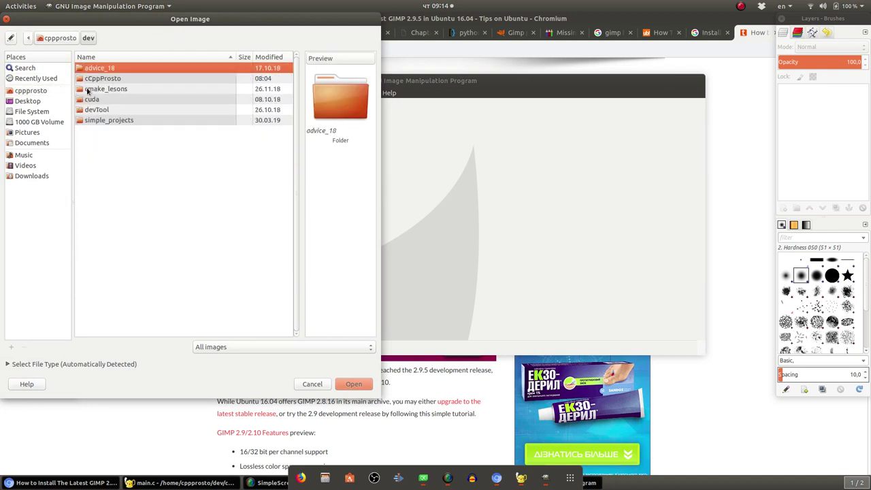
double_click(100, 79)
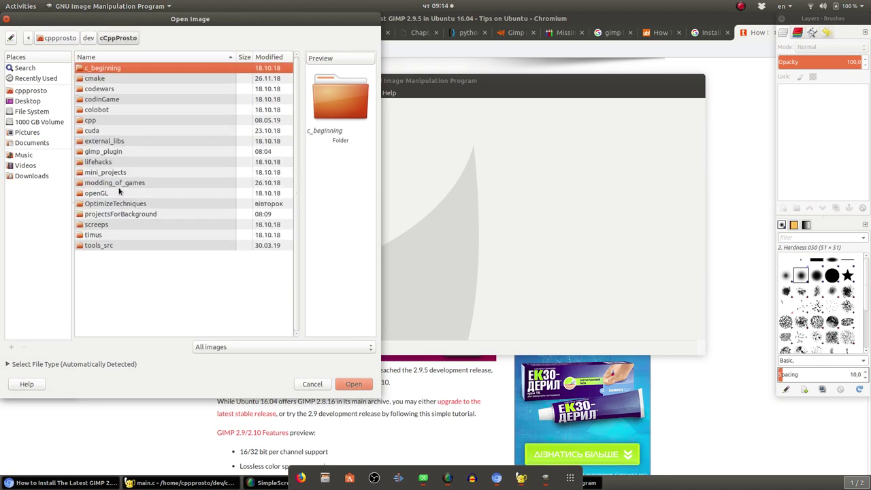
double_click(109, 214)
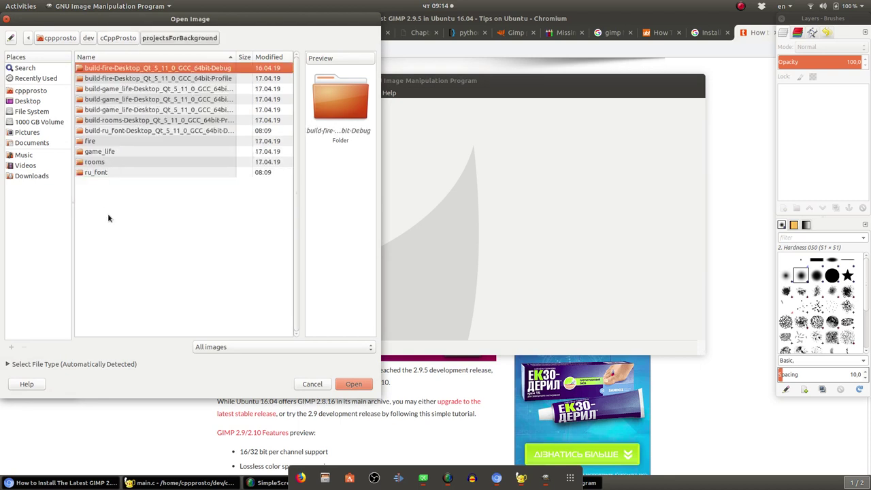
double_click(99, 173)
double_click(116, 71)
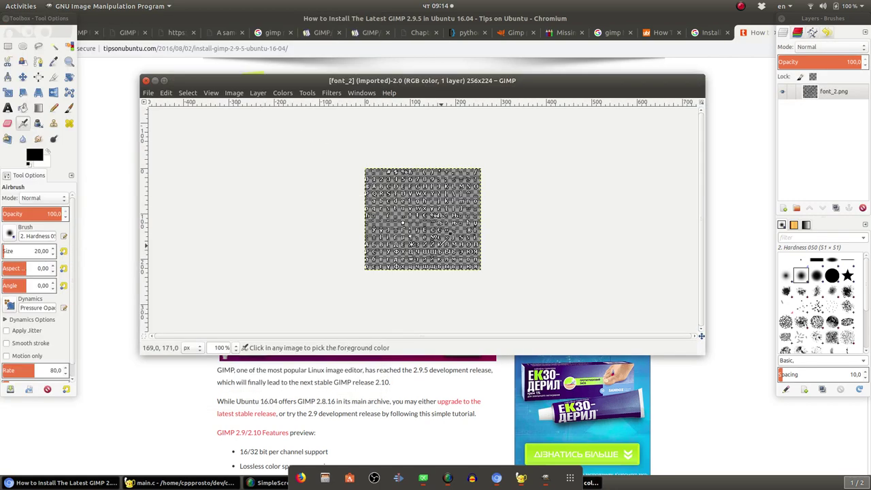
Step: Enlarge and reposition the image window, then zoom in on the Ф glyph
scroll(435, 231, "up", 5, "ctrl")
scroll(436, 235, "down", 1, "ctrl")
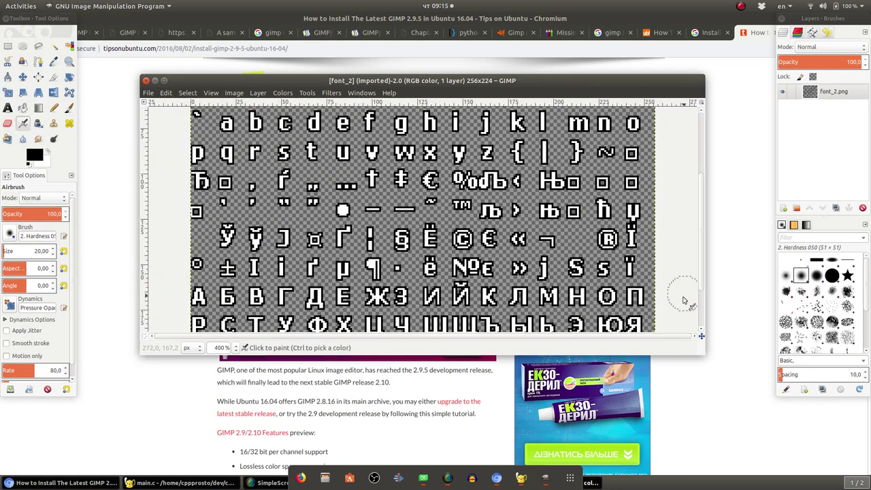
left_click_drag(705, 354, 805, 479)
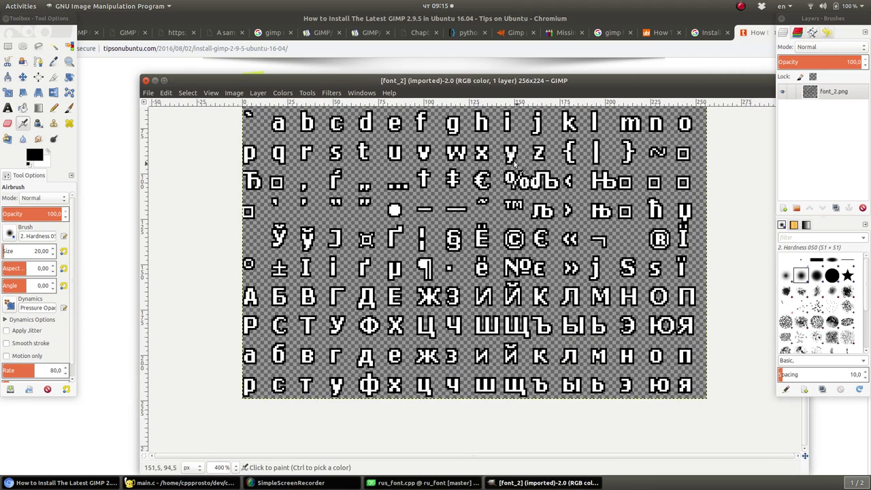
left_click_drag(470, 80, 449, 48)
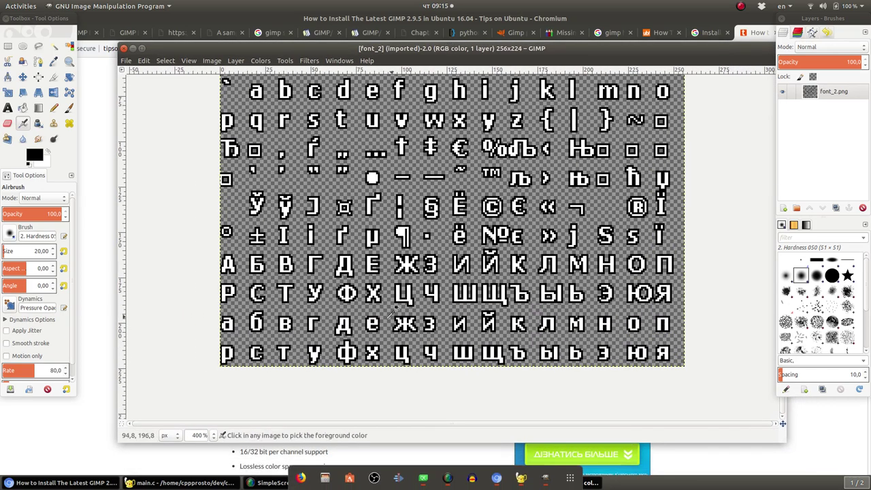
scroll(328, 296, "up", 3, "ctrl")
scroll(254, 282, "up", 2, "ctrl")
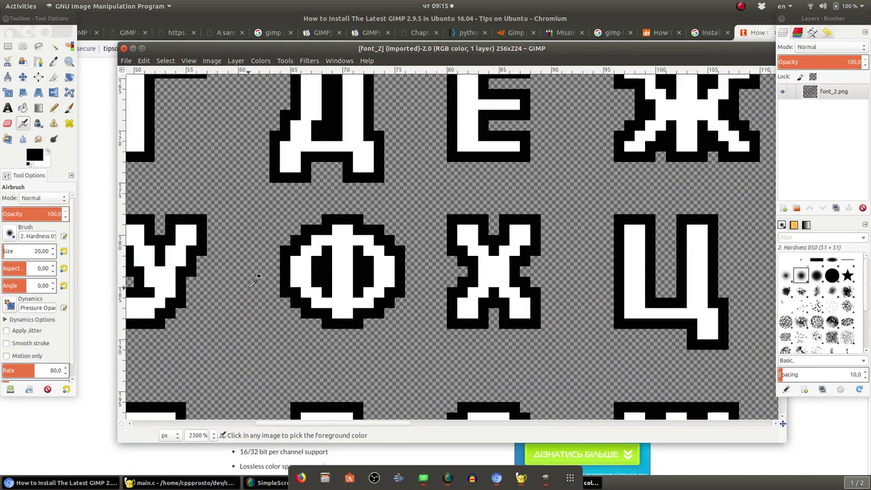
scroll(254, 283, "down", 4, "ctrl")
scroll(255, 281, "up", 6, "ctrl")
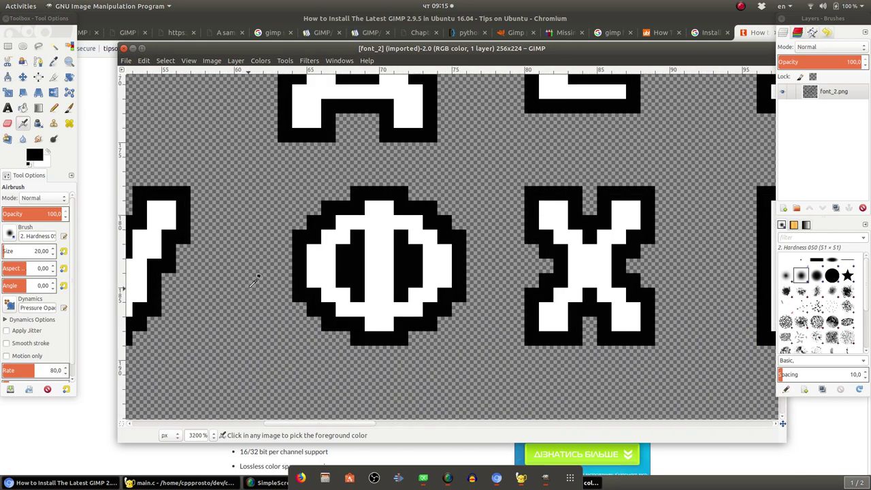
Step: Copy a 14×12 rectangular selection around the Ф glyph in font_2.png
left_click(7, 46)
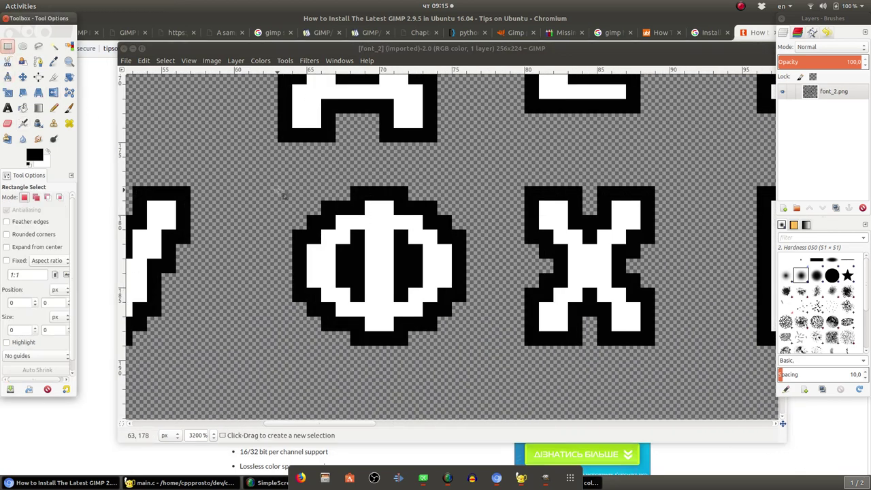
left_click_drag(281, 179, 480, 345)
key("ctrl+c")
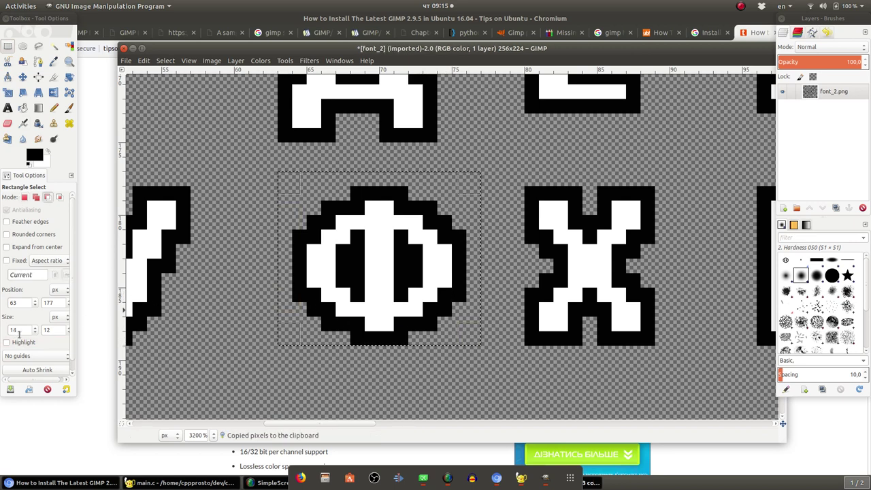
Step: Create a new 14×12 image filled with transparency
key("ctrl+n")
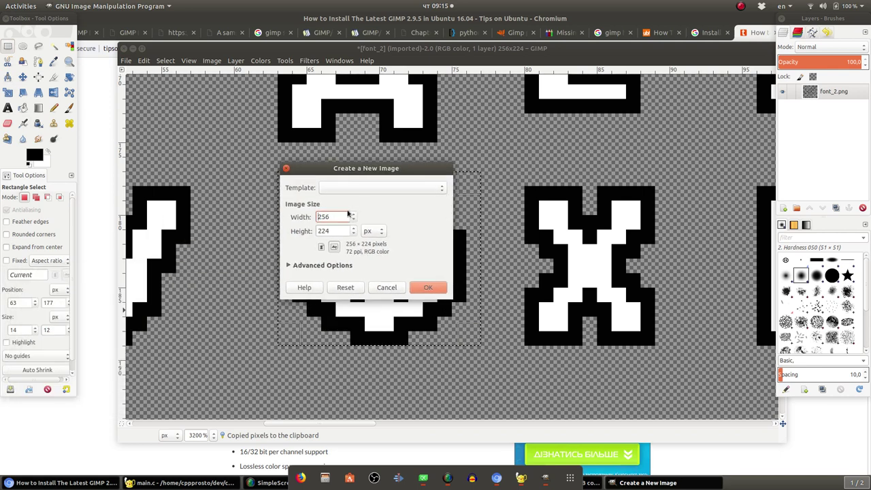
type("1")
key("Tab")
type("1")
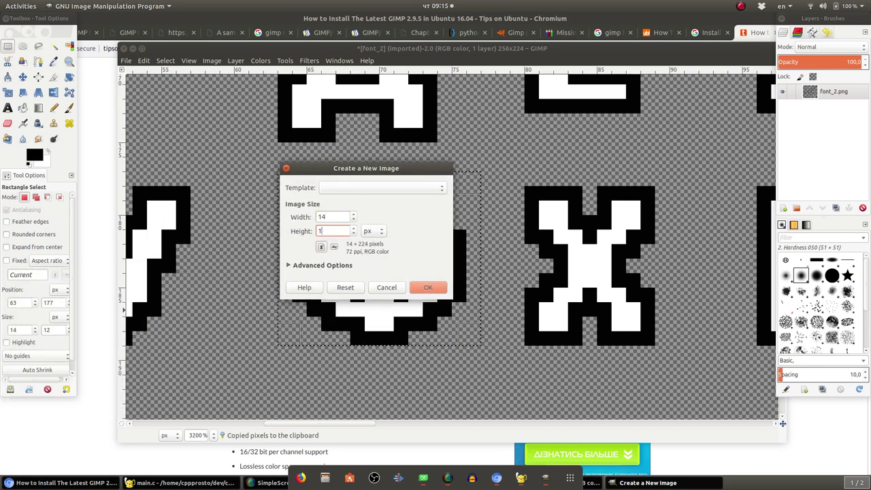
left_click(311, 266)
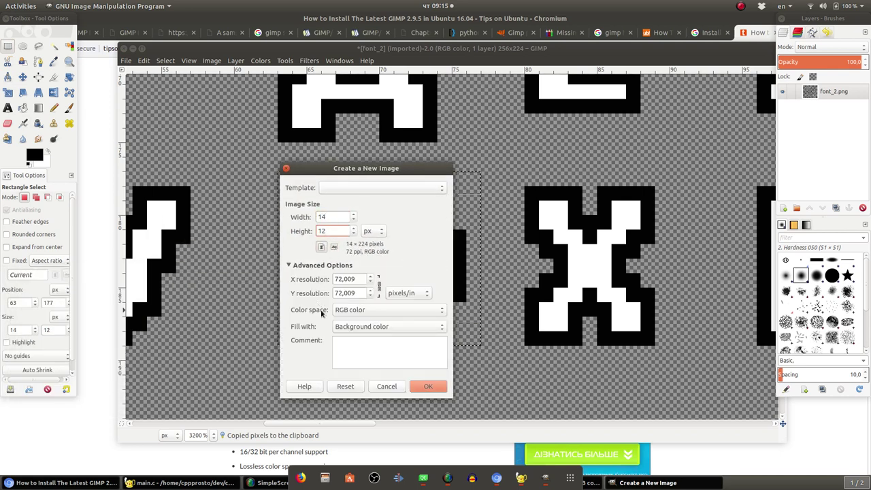
left_click(408, 327)
left_click(418, 353)
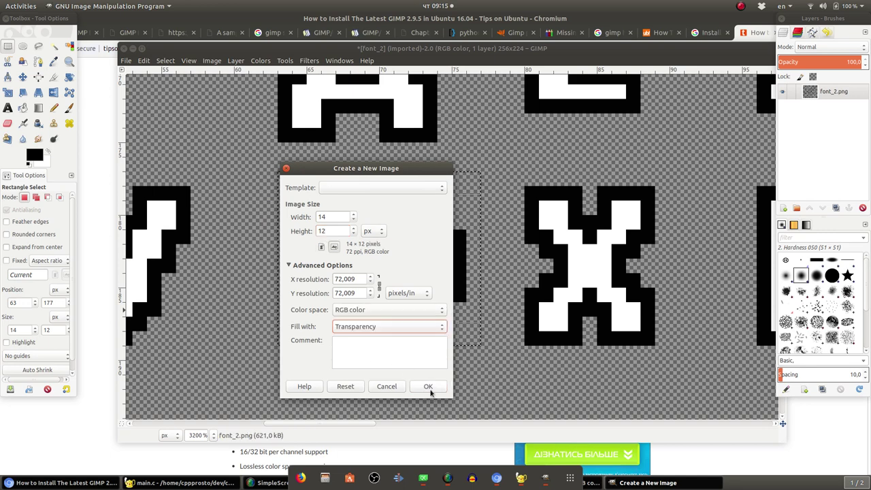
left_click(428, 386)
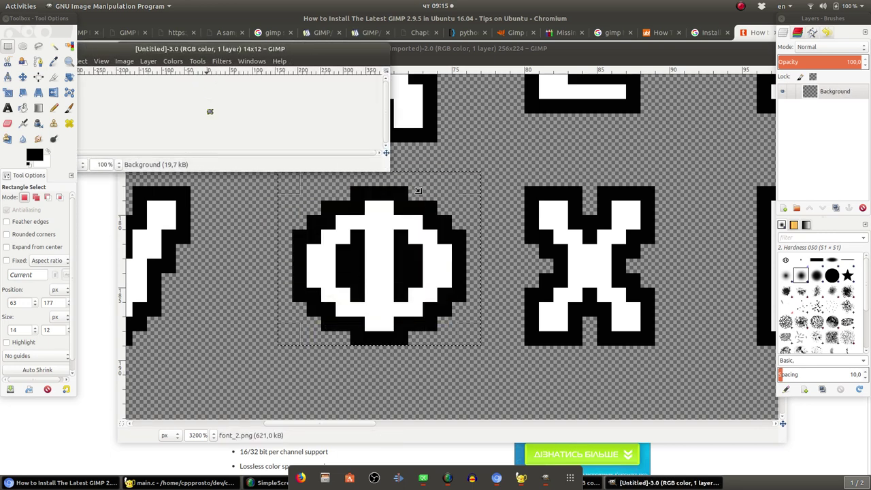
Step: Paste the Ф glyph into the new image and enlarge its window
scroll(314, 191, "up", 8)
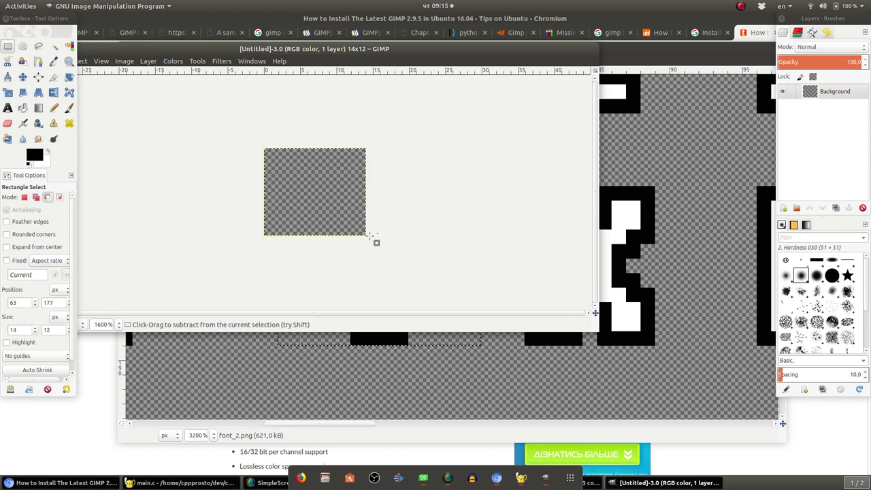
key("ctrl+v")
scroll(351, 193, "up", 3)
scroll(352, 192, "down", 2)
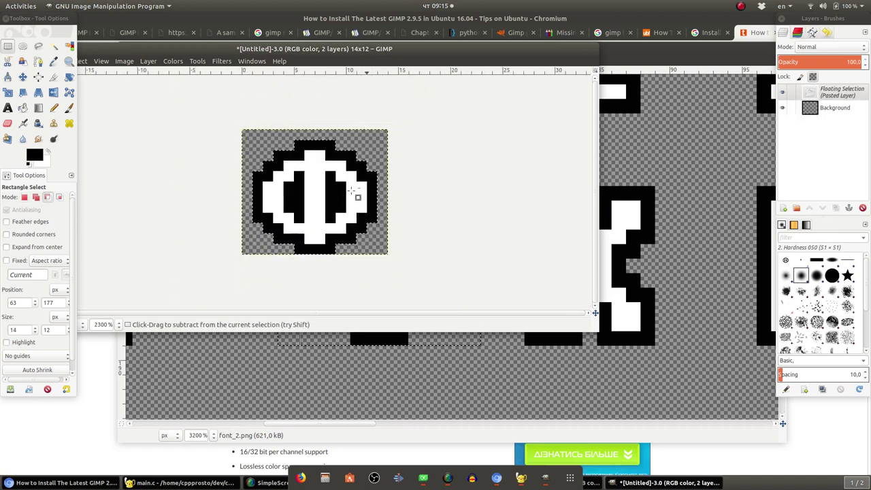
left_click_drag(597, 333, 648, 374)
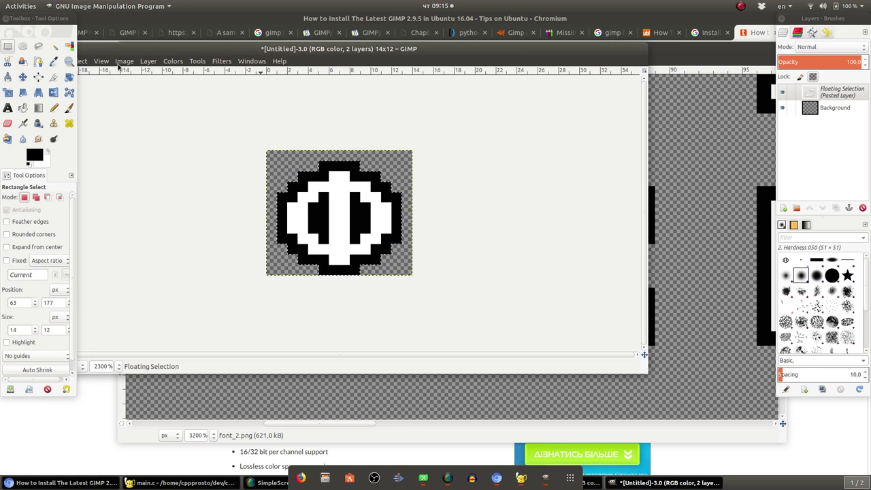
left_click(124, 60)
left_click(174, 52)
Step: Flip the pasted glyph horizontally and rotate it 180°
left_click_drag(173, 52, 233, 52)
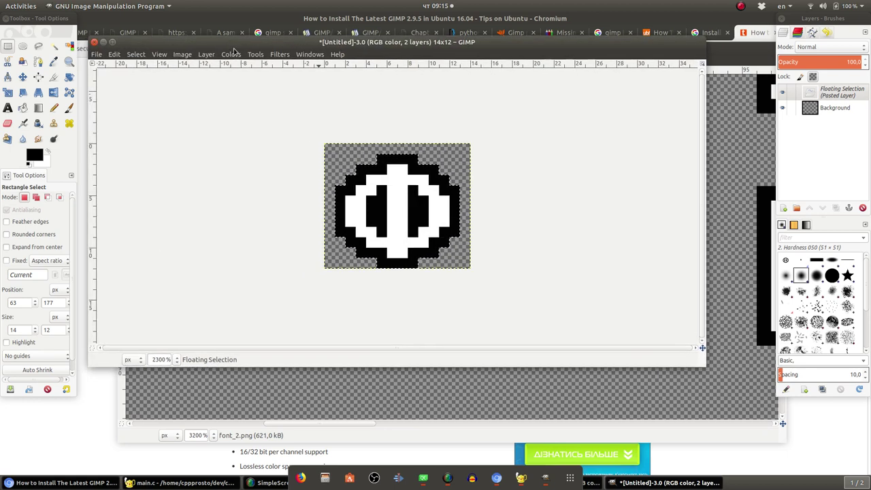
left_click(256, 56)
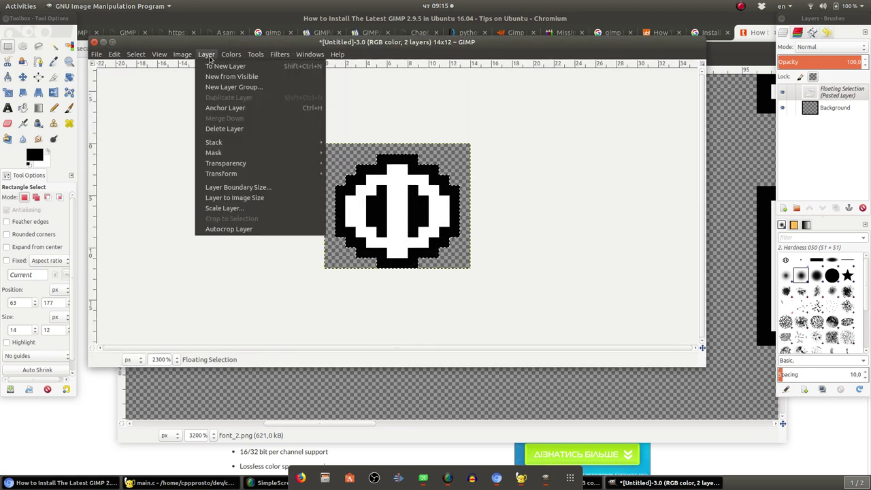
mouse_move(196, 87)
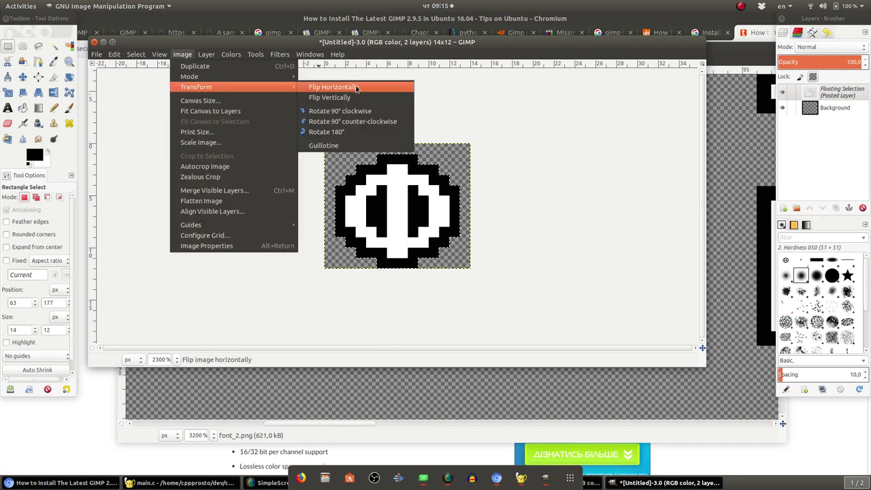
left_click(356, 87)
left_click(183, 54)
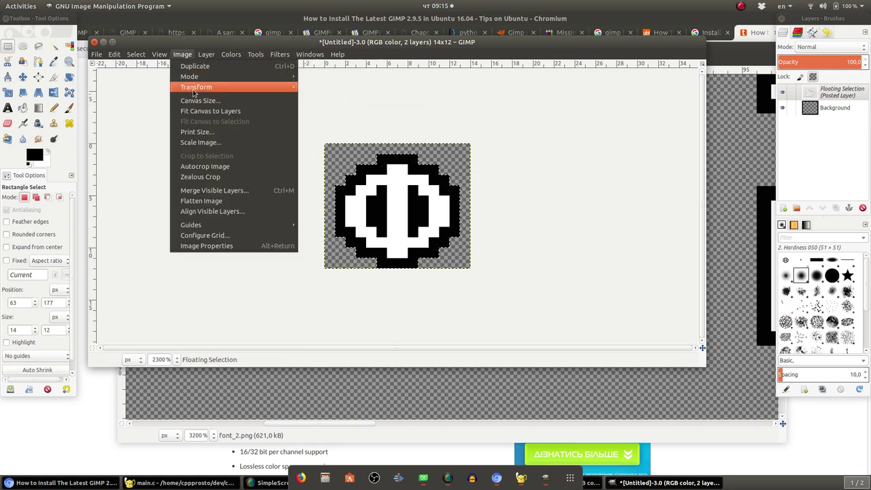
left_click(327, 132)
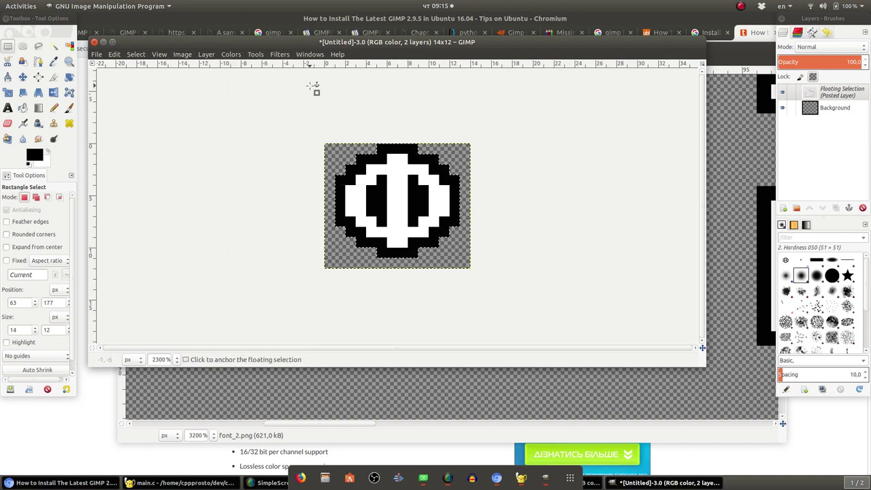
Step: Run the PNG to bitmask filter and dismiss its 'Hello, world TEST!' message
left_click(281, 55)
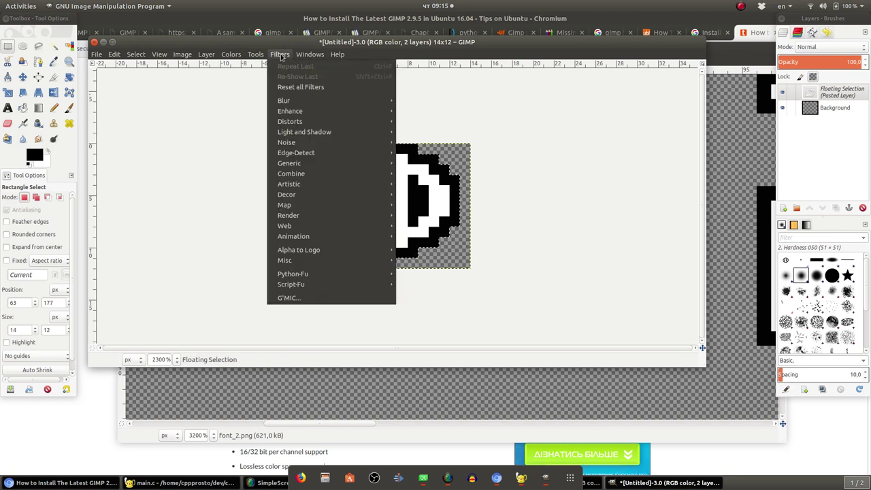
mouse_move(284, 261)
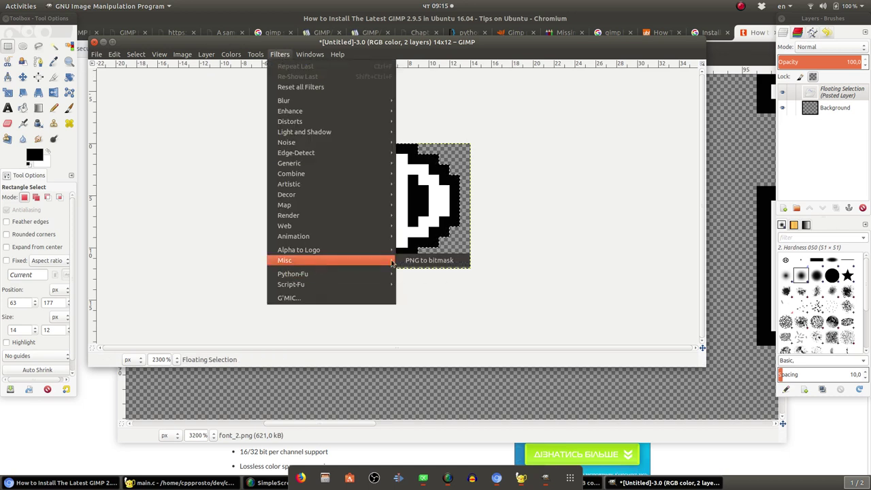
left_click(436, 262)
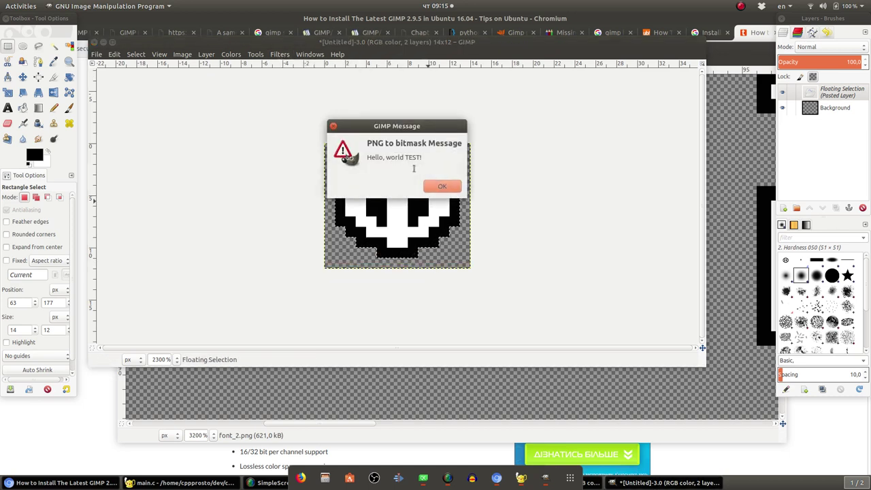
left_click(441, 186)
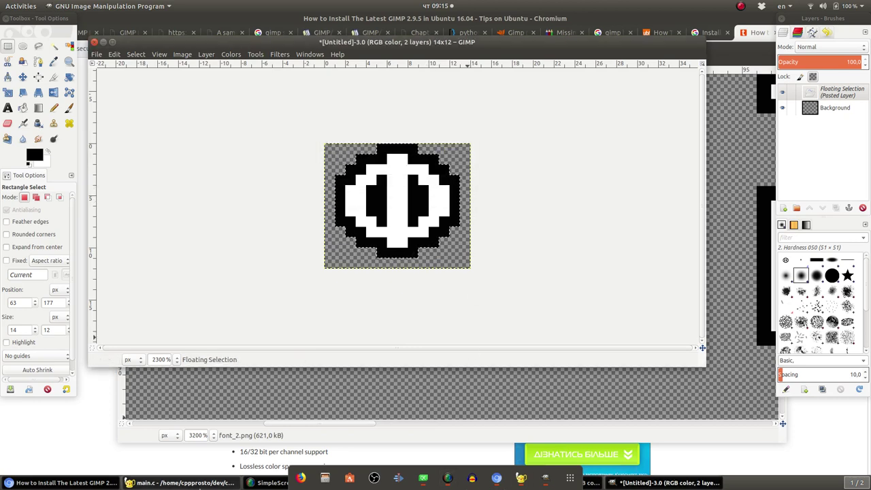
key("alt+Tab")
Step: Inspect main.c's g_message call, selecting its lines and the word world
scroll(277, 283, "down", 10)
scroll(277, 283, "down", 20)
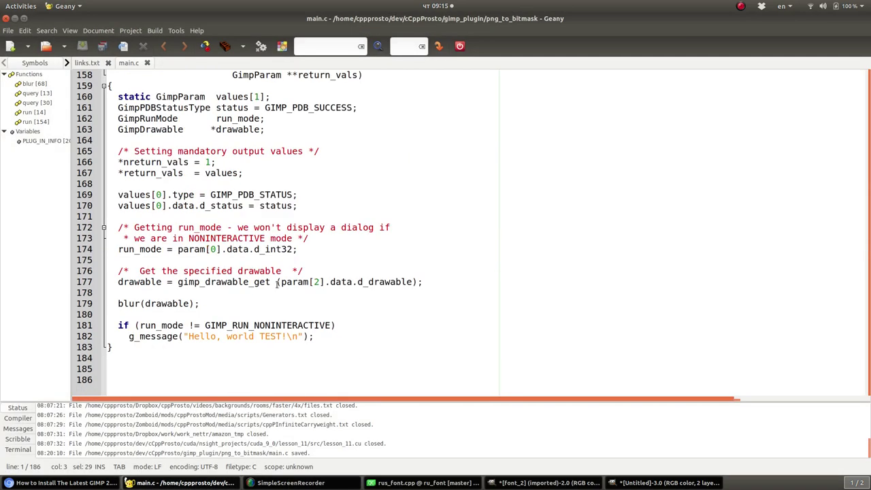
left_click_drag(111, 322, 388, 336)
double_click(143, 337)
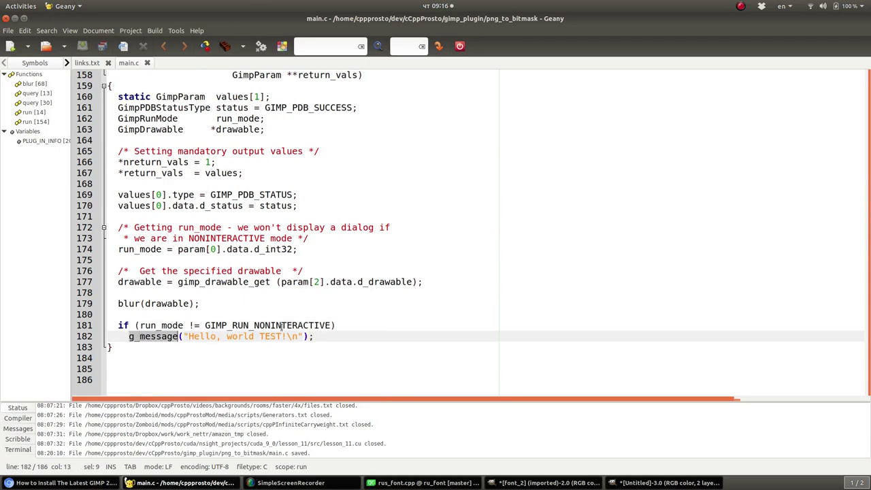
double_click(242, 336)
left_click(427, 309)
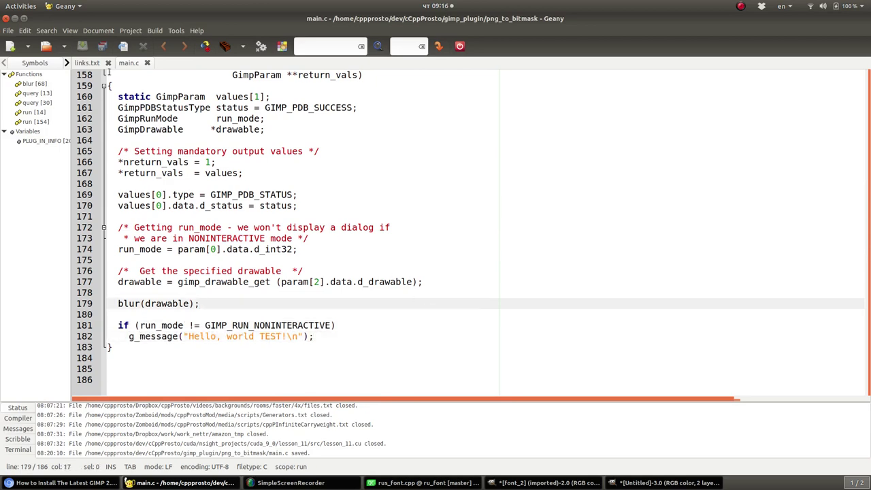
Step: Open the exported border and letter files from the dev folder
left_click(46, 48)
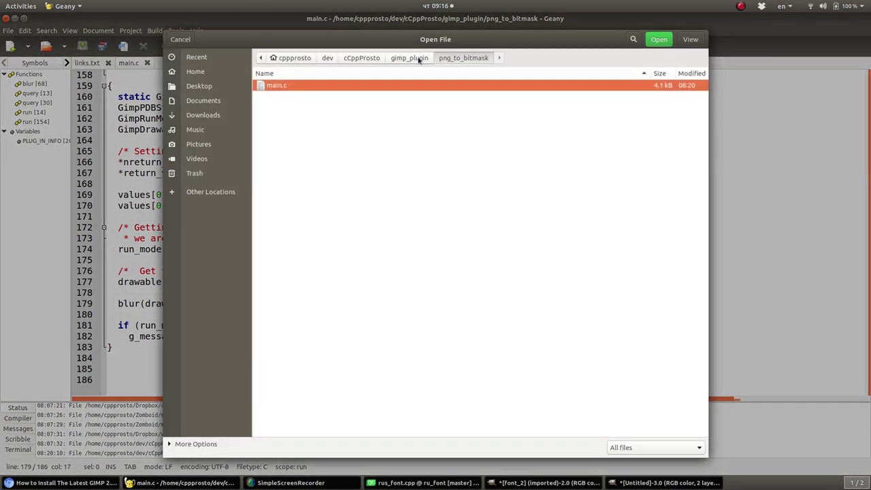
left_click(325, 58)
left_click(279, 149)
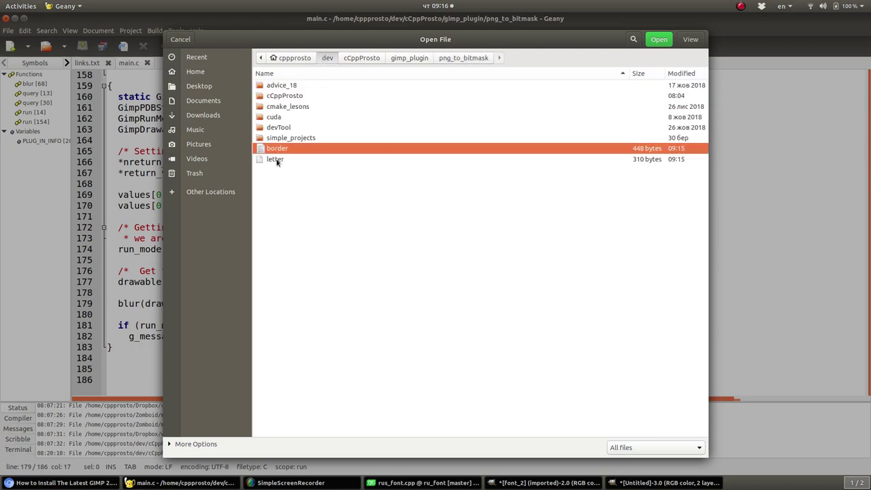
left_click(276, 161, "shift")
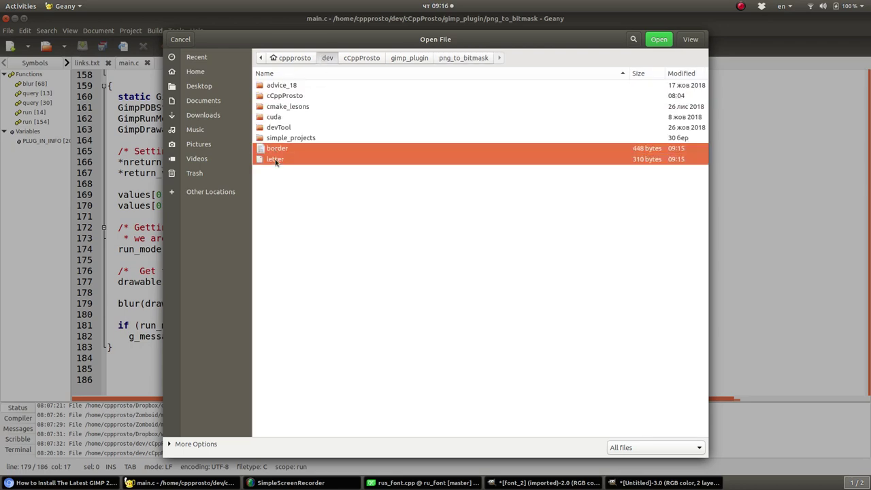
left_click(658, 39)
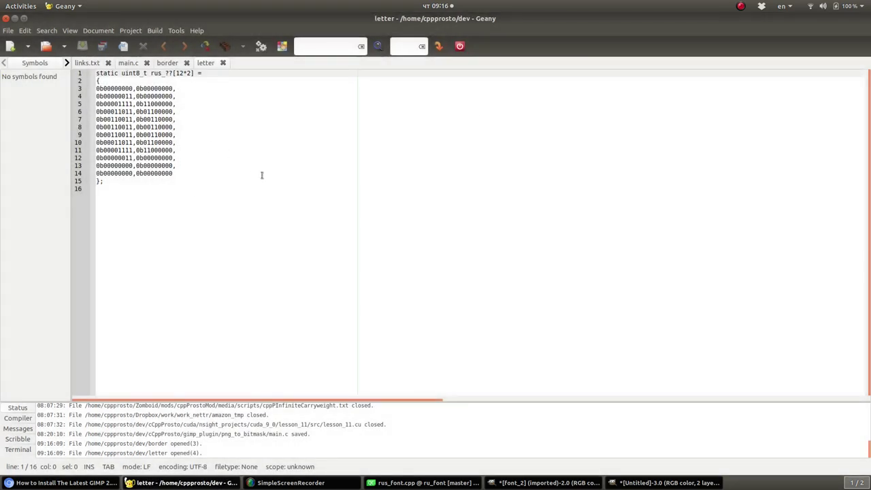
Step: Zoom the editor text and compare the border file's size line with main.c
key("ctrl+plus")
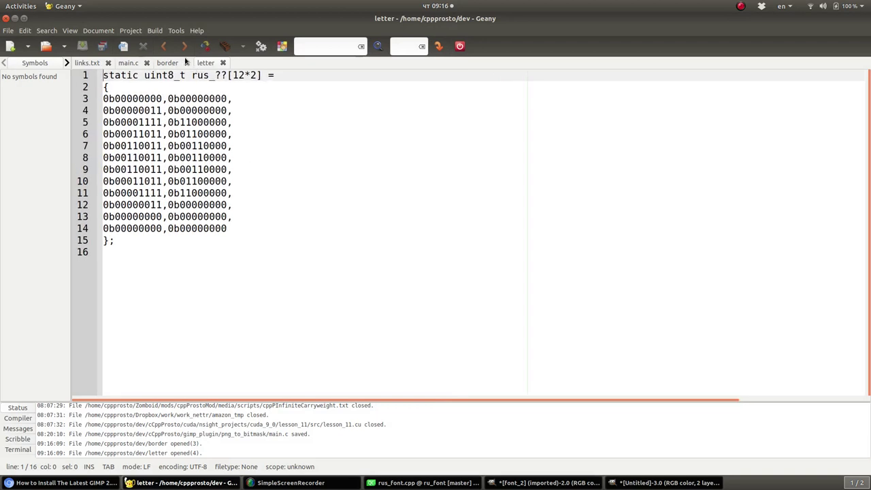
left_click(171, 64)
key("ctrl+plus")
key("ctrl+plus")
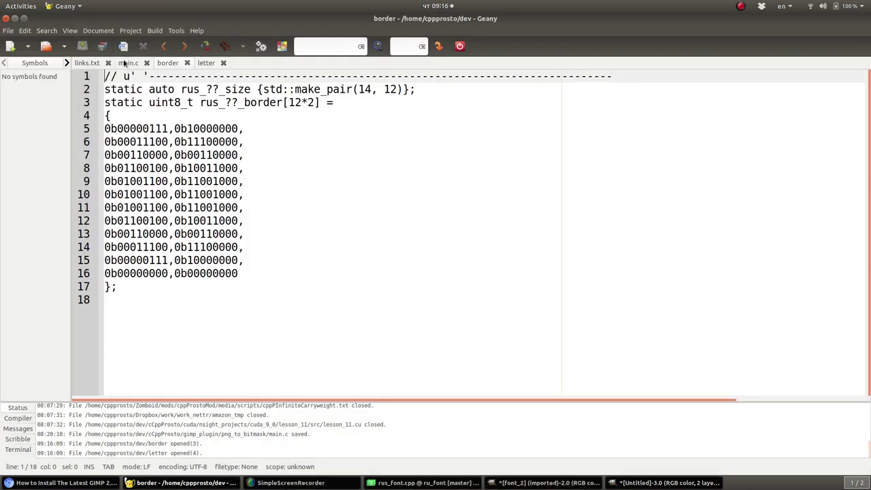
left_click(127, 62)
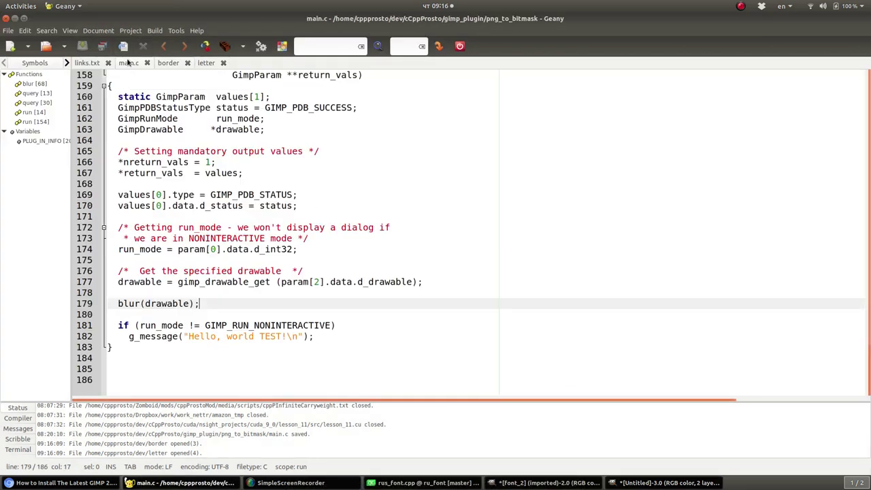
scroll(342, 216, "up", 1, "ctrl")
scroll(343, 218, "up", 10)
scroll(306, 159, "up", 8)
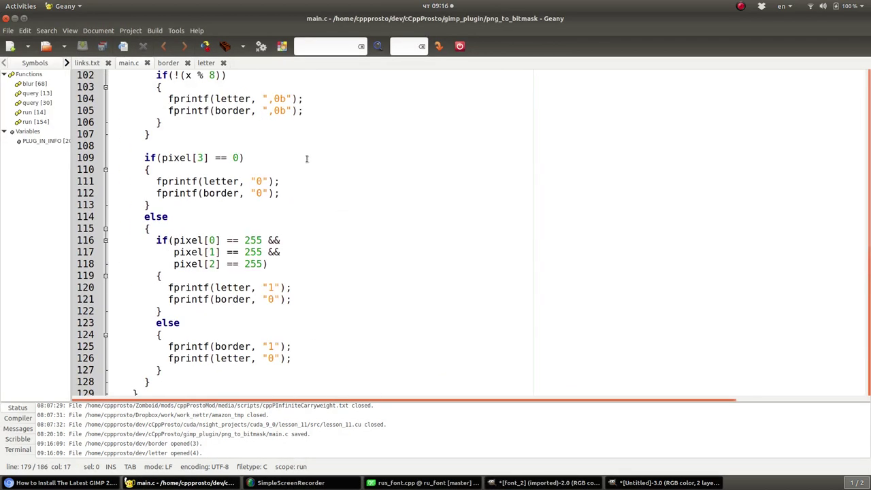
left_click(167, 66)
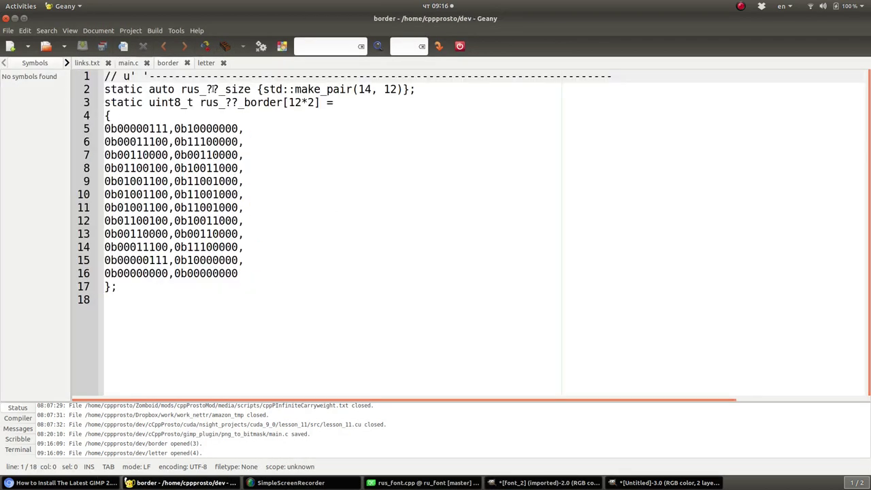
left_click(211, 89)
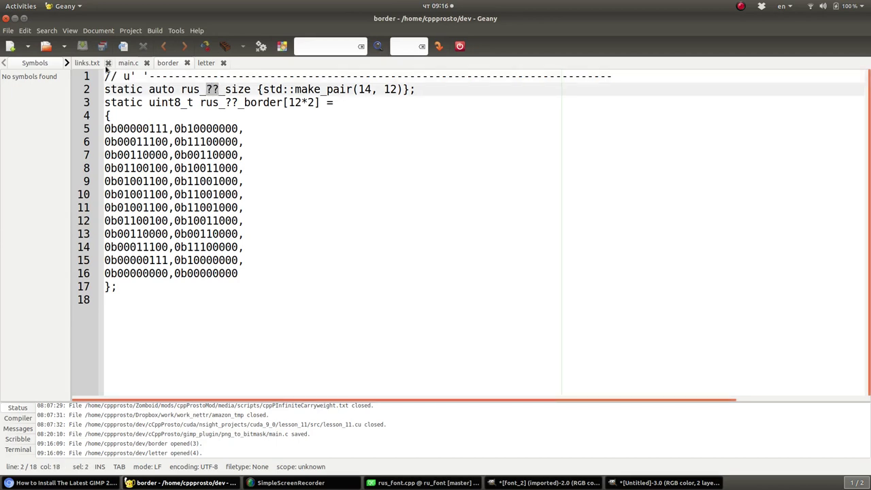
left_click(129, 64)
scroll(279, 193, "down", 16)
scroll(284, 272, "down", 3)
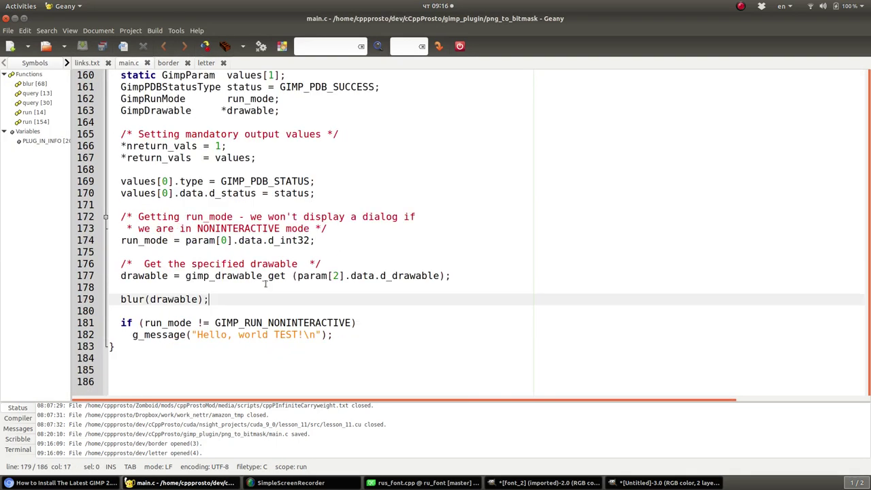
Step: Change the g_message text to 'PNG to bitmask!!' and save main.c
left_click(297, 334)
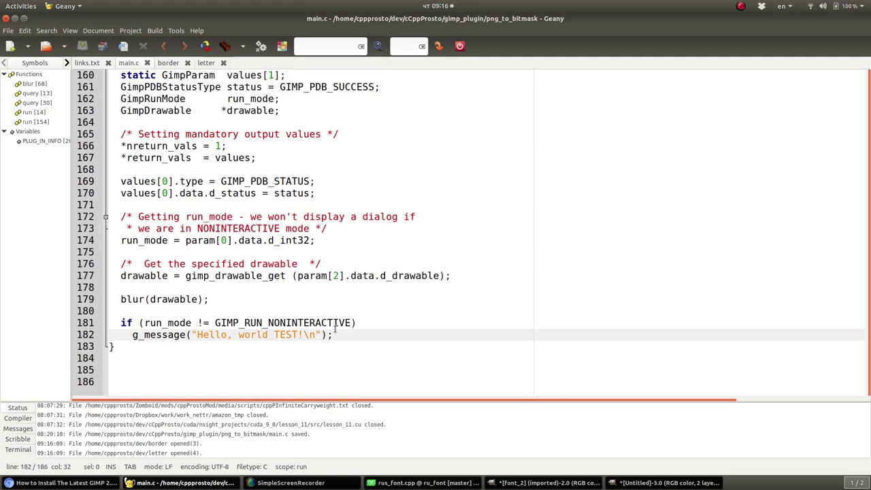
key("BackSpace")
key("BackSpace")
key("BackSpace")
key("BackSpace")
key("BackSpace")
key("BackSpace")
key("BackSpace")
key("BackSpace")
key("BackSpace")
key("BackSpace")
key("BackSpace")
key("BackSpace")
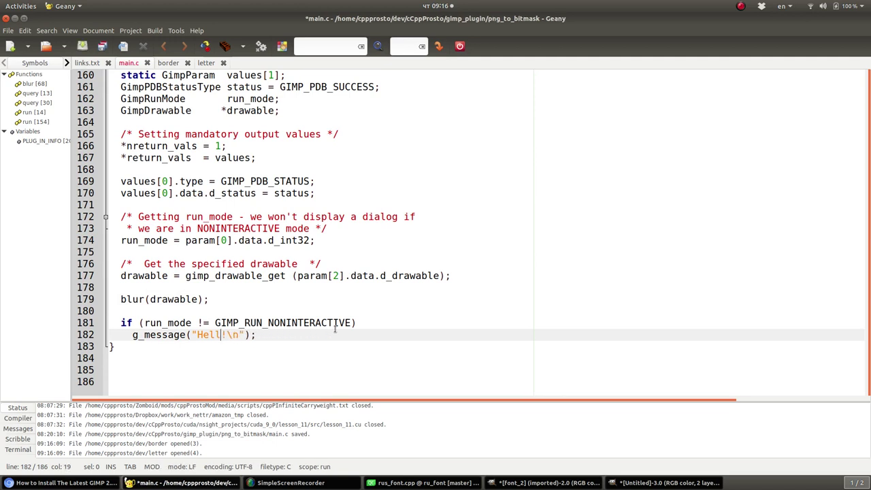
key("BackSpace")
key("BackSpace")
key("BackSpace")
key("BackSpace")
type("PN")
type("T")
key("BackSpace")
key("BackSpace")
type("G")
type(" to bitmask")
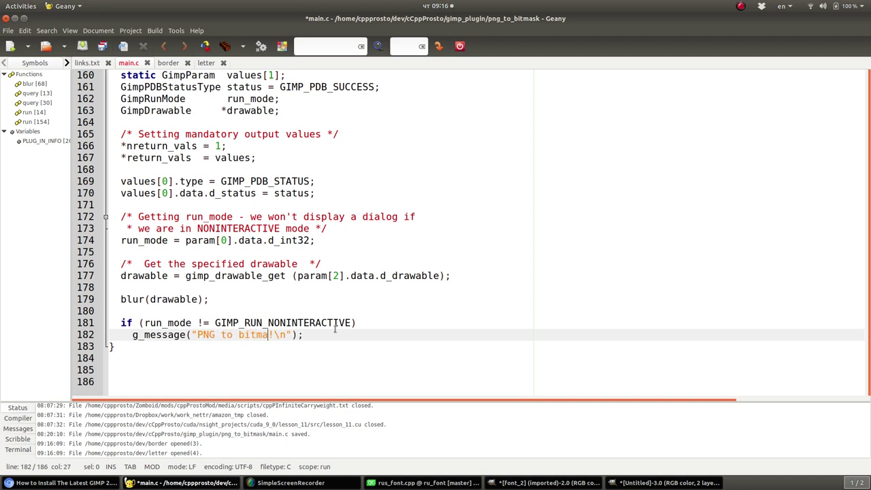
type("!")
key("ctrl+s")
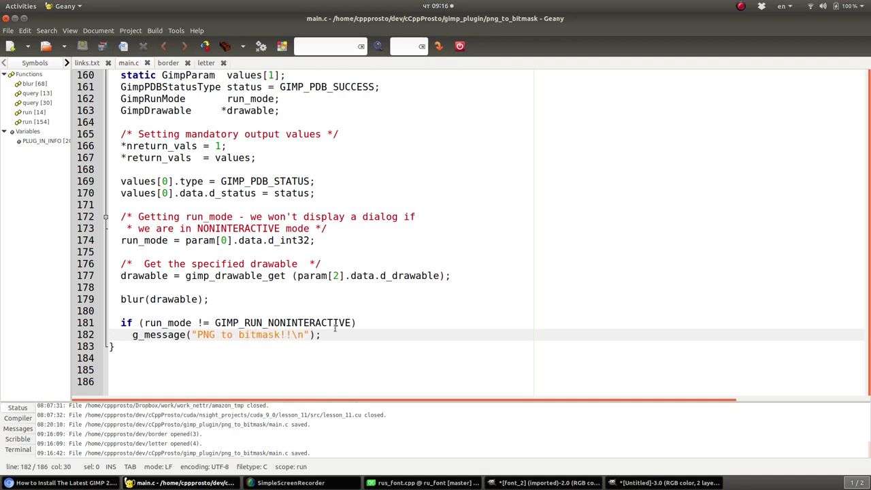
Step: Rebuild and install the plug-in by rerunning the previous gimptool install command
key("F12")
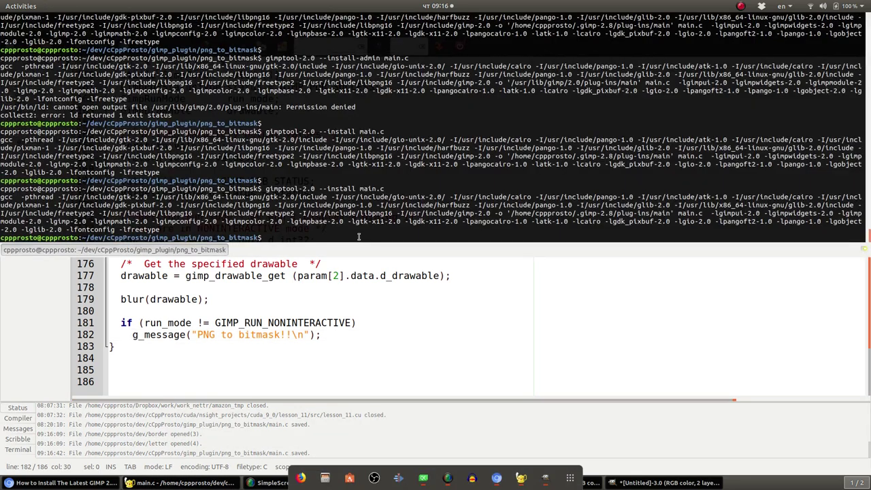
key("Up")
key("Return")
key("F12")
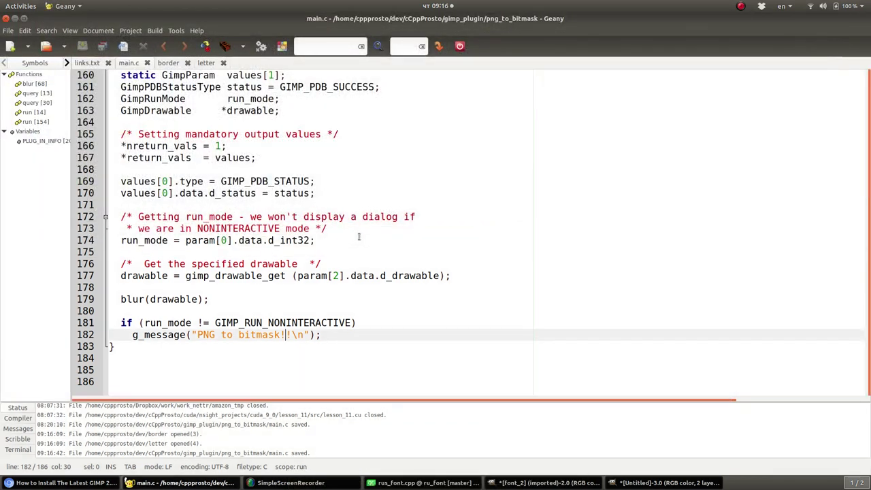
Step: Run the rebuilt PNG to bitmask filter in GIMP, dismiss its message, and return to Geany
left_click(630, 484)
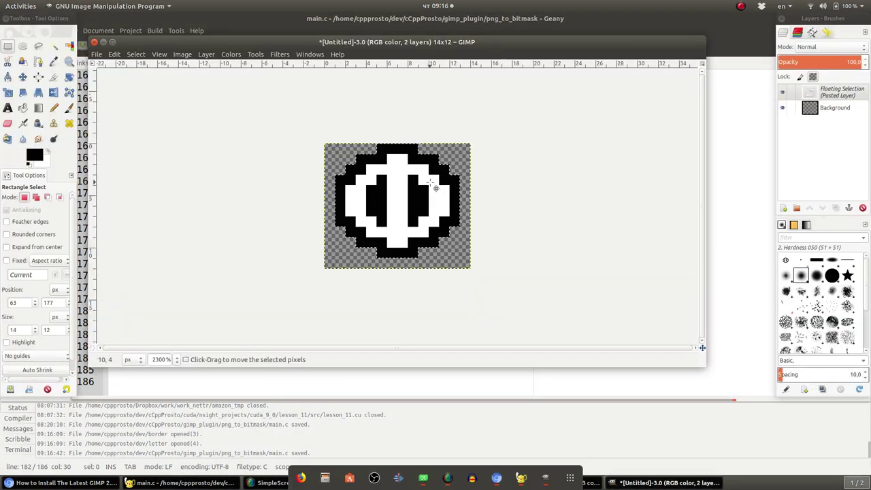
left_click(310, 54)
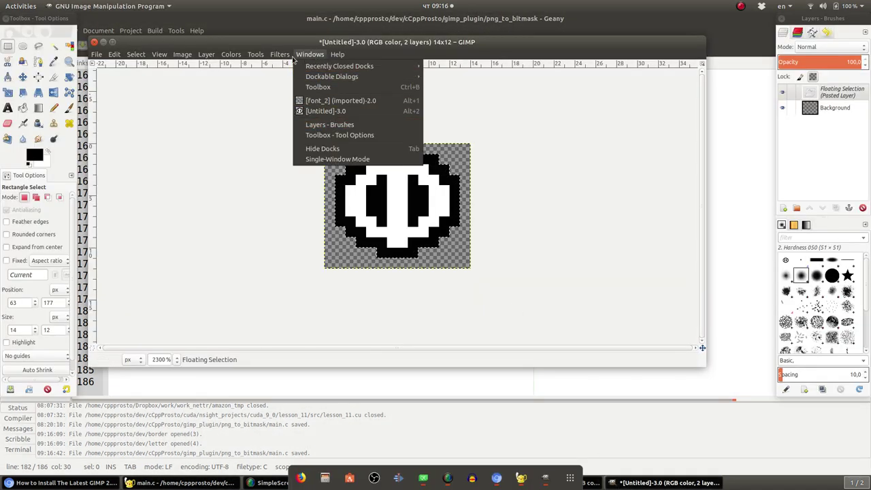
left_click(447, 273)
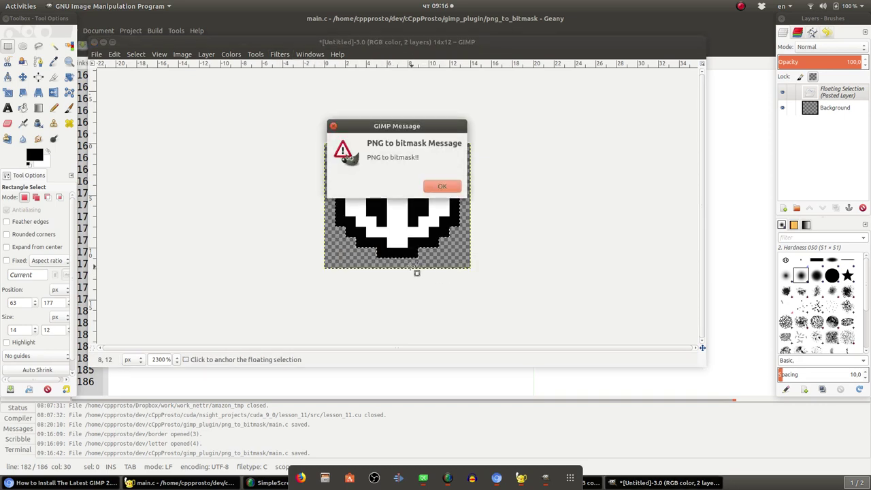
left_click(441, 186)
key("alt+Tab")
scroll(207, 173, "up", 7)
scroll(226, 220, "up", 1)
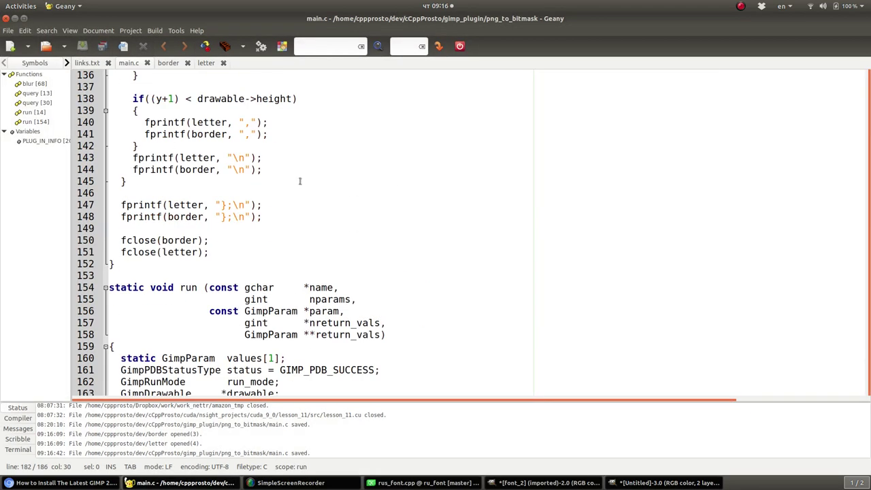
scroll(381, 291, "up", 8)
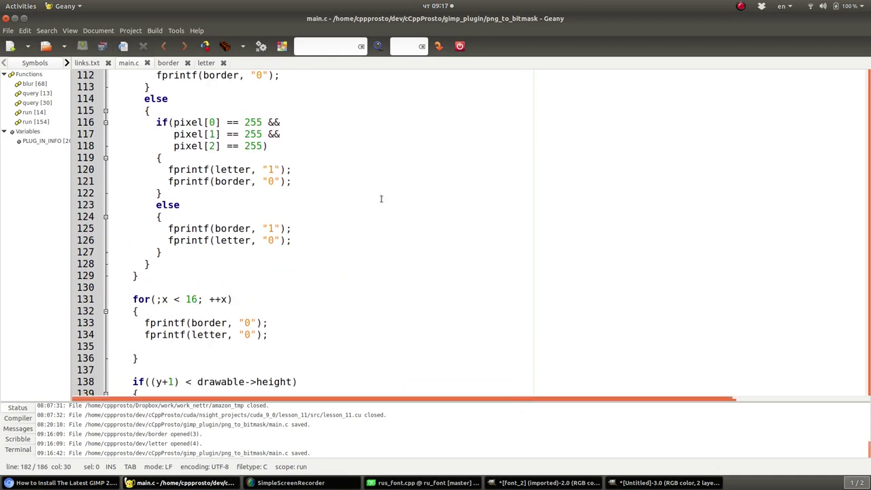
scroll(381, 199, "up", 15)
scroll(378, 184, "up", 20)
scroll(368, 146, "up", 1)
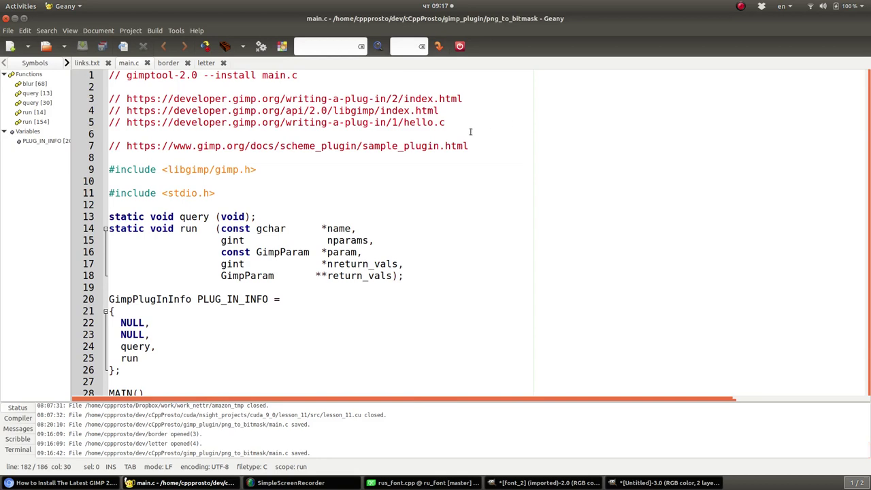
scroll(404, 151, "down", 17)
scroll(372, 181, "down", 7)
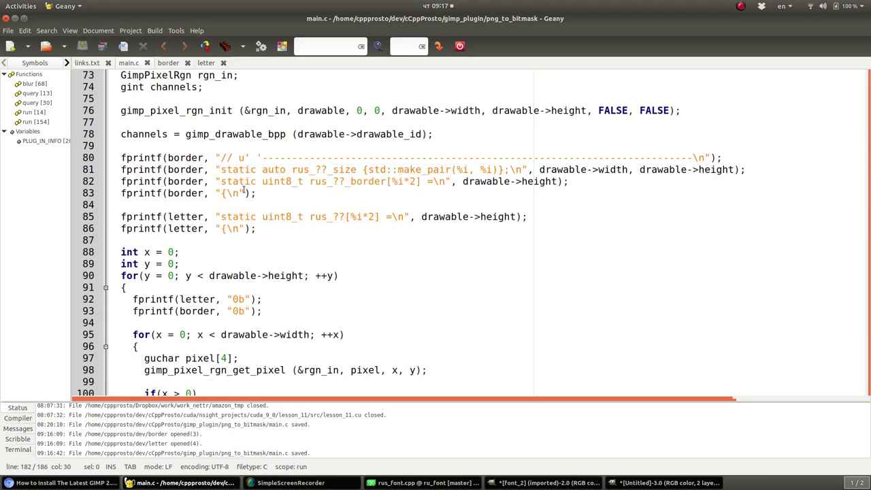
scroll(231, 190, "up", 1)
scroll(223, 189, "up", 2)
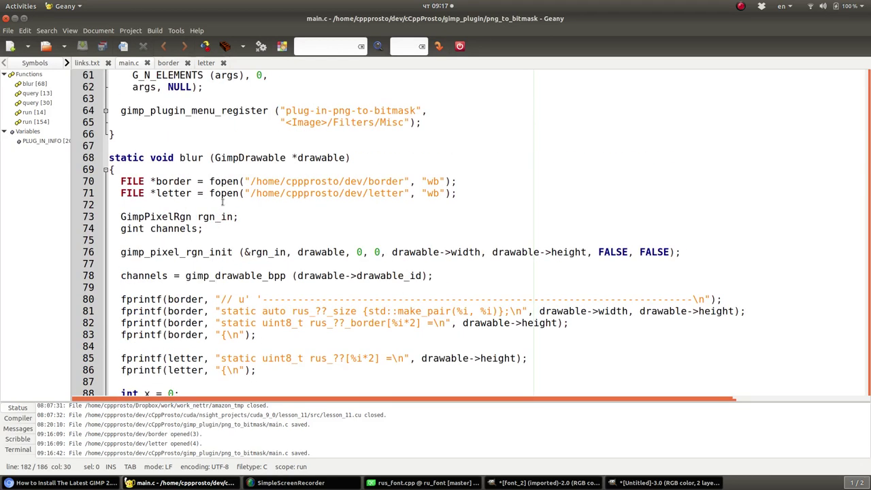
double_click(141, 300)
left_click_drag(118, 182, 458, 193)
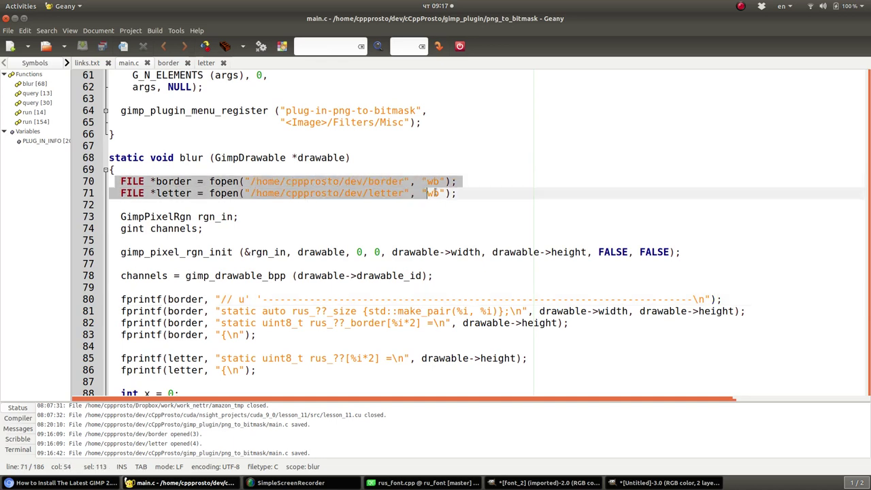
left_click(493, 190)
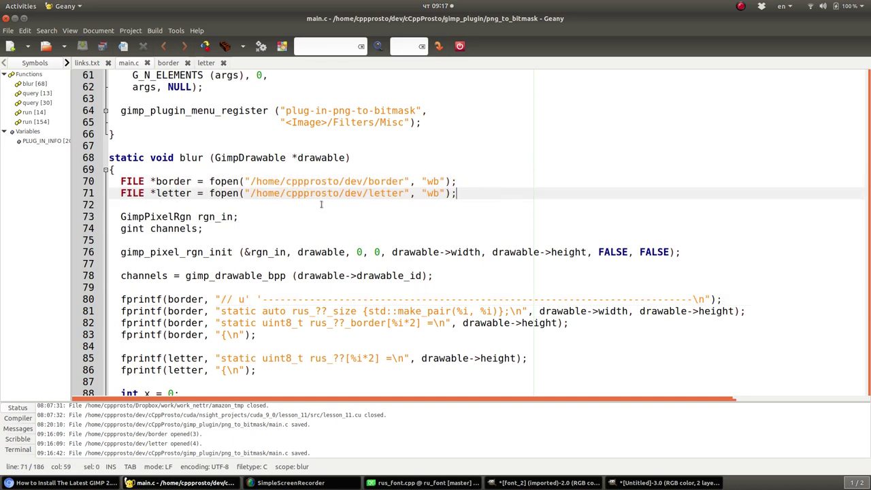
scroll(311, 209, "down", 1)
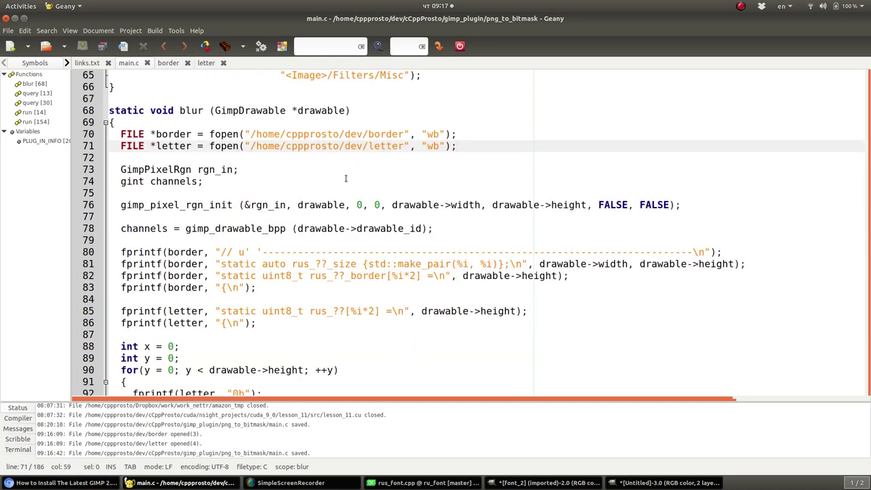
Step: Browse the libgimp index in Chromium's GIMP Library Reference Manual tab
left_click(64, 483)
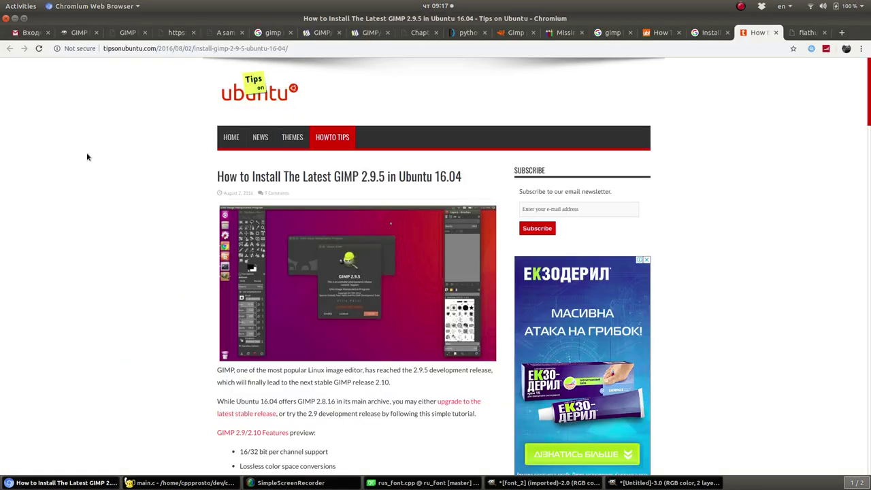
left_click(79, 32)
left_click(127, 32)
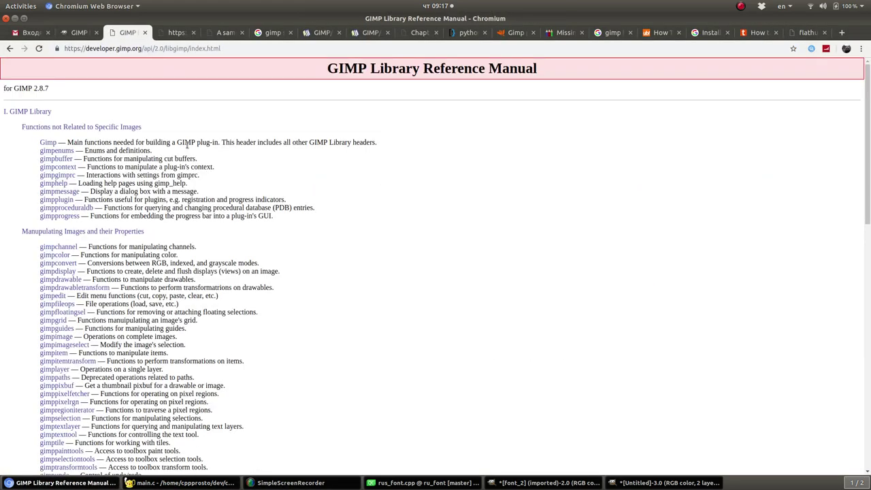
scroll(271, 163, "down", 5)
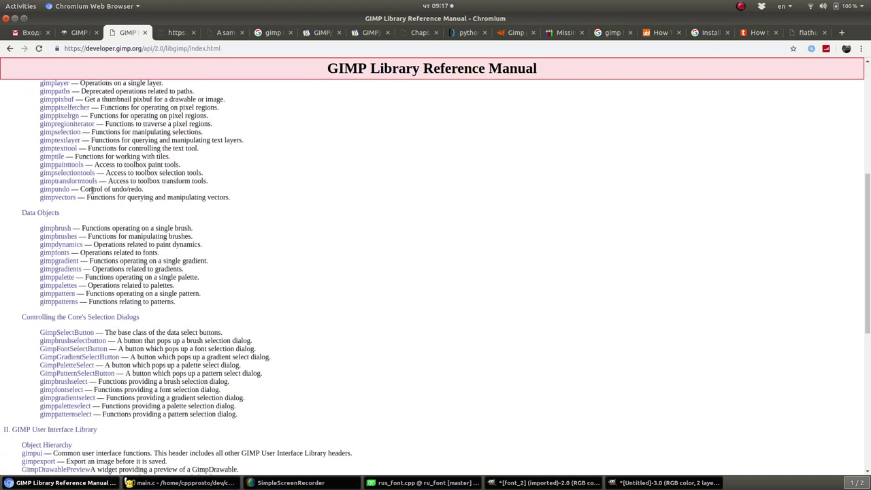
scroll(87, 223, "down", 4)
scroll(116, 236, "up", 6)
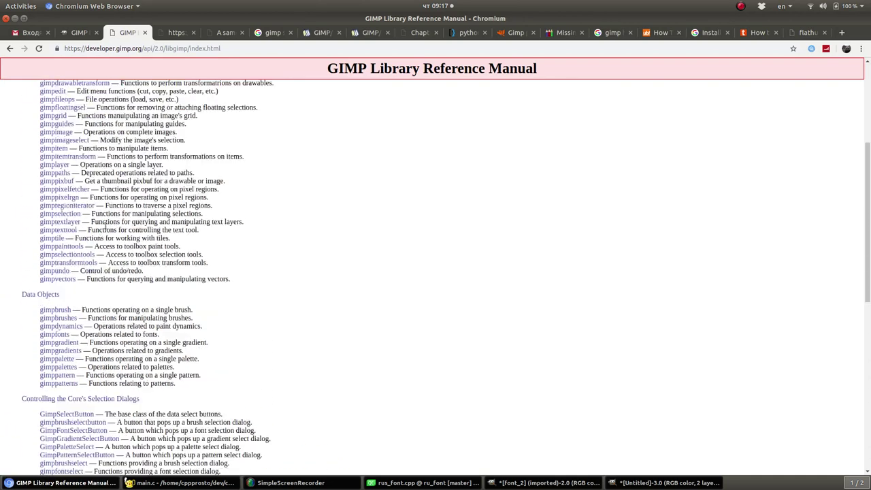
scroll(150, 149, "up", 5)
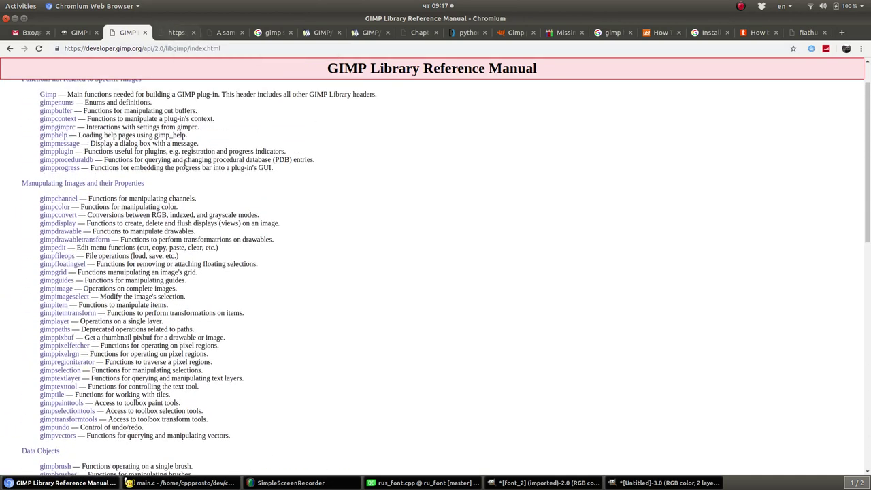
scroll(106, 188, "up", 2)
Step: Reload the border file in Geany, select its whole bitmask code, and switch to Qt Creator
key("alt+Tab")
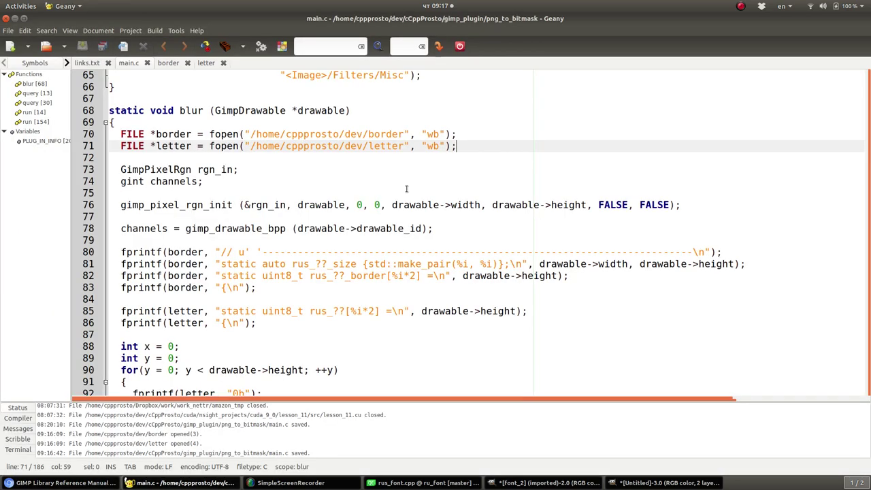
left_click(169, 63)
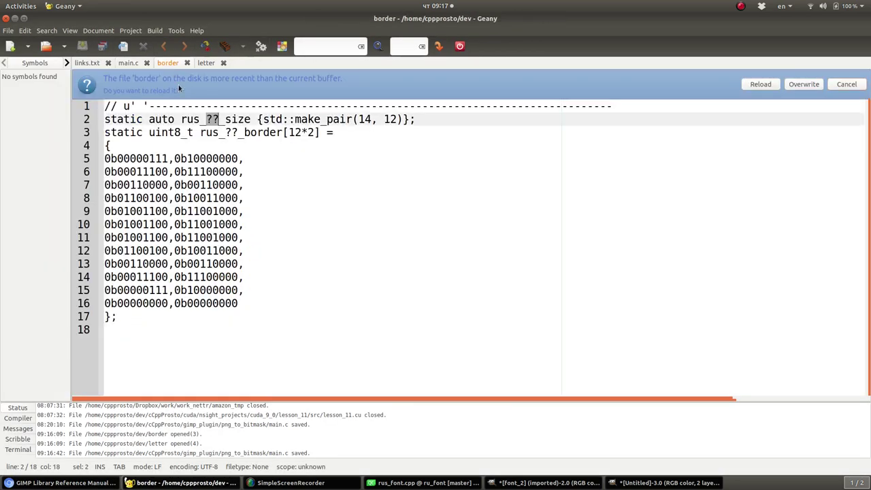
left_click(255, 277)
left_click(753, 85)
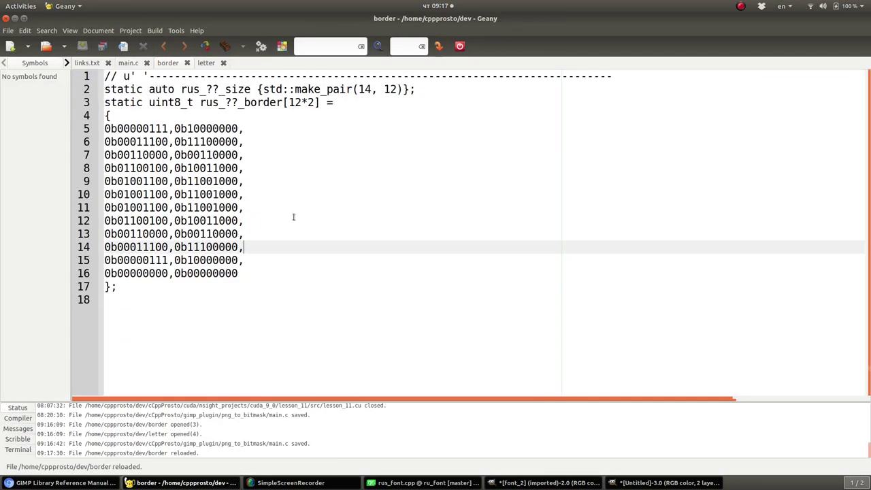
left_click_drag(115, 300, 40, 76)
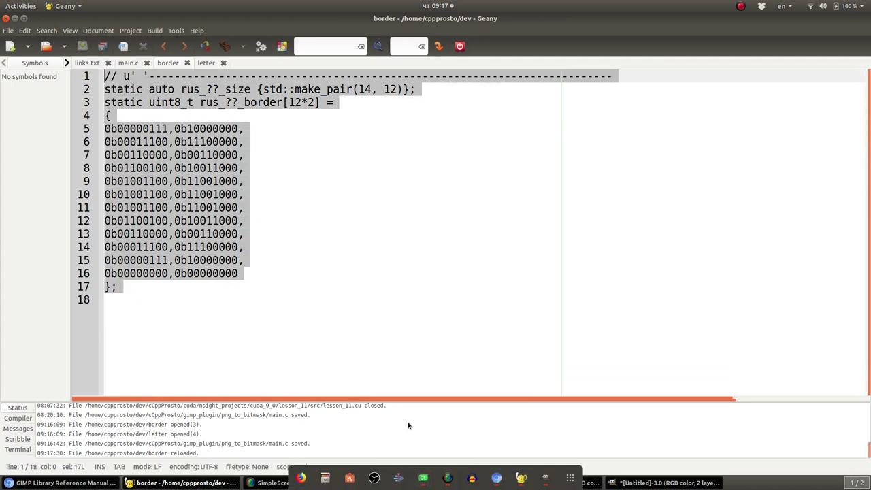
left_click(422, 478)
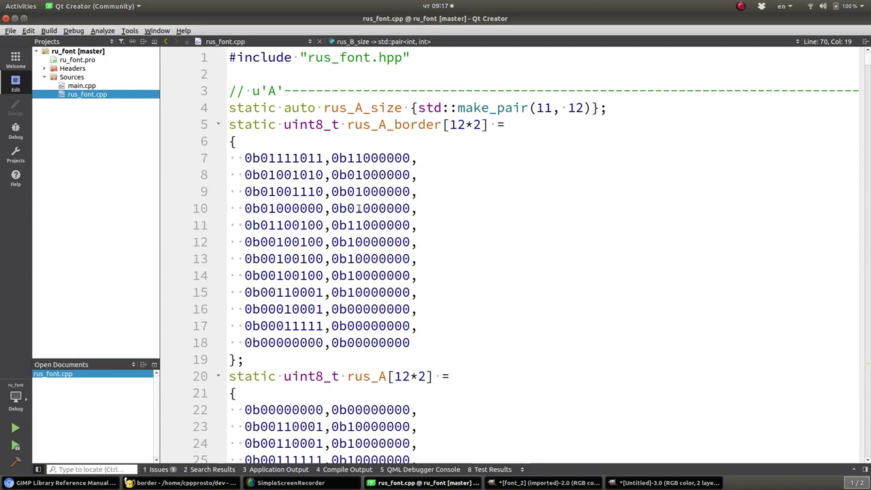
Step: Paste the border bitmask block after the rus_u array, then show Geany's letter file
scroll(359, 209, "down", 18)
scroll(530, 185, "down", 20)
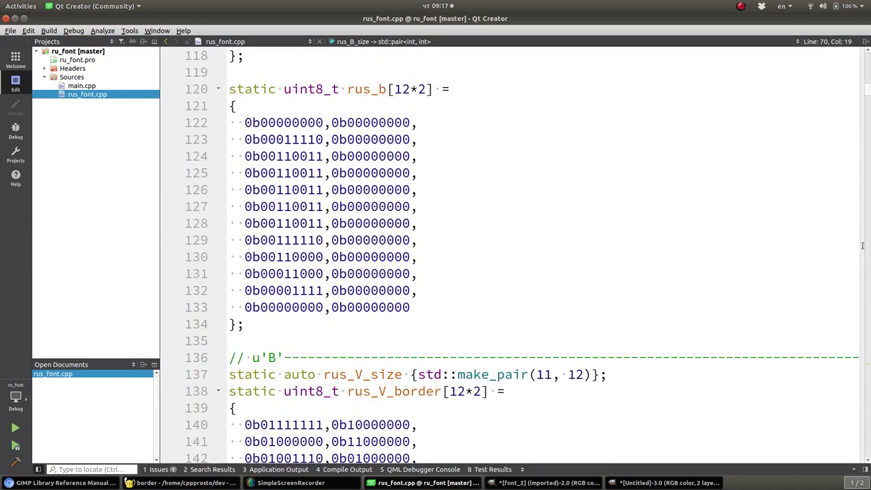
left_click_drag(869, 93, 839, 422)
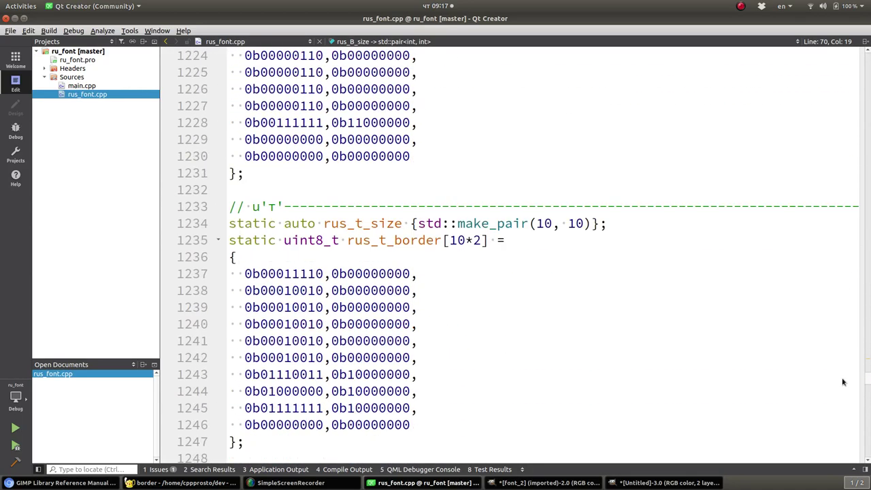
scroll(839, 422, "up", 3)
scroll(680, 368, "up", 11)
scroll(515, 315, "up", 6)
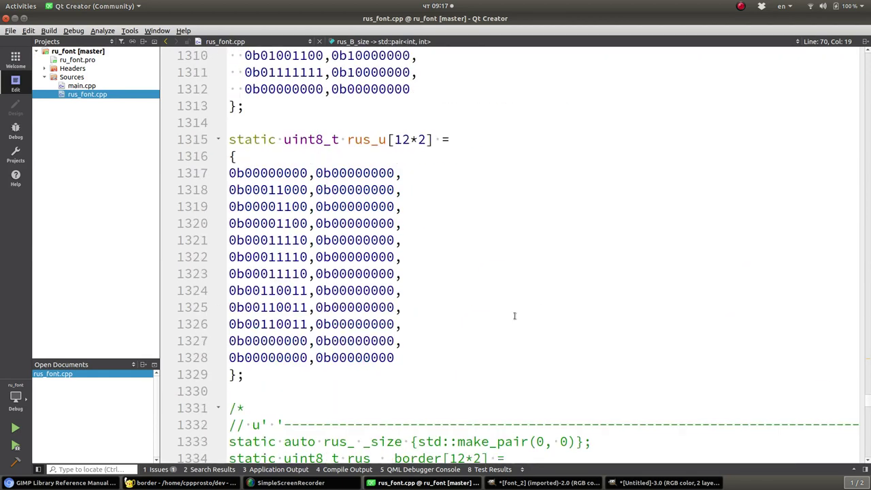
scroll(408, 293, "down", 4)
left_click(295, 189)
key("Return")
key("Return")
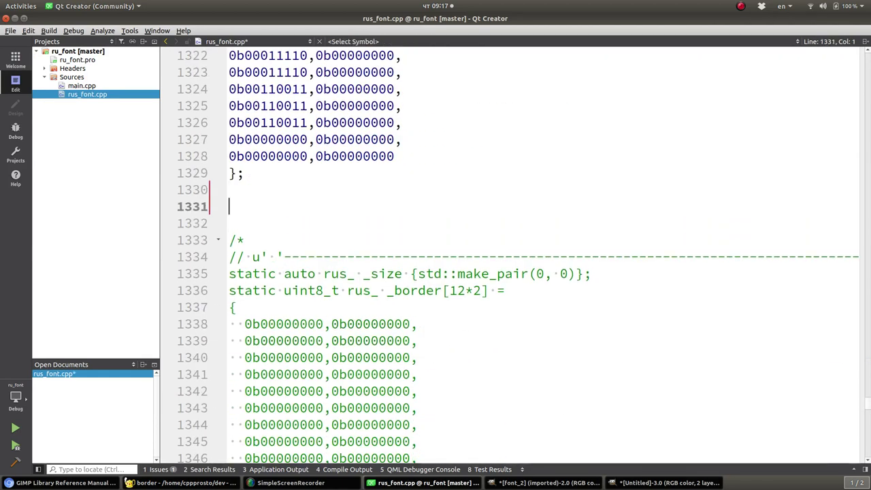
key("ctrl+v")
key("alt+Tab")
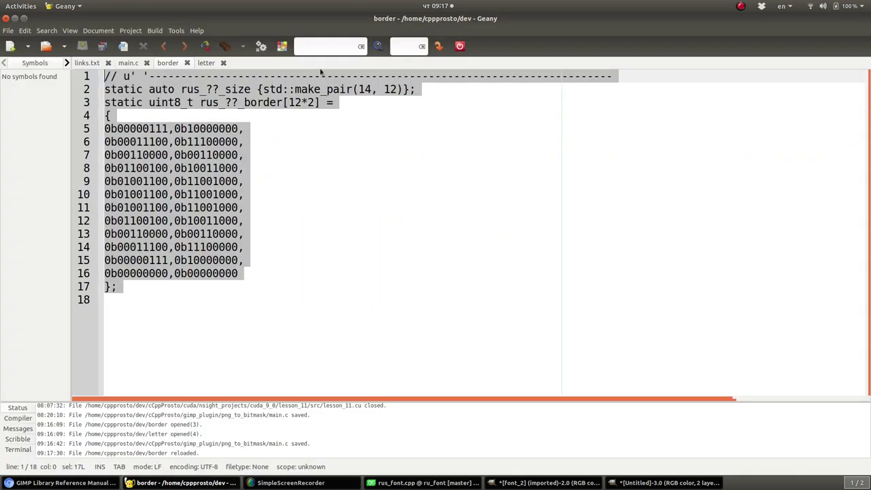
left_click(205, 62)
Step: Reload the letter file from disk and select all its rus_??[12*2] bitmask code
left_click(127, 267)
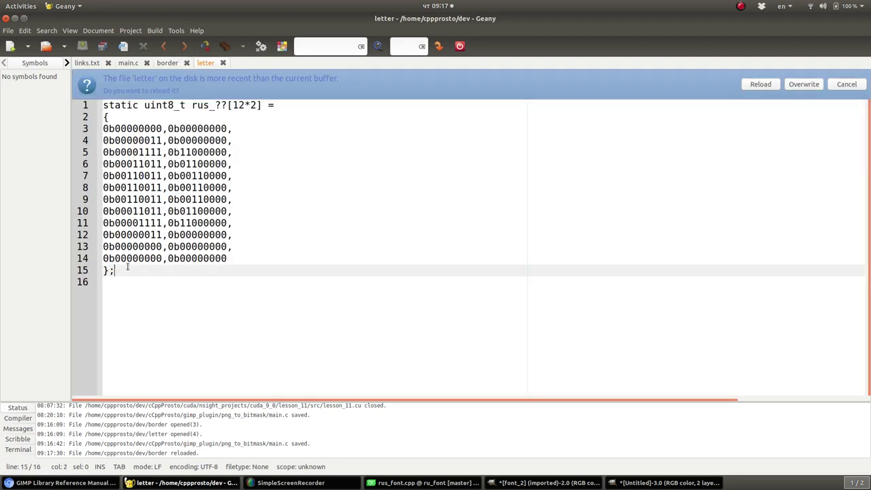
left_click(761, 84)
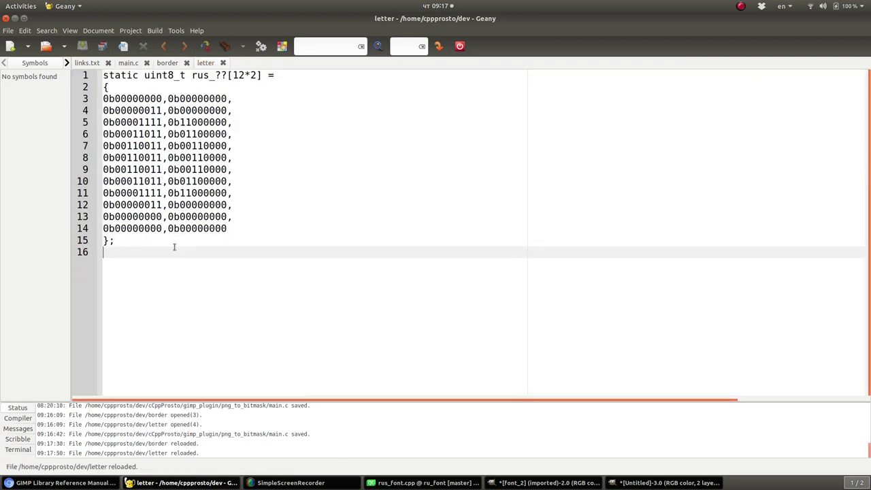
left_click_drag(173, 245, 2, 68)
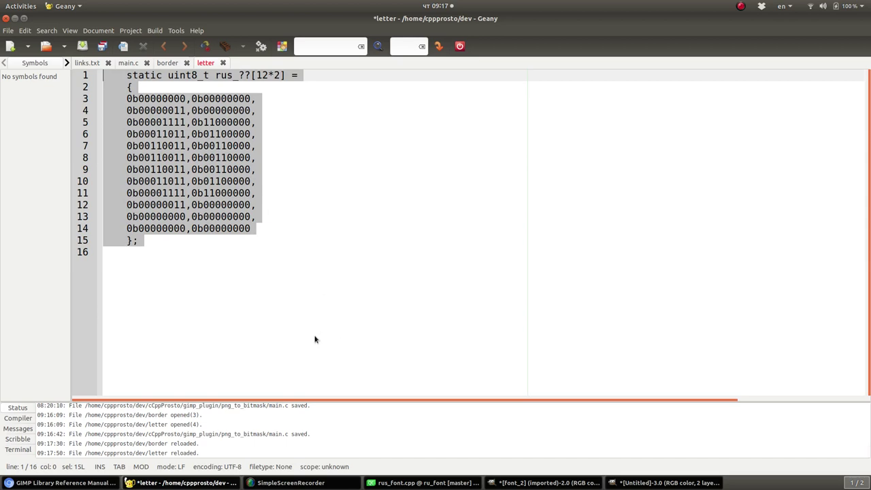
key("alt+Tab")
key("alt+Tab")
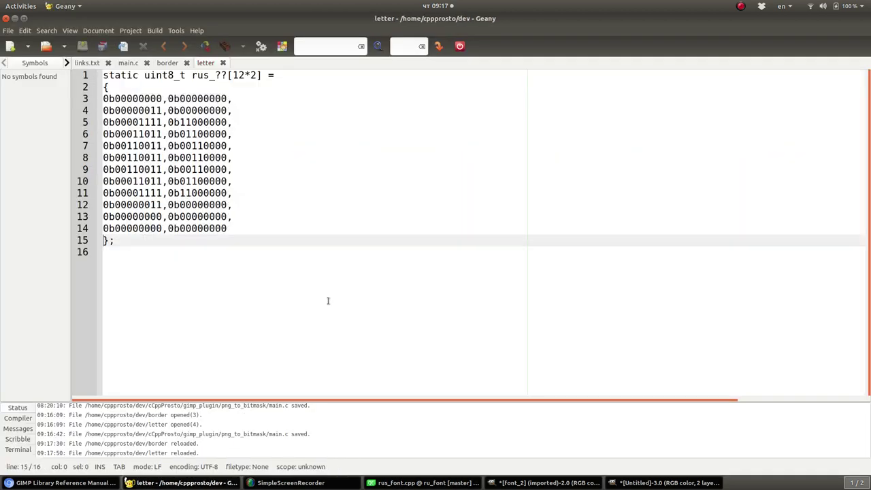
key("ctrl+a")
key("ctrl+c")
key("alt+Tab")
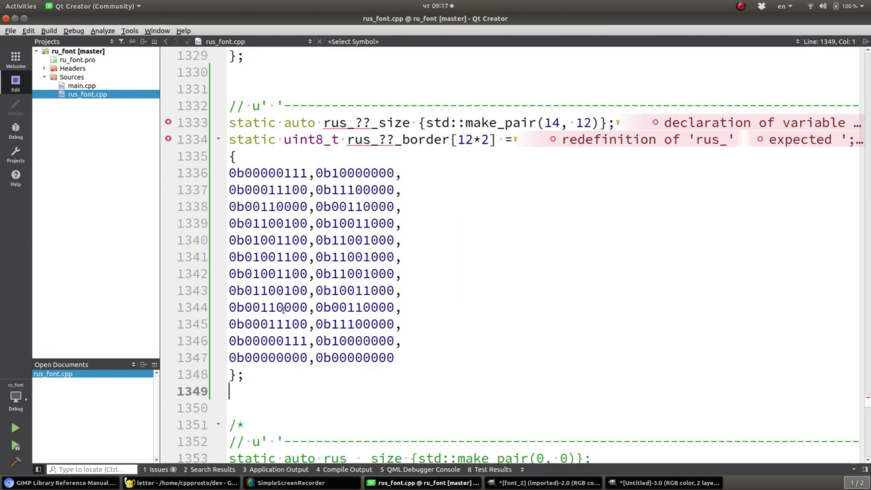
Step: Paste the letter array below the border block and indent both arrays
key("Down")
key("ctrl+v")
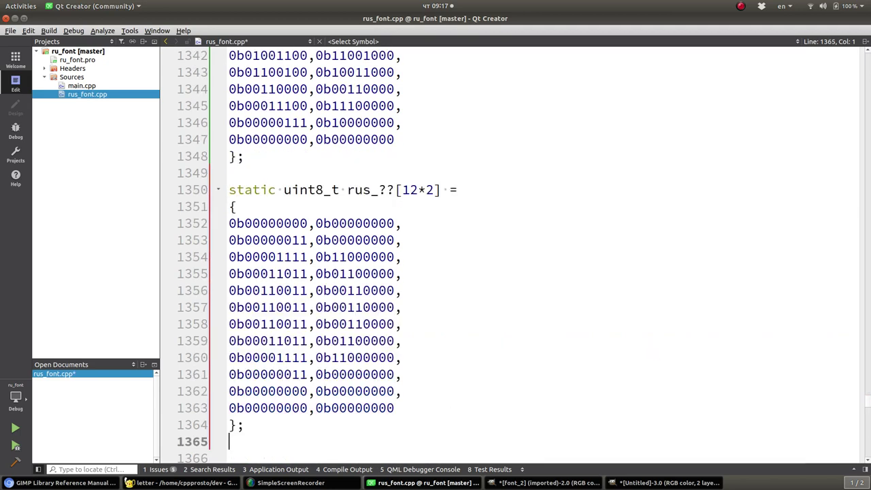
left_click_drag(395, 413, 97, 228)
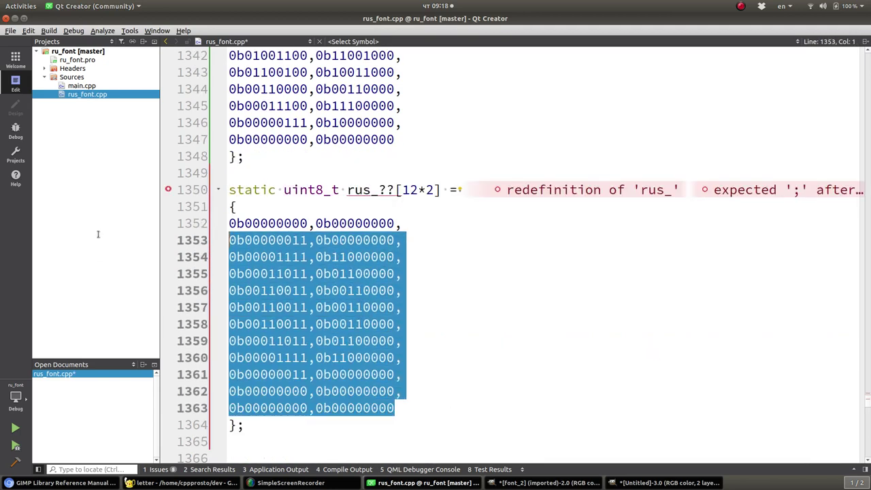
key("Tab")
scroll(423, 184, "up", 2)
left_click_drag(401, 245, 214, 157)
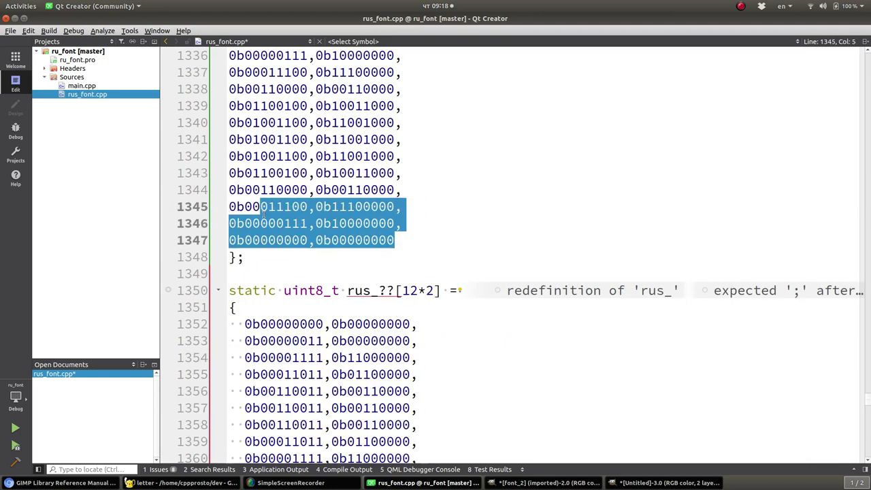
key("Tab")
Step: Replace the ?? placeholders with F, naming rus_F_size, rus_F_border and rus_F
left_click(373, 107)
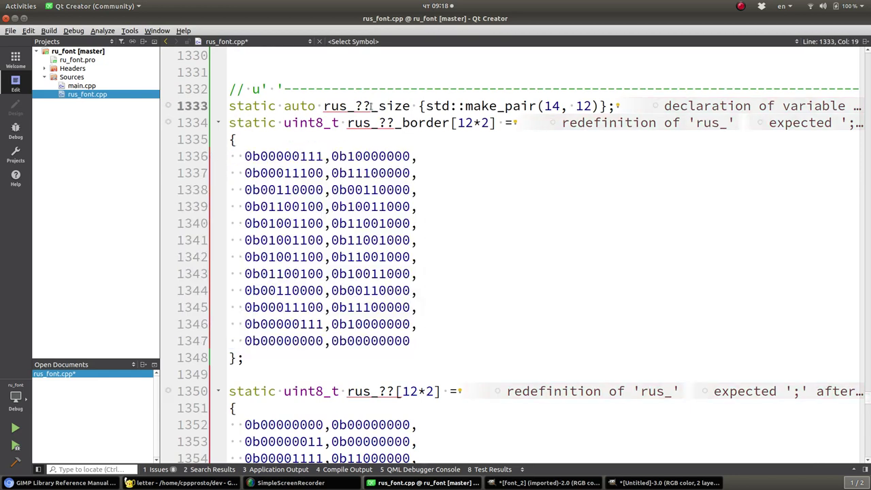
key("BackSpace")
key("BackSpace")
type("F")
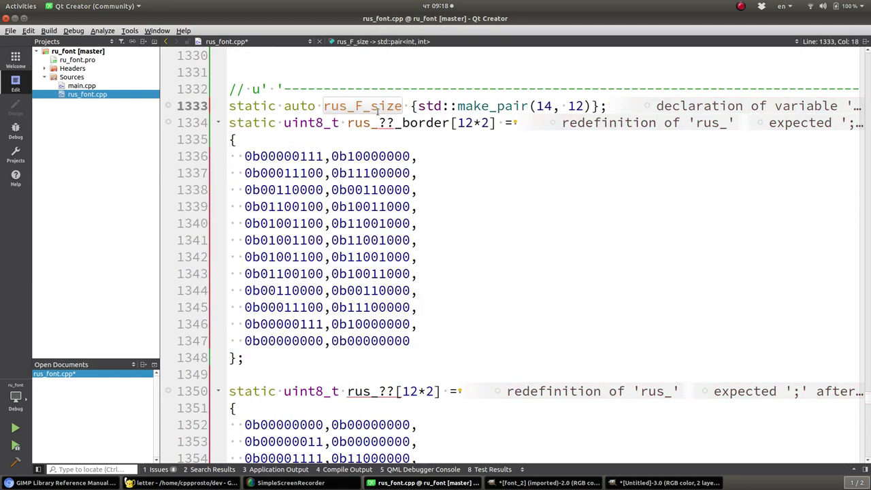
left_click(393, 122)
key("BackSpace")
key("BackSpace")
type("F")
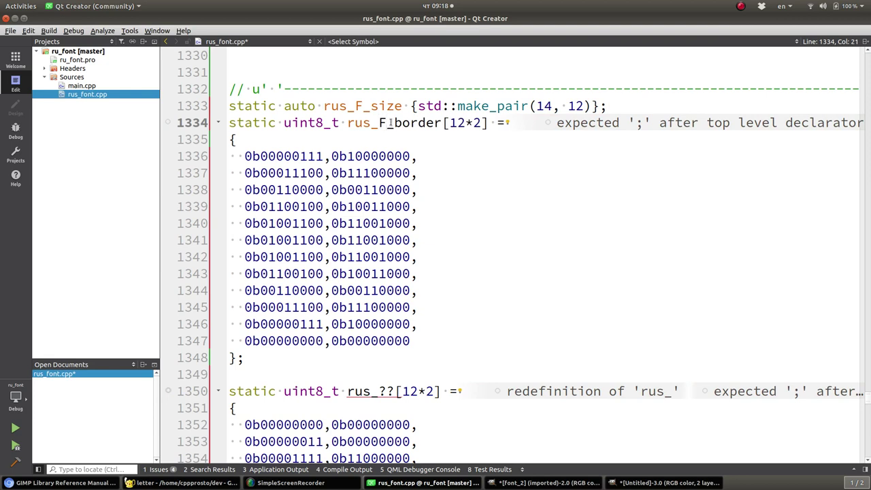
left_click(395, 392)
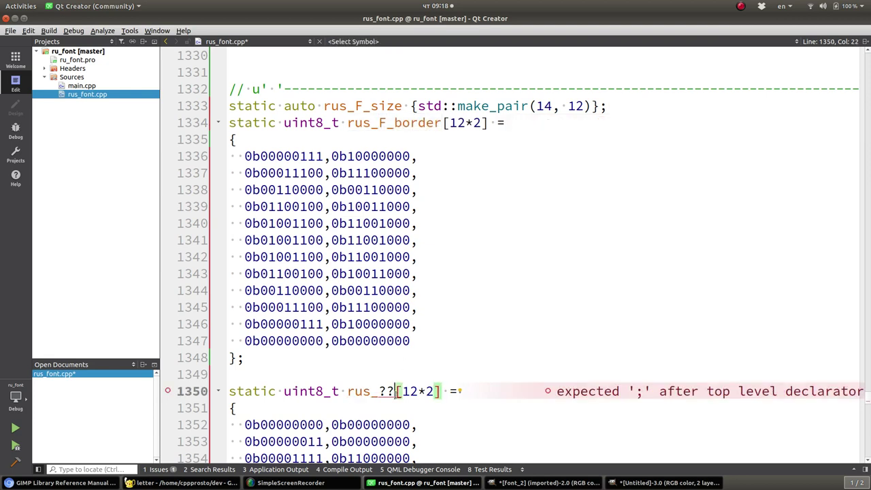
key("BackSpace")
key("BackSpace")
type("f")
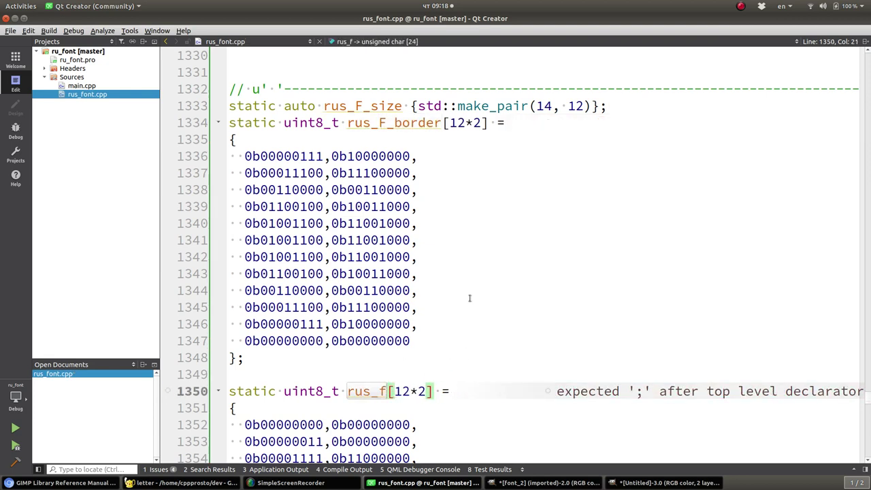
key("Left")
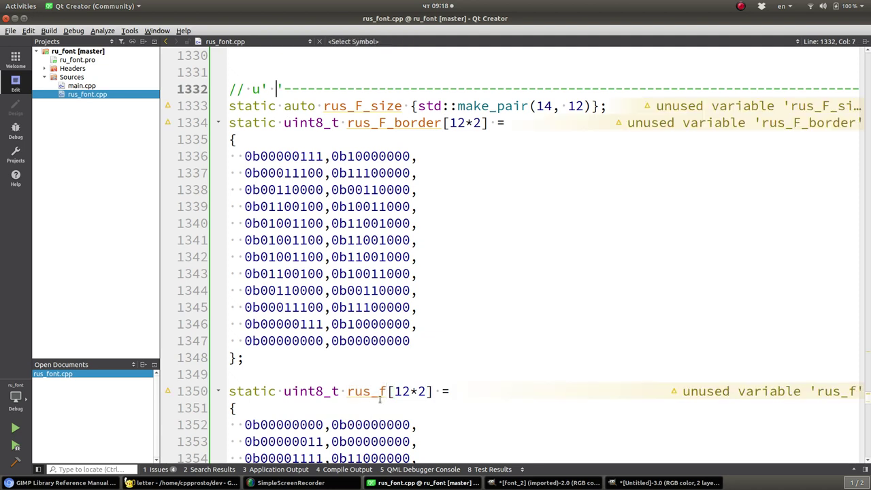
key("shift+Right")
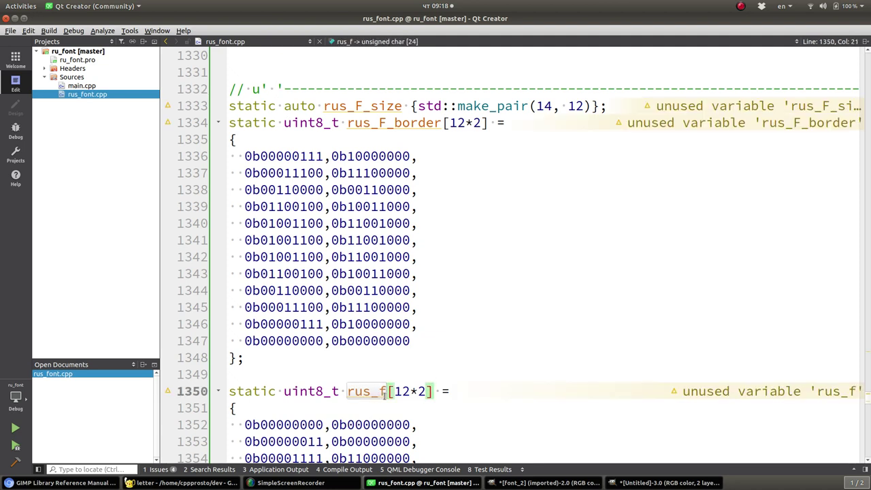
key("Delete")
Step: Change the // u'A' comment above rus_F_size to // u'Ф' and save rus_font.cpp
type("F")
left_click(271, 89)
type("A")
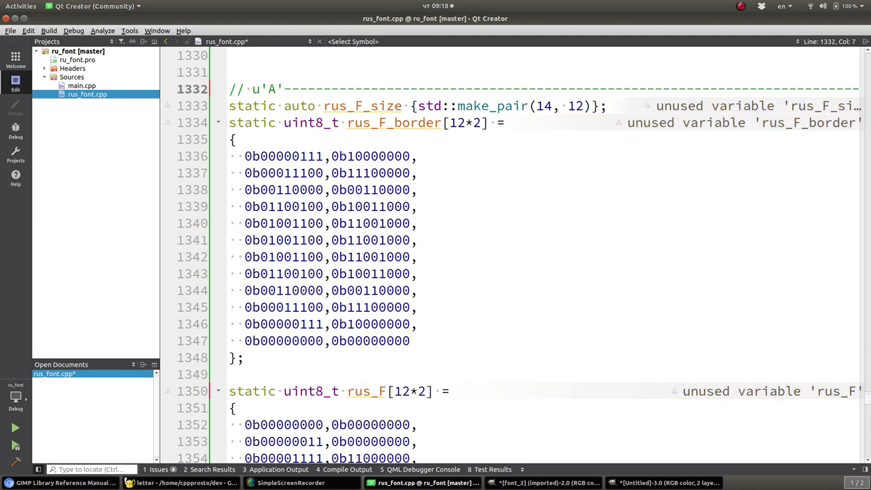
key("BackSpace")
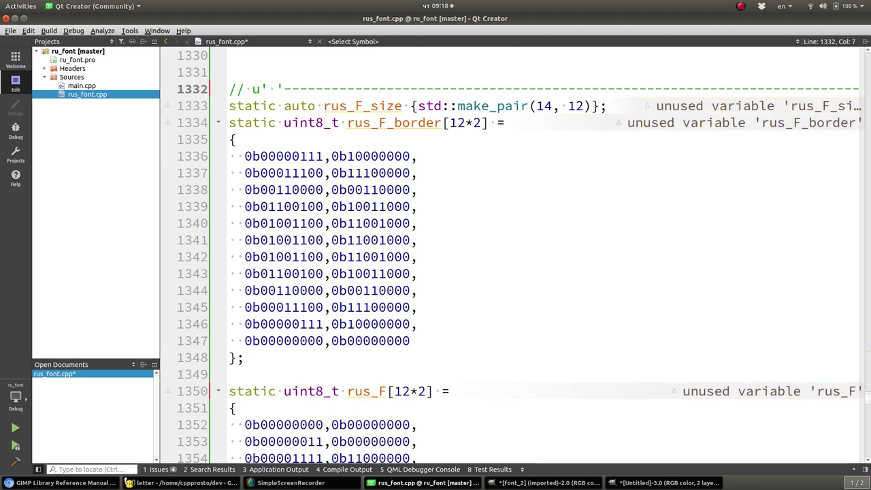
type("A")
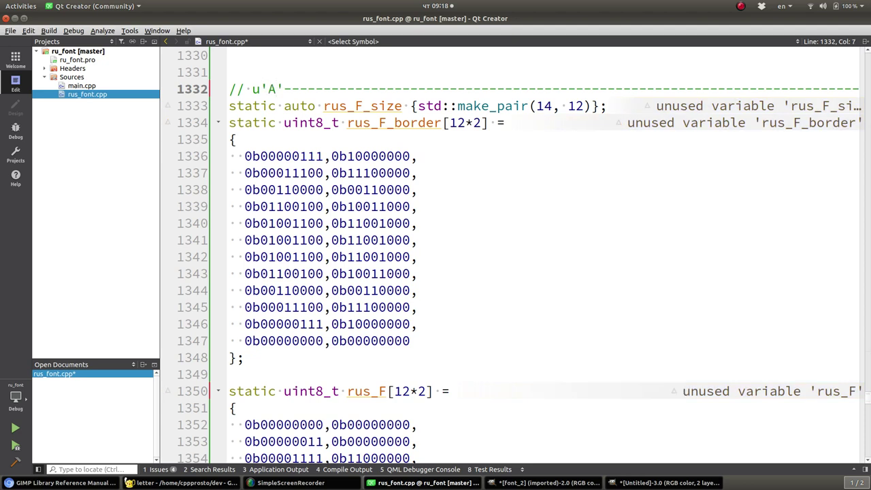
key("BackSpace")
type("Ф")
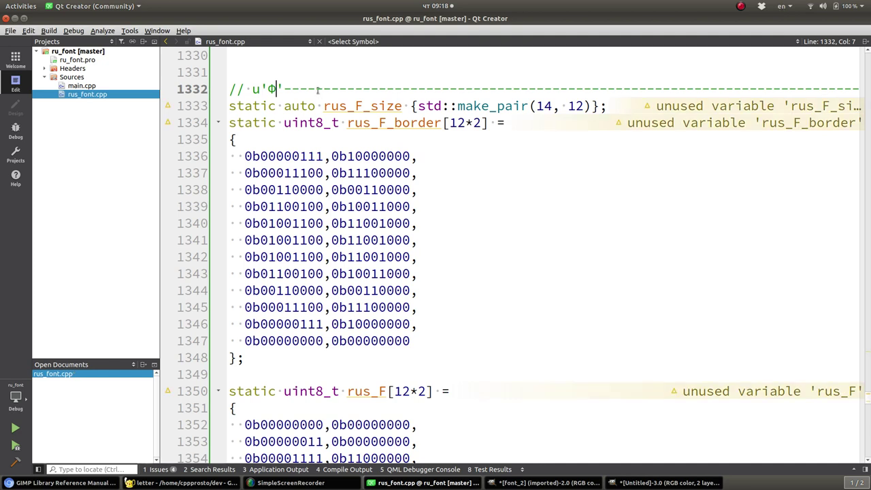
key("ctrl+s")
Step: Scroll the file briefly and switch to another application window
scroll(510, 171, "down", 1)
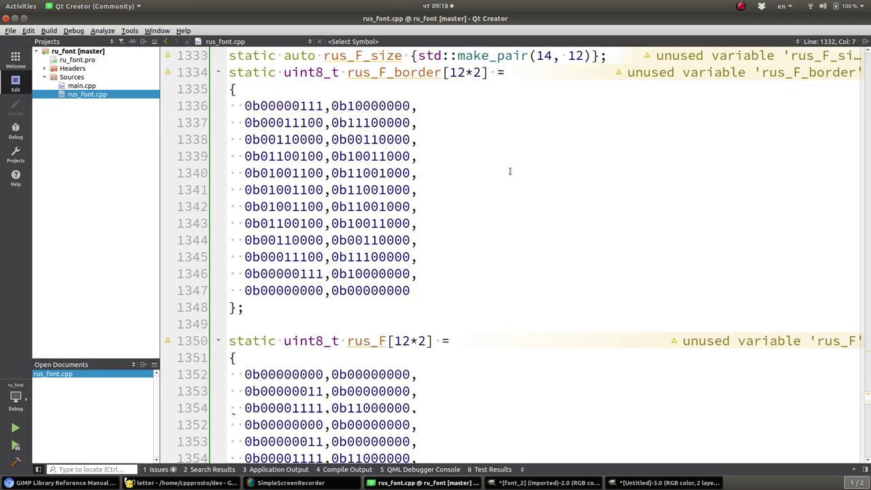
scroll(490, 178, "down", 2)
scroll(472, 184, "up", 1)
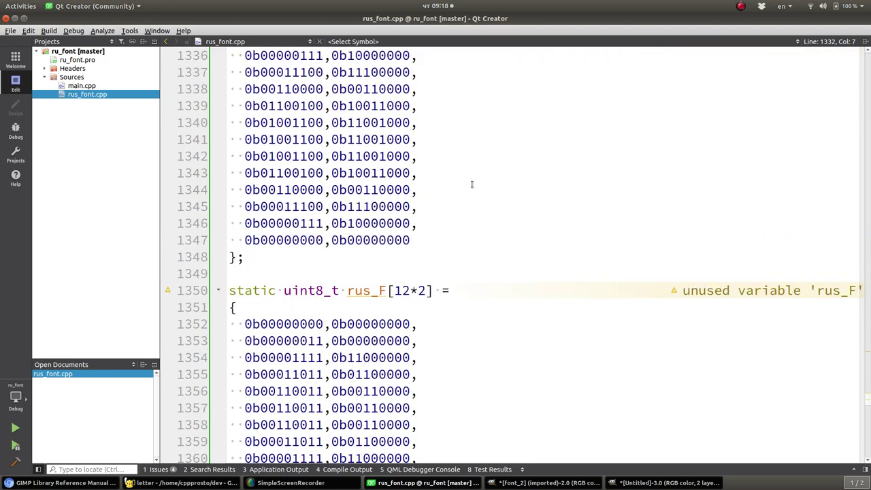
key("alt+Tab")
key("alt+Tab")
key("alt+Tab")
key("alt+Tab")
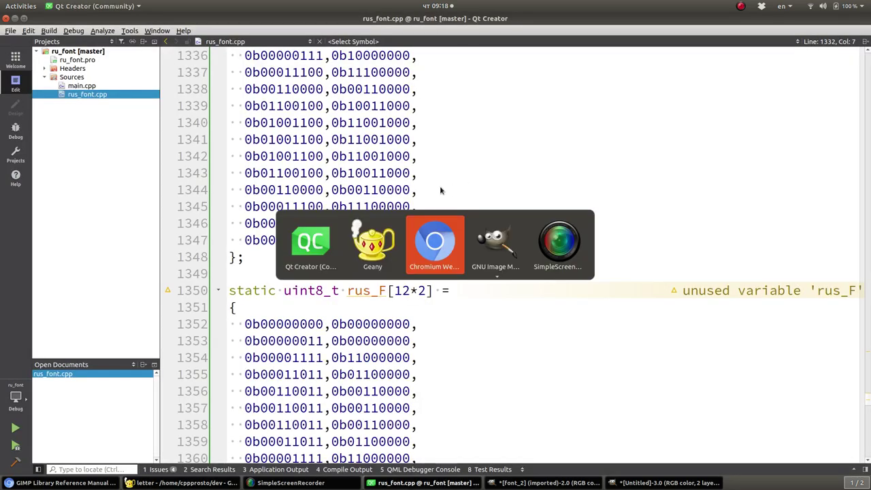
key("alt+Tab")
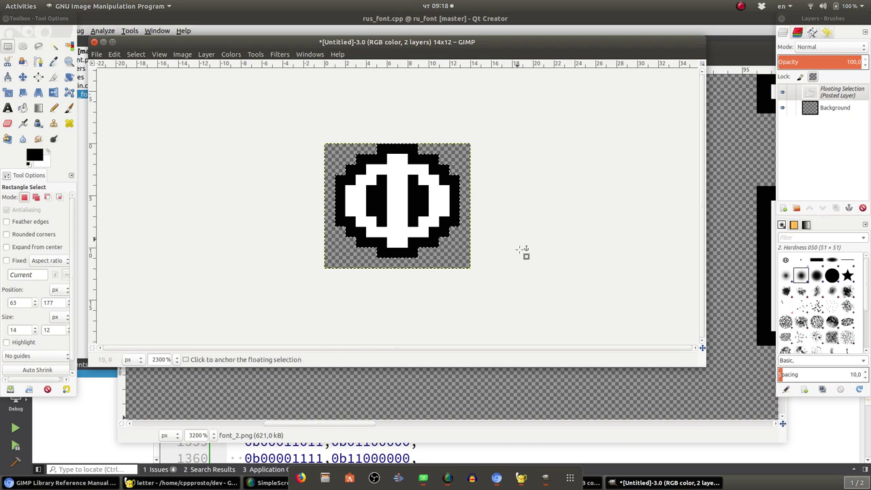
key("alt+Tab")
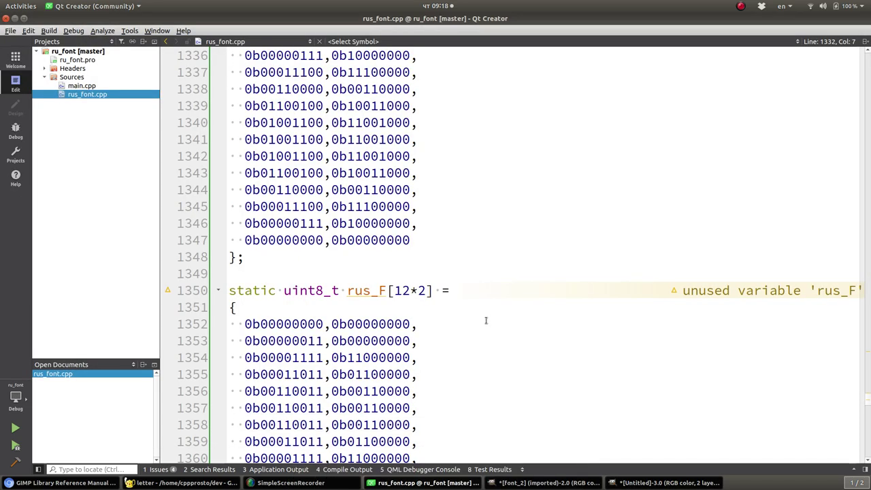
Step: Open main.cpp and find the draw_symbol test string on line 31
double_click(97, 87)
scroll(513, 254, "down", 6)
scroll(514, 254, "down", 11)
scroll(514, 255, "up", 3)
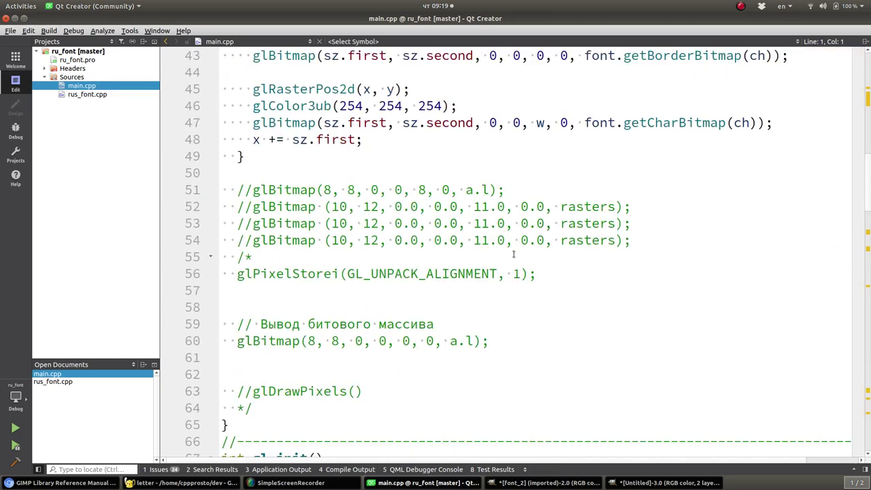
scroll(545, 255, "down", 17)
scroll(546, 255, "down", 6)
scroll(546, 254, "down", 8)
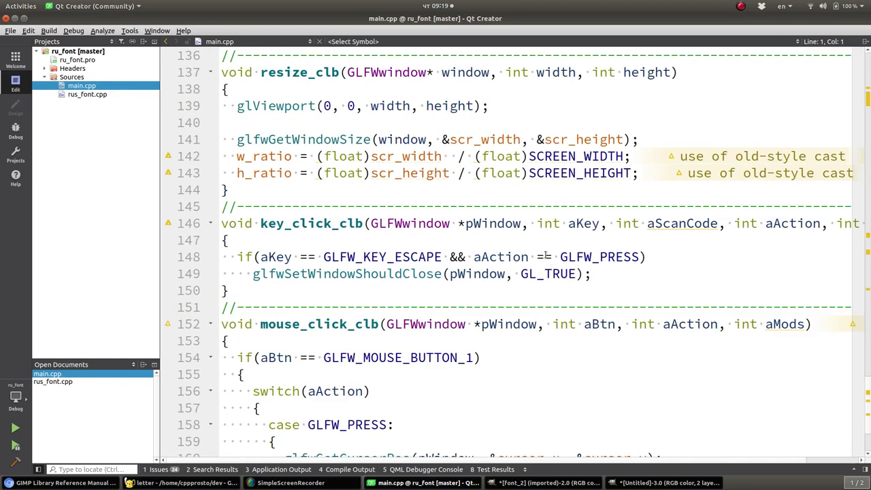
scroll(546, 255, "down", 3)
scroll(545, 254, "up", 9)
scroll(545, 255, "up", 10)
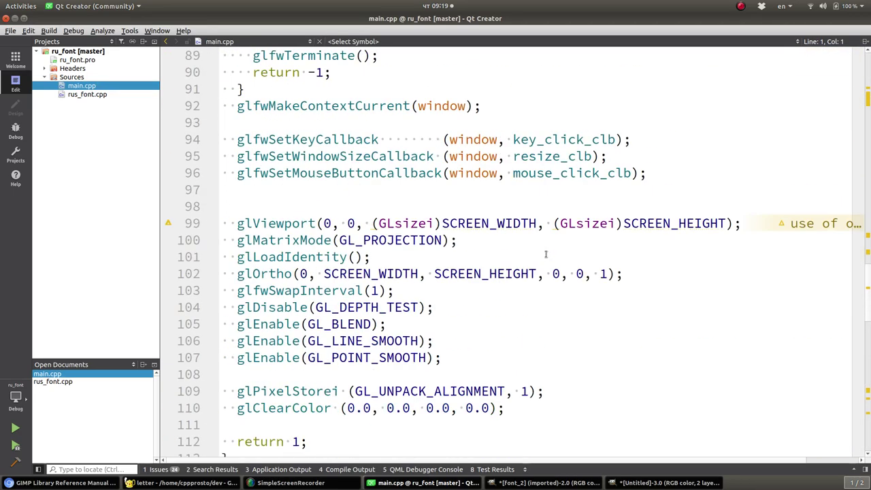
scroll(546, 255, "up", 4)
scroll(546, 254, "up", 3)
scroll(546, 255, "up", 5)
scroll(546, 255, "up", 5)
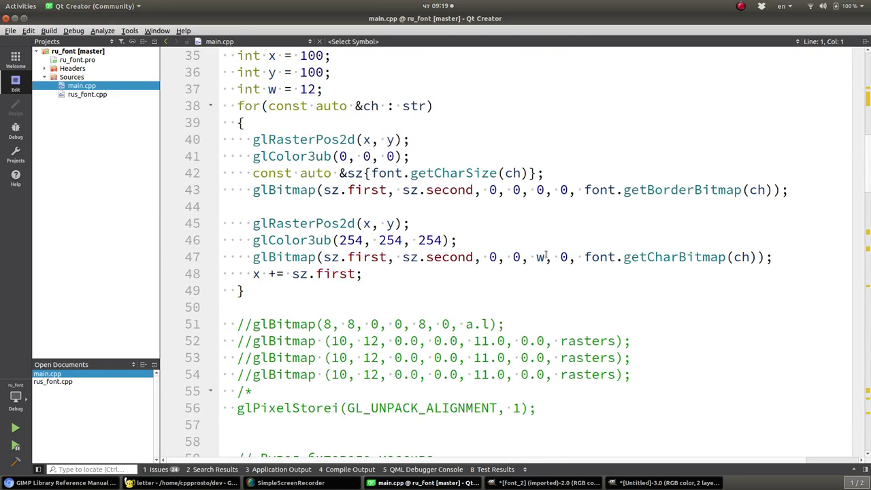
scroll(546, 255, "up", 5)
Step: Append Ф to the end of the test string and return to the English layout
left_click(788, 239)
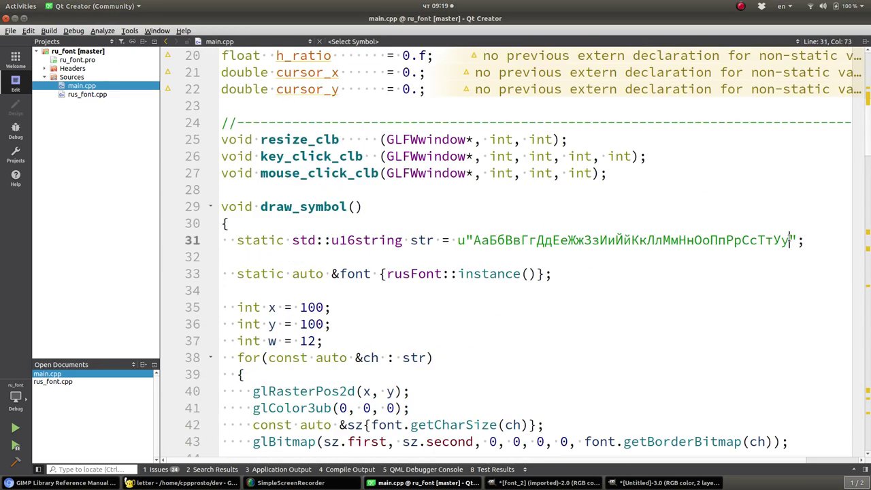
type("Ф")
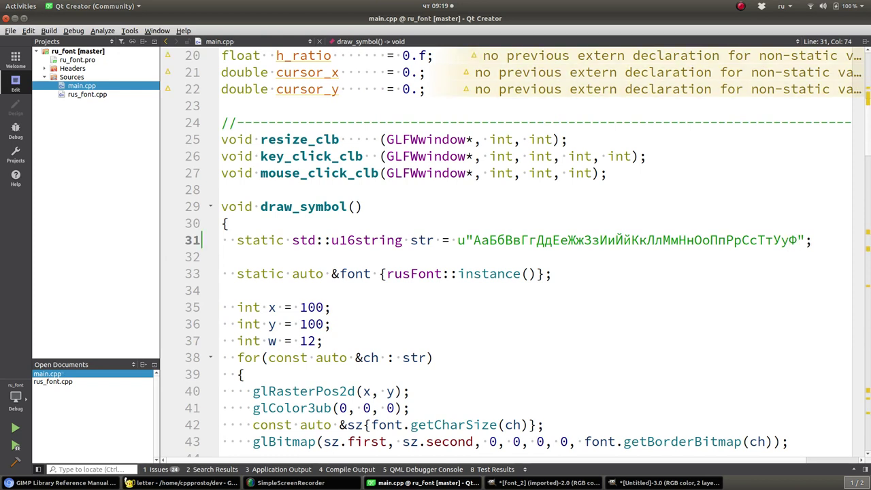
key("super+space")
Step: Open rus_font.cpp and duplicate the last u'у' case line in getBorderBitmap
left_click(90, 95)
scroll(422, 254, "down", 9)
scroll(422, 253, "down", 20)
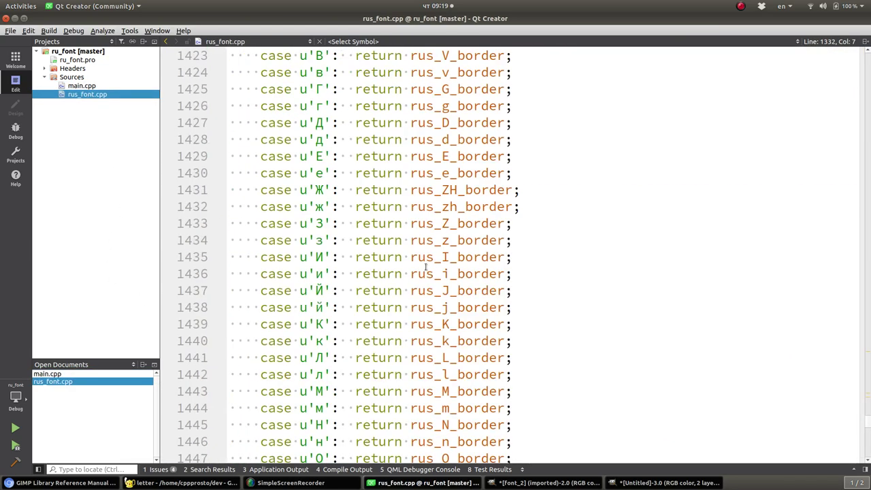
scroll(426, 259, "down", 9)
scroll(354, 261, "up", 2)
scroll(353, 259, "up", 14)
scroll(353, 260, "down", 5)
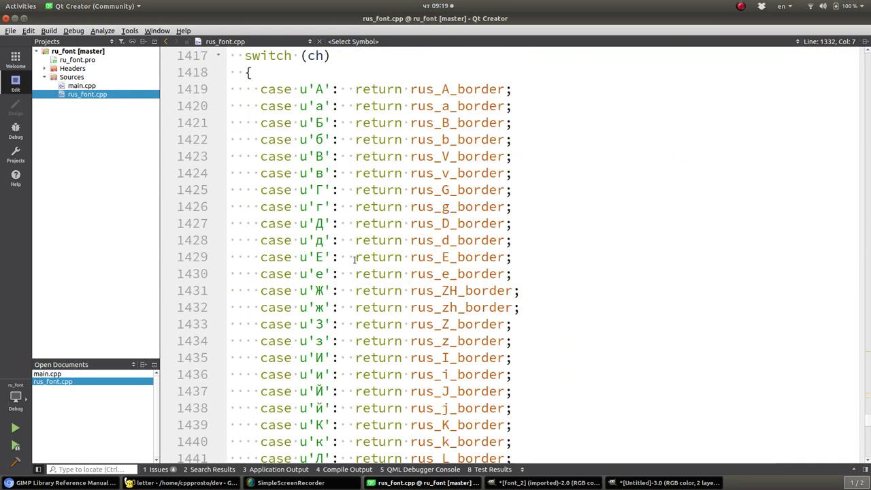
scroll(352, 260, "down", 6)
scroll(353, 260, "down", 6)
left_click(344, 139)
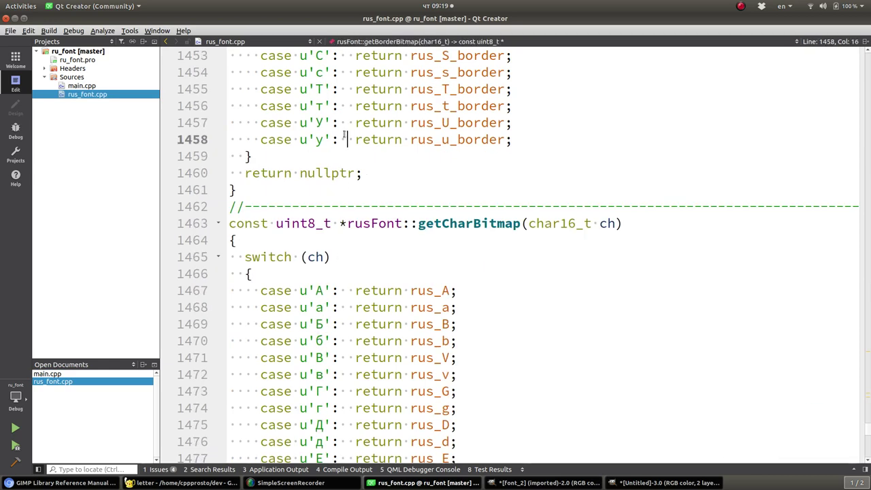
key("Down")
key("Up")
key("Home")
key("shift+Down")
key("ctrl+c")
key("Down")
key("Up")
key("ctrl+v")
Step: Edit the copied line into case u'Ф' returning rus_F_border and save
key("Up")
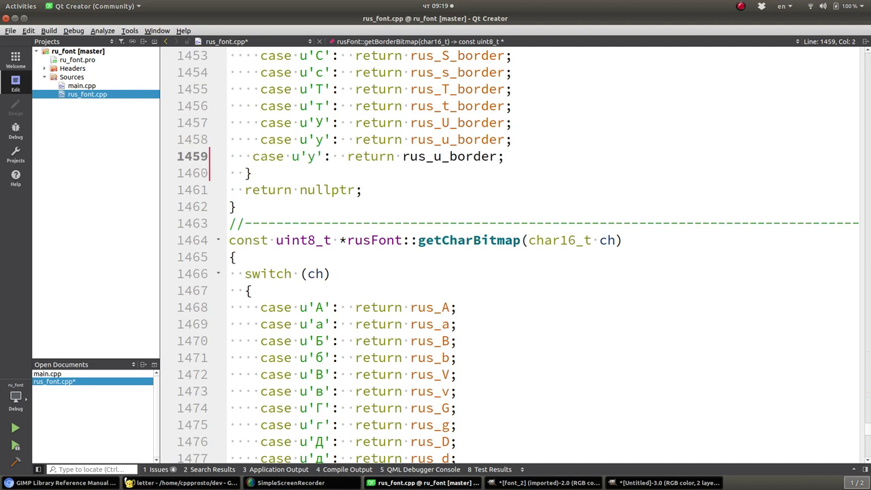
key("Right")
key("Right")
key("Tab")
key("Right")
key("Right")
key("Right")
key("BackSpace")
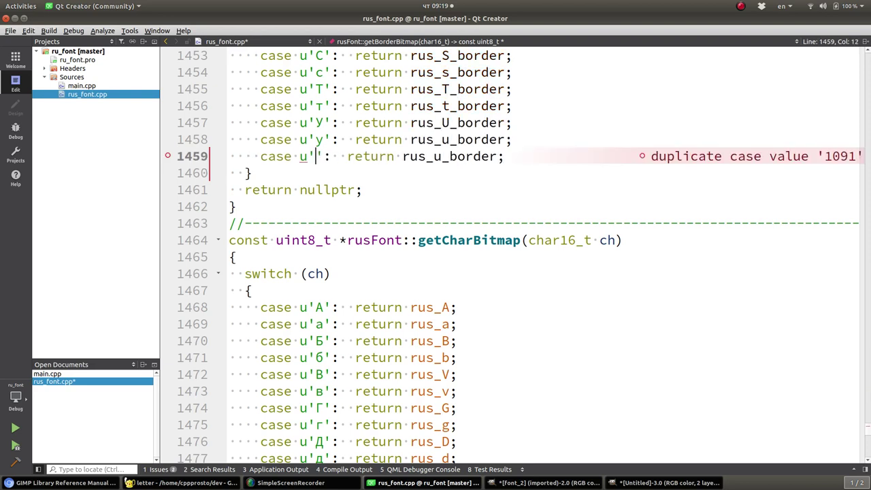
key("super+space")
type("ф")
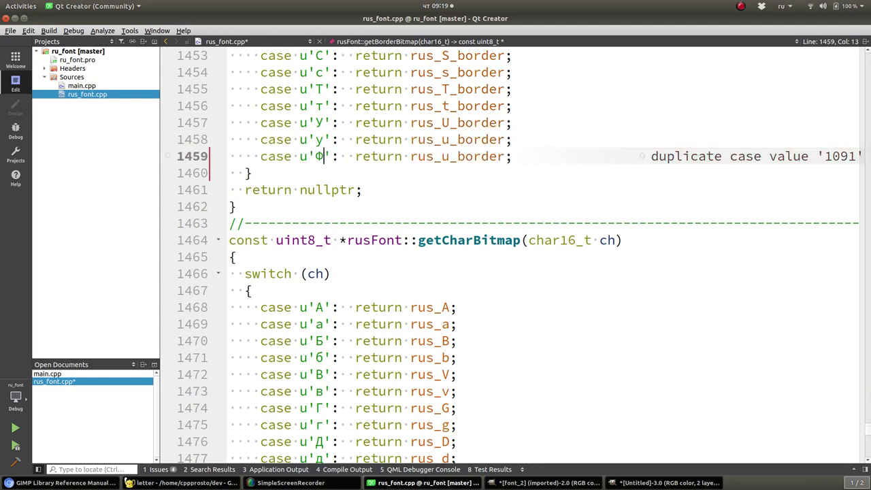
key("super+space")
key("ctrl+Right")
key("ctrl+Right")
key("ctrl+Right")
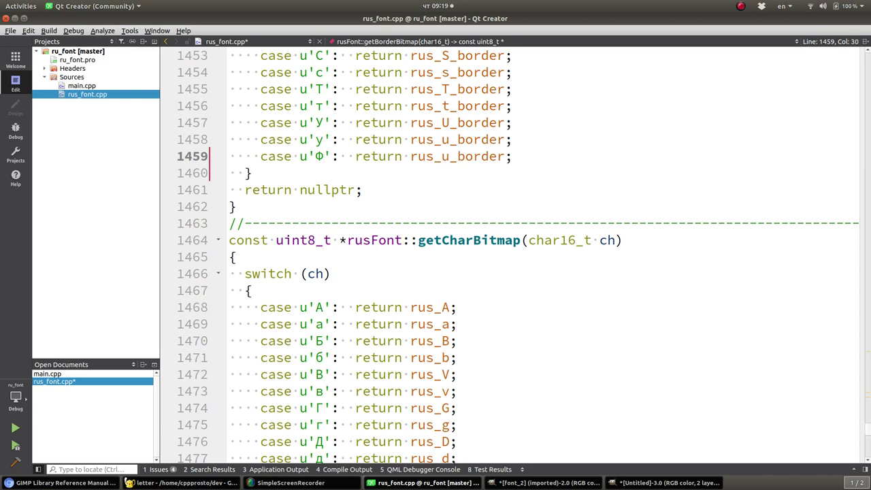
key("BackSpace")
type("F")
key("ctrl+s")
key("ctrl+Left")
key("ctrl+Left")
key("ctrl+Left")
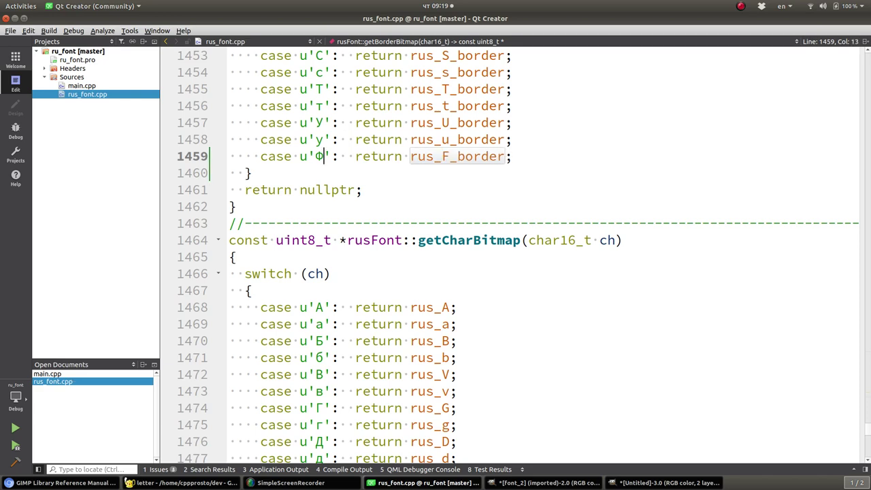
Step: Add a case u'Ф' returning rus_F to getCharBitmap and save
key("Home")
key("shift+Down")
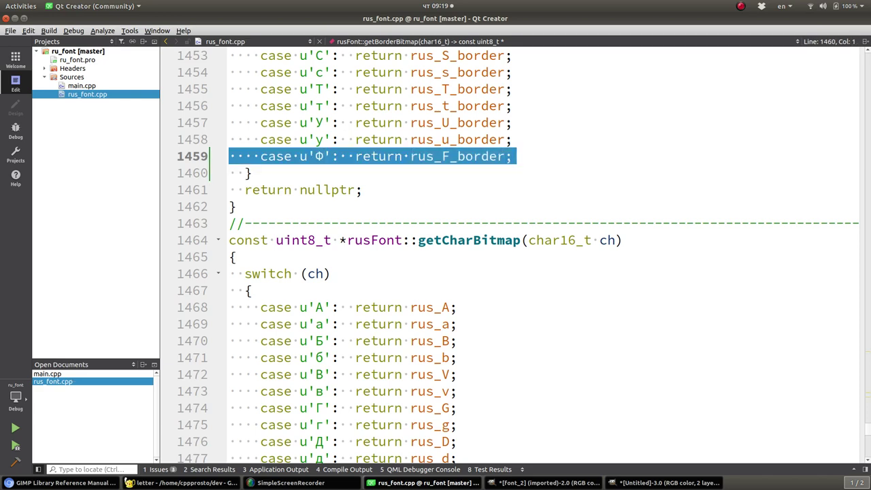
scroll(394, 244, "down", 6)
scroll(395, 243, "down", 4)
scroll(282, 252, "down", 5)
left_click(247, 223)
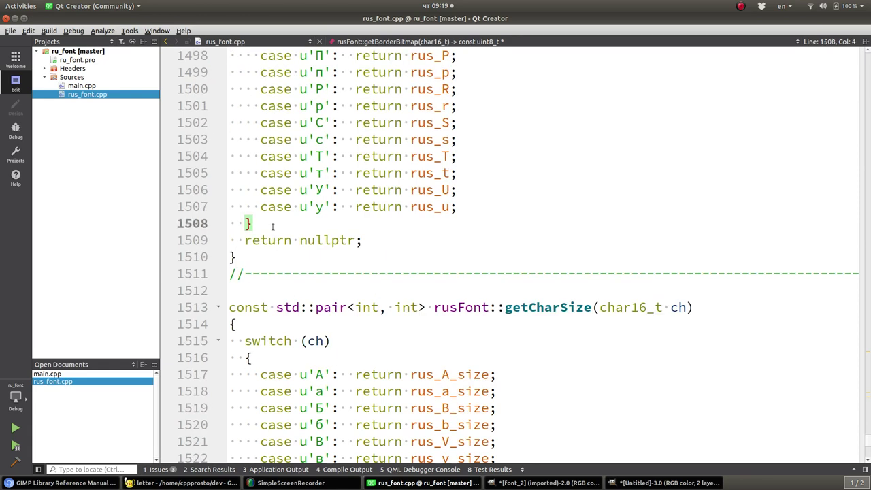
key("ctrl+v")
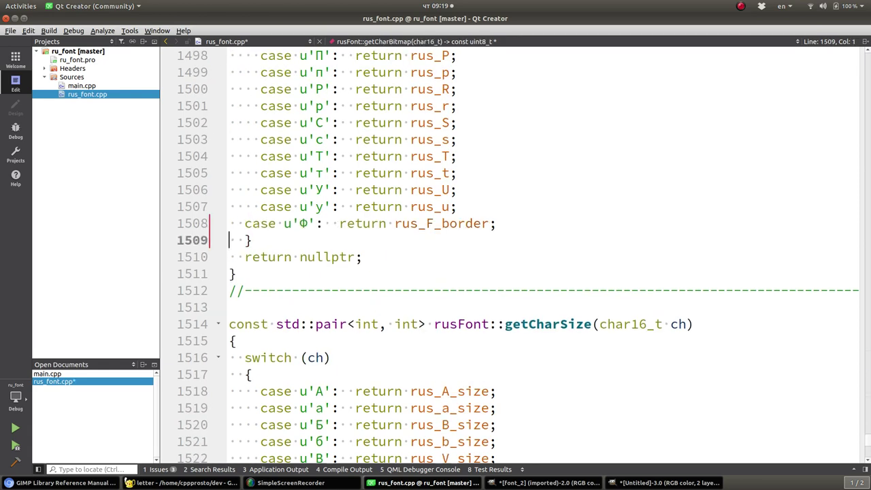
key("Tab")
key("ctrl+Right")
key("ctrl+Right")
key("ctrl+Right")
key("ctrl+Right")
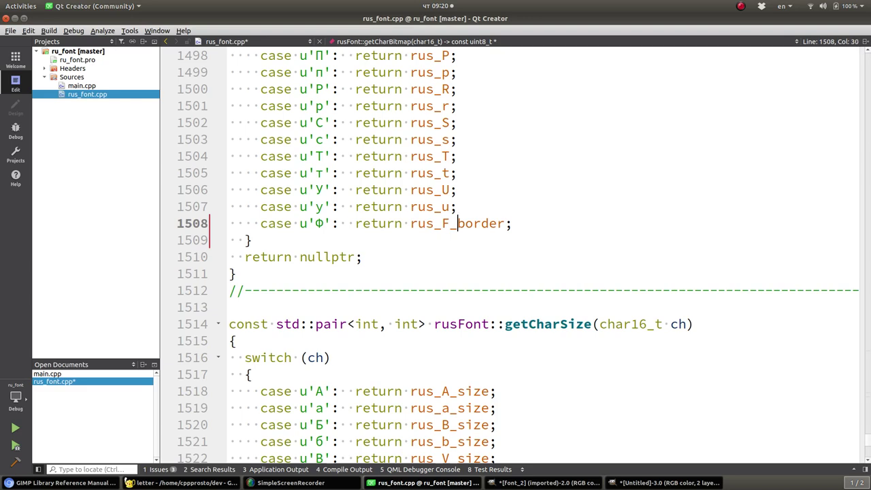
key("ctrl+Delete")
key("BackSpace")
key("ctrl+s")
key("ctrl+Left")
key("ctrl+Left")
key("ctrl+Left")
key("ctrl+Left")
Step: Add a case u'Ф' returning rus_F_size to getCharSize and save
key("Home")
key("shift+Down")
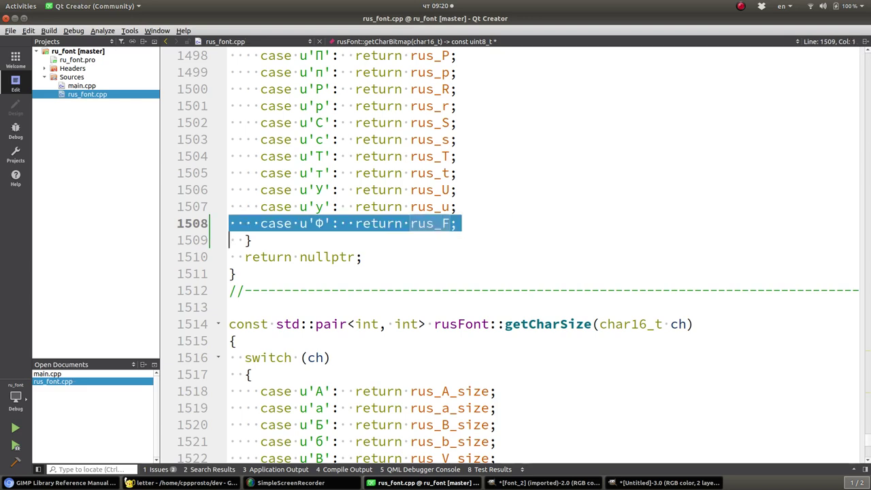
scroll(379, 185, "down", 7)
scroll(379, 185, "down", 7)
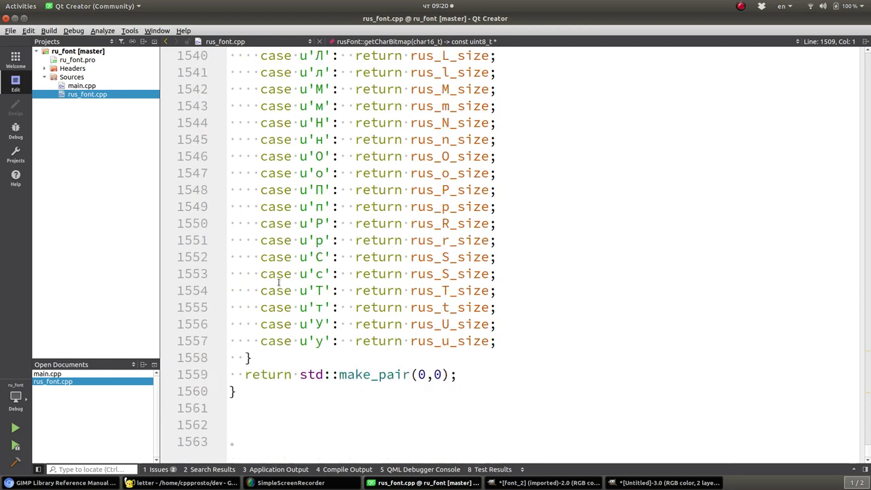
left_click(254, 360)
key("Home")
key("ctrl+v")
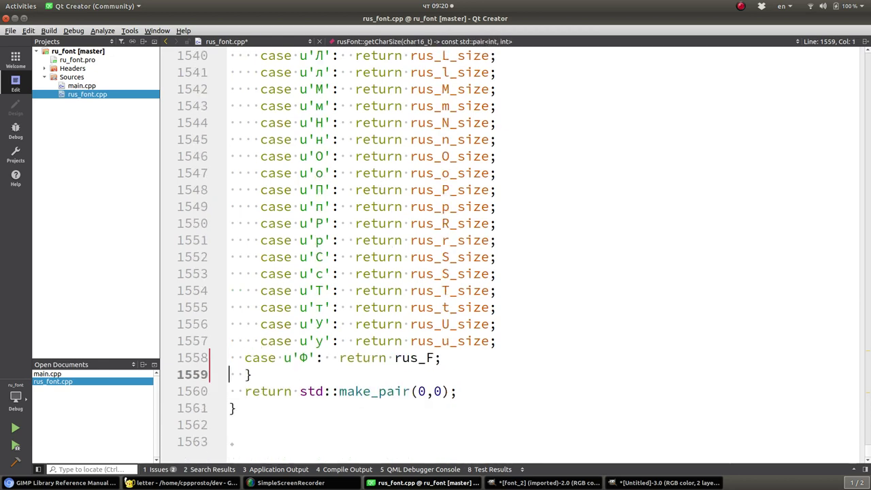
key("Tab")
key("ctrl+Right")
key("ctrl+Right")
key("ctrl+Right")
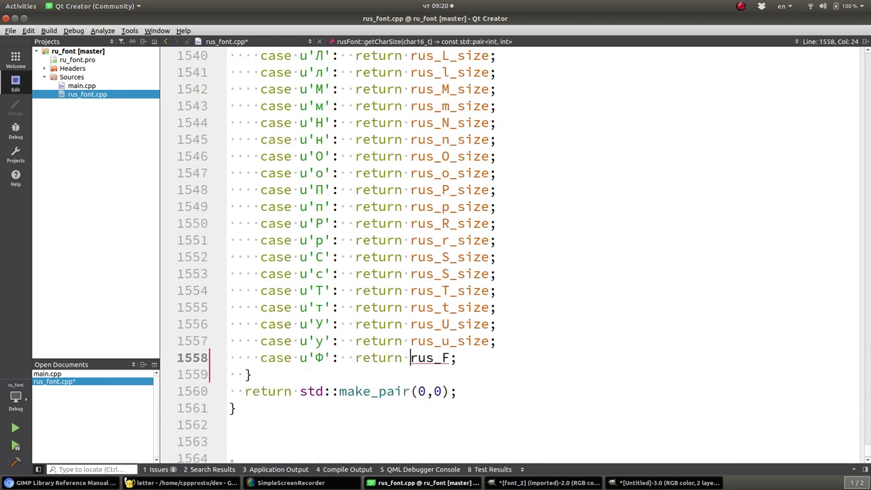
key("ctrl+Right")
key("ctrl+Right")
type("_si")
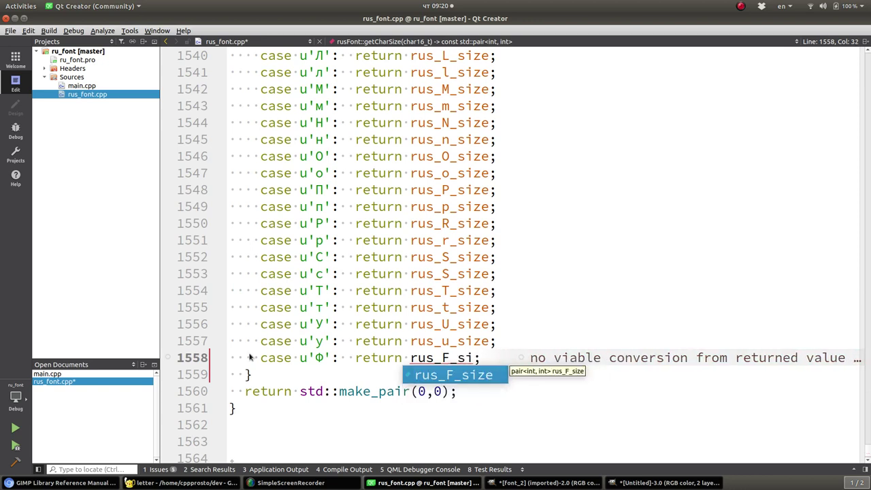
key("Return")
key("ctrl+s")
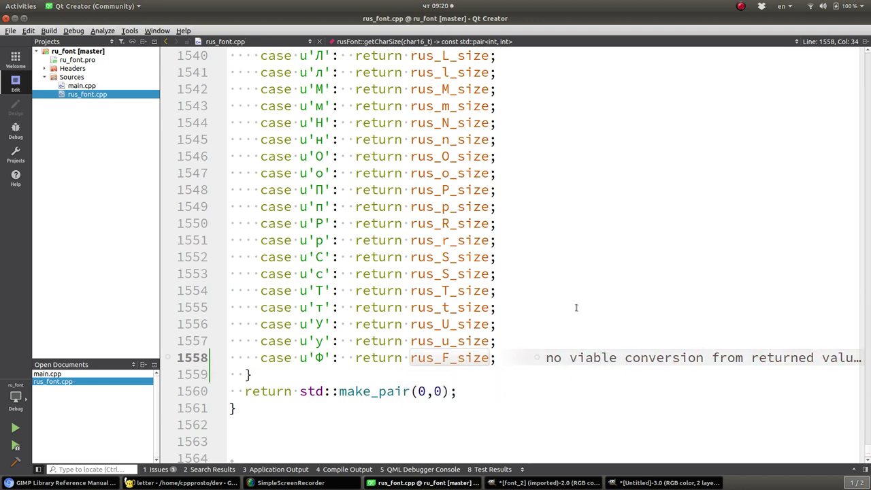
left_click(601, 289)
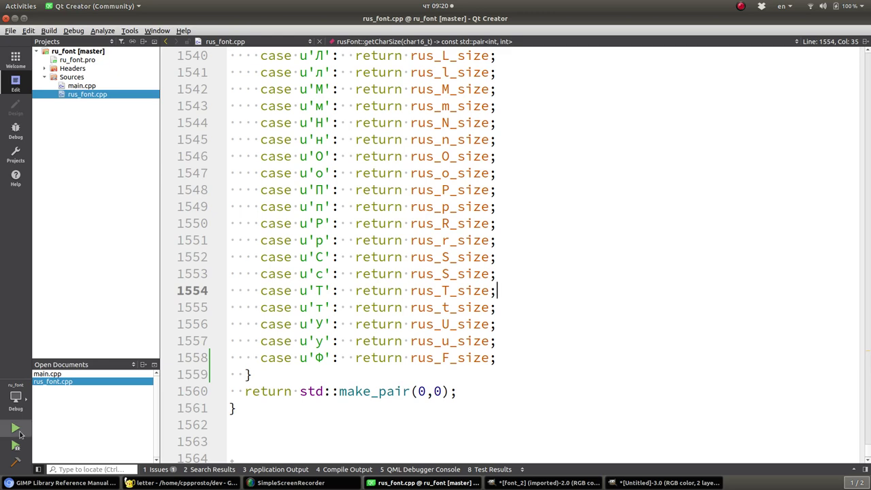
Step: Build and run the program to confirm Ф renders, then close the snow demo and terminal
left_click(19, 434)
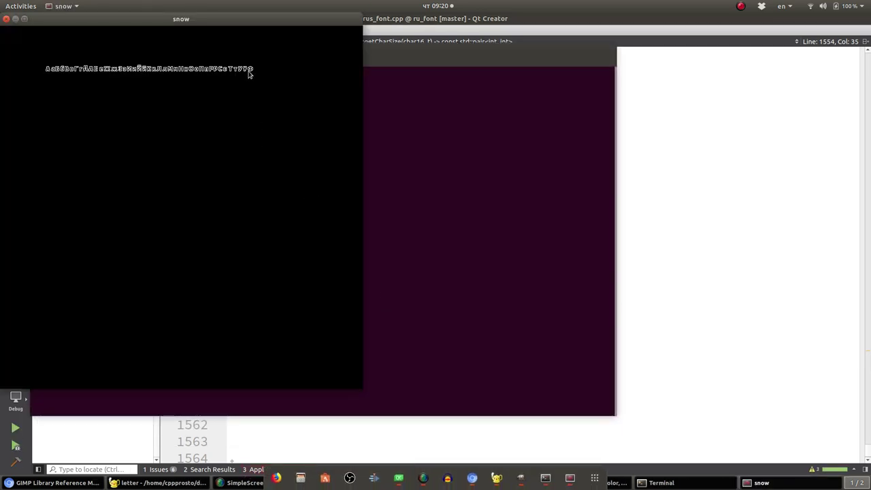
left_click_drag(247, 19, 453, 19)
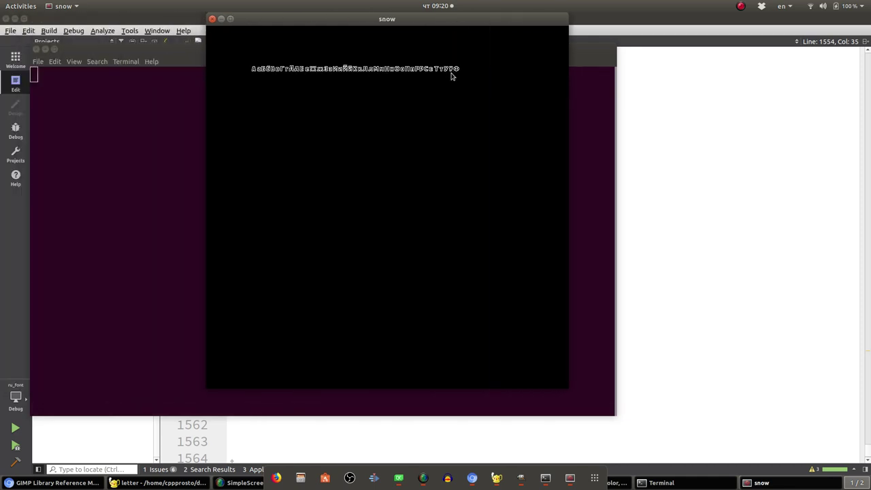
key("Escape")
key("Return")
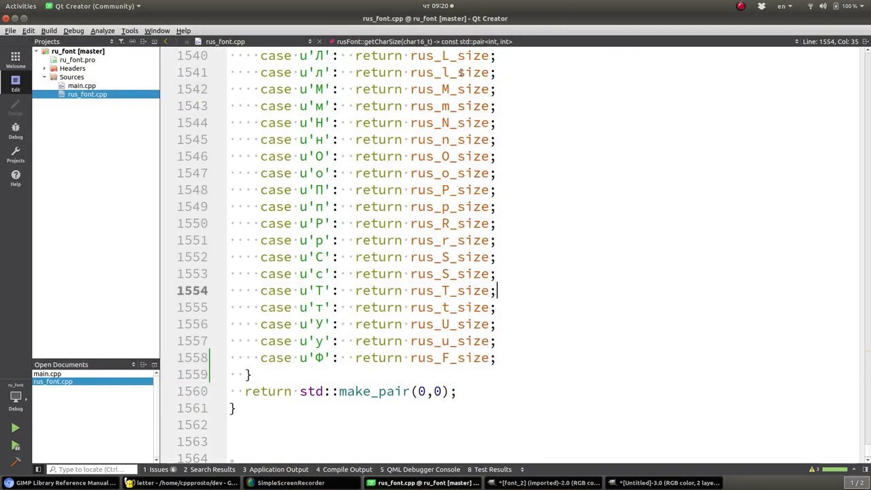
Step: Scroll the switch code and bring Geany's exported letter file to the front
scroll(525, 209, "up", 15)
scroll(308, 200, "up", 7)
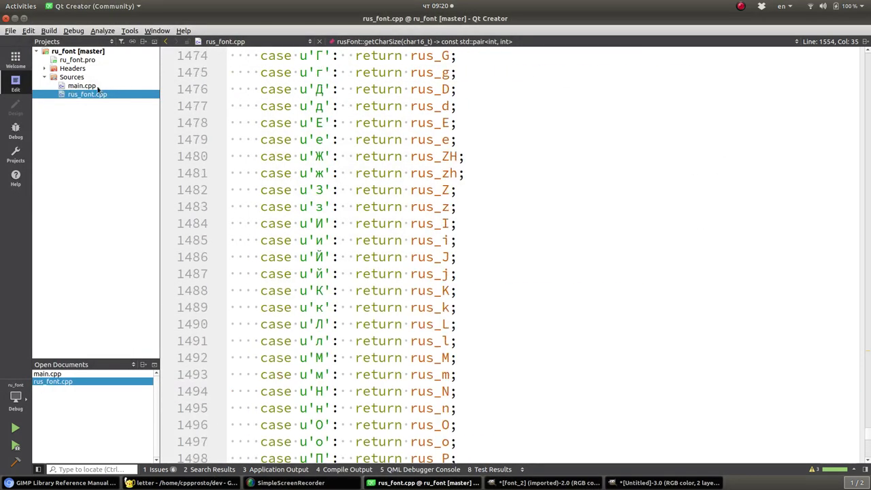
left_click(182, 483)
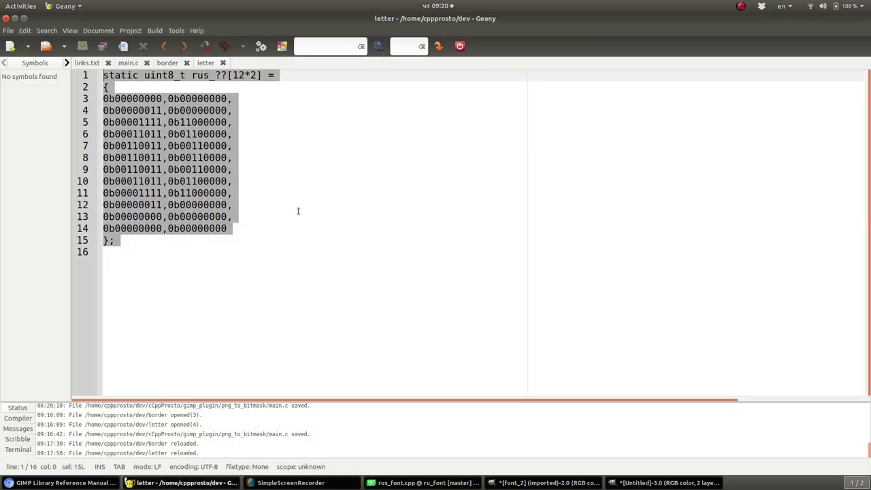
Step: Look through the plug-in's main.c source in Geany, then return to GIMP's font_2 image
left_click(126, 64)
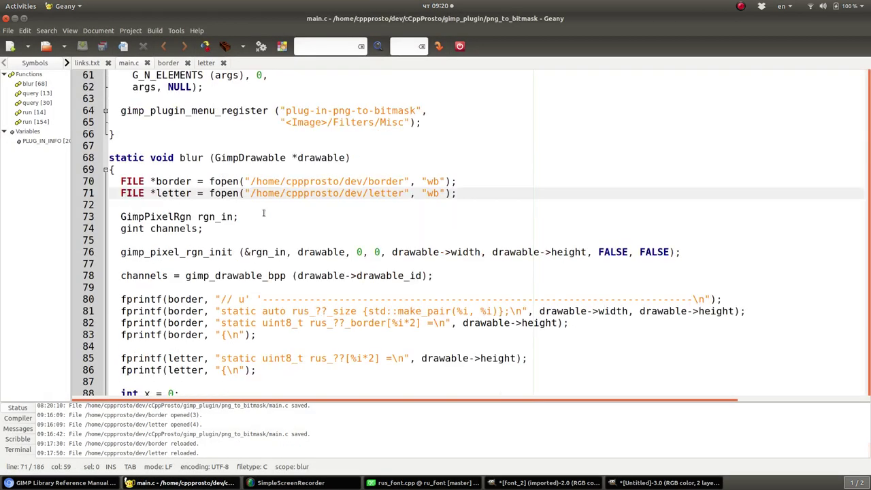
scroll(263, 213, "up", 20)
scroll(270, 208, "down", 2)
scroll(270, 208, "down", 20)
scroll(272, 209, "down", 20)
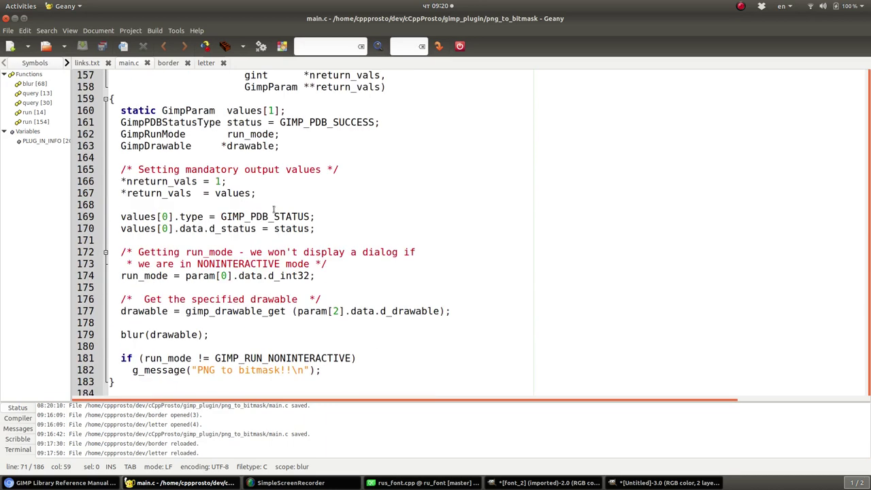
scroll(274, 209, "down", 1)
scroll(273, 210, "up", 7)
scroll(194, 237, "down", 5)
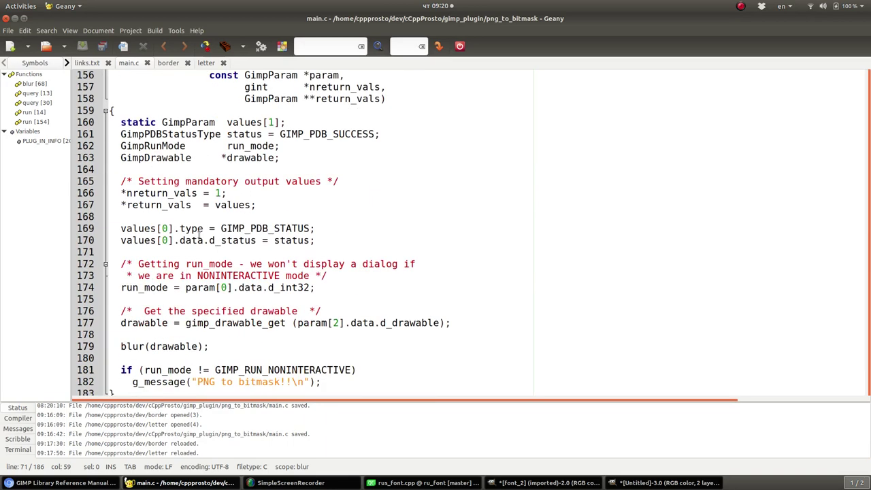
scroll(399, 210, "up", 5)
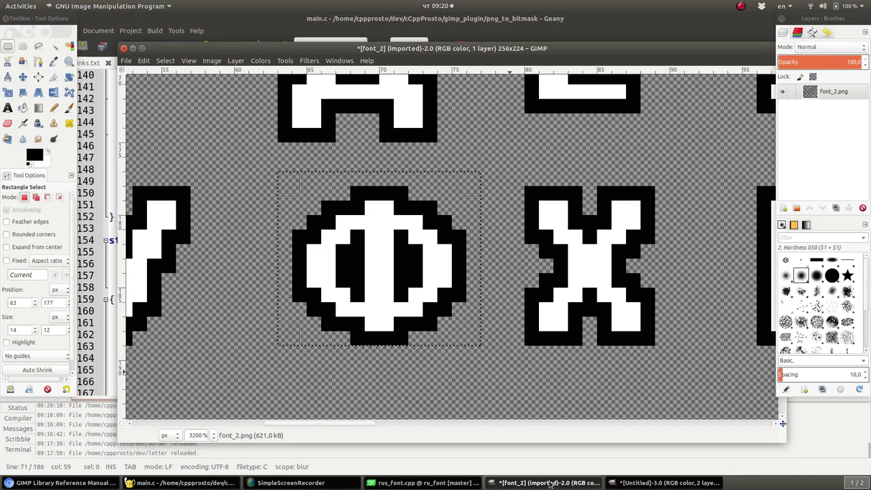
left_click(551, 483)
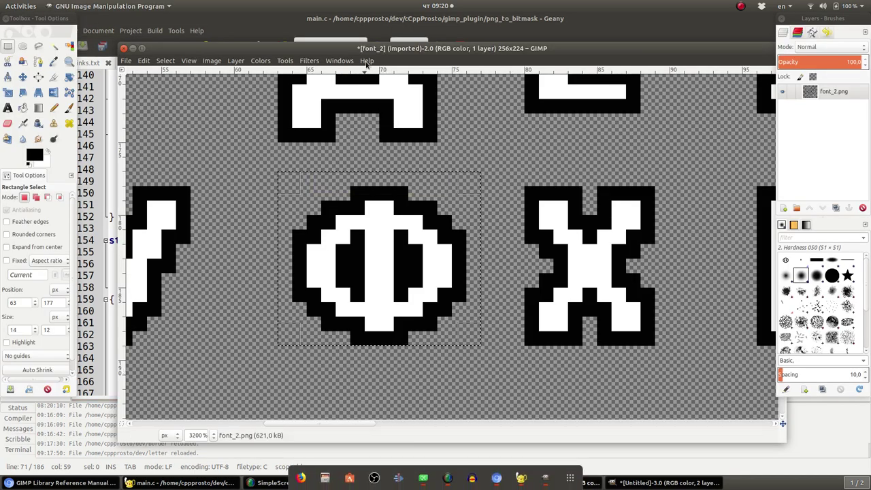
Step: Check GIMP's version in Help > About, skipping the missing user manual
left_click(367, 60)
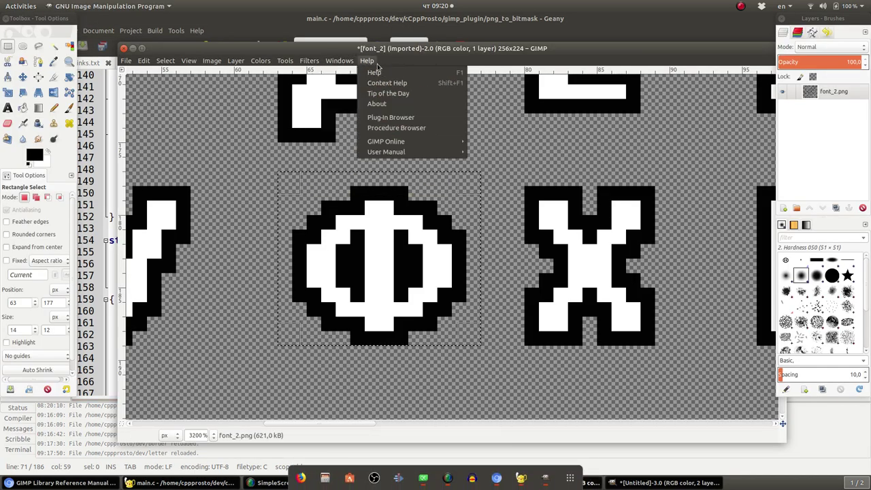
left_click(389, 73)
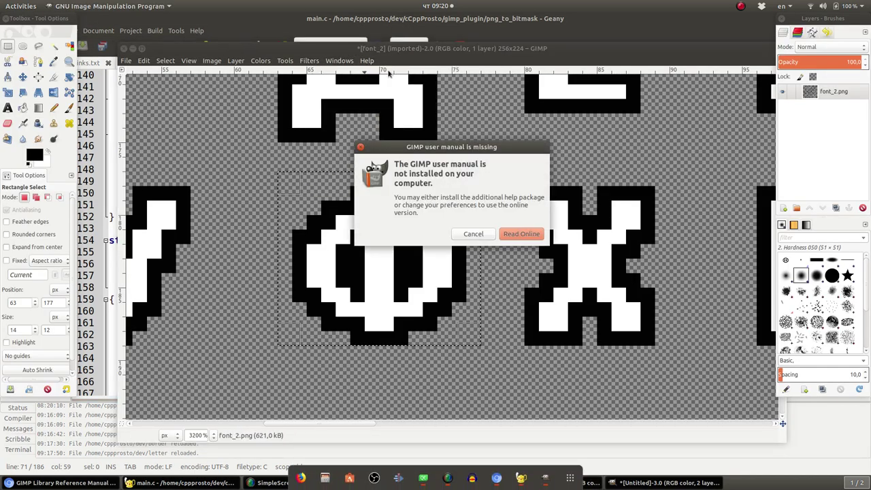
key("Escape")
left_click(367, 61)
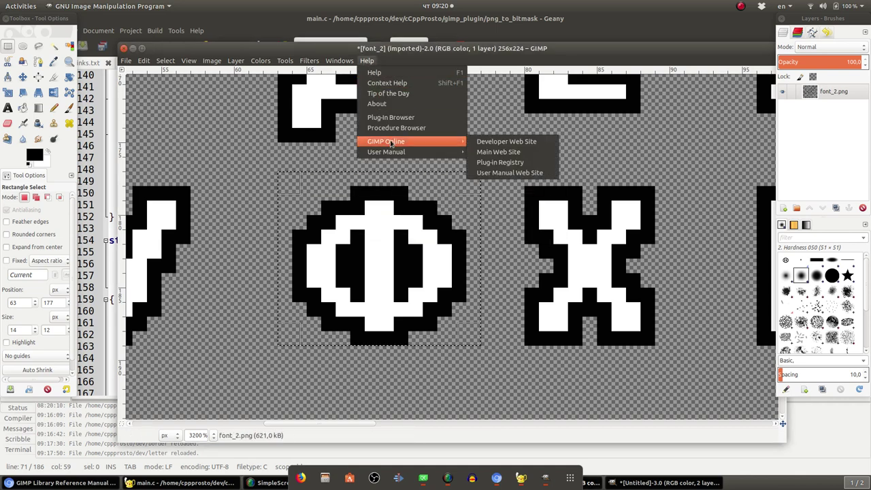
left_click(377, 104)
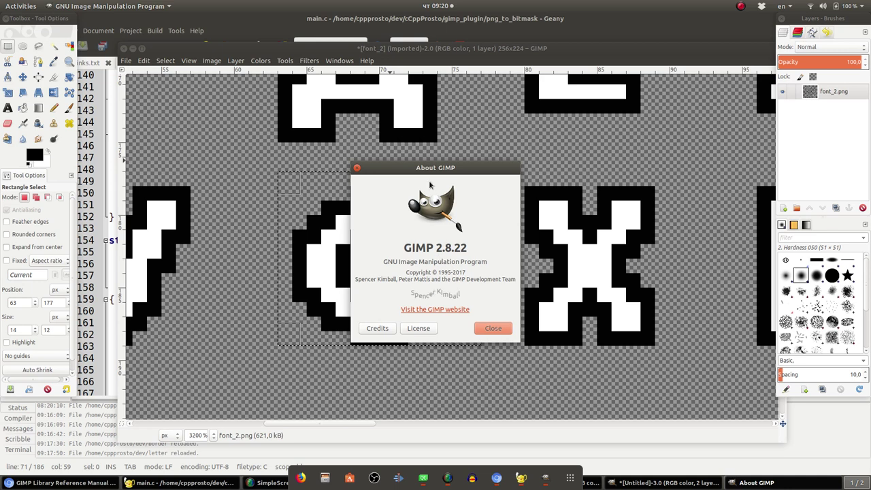
mouse_move(371, 169)
left_mouse_down()
mouse_move(446, 162)
mouse_move(371, 181)
left_mouse_up()
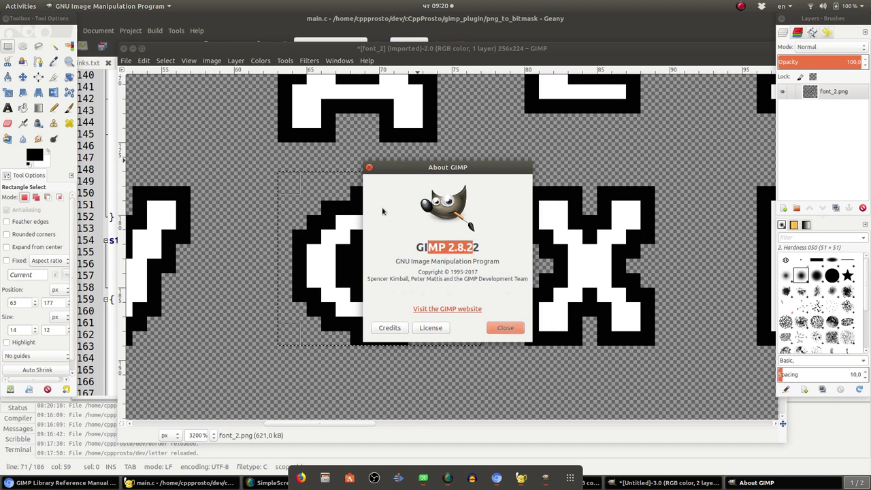
left_click(369, 167)
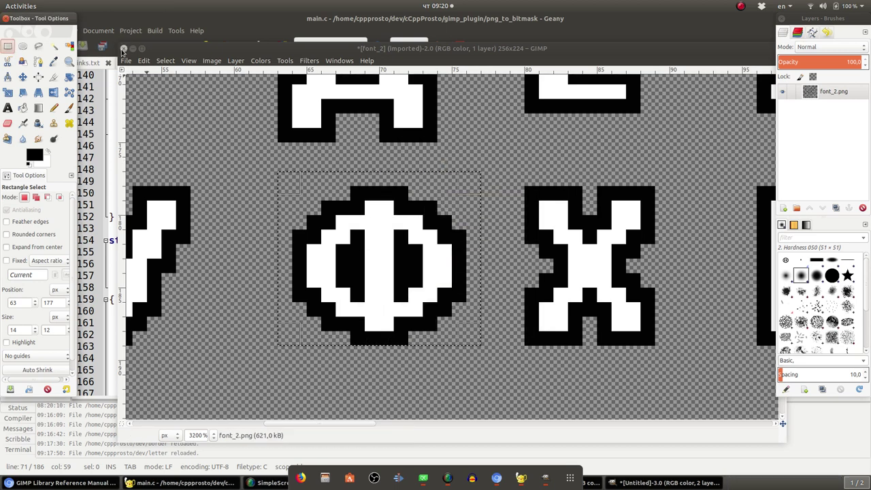
Step: Close font_2 and the 14×12 Untitled image without saving, using File > Close all
left_click(123, 49)
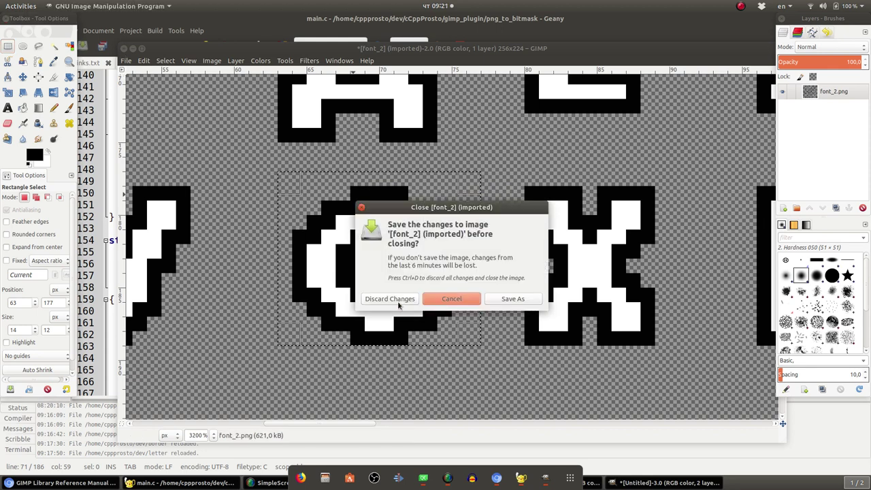
left_click(390, 299)
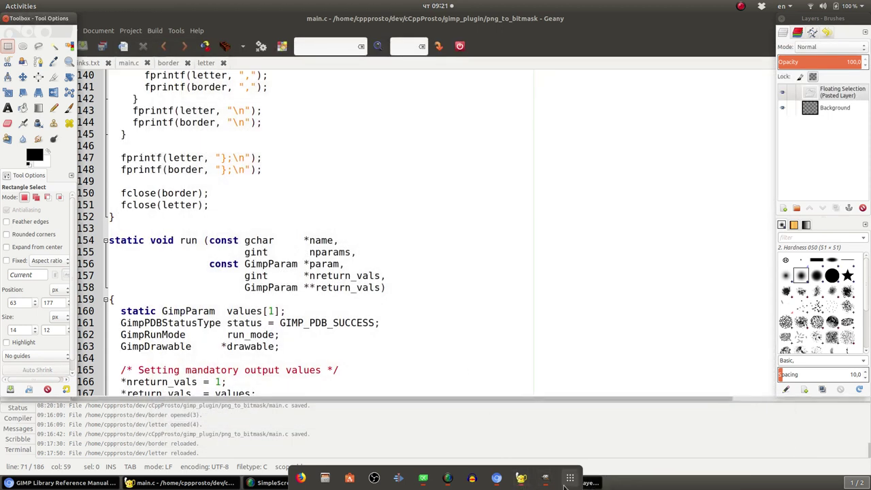
left_click(546, 478)
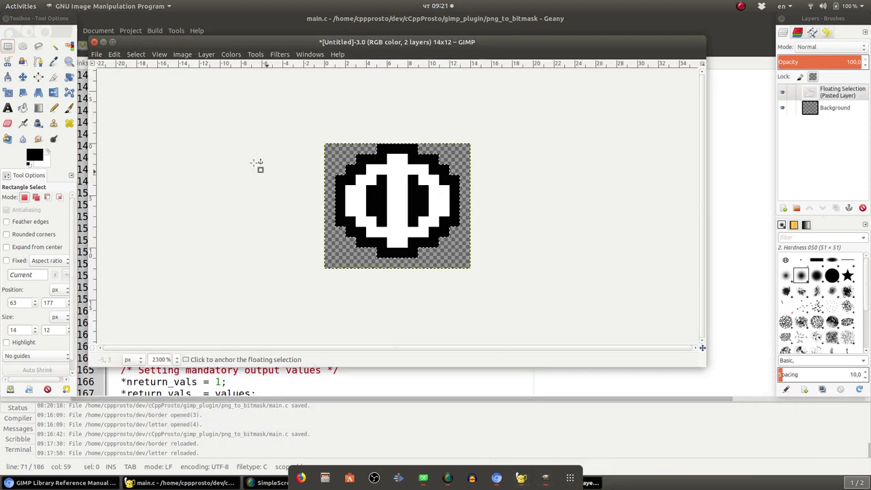
left_click(94, 43)
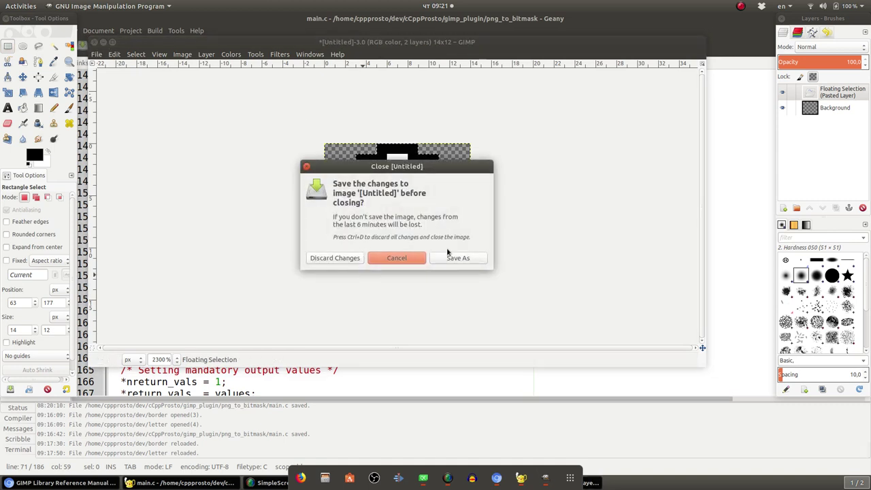
key("Escape")
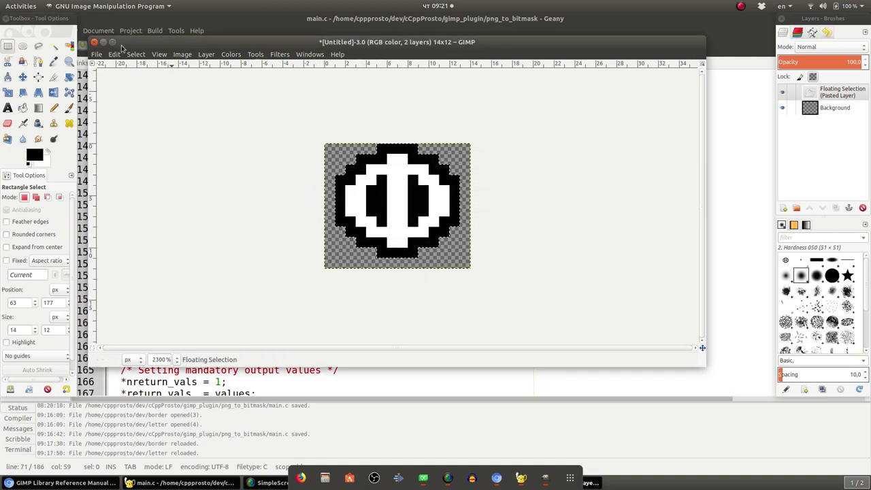
left_click(98, 54)
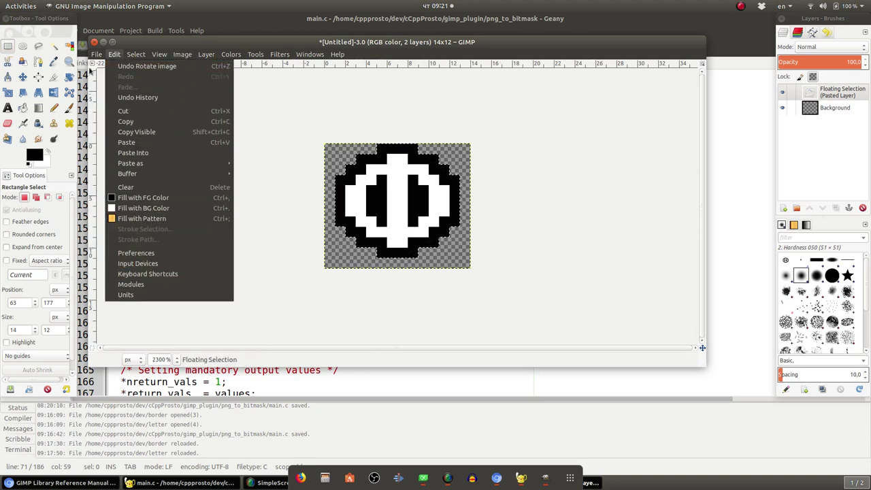
left_click(131, 267)
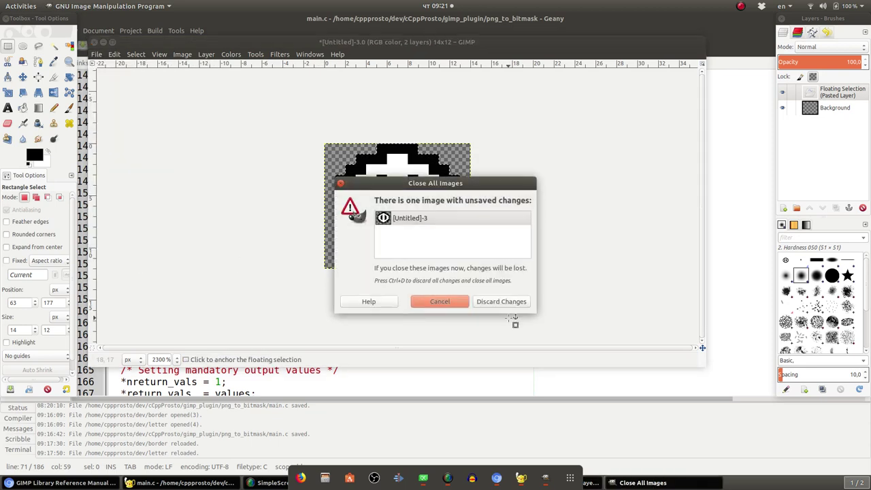
left_click(490, 298)
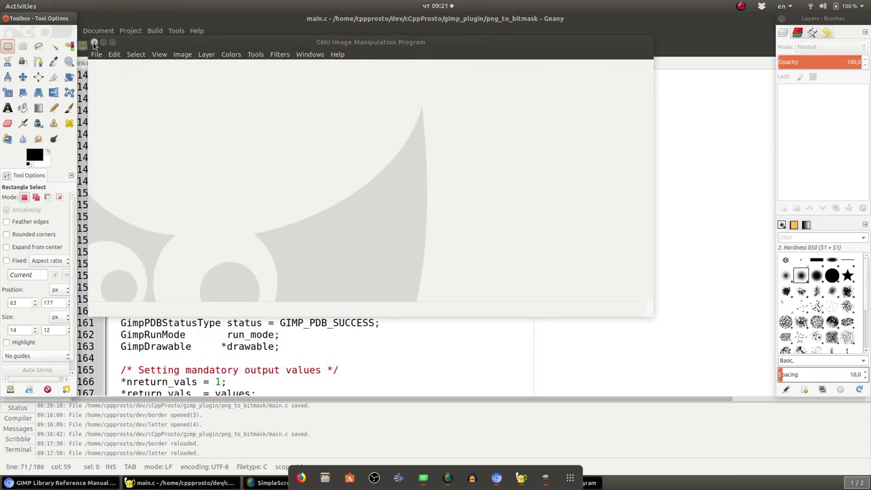
left_click(94, 43)
Step: Return to main.c in Geany and scroll through it back to the top
left_click(515, 276)
scroll(515, 277, "up", 10)
scroll(515, 277, "up", 20)
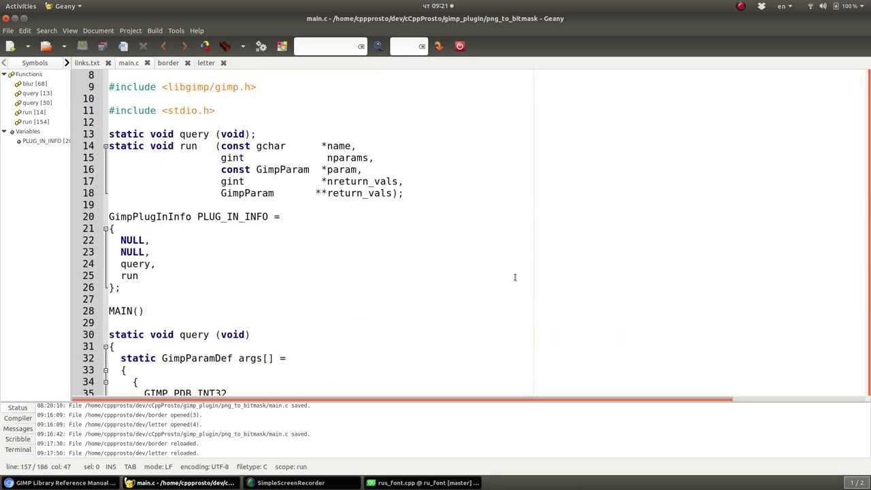
scroll(515, 277, "up", 3)
scroll(296, 195, "down", 10)
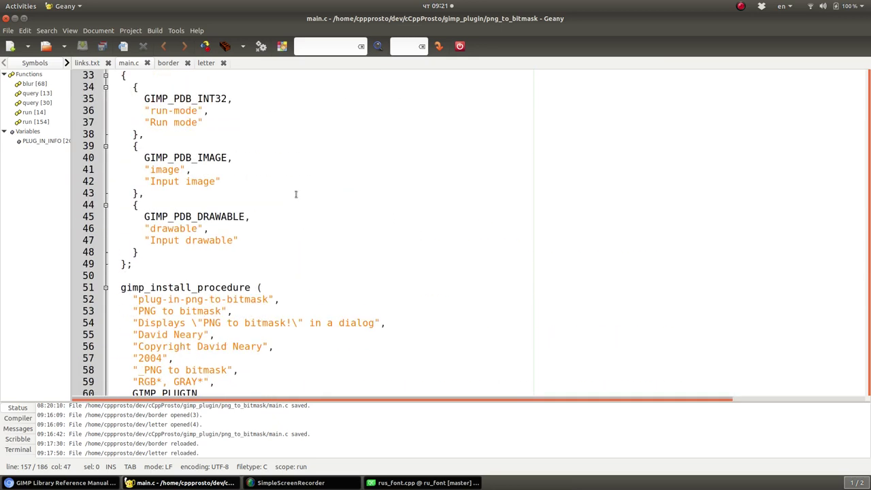
scroll(399, 221, "up", 10)
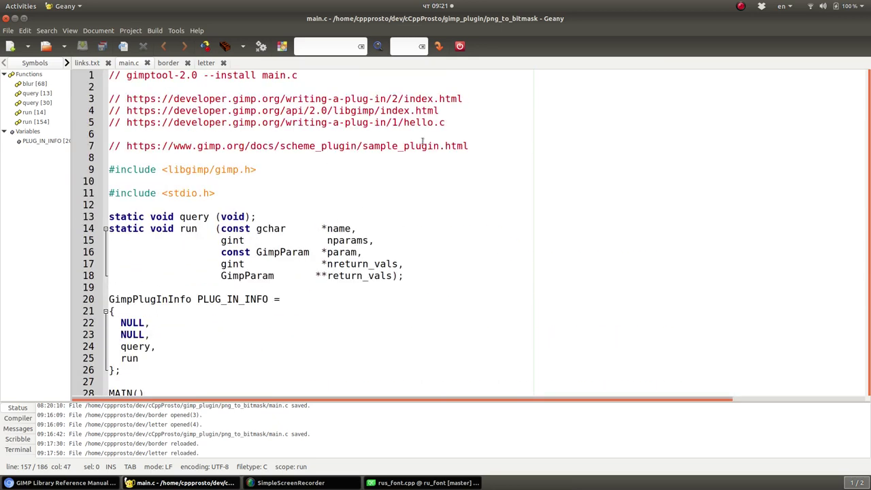
scroll(443, 146, "down", 13)
scroll(459, 164, "down", 20)
scroll(457, 171, "down", 11)
scroll(458, 169, "up", 9)
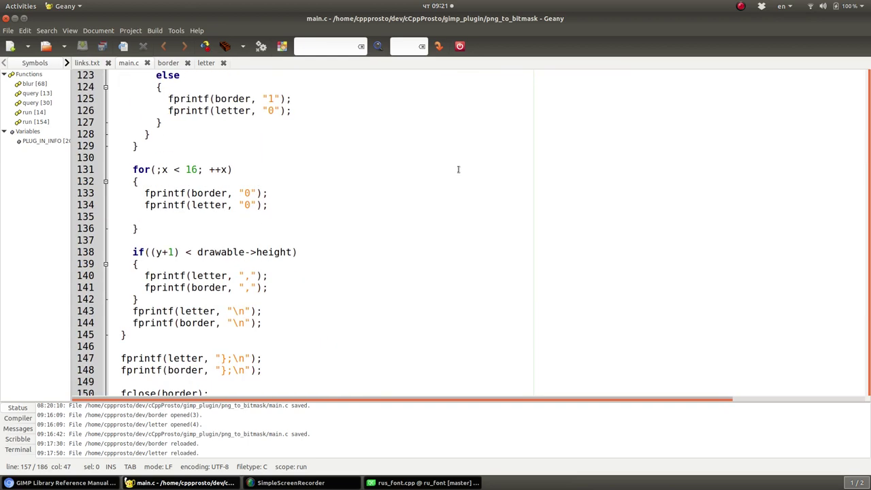
scroll(458, 170, "up", 5)
scroll(292, 202, "up", 3)
scroll(292, 202, "up", 5)
scroll(293, 204, "up", 3)
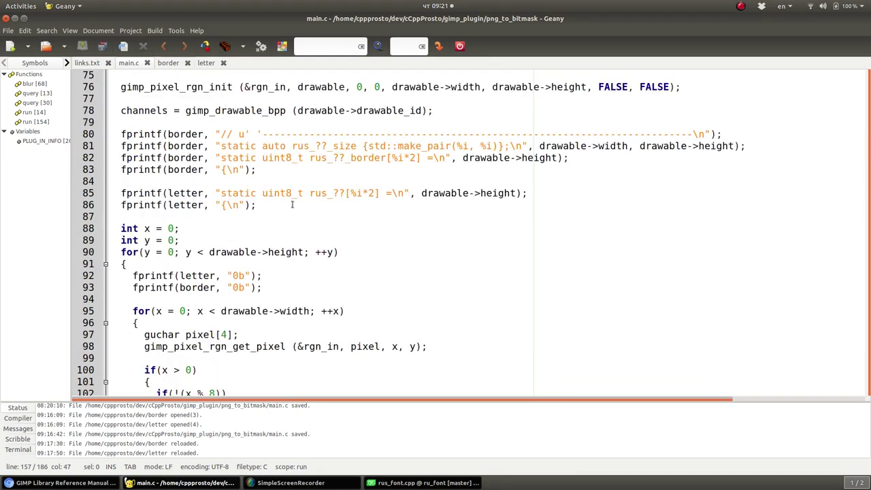
scroll(292, 204, "up", 10)
scroll(292, 204, "up", 14)
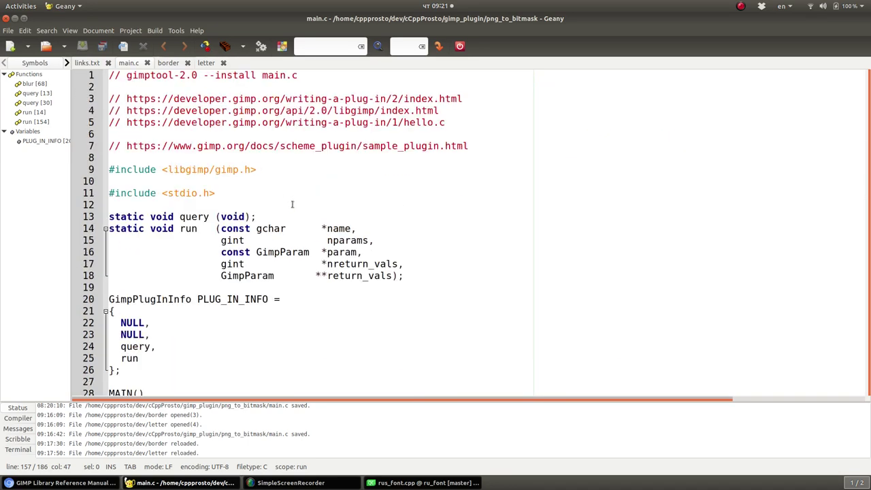
Step: Select the lines 1–7 comment block with the gimptool install command and reference URLs
left_click(291, 205)
left_click(476, 119)
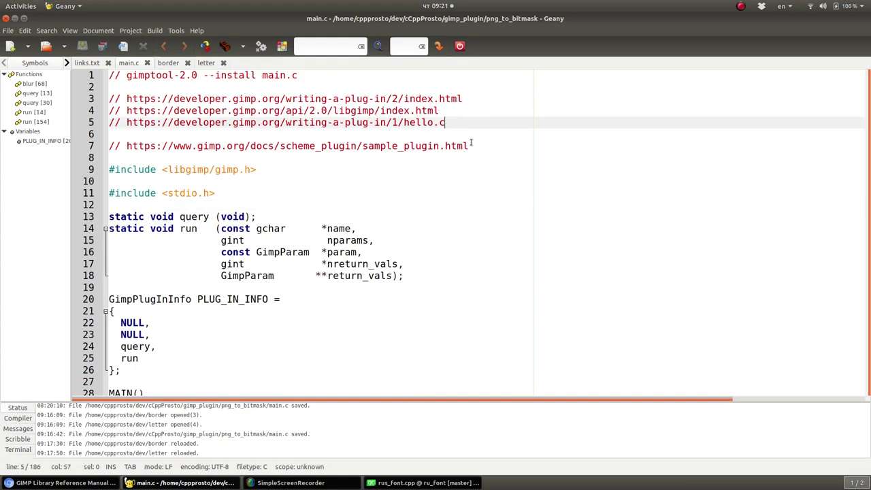
left_click_drag(475, 144, 52, 75)
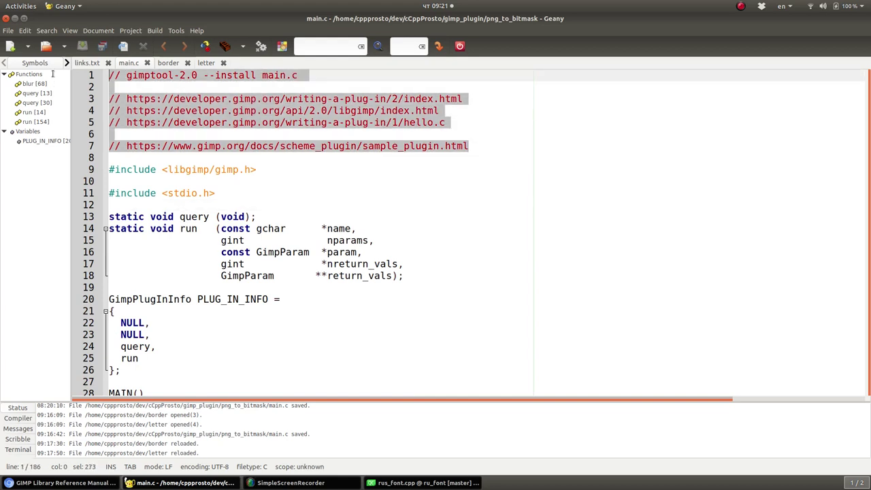